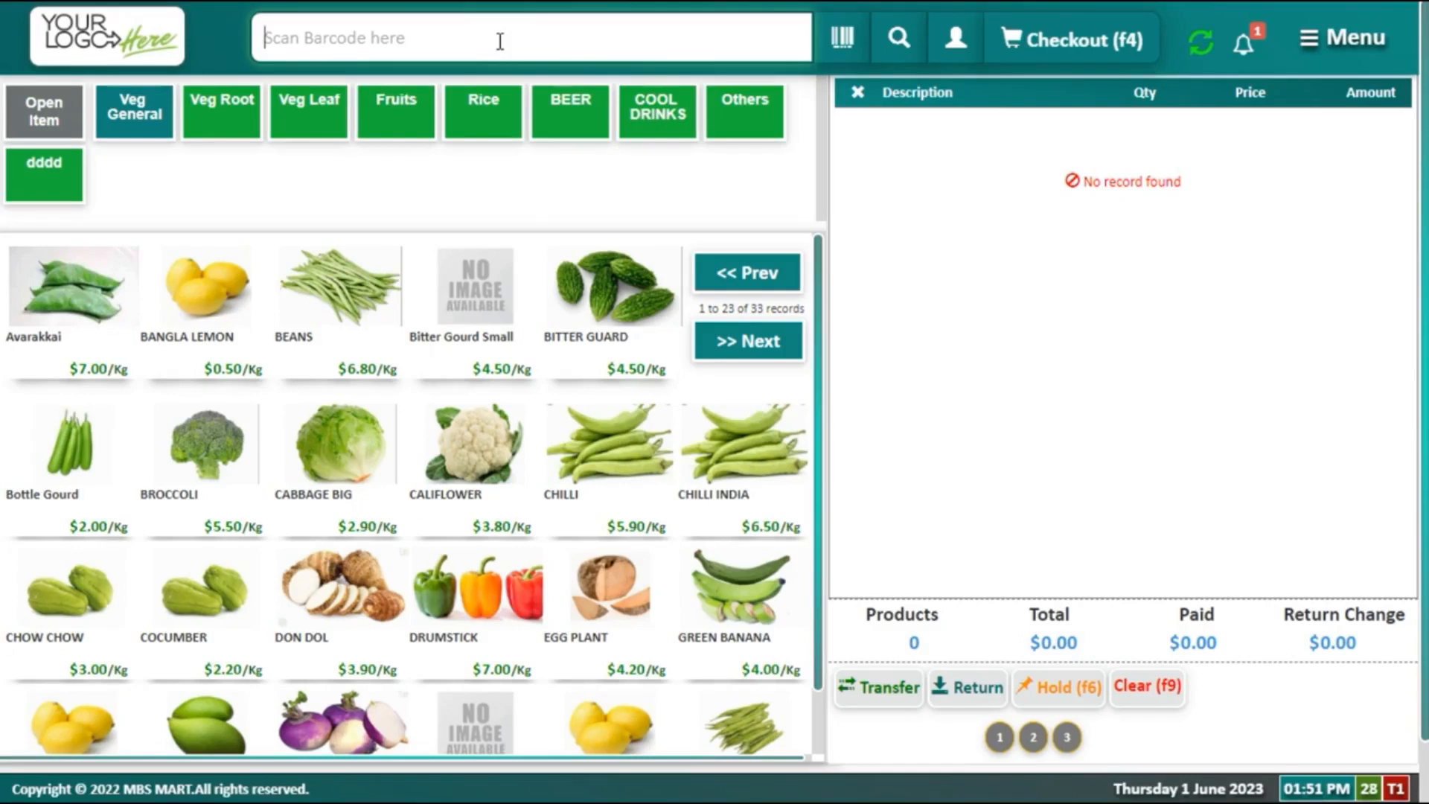
# Step: Search 'bread' and add one BREAD LOTUS BUN - Pcs to the cart for $1.50
pyautogui.click(897, 39)
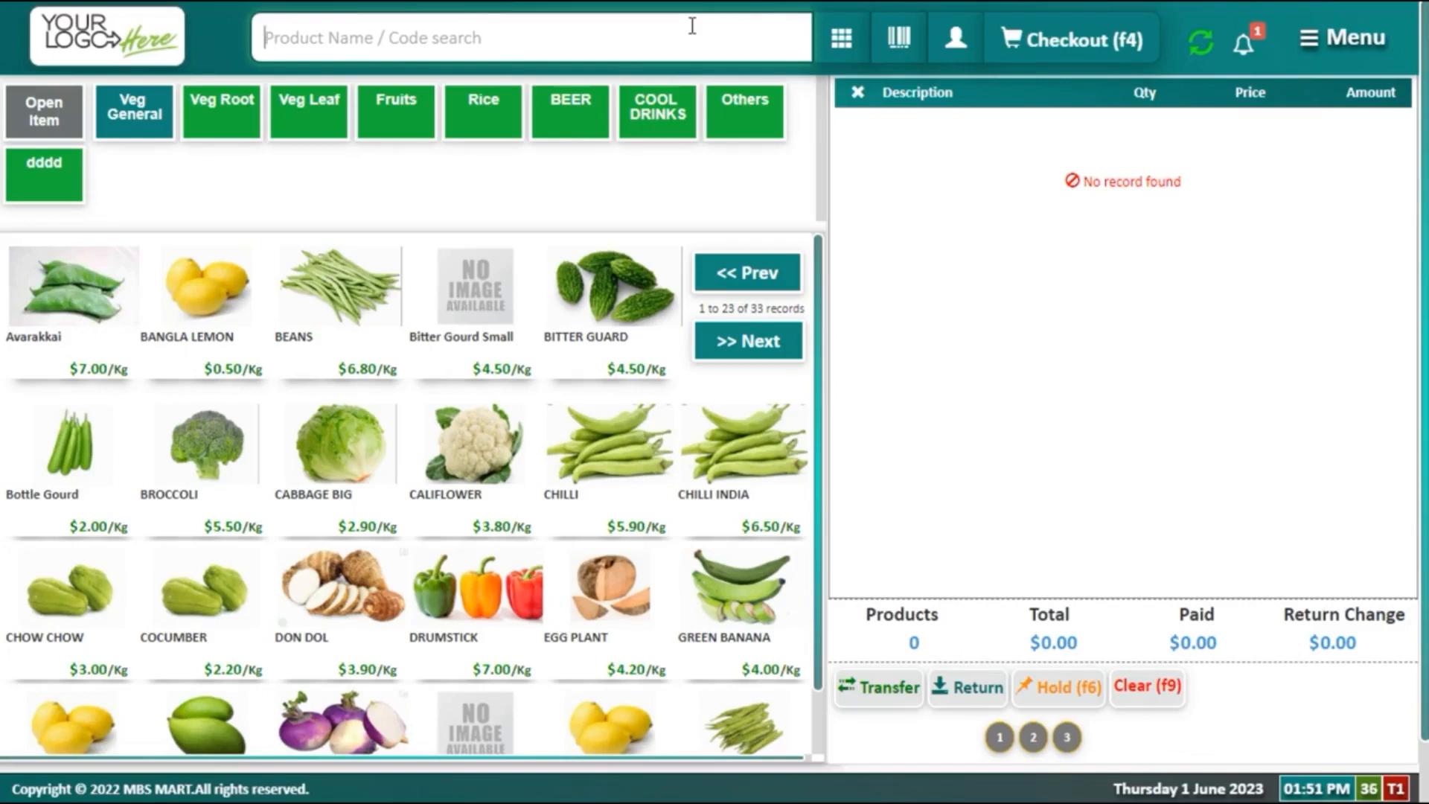
pyautogui.write('bread')
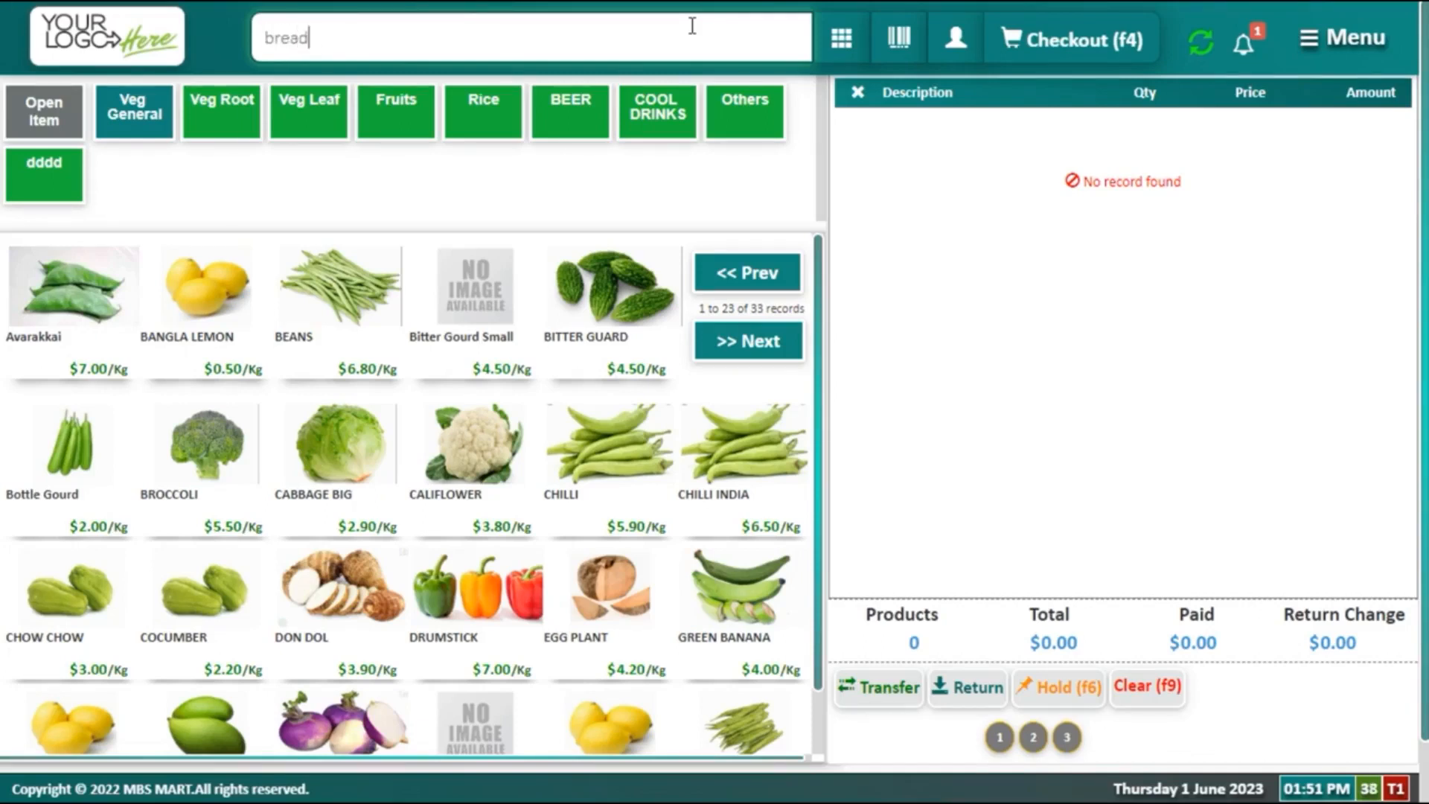
pyautogui.press('Down')
pyautogui.press('Return')
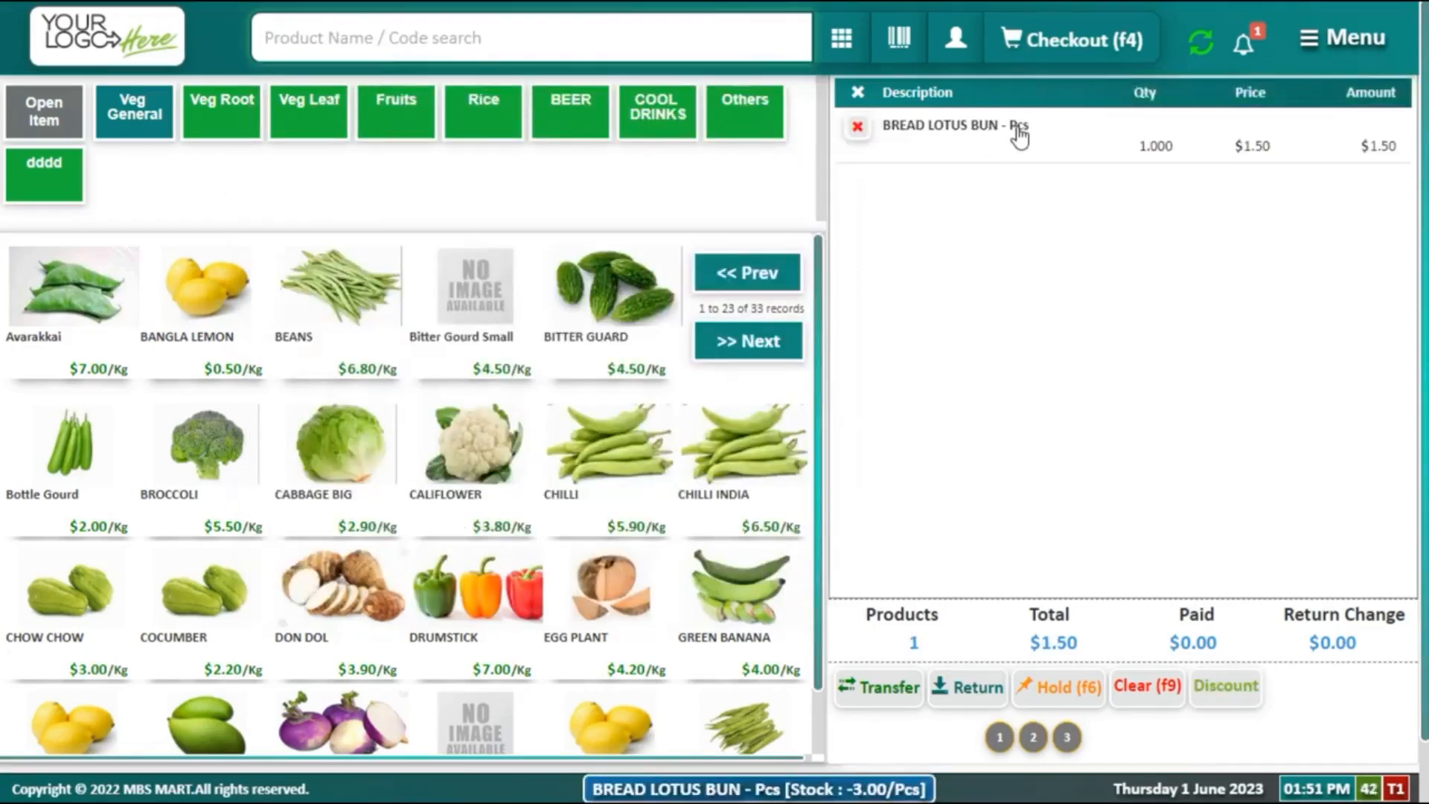
pyautogui.click(956, 42)
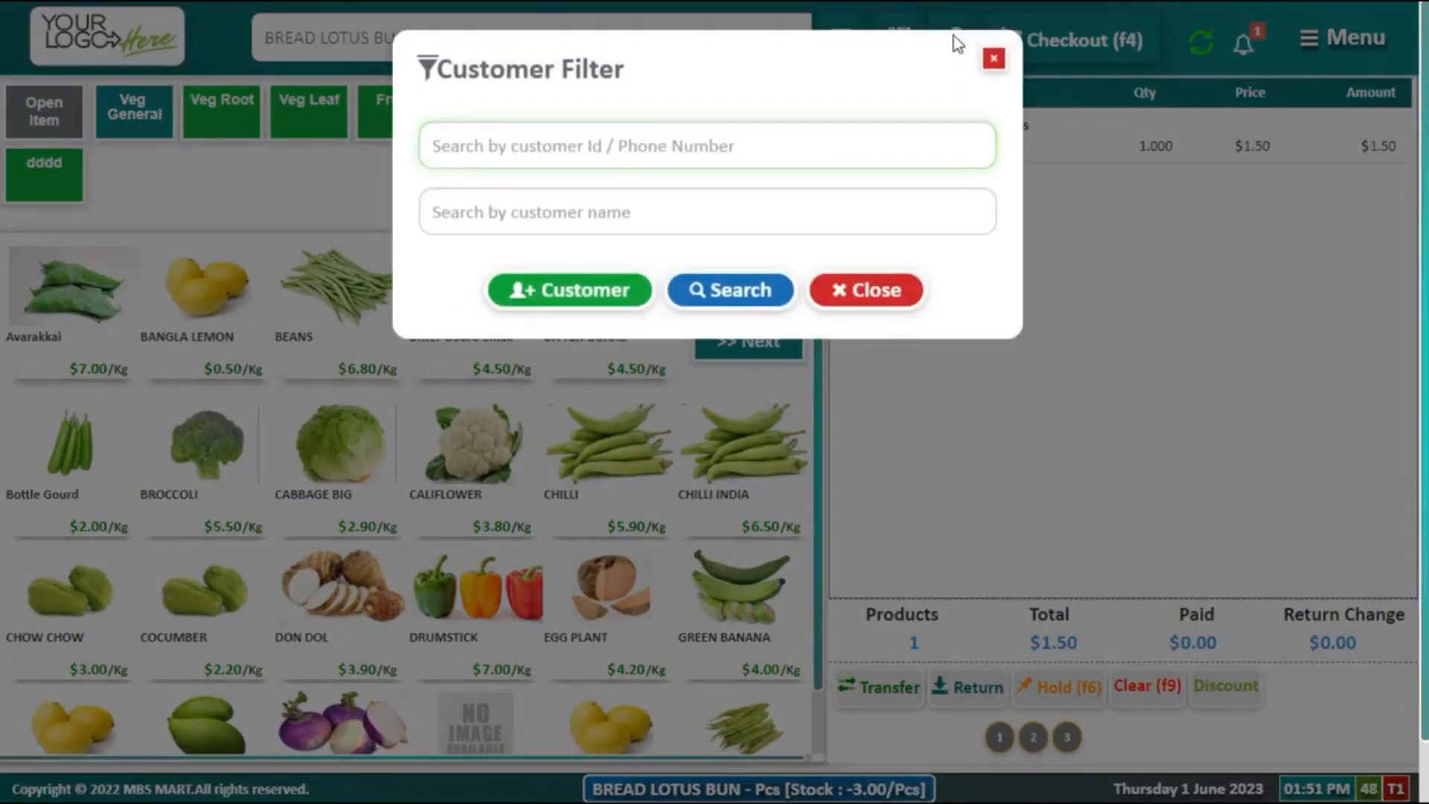
pyautogui.click(855, 215)
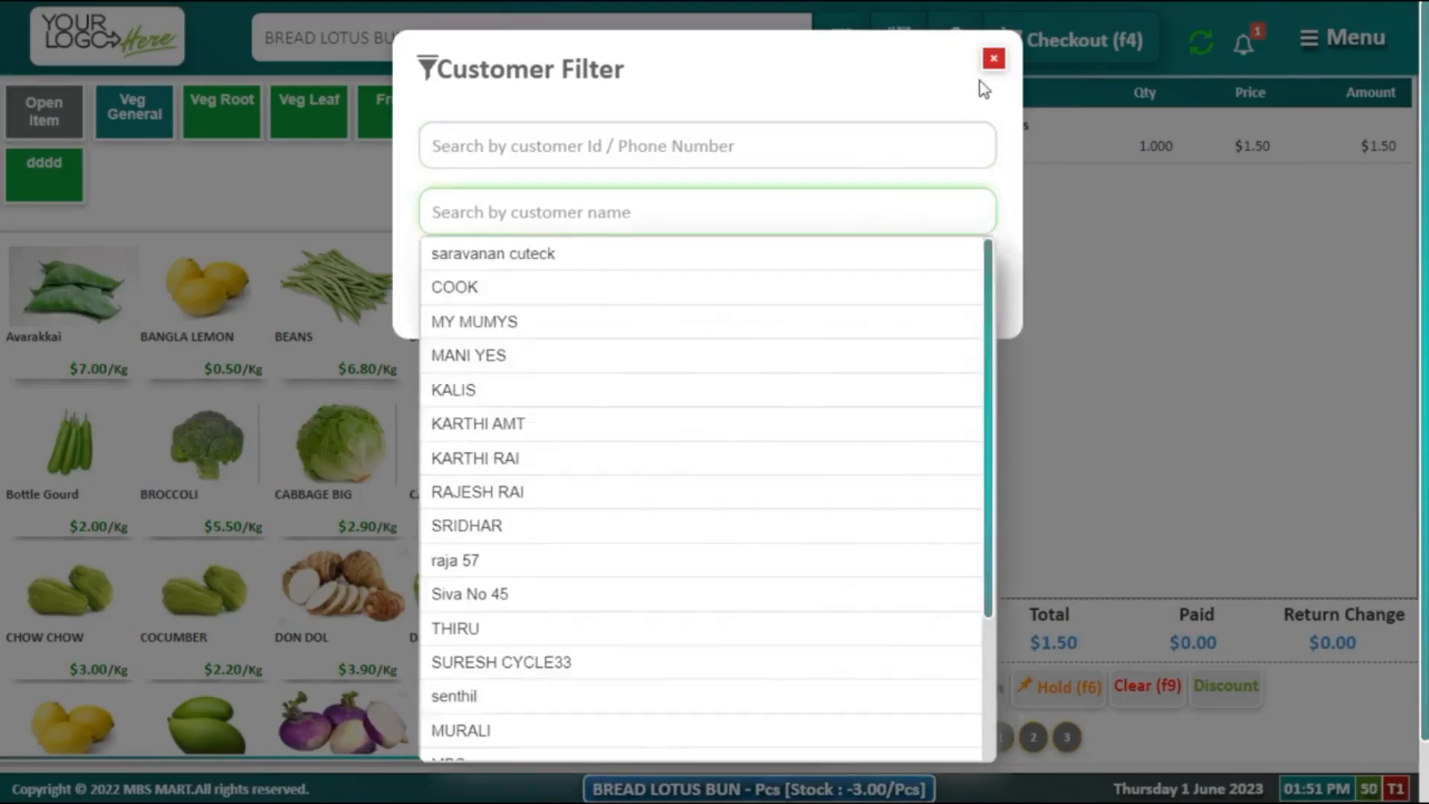
pyautogui.click(992, 59)
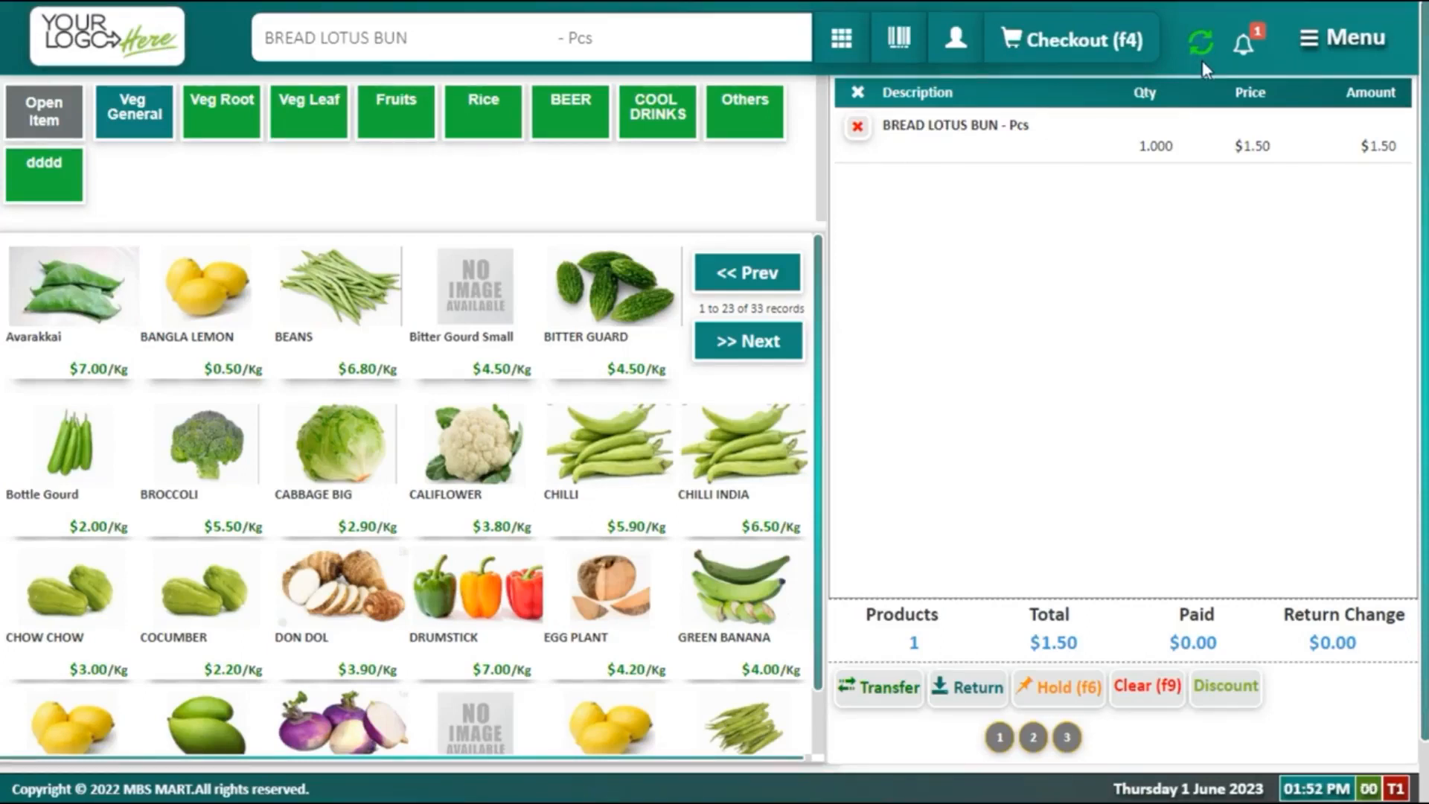
pyautogui.click(1244, 46)
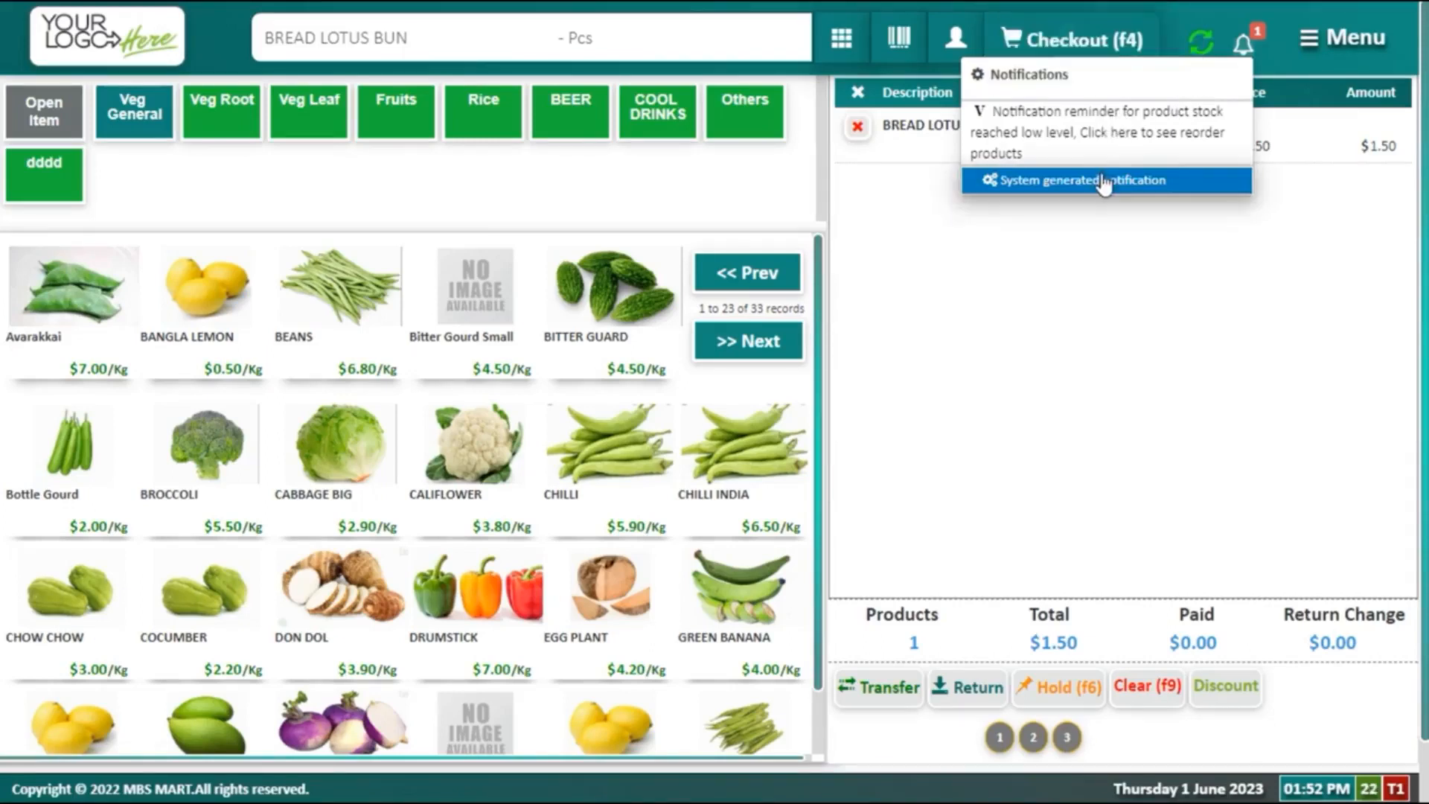
pyautogui.click(1365, 54)
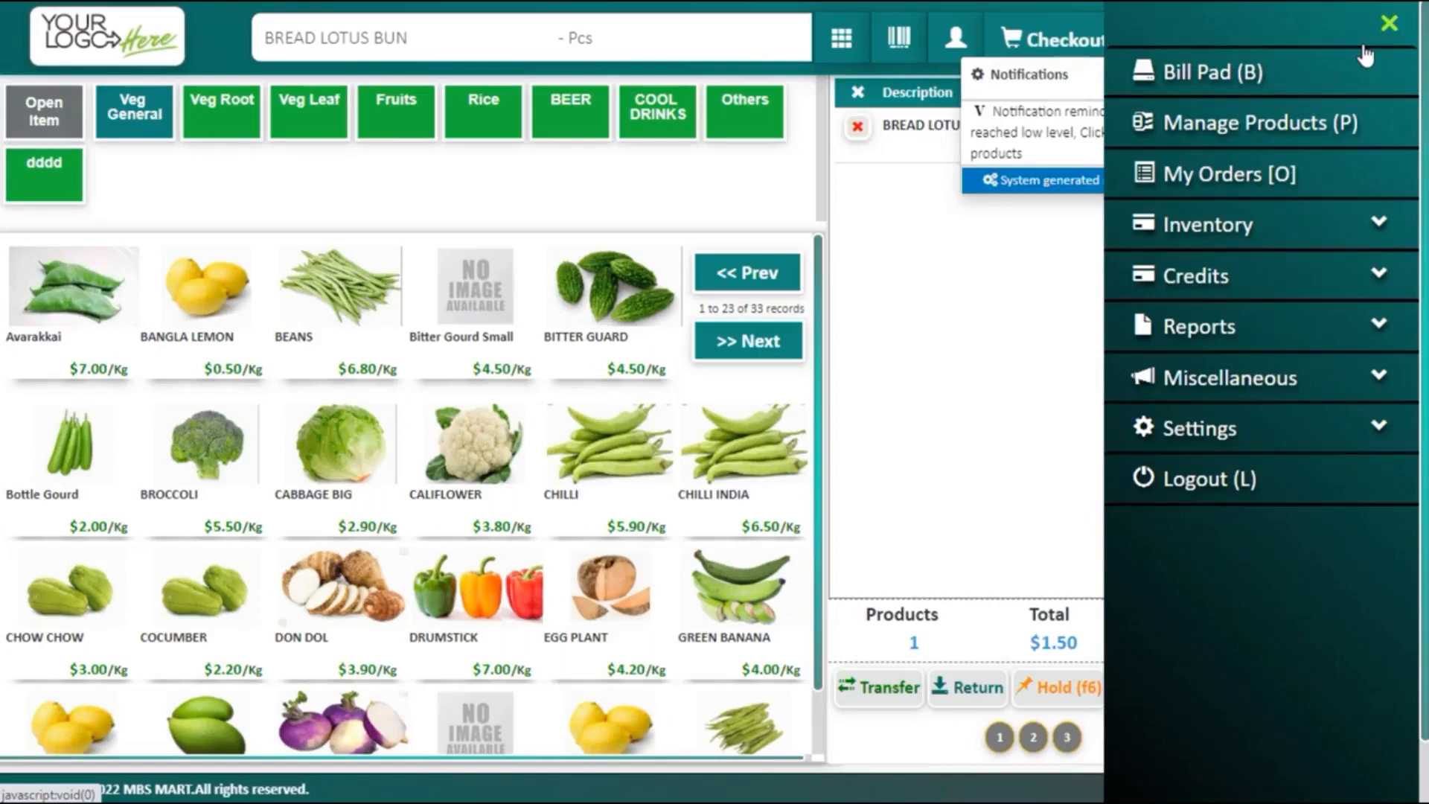
pyautogui.click(986, 458)
pyautogui.scroll(-1, 983, 457)
pyautogui.scroll(1, 1083, 381)
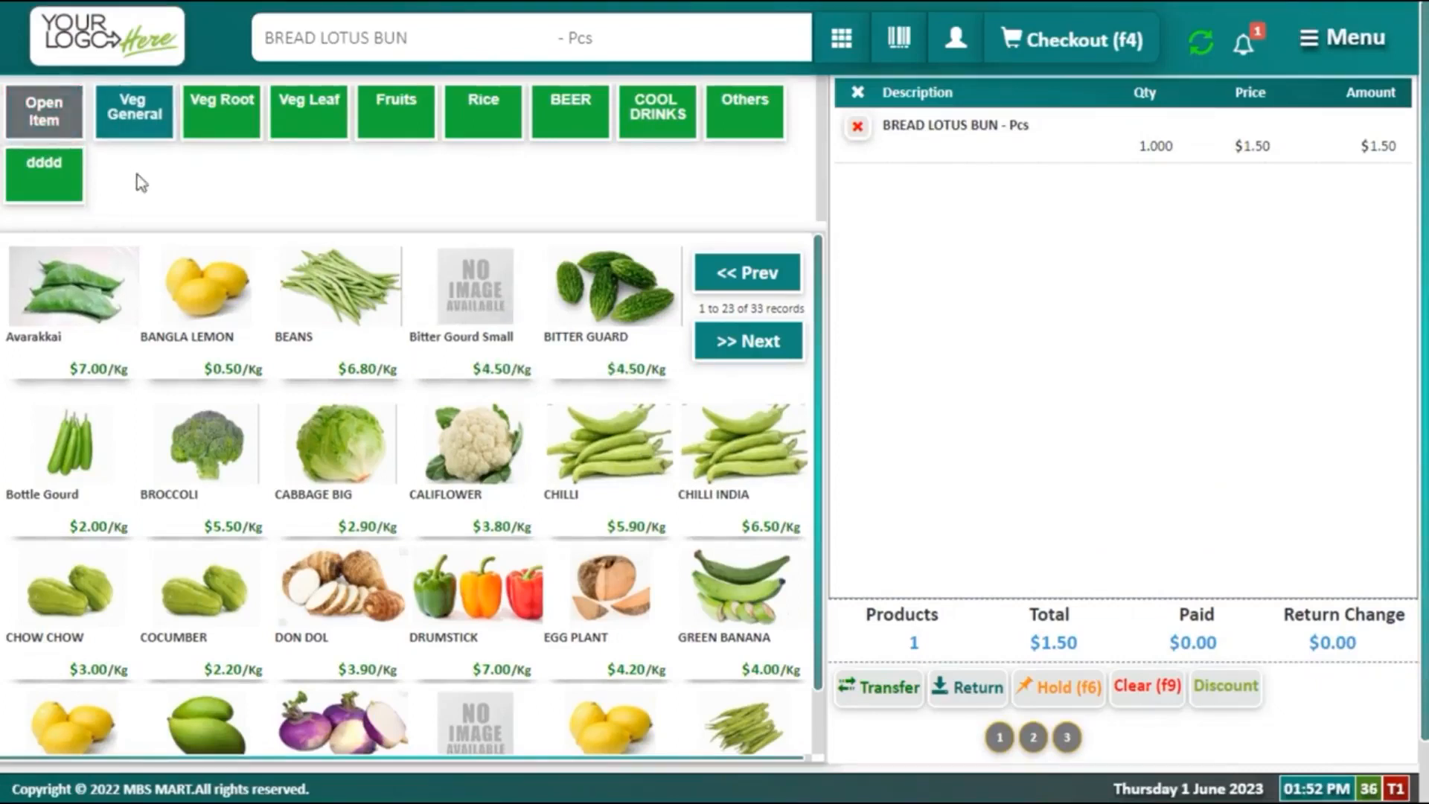
pyautogui.moveTo(135, 174); pyautogui.dragTo(41, 138)
pyautogui.click(162, 164)
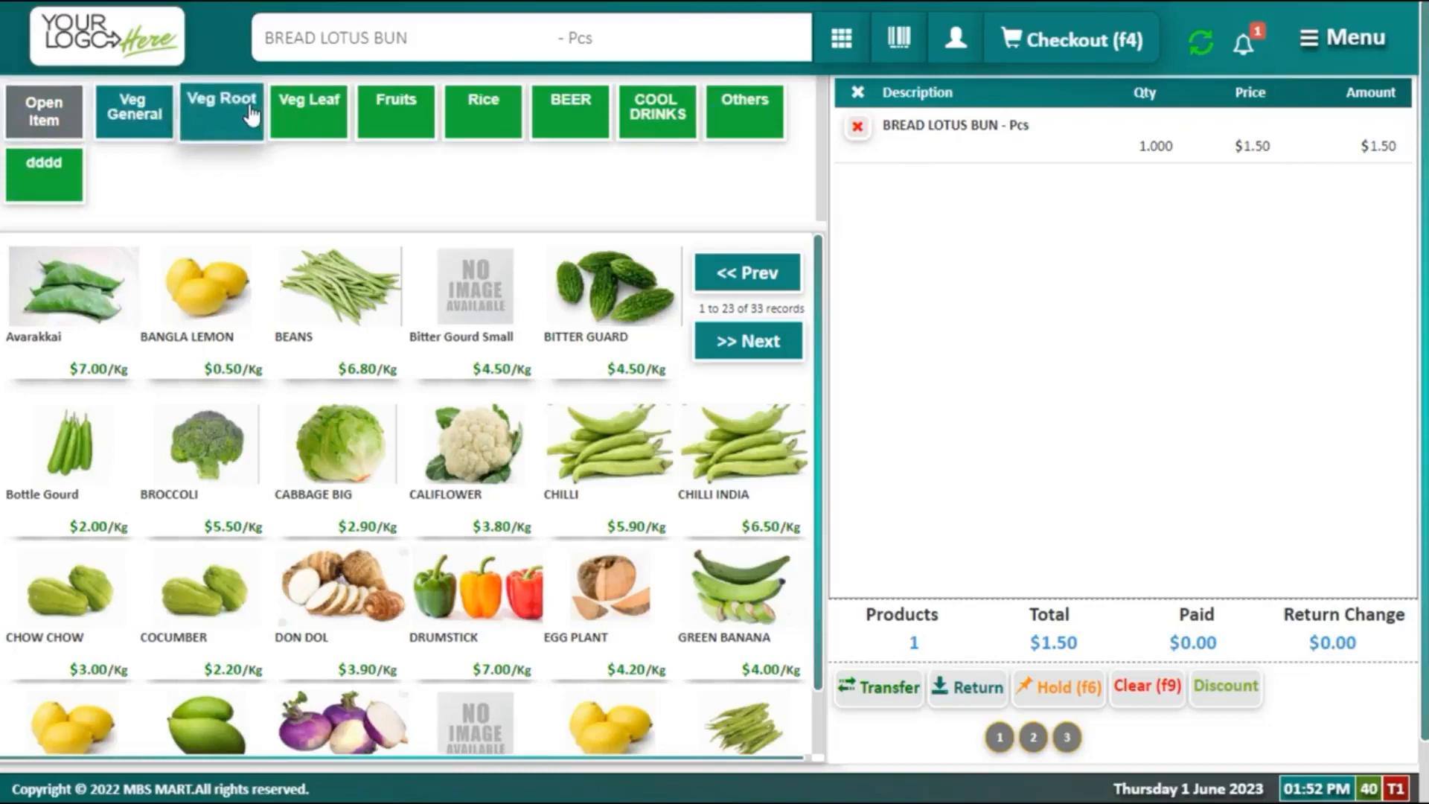
pyautogui.click(222, 113)
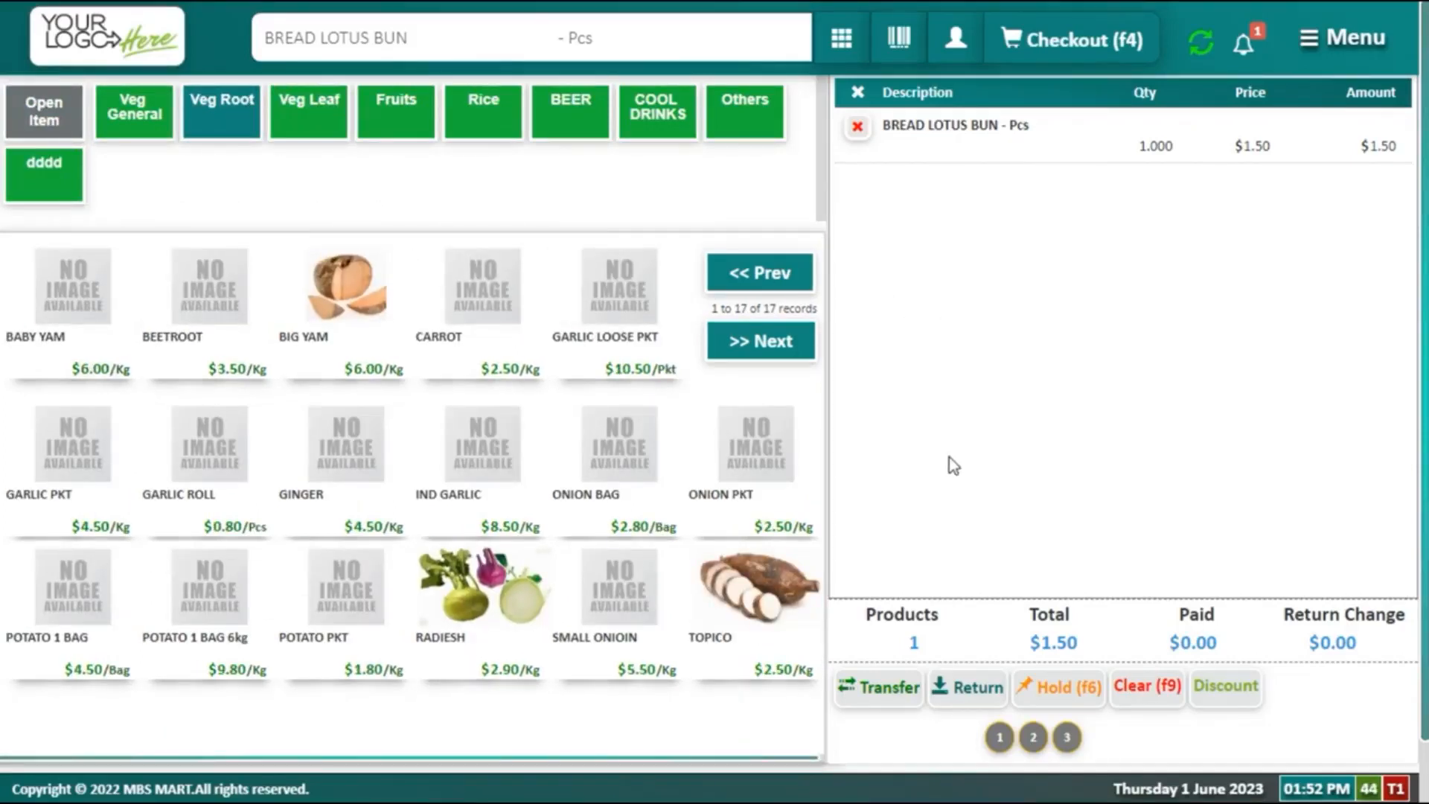
pyautogui.scroll(-1, 949, 457)
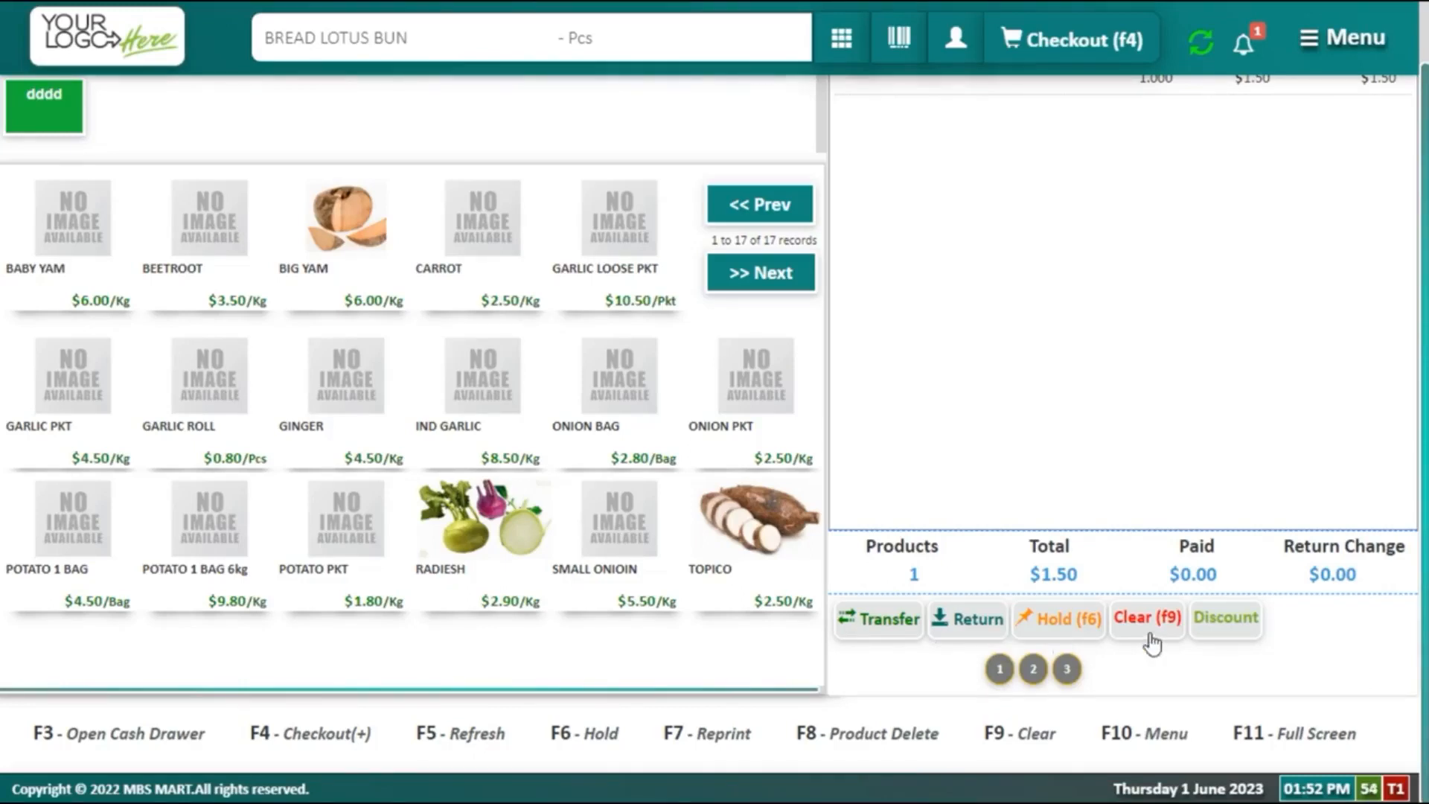
pyautogui.scroll(1, 1151, 645)
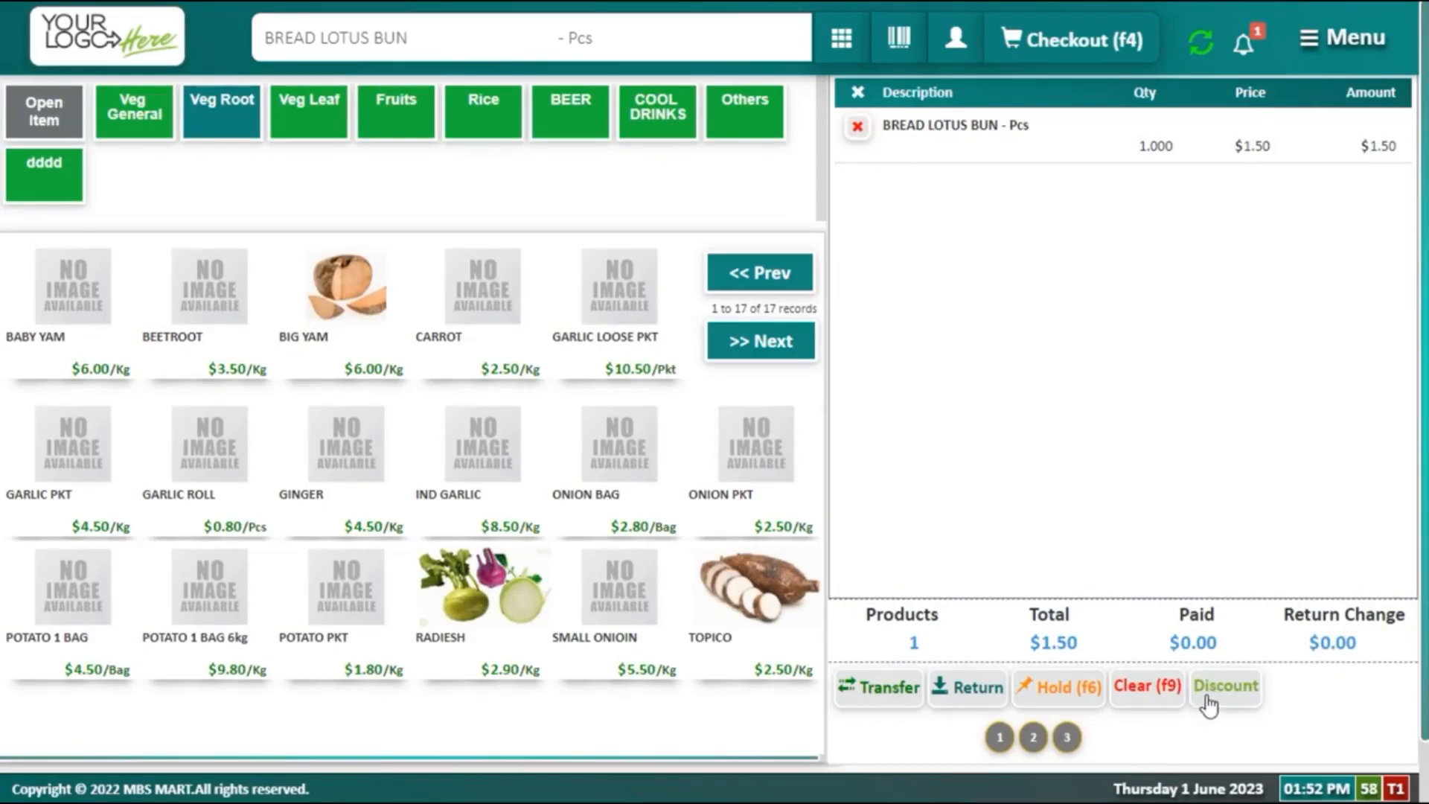
pyautogui.scroll(-1, 1209, 705)
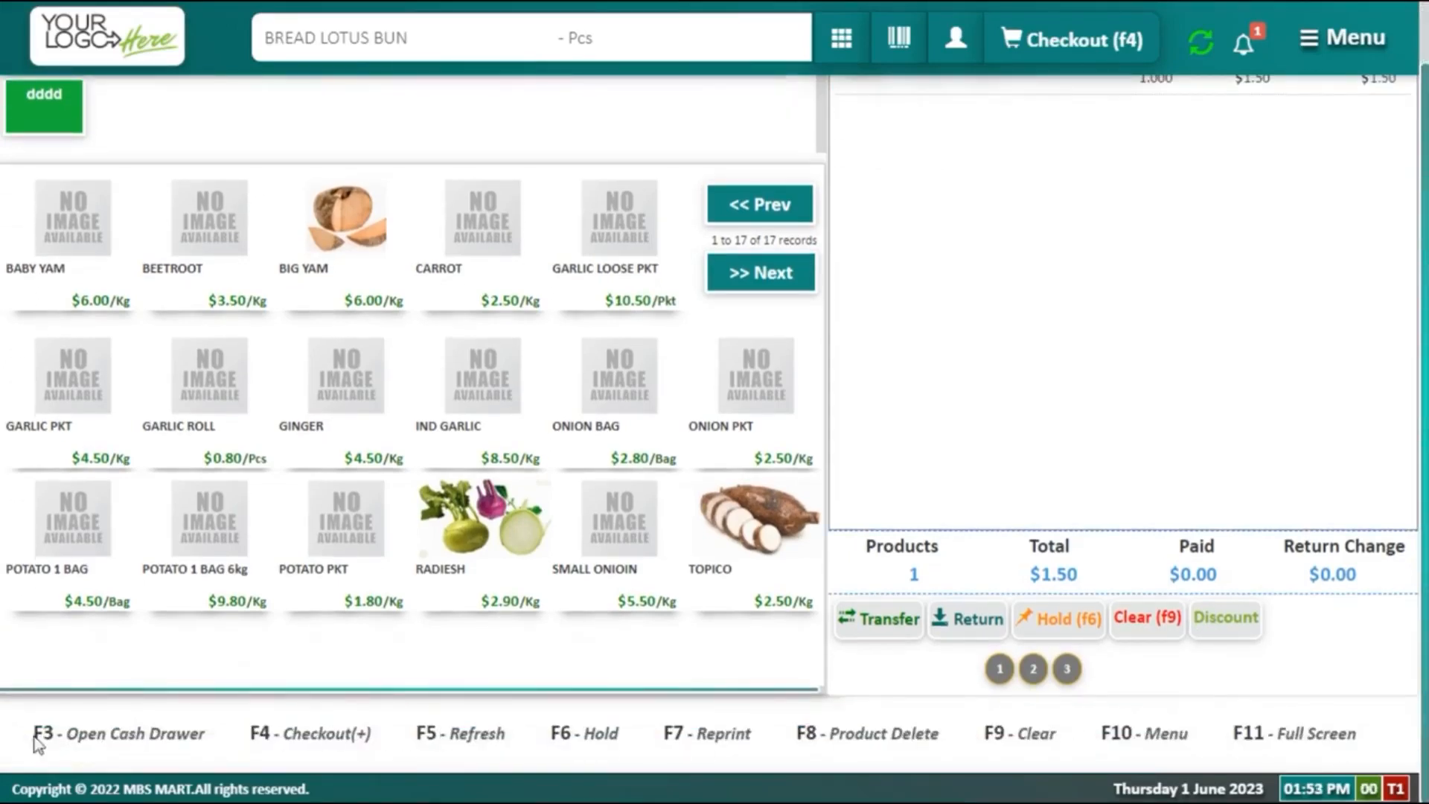
pyautogui.moveTo(34, 741); pyautogui.dragTo(628, 751)
pyautogui.click(628, 751)
pyautogui.scroll(1, 659, 607)
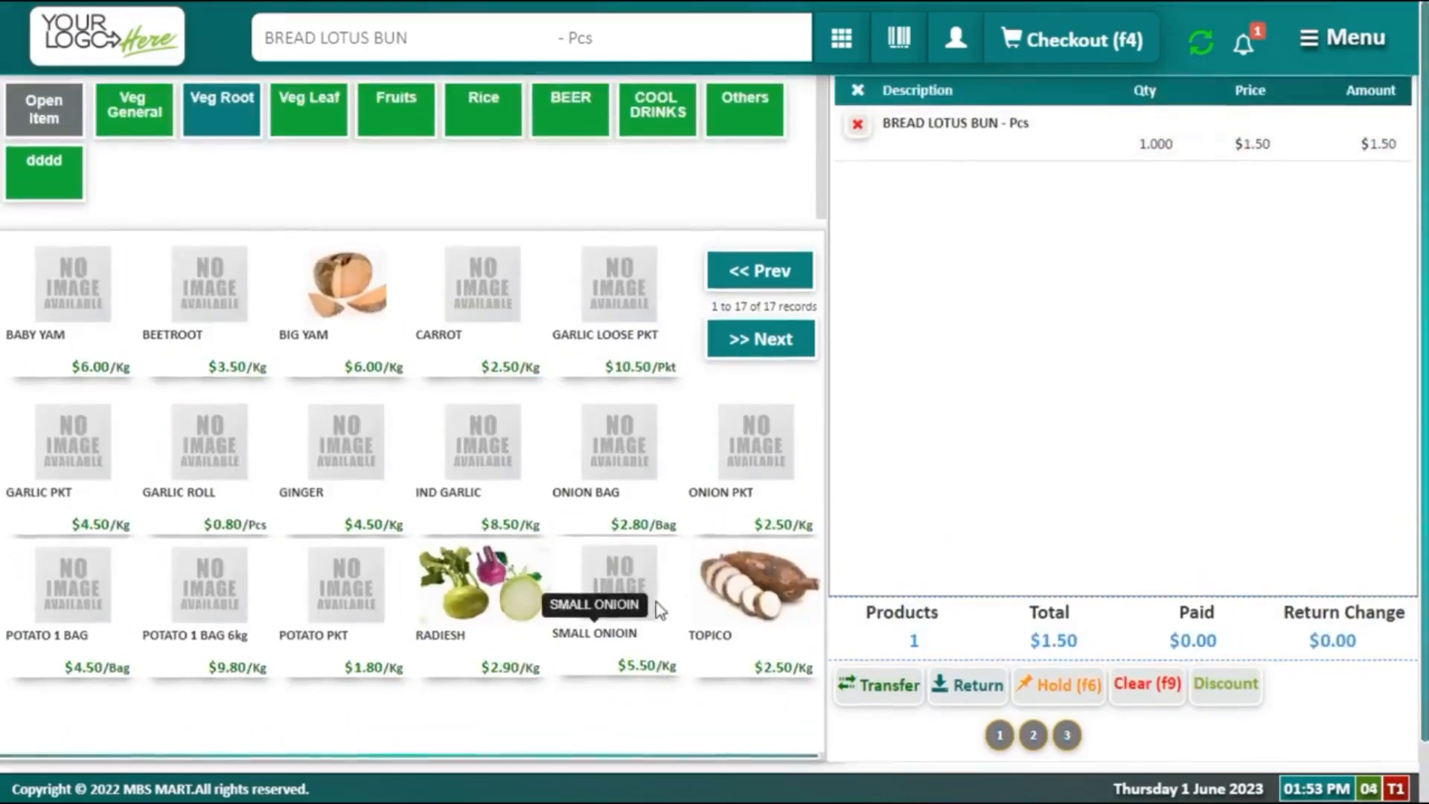
pyautogui.scroll(-1, 657, 605)
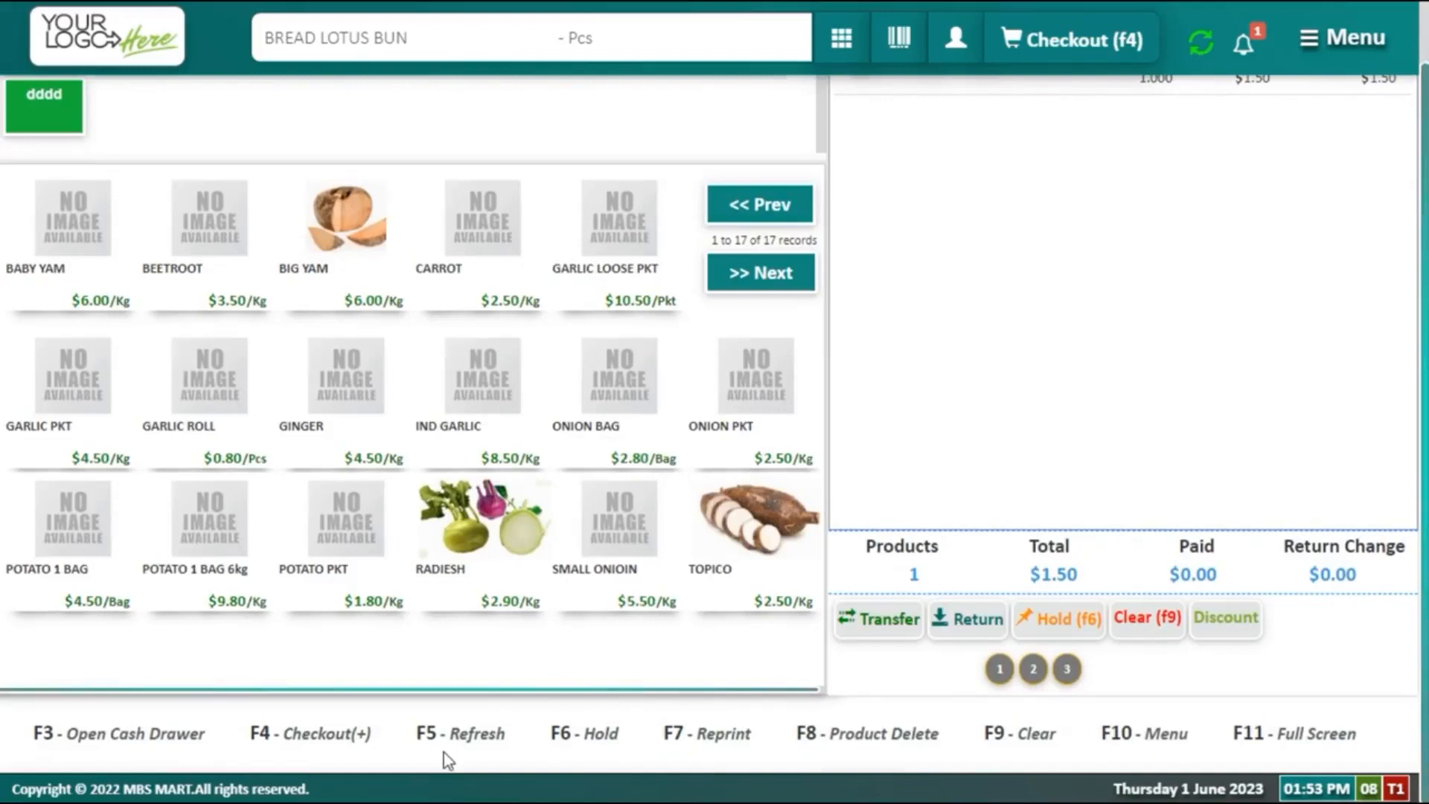
pyautogui.scroll(1, 445, 736)
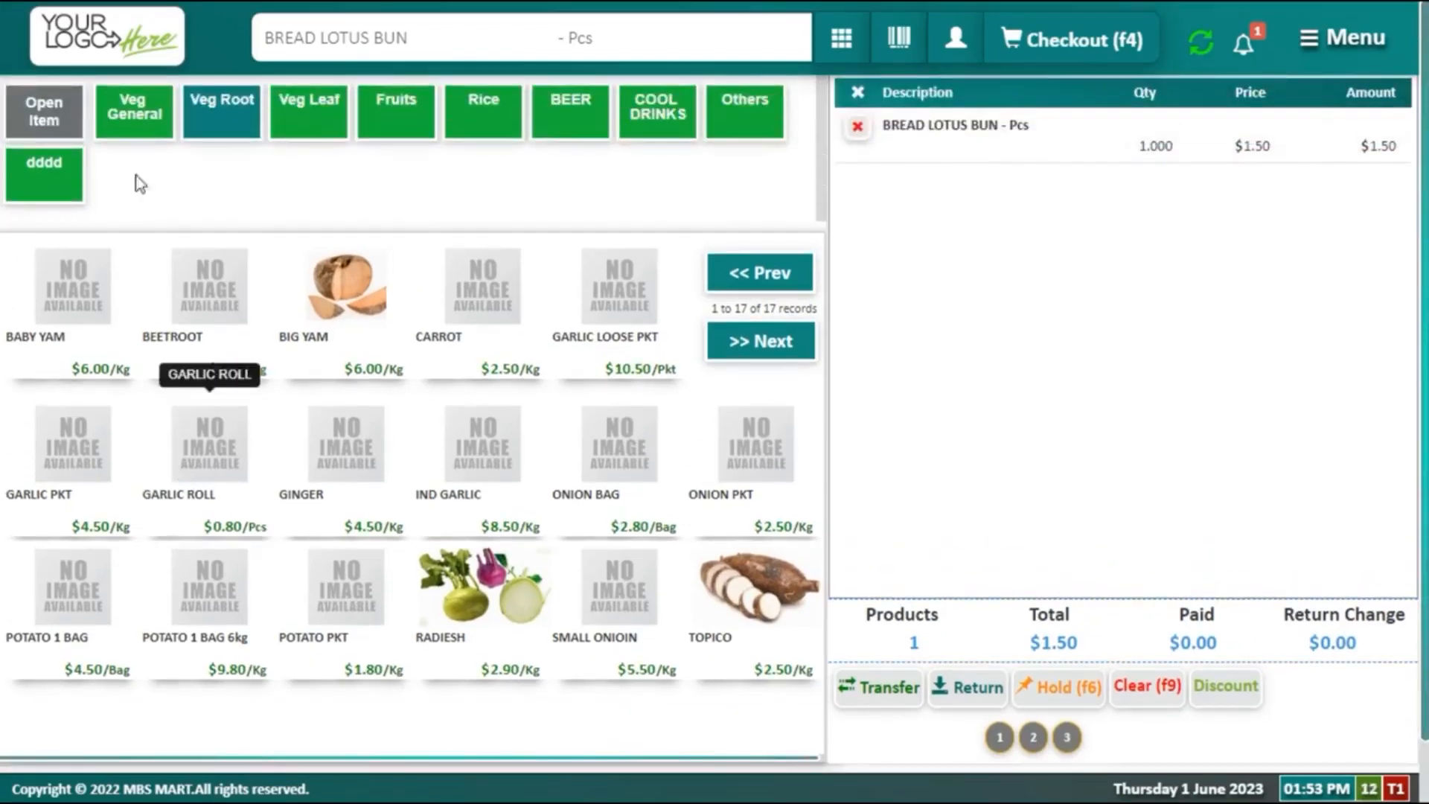
pyautogui.click(145, 138)
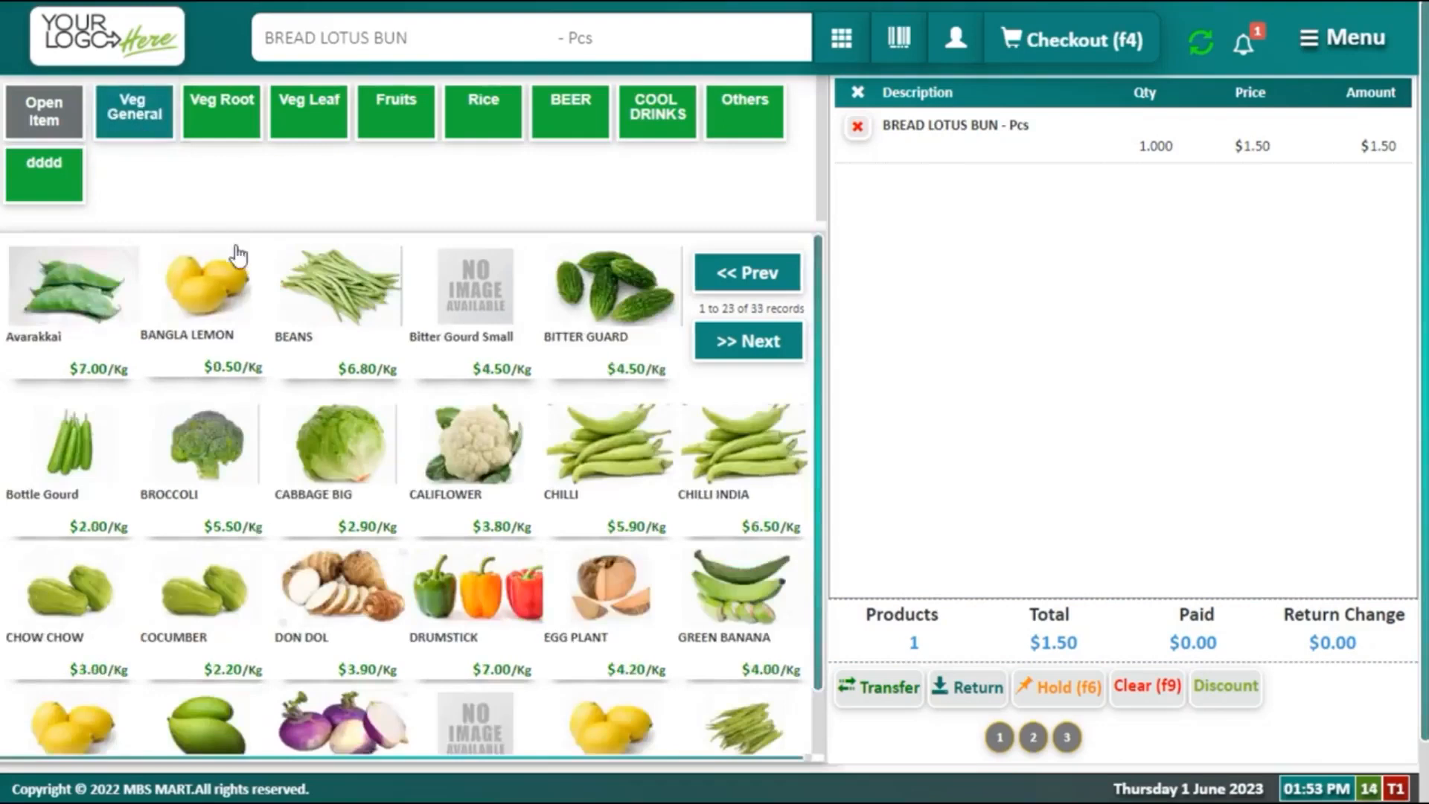
# Step: Add 5 kg of BANGLA LEMON ($2.50) to the cart, bringing the bill to $4.00
pyautogui.click(233, 272)
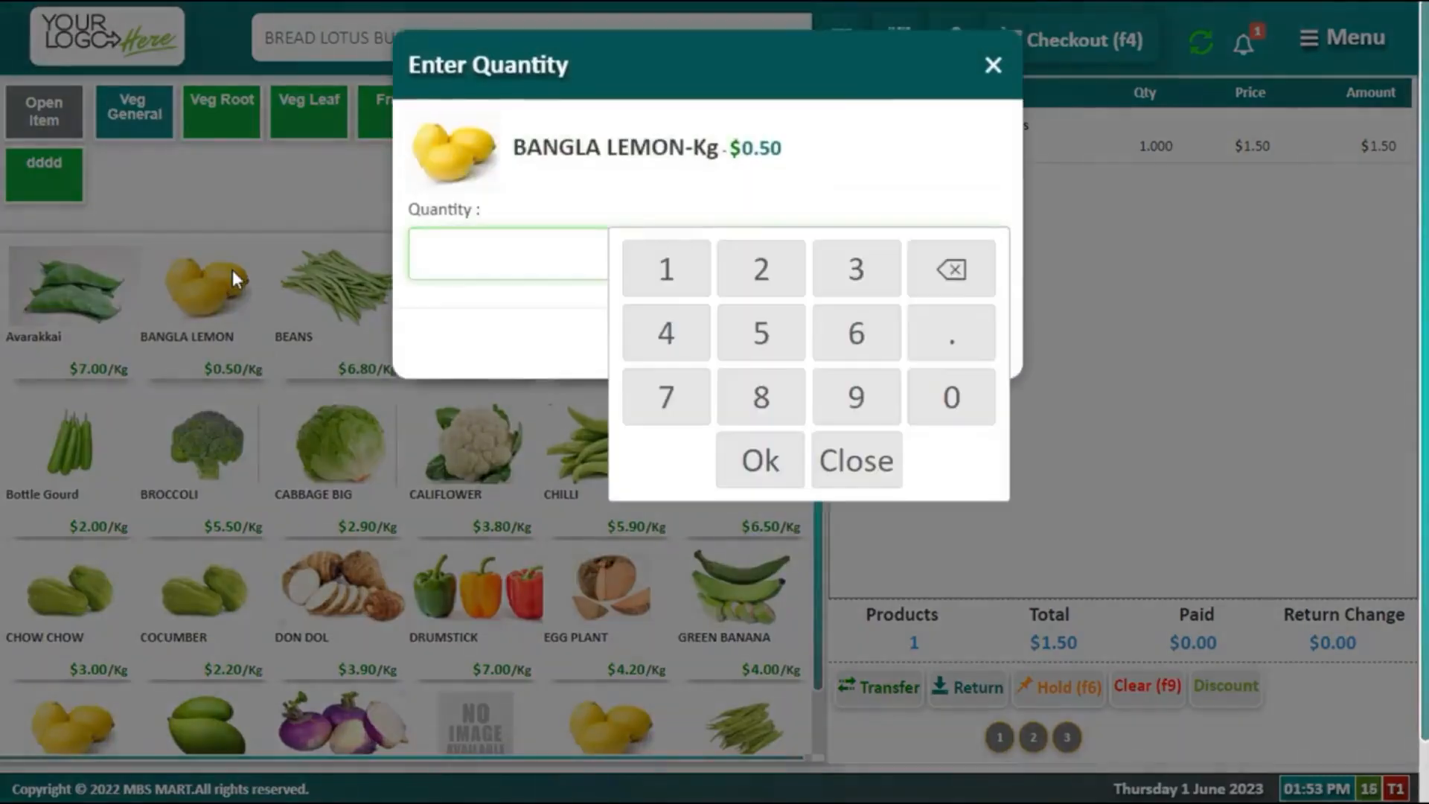
pyautogui.write('5')
pyautogui.press('Return')
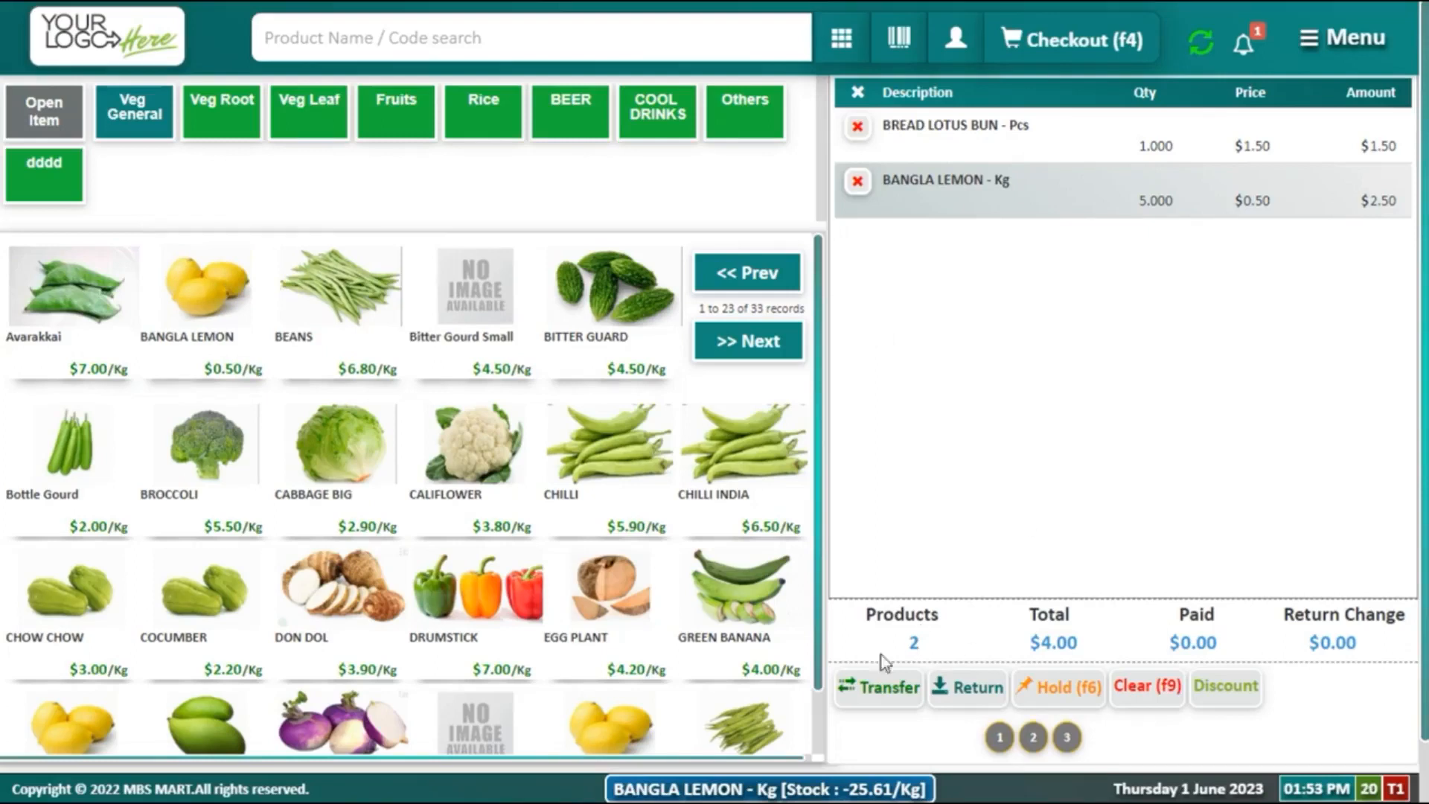
pyautogui.doubleClick(913, 643)
pyautogui.moveTo(1038, 635); pyautogui.dragTo(1120, 637)
pyautogui.scroll(-1, 1071, 585)
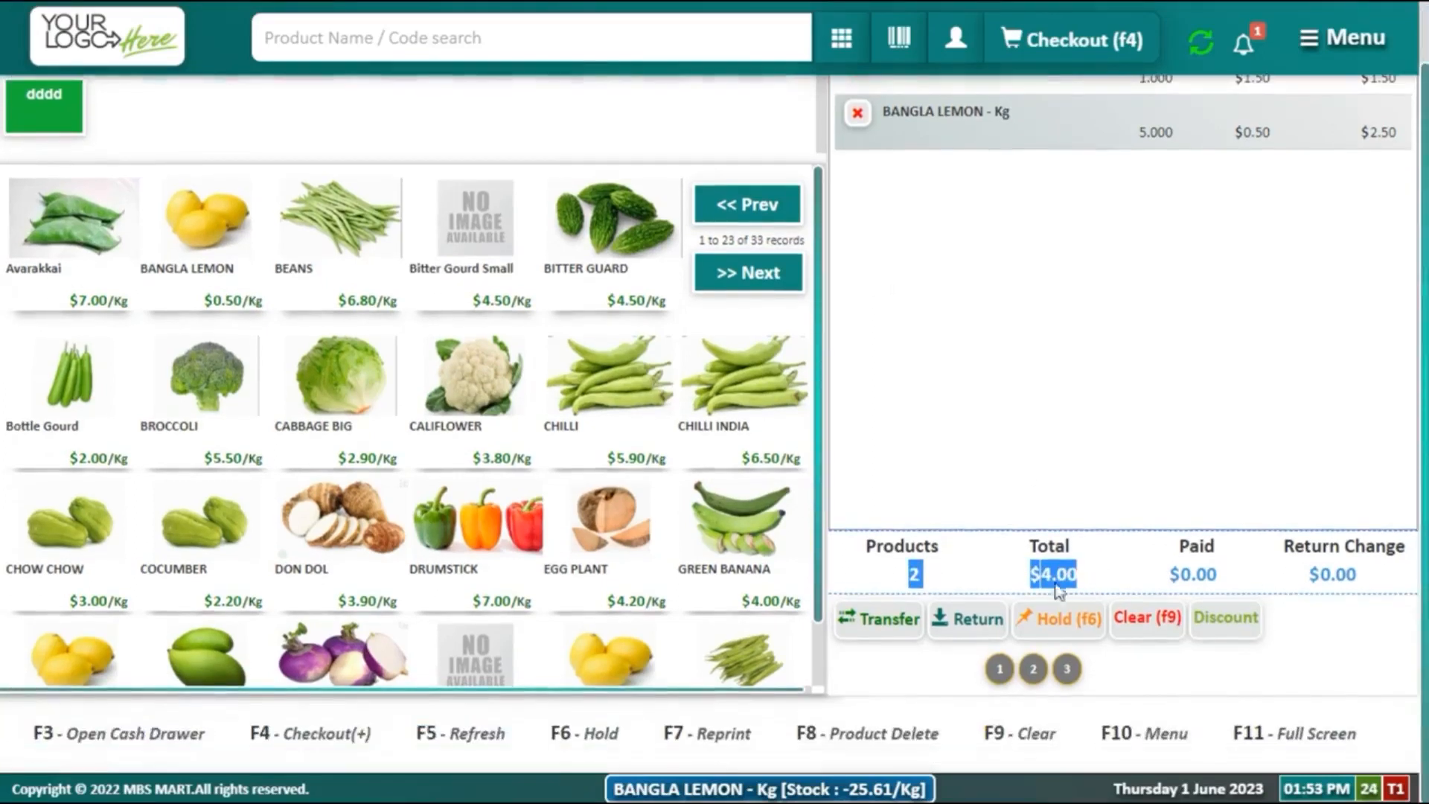
pyautogui.scroll(1, 985, 577)
# Step: Pay the $4.00 bill in cash with no change due
pyautogui.click(1030, 53)
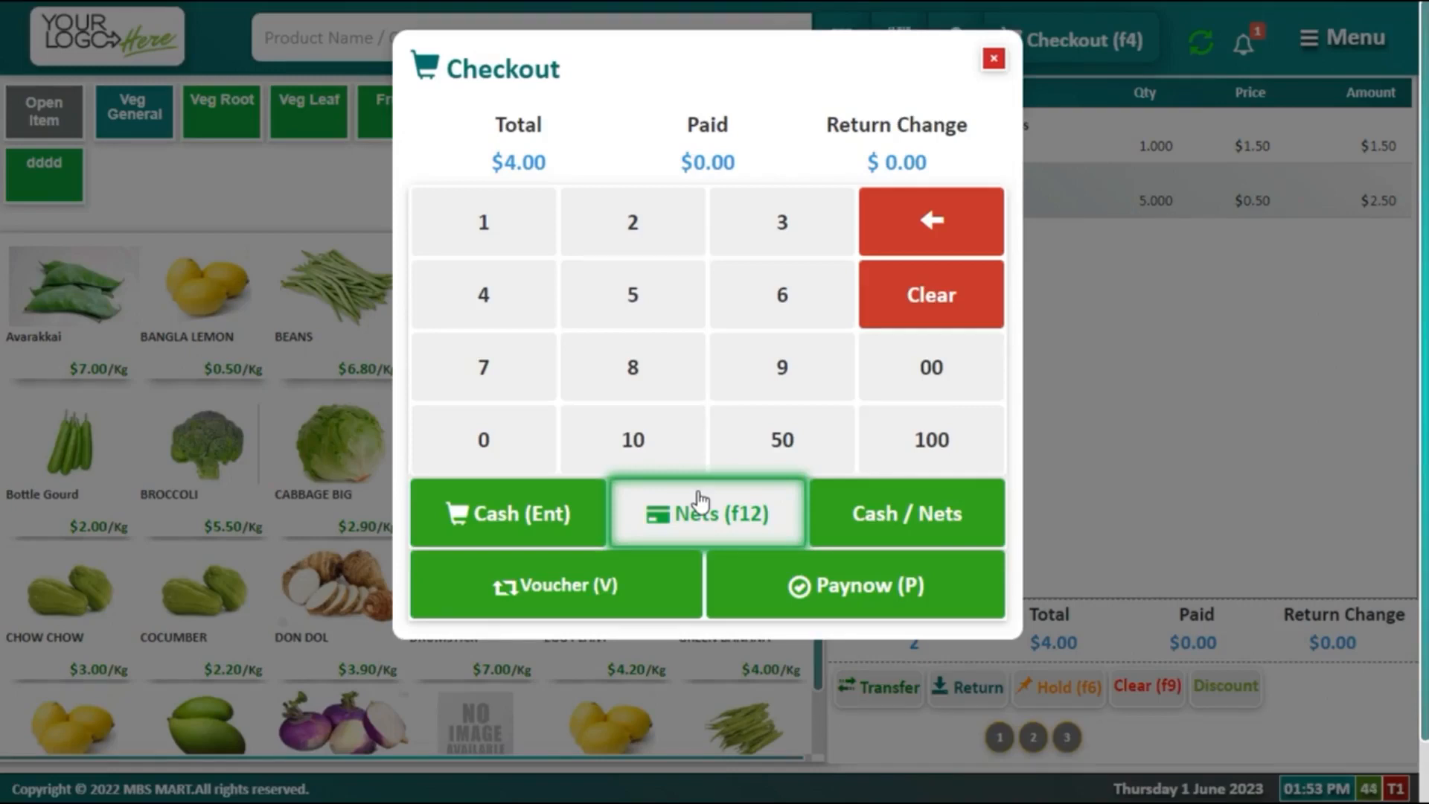
pyautogui.click(549, 531)
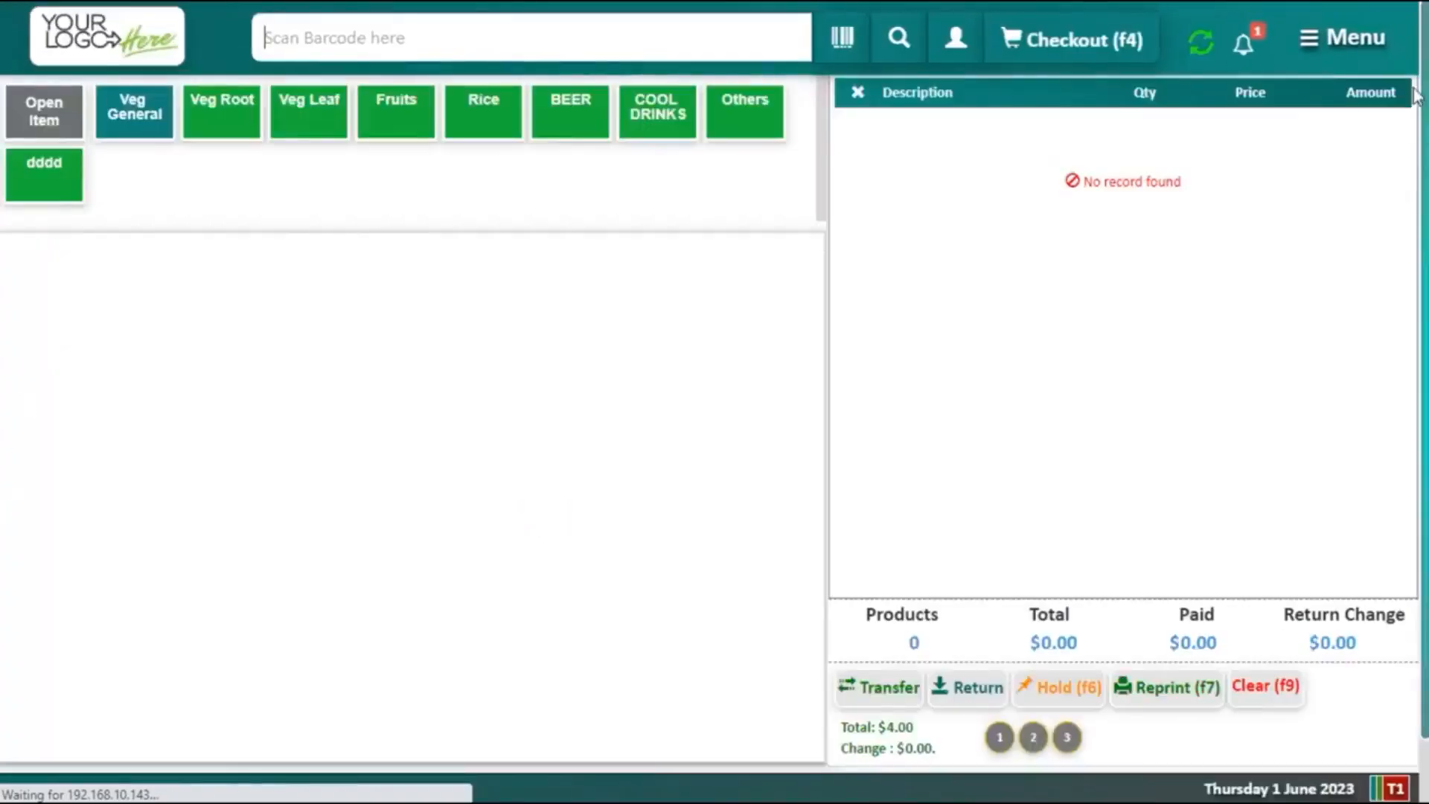
pyautogui.click(1332, 39)
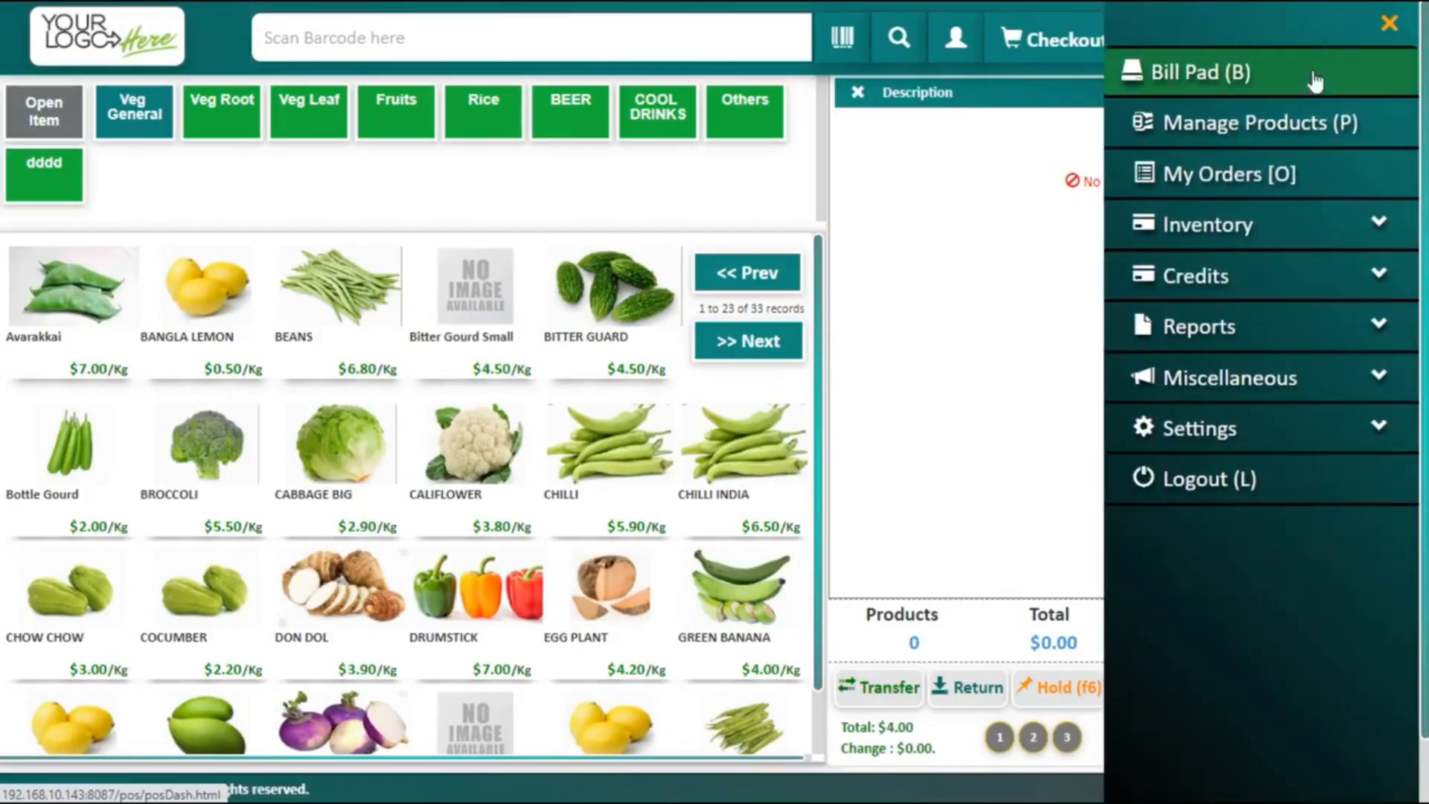
pyautogui.click(1233, 177)
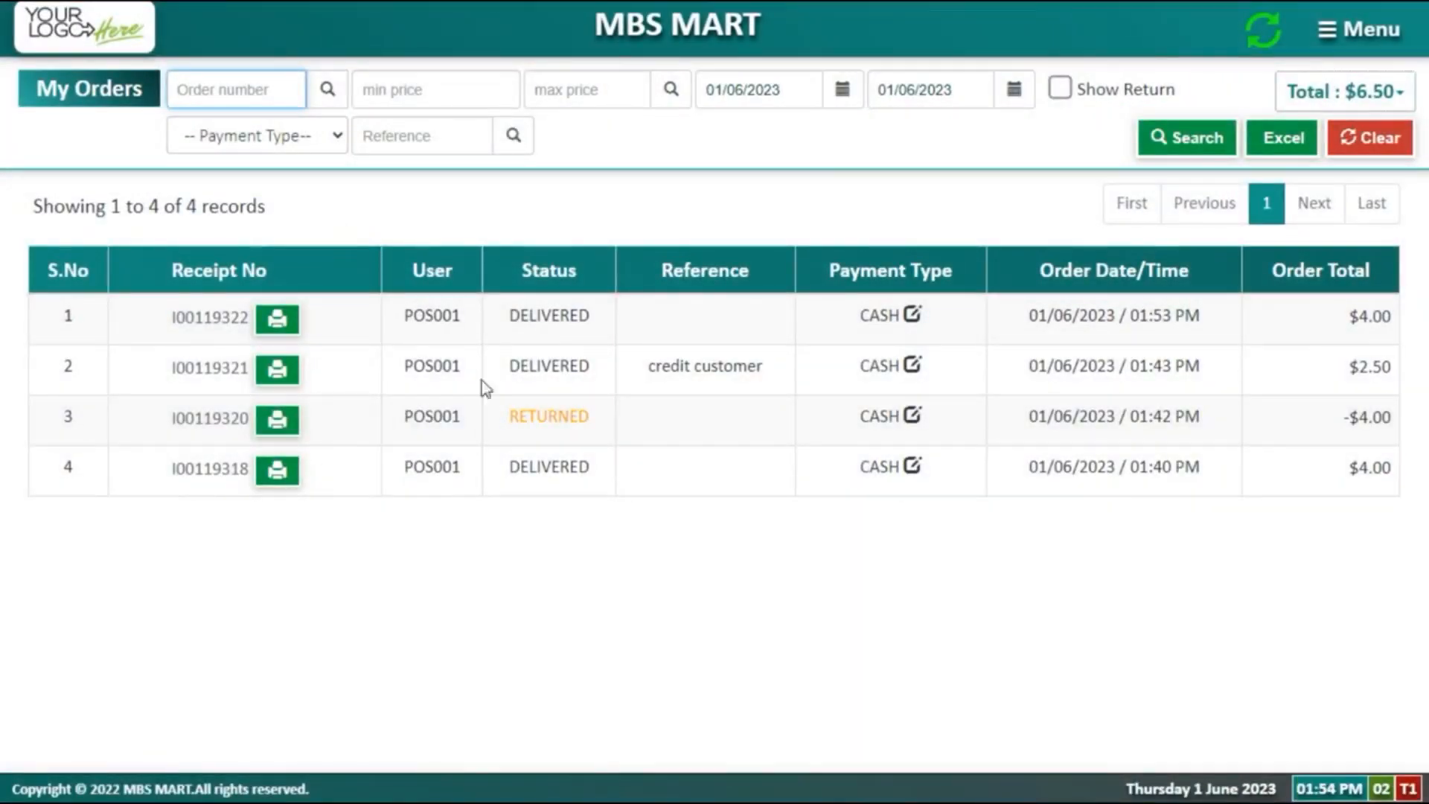
pyautogui.click(797, 95)
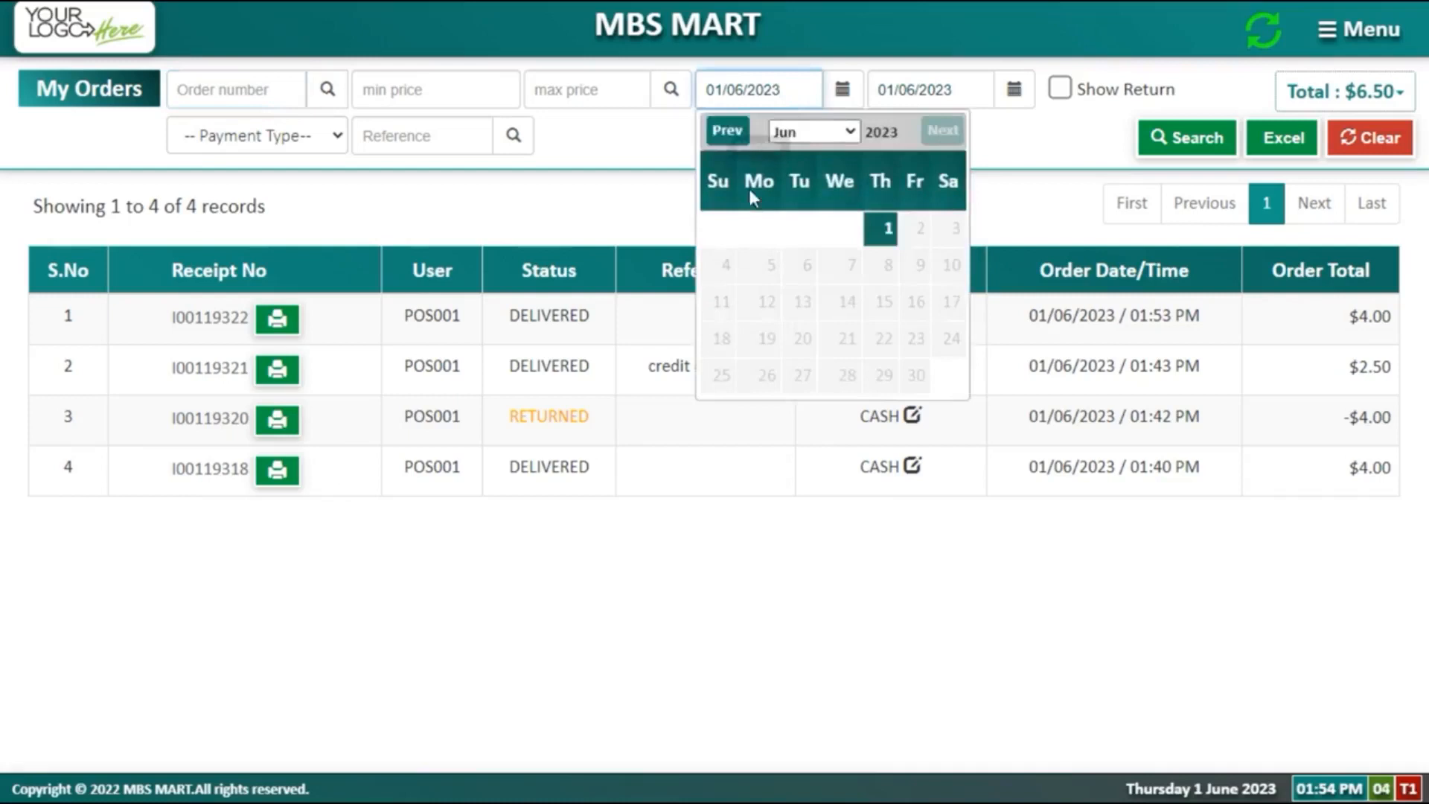
pyautogui.click(727, 131)
pyautogui.click(771, 233)
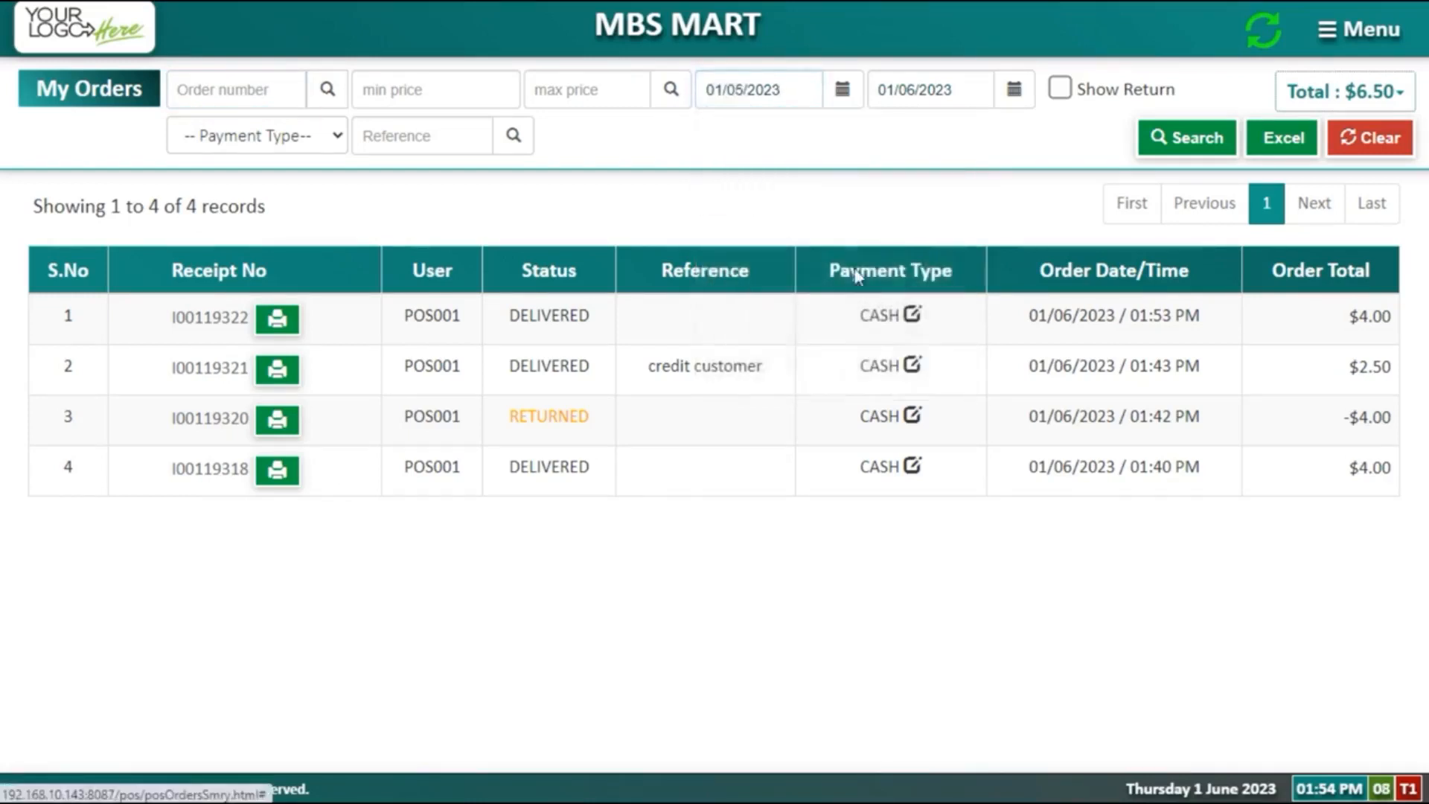
pyautogui.click(1192, 146)
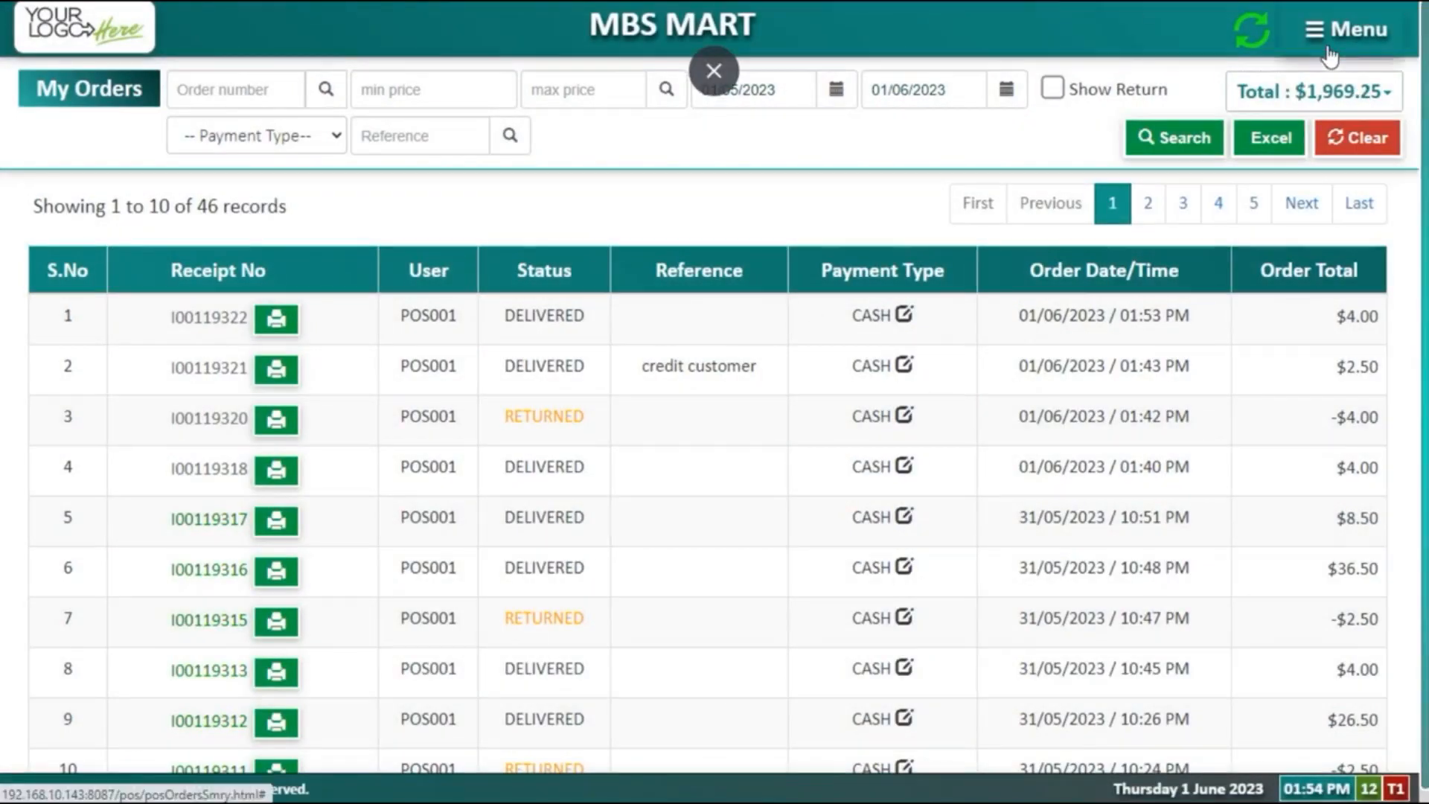
pyautogui.click(1330, 41)
pyautogui.click(1312, 80)
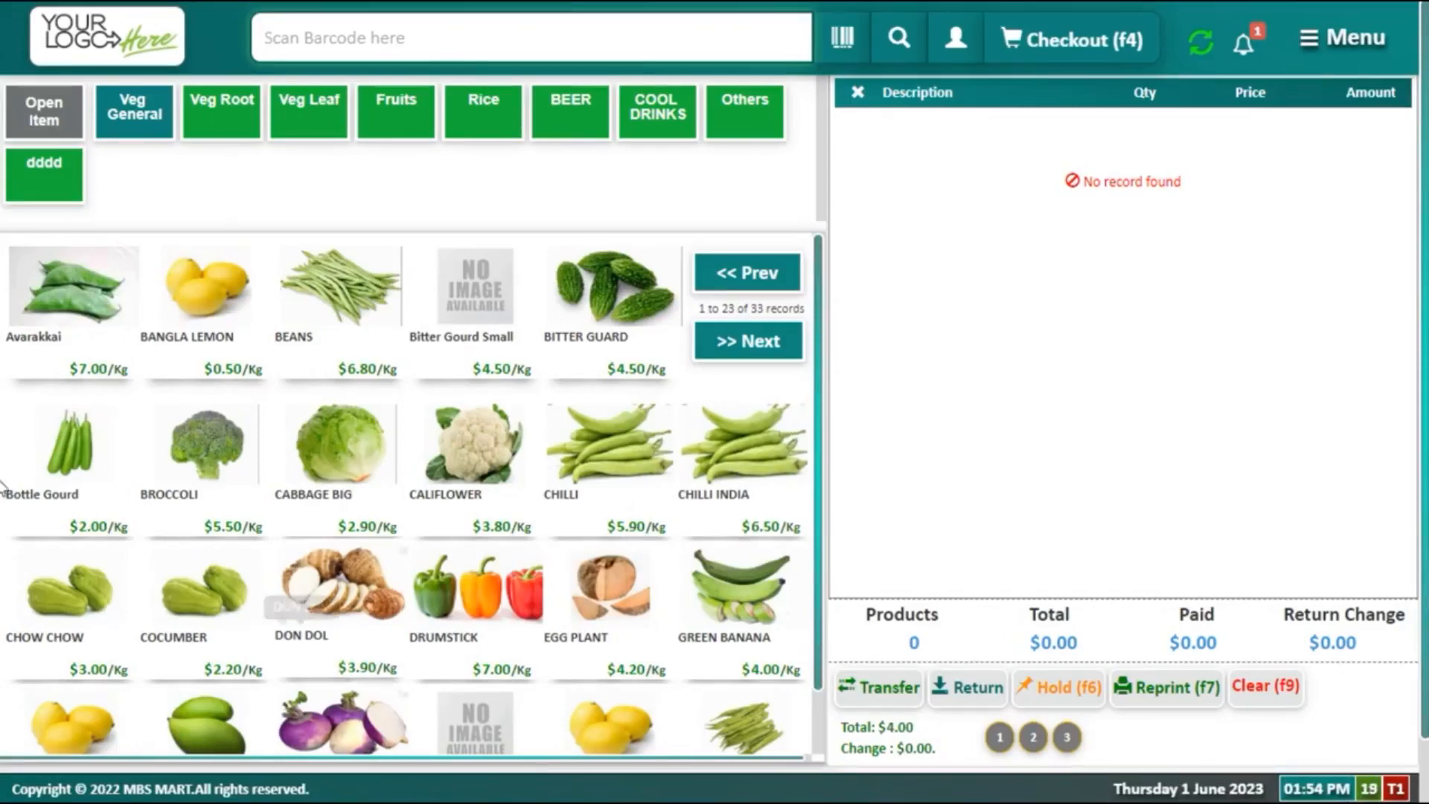
# Step: Add 5 kg of BANGLA LEMON ($2.50) to a fresh bill
pyautogui.click(211, 305)
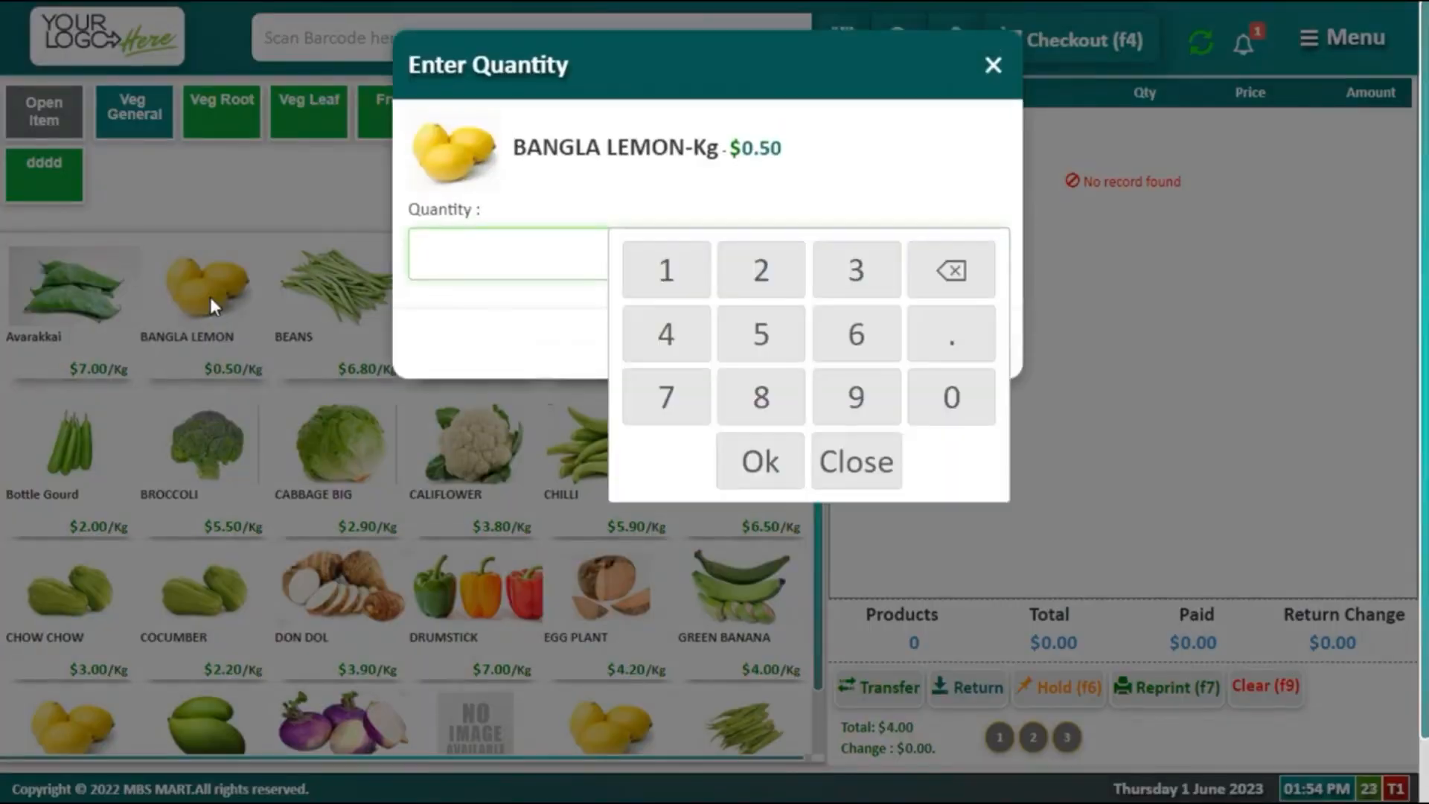
pyautogui.write('5')
pyautogui.press('Return')
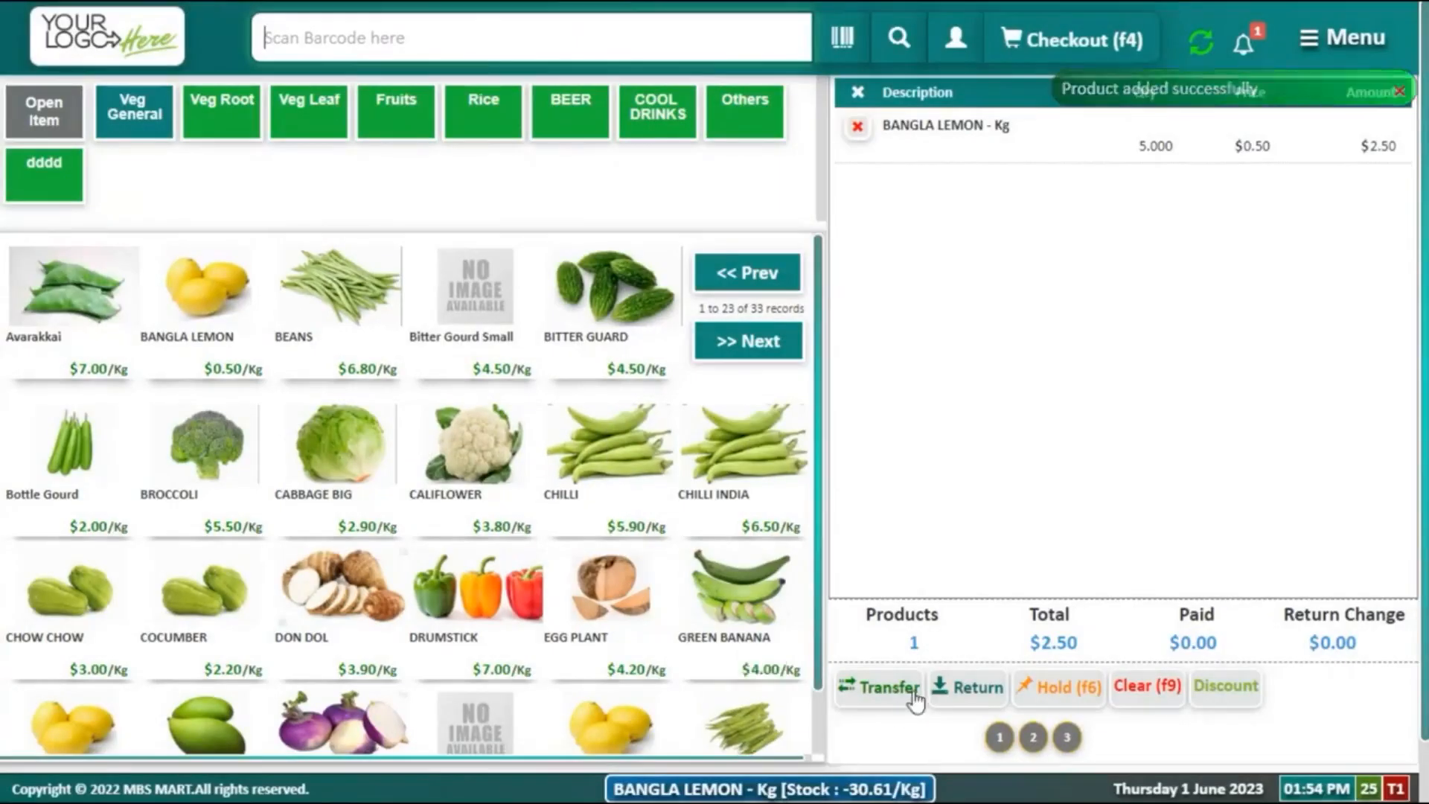
pyautogui.scroll(-1, 971, 690)
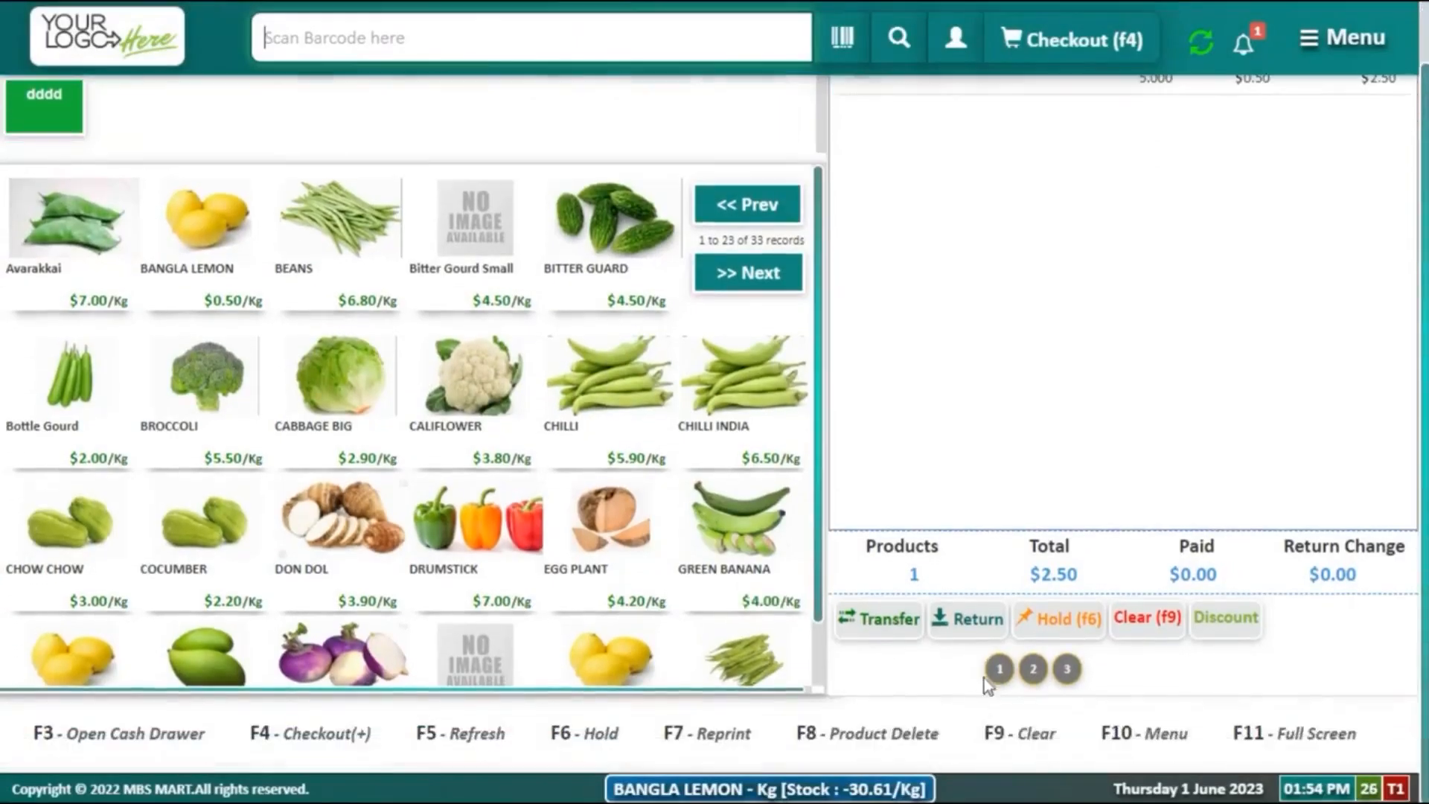
# Step: Put the bill on hold, then recall held order 4 into the cart
pyautogui.click(1055, 623)
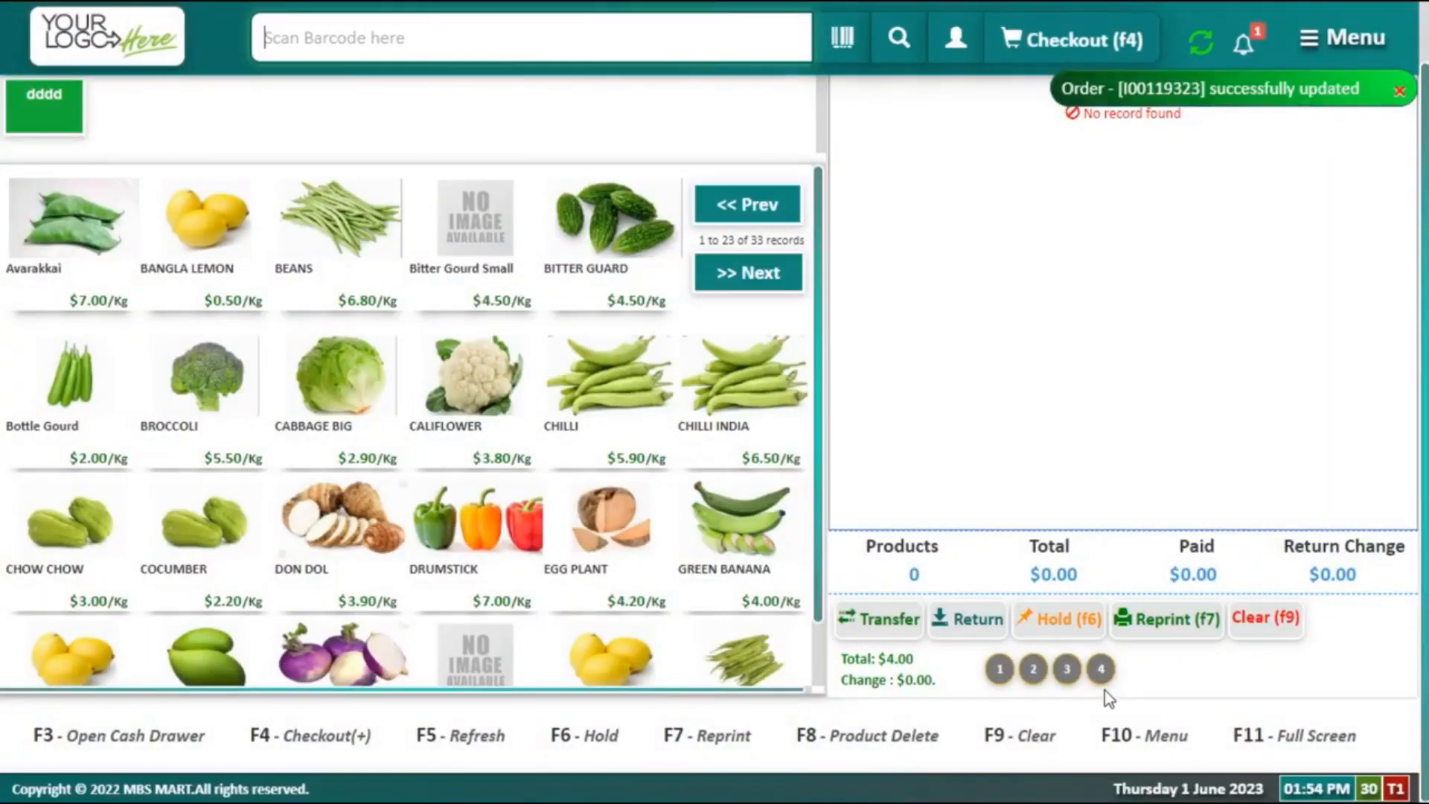
pyautogui.moveTo(1104, 674)
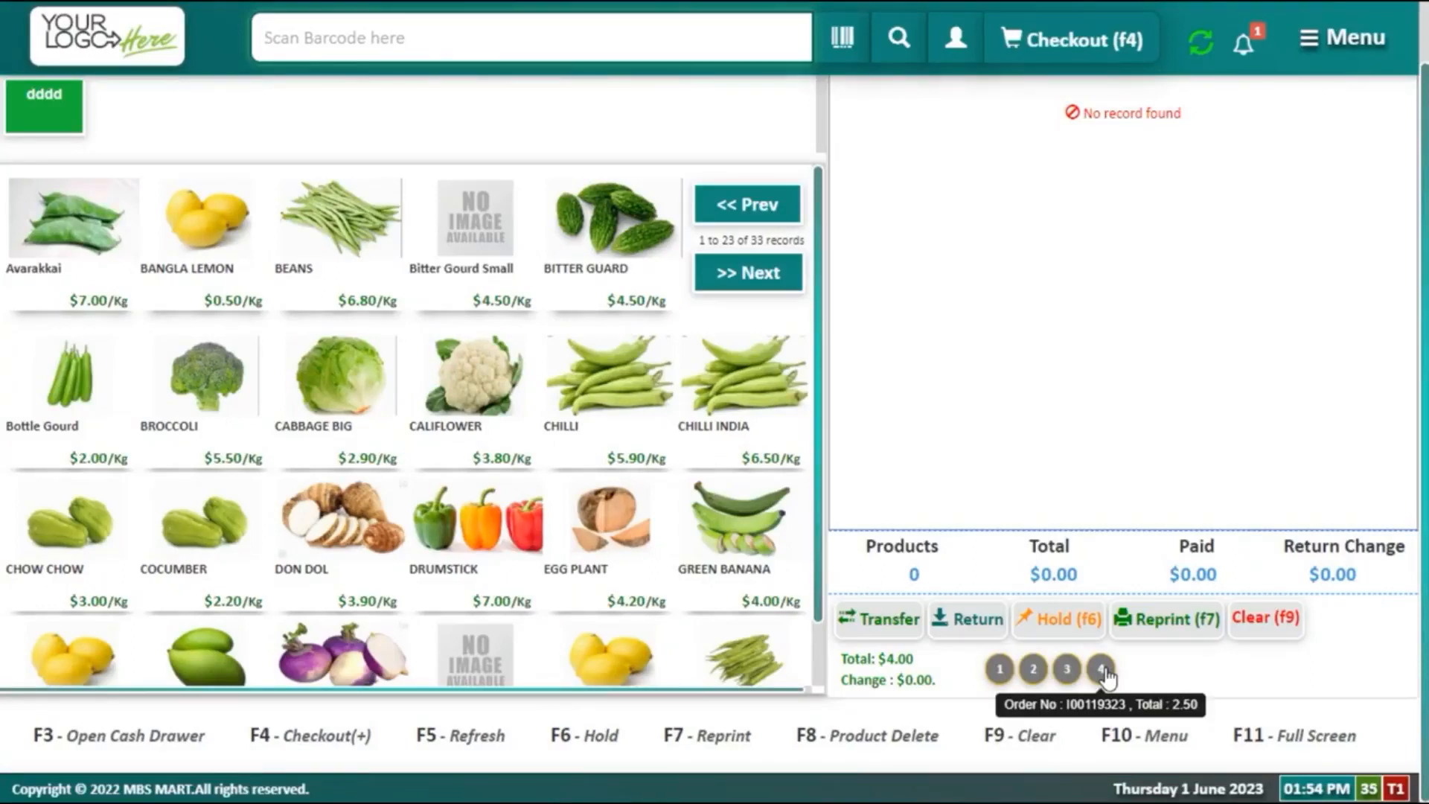
pyautogui.click(1101, 669)
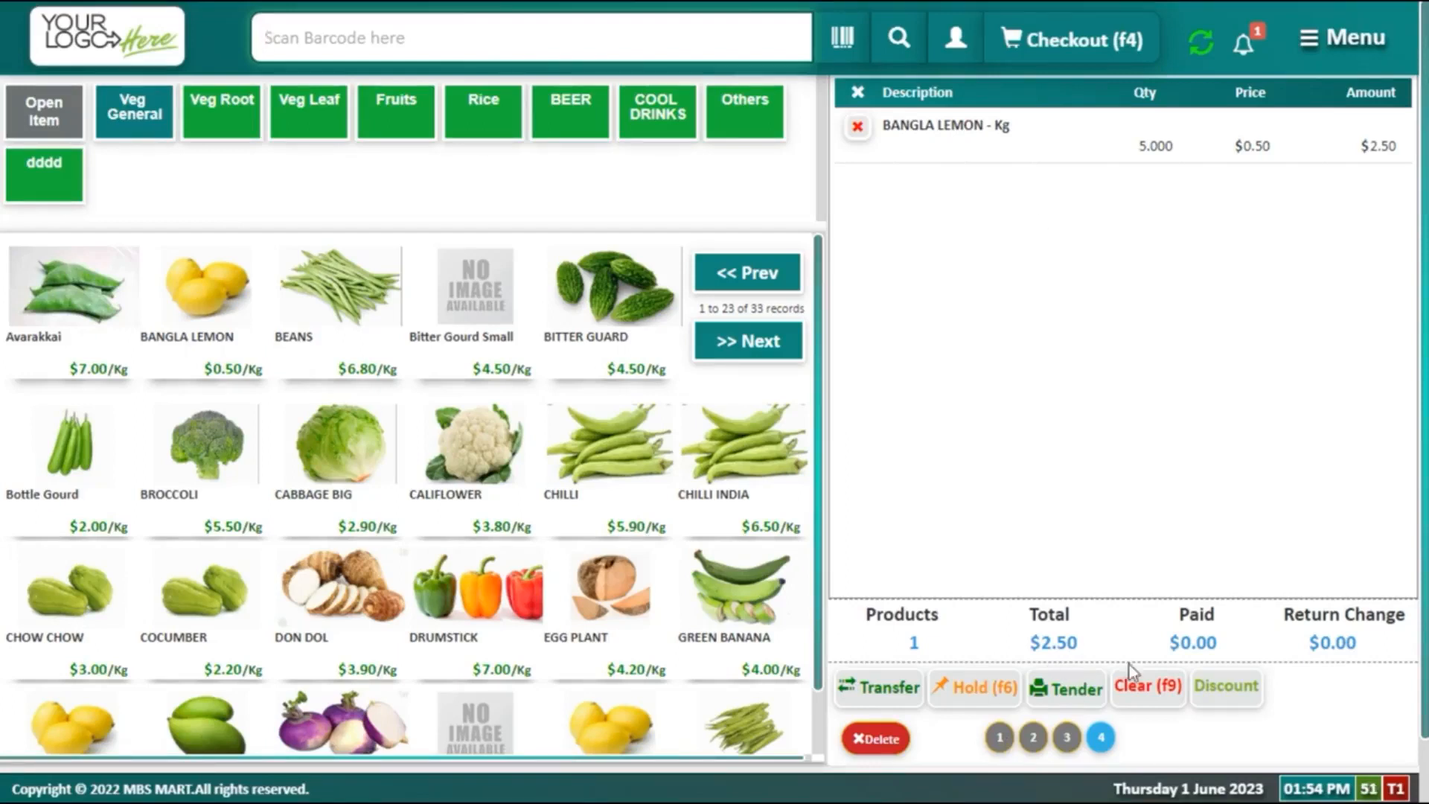
# Step: Apply a 10% discount to the whole order
pyautogui.click(1234, 700)
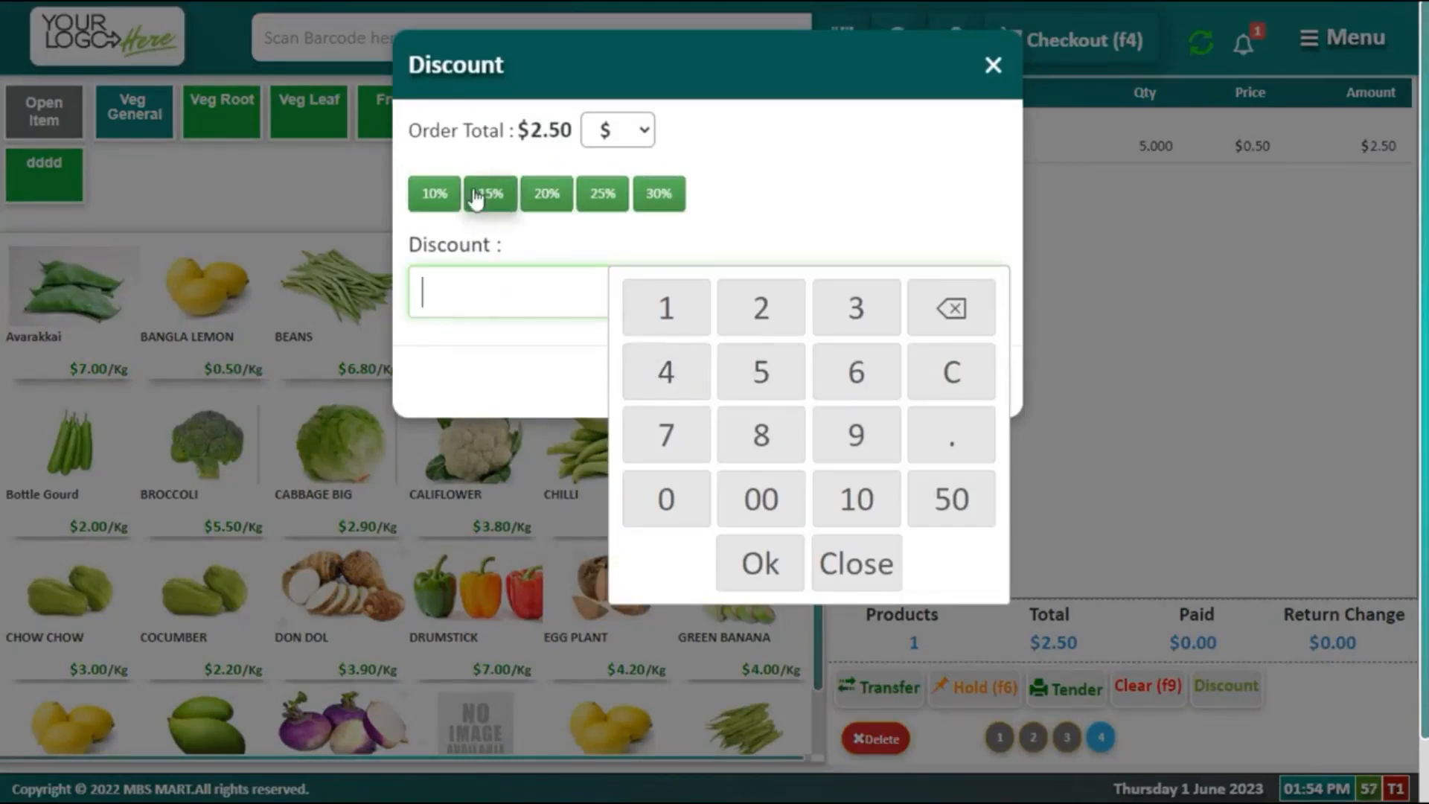
pyautogui.click(436, 195)
pyautogui.click(968, 412)
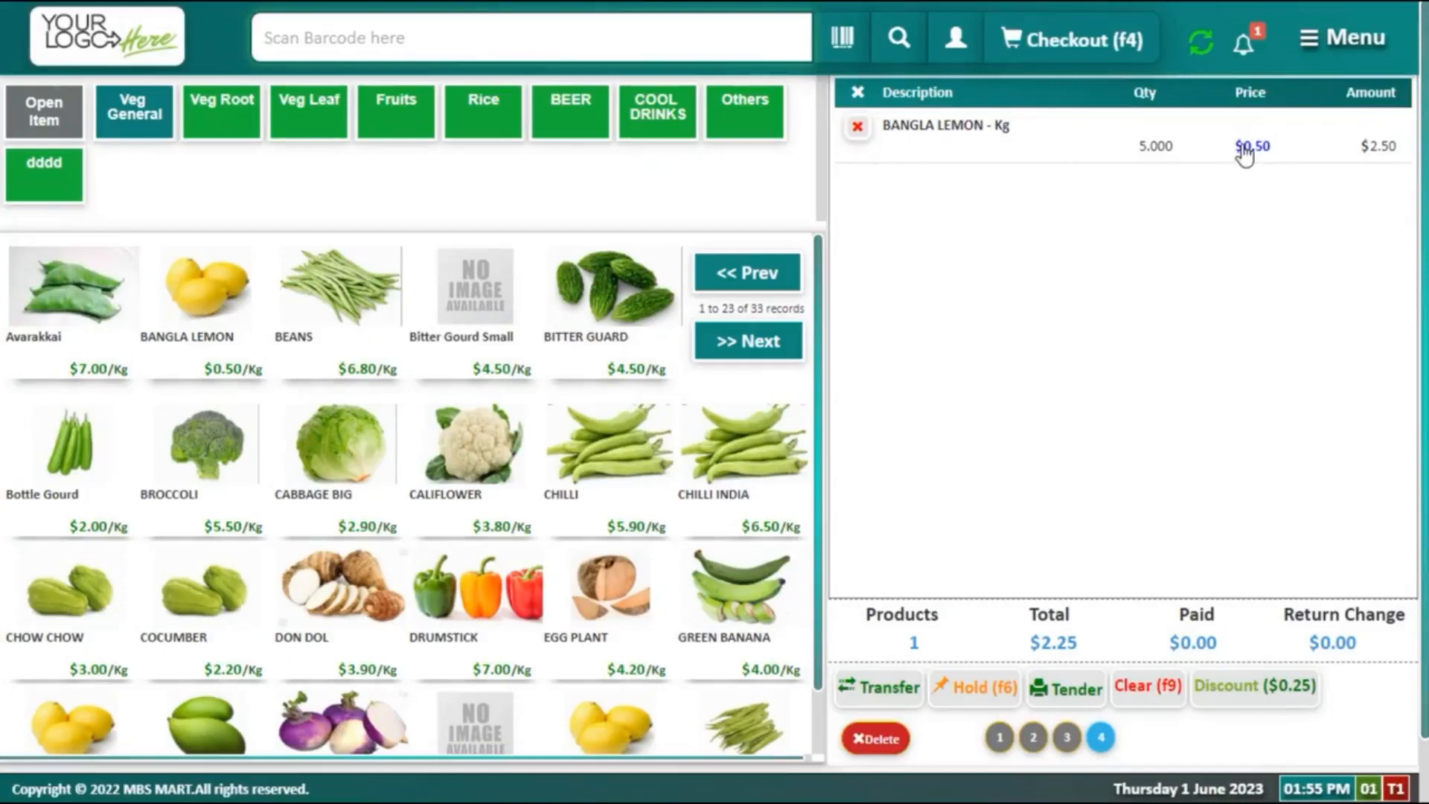
# Step: Give the BANGLA LEMON line a 10% discount, bringing the bill to $2.00
pyautogui.click(1242, 147)
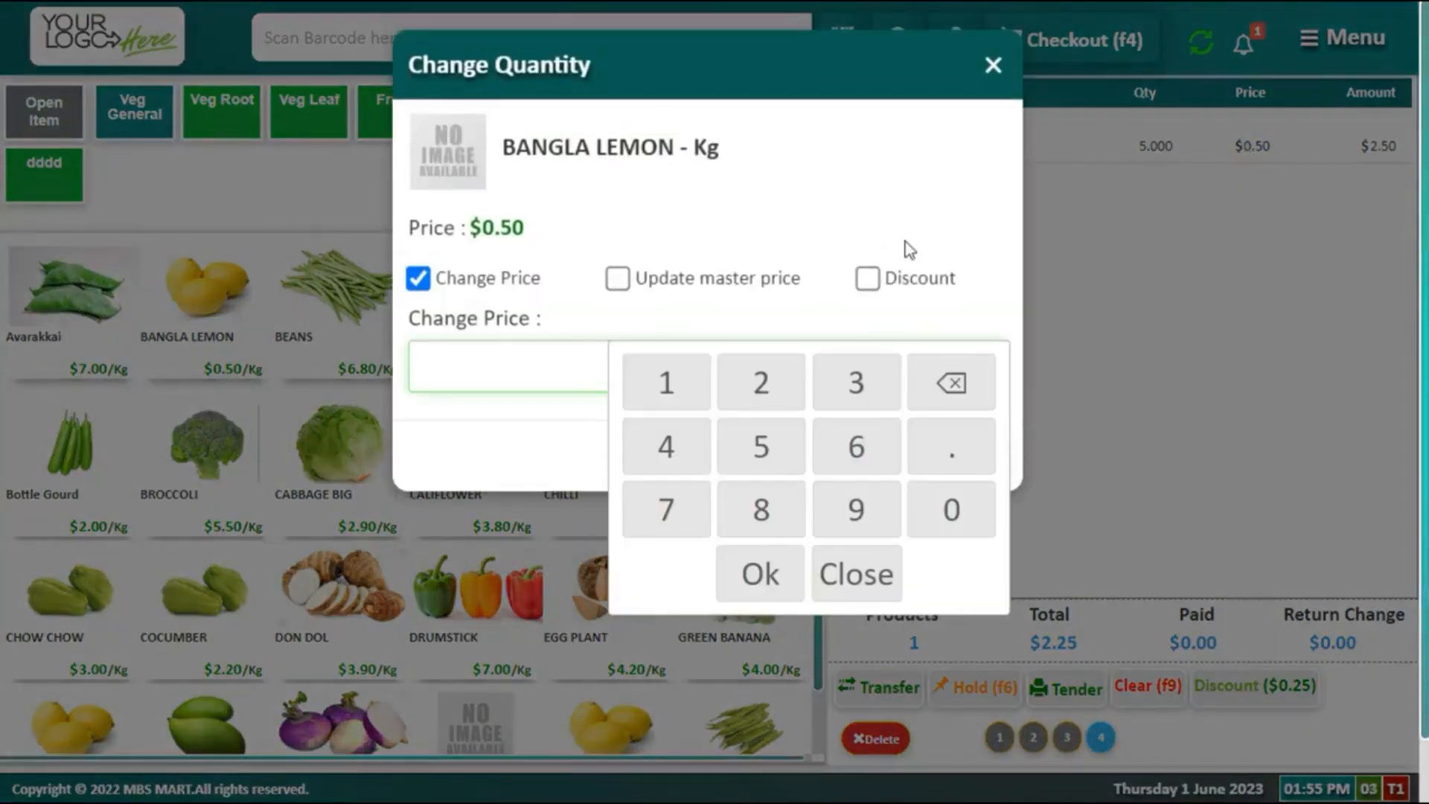
pyautogui.click(866, 280)
pyautogui.click(867, 279)
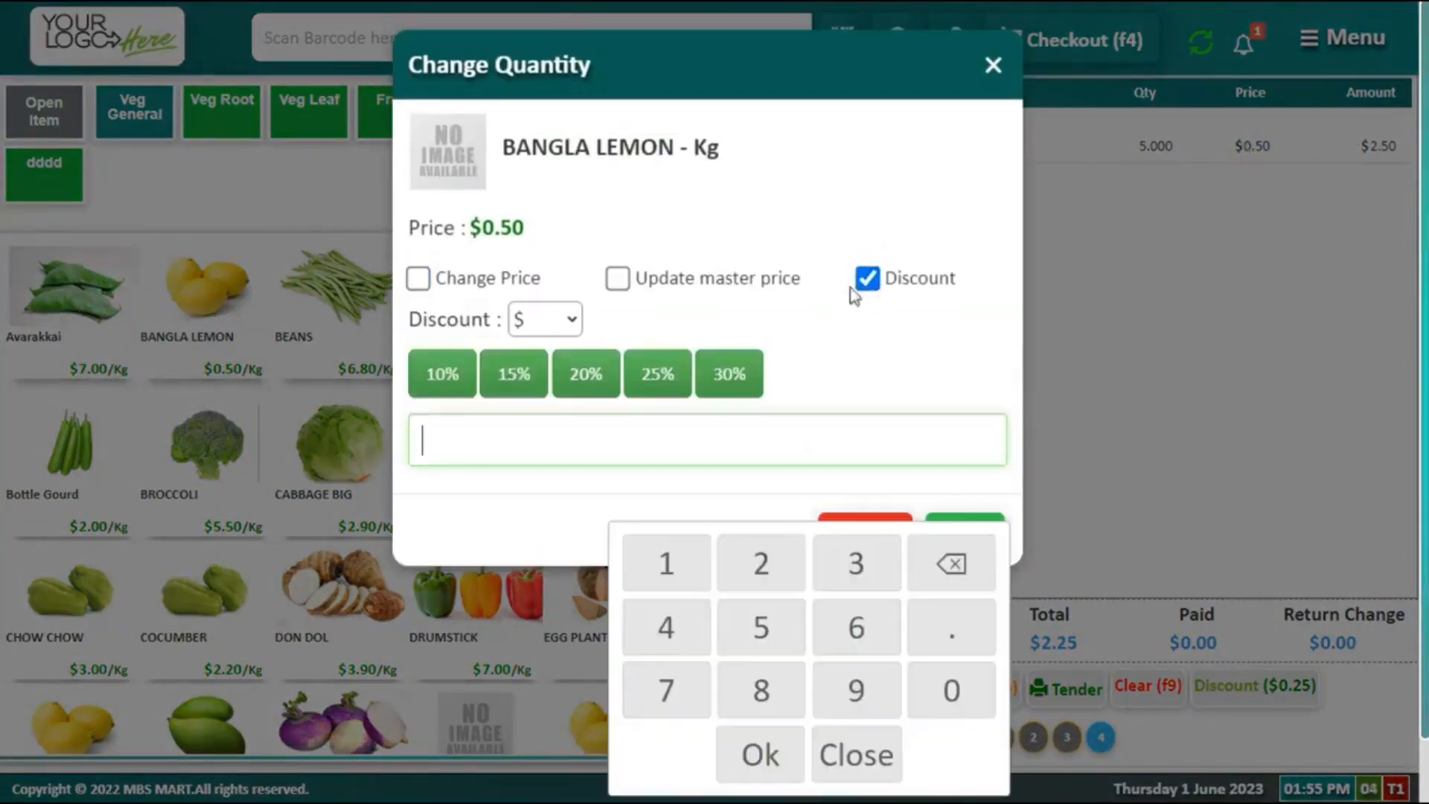
pyautogui.click(444, 378)
pyautogui.click(964, 530)
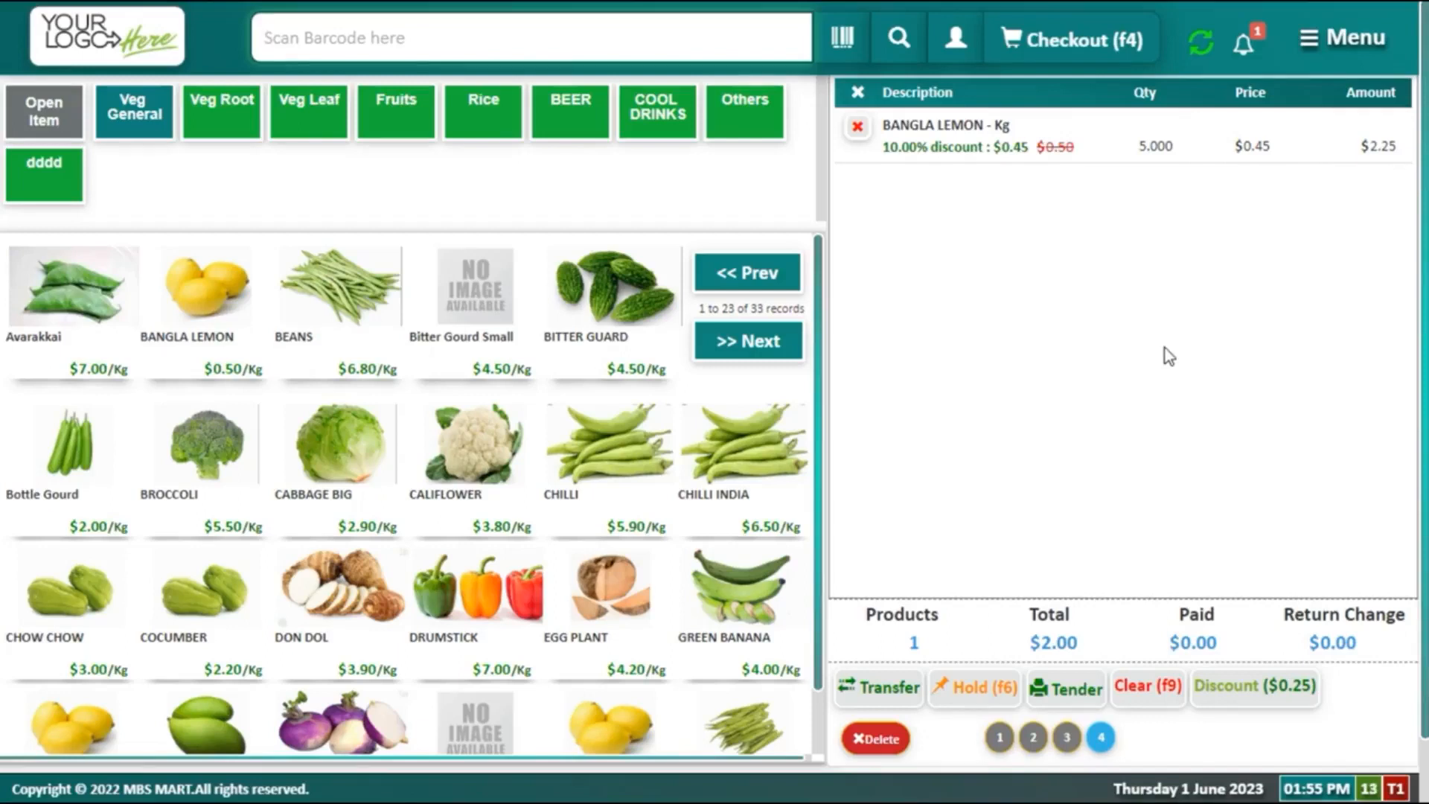
pyautogui.click(1327, 46)
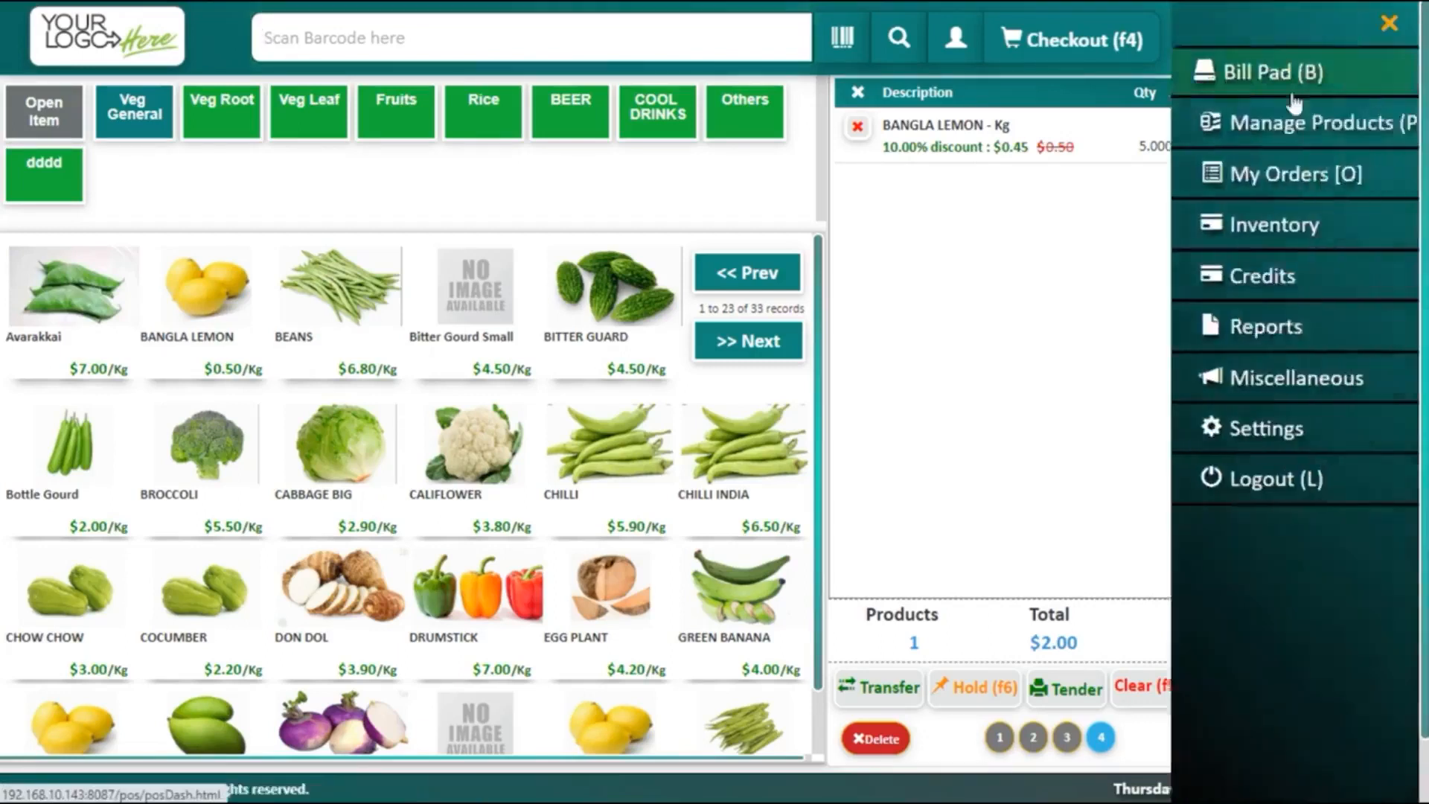
# Step: Open the $4.00 order (BREAD LOTUS BUN, BANGLA LEMON) in My Orders and copy its order id
pyautogui.click(1248, 192)
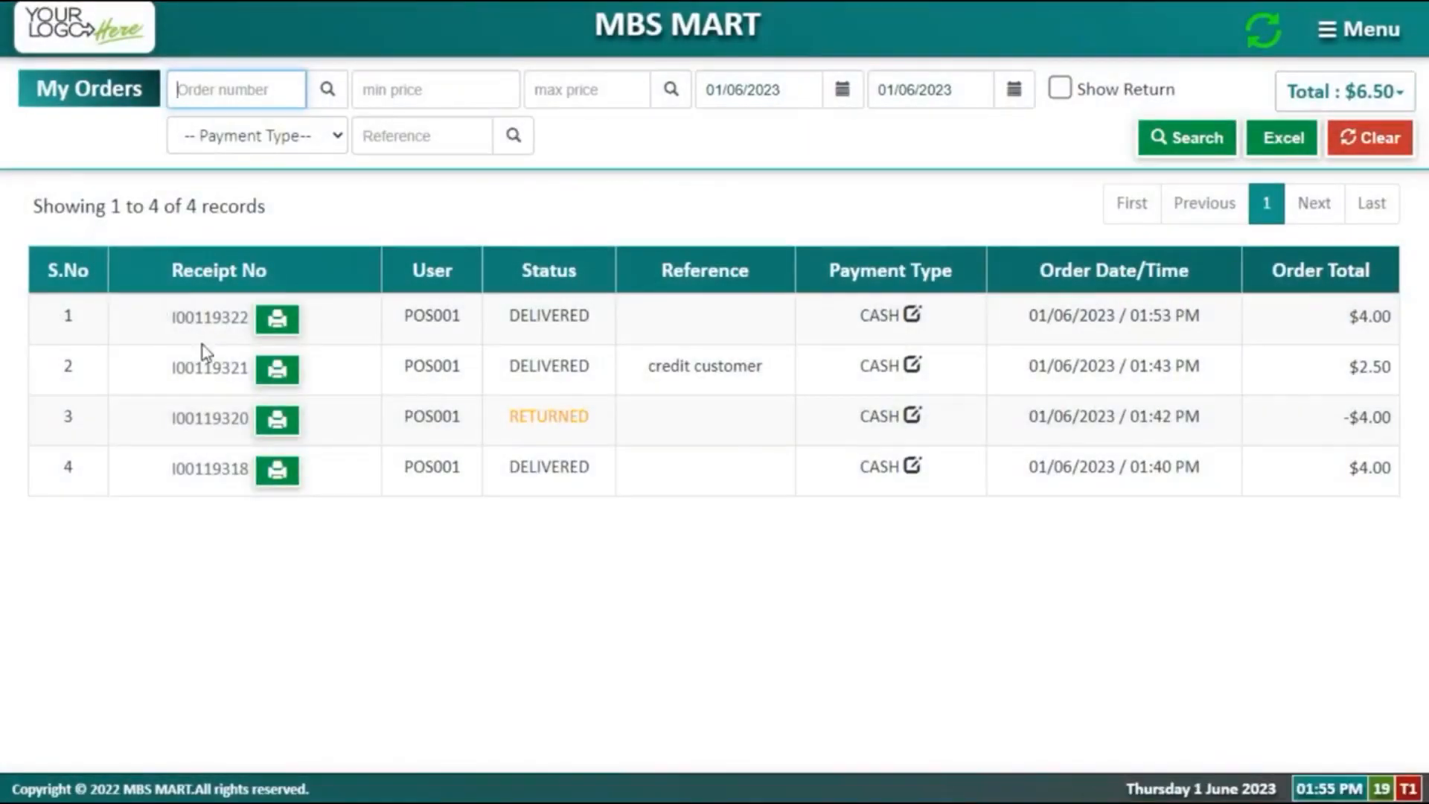
pyautogui.click(179, 320)
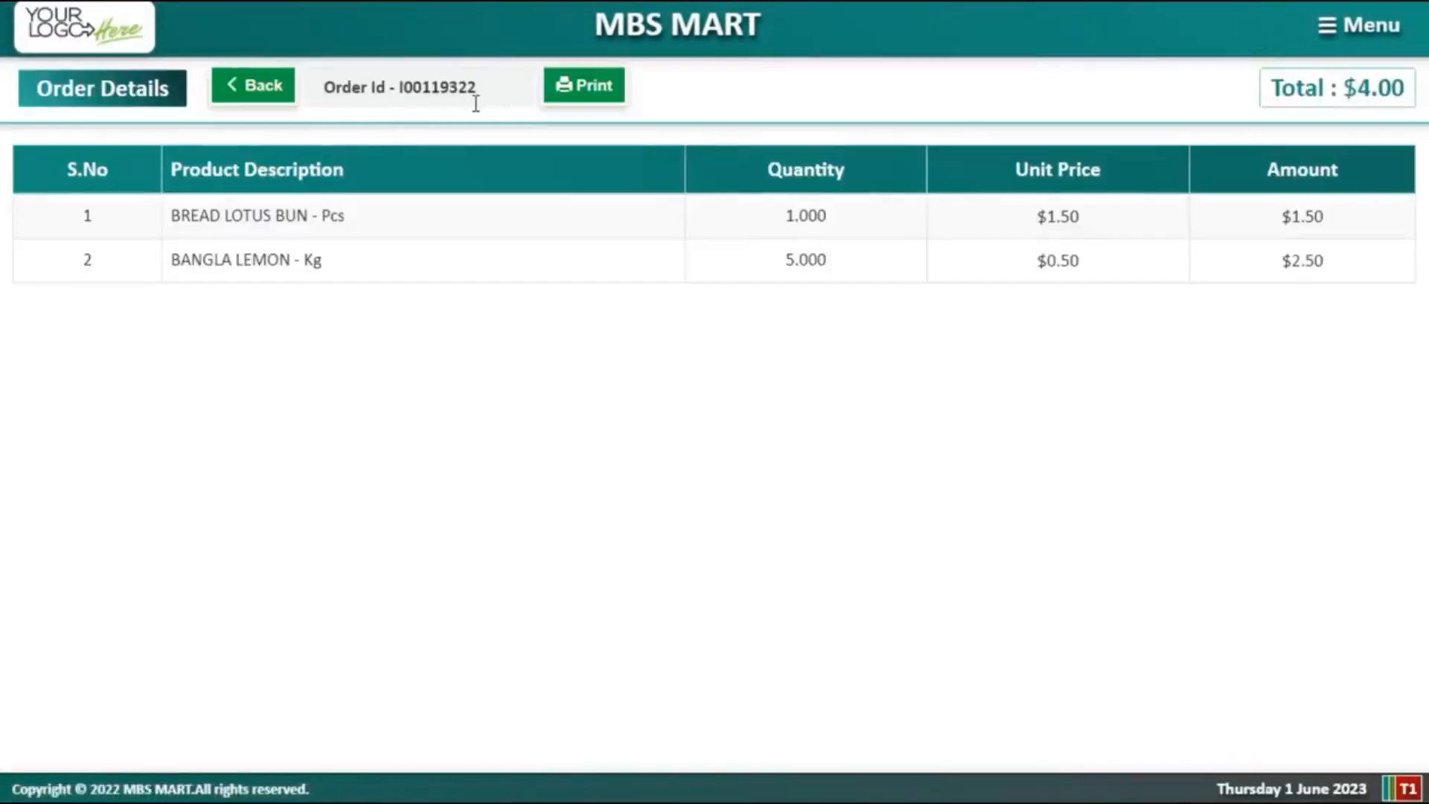
pyautogui.moveTo(475, 96); pyautogui.dragTo(400, 82)
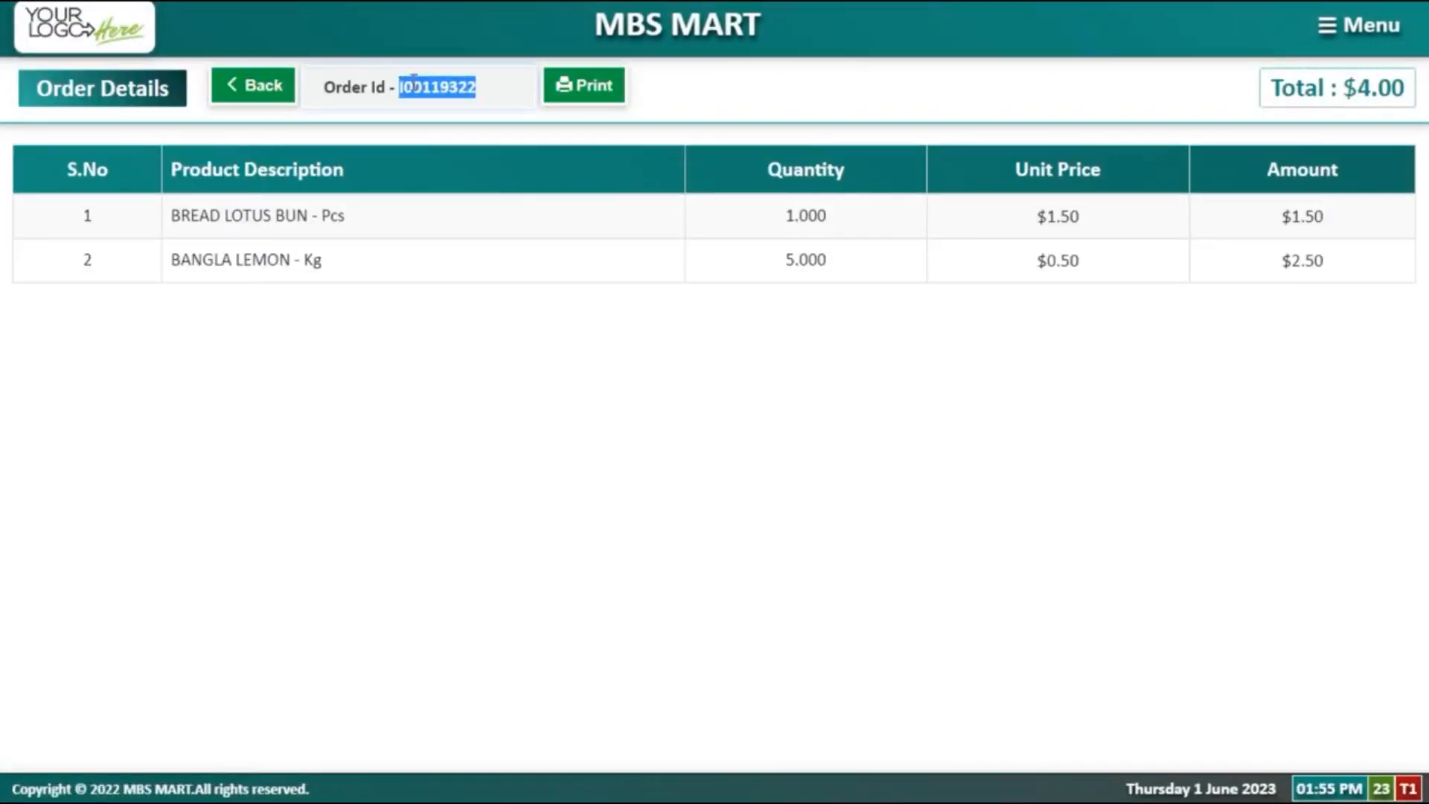
pyautogui.rightClick(414, 82)
pyautogui.click(443, 106)
pyautogui.click(1348, 31)
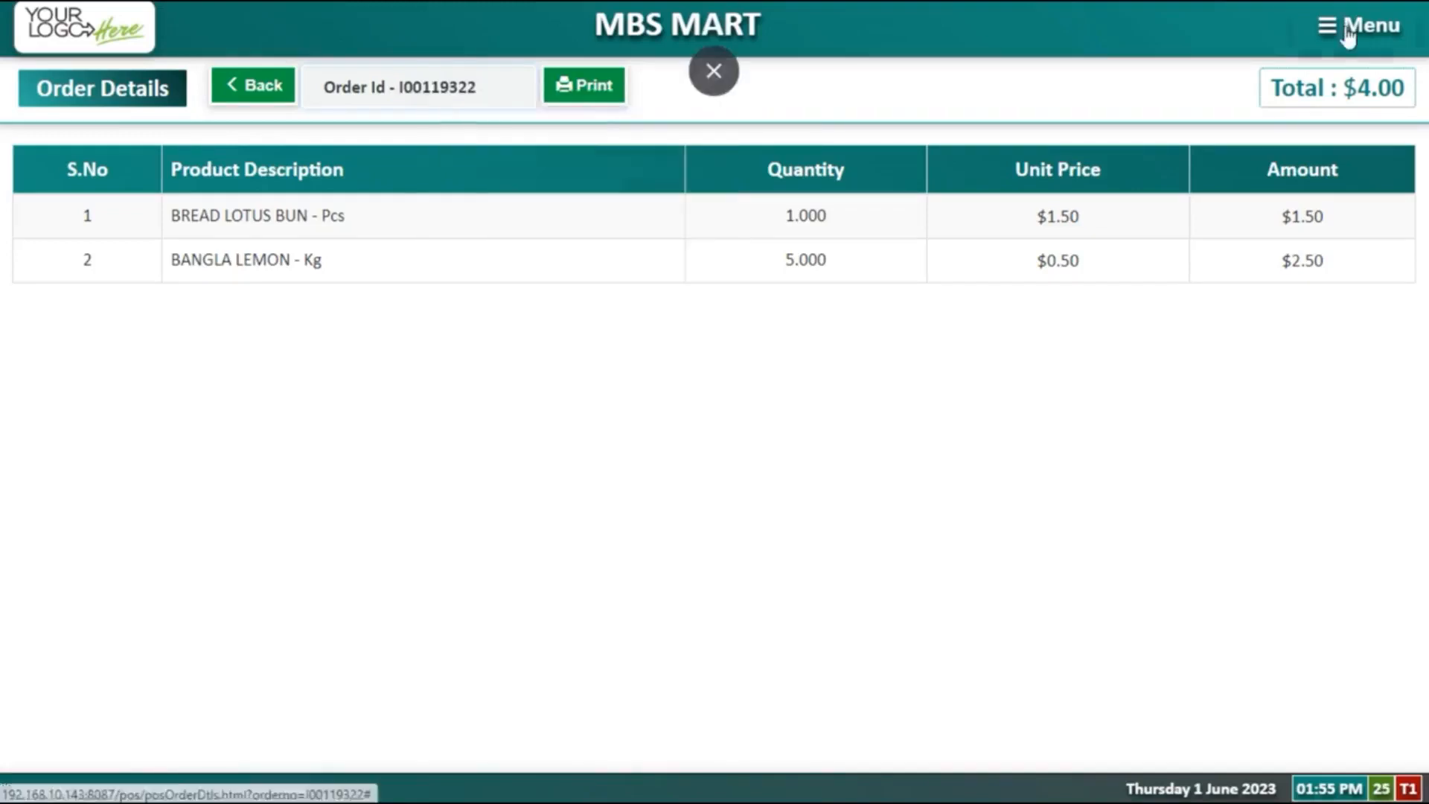
# Step: Return to the Bill Pad and clear all items from the cart
pyautogui.click(1269, 97)
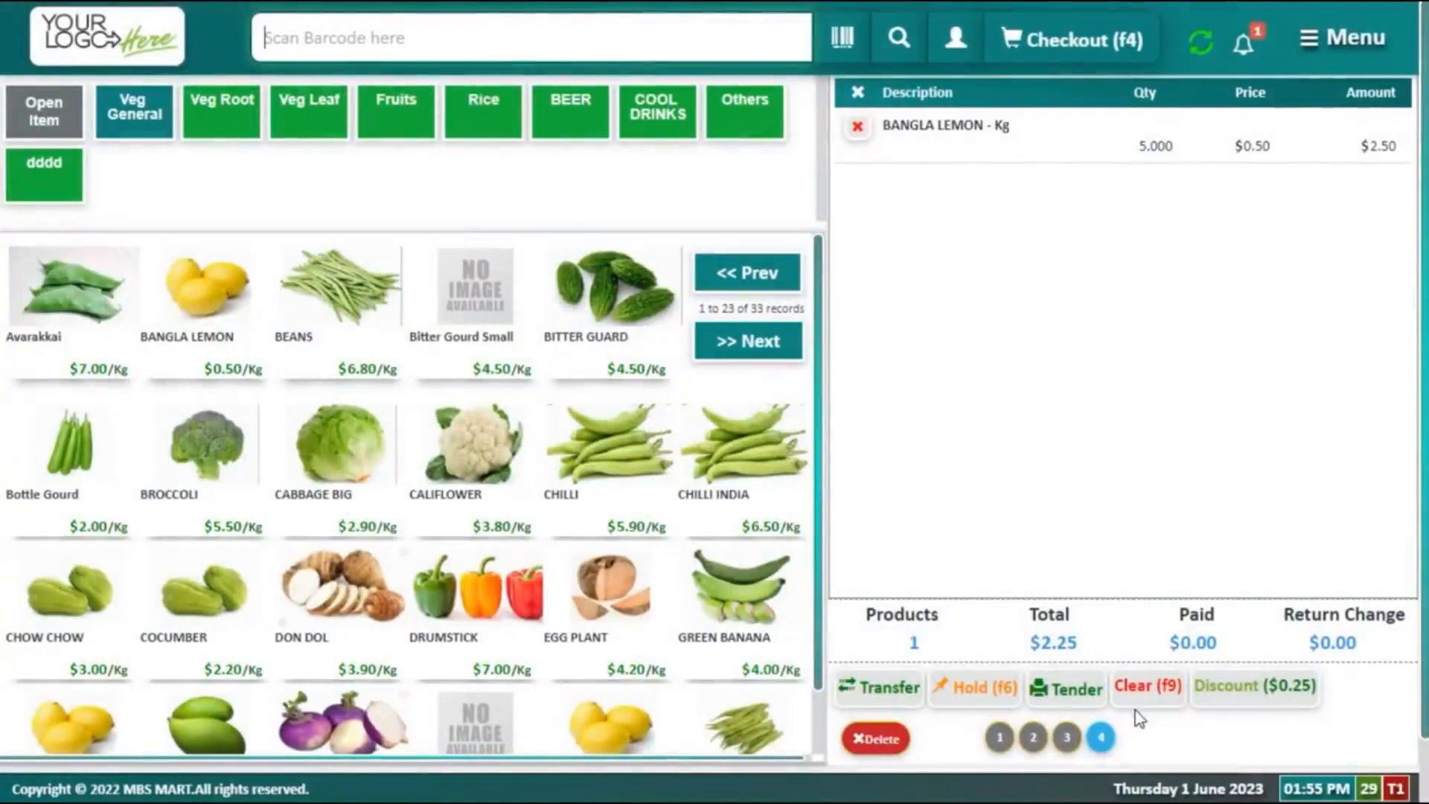
pyautogui.click(1148, 689)
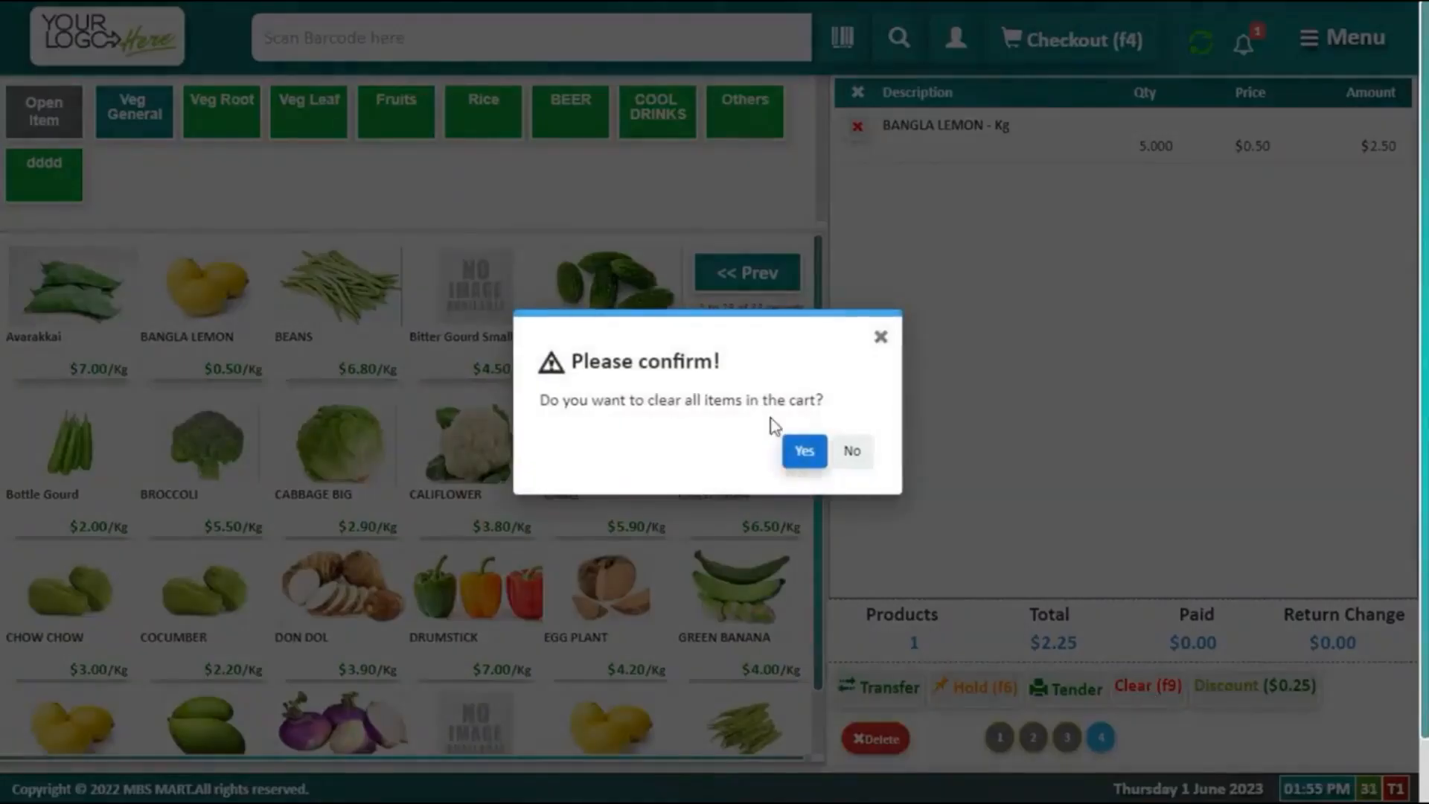
pyautogui.click(798, 446)
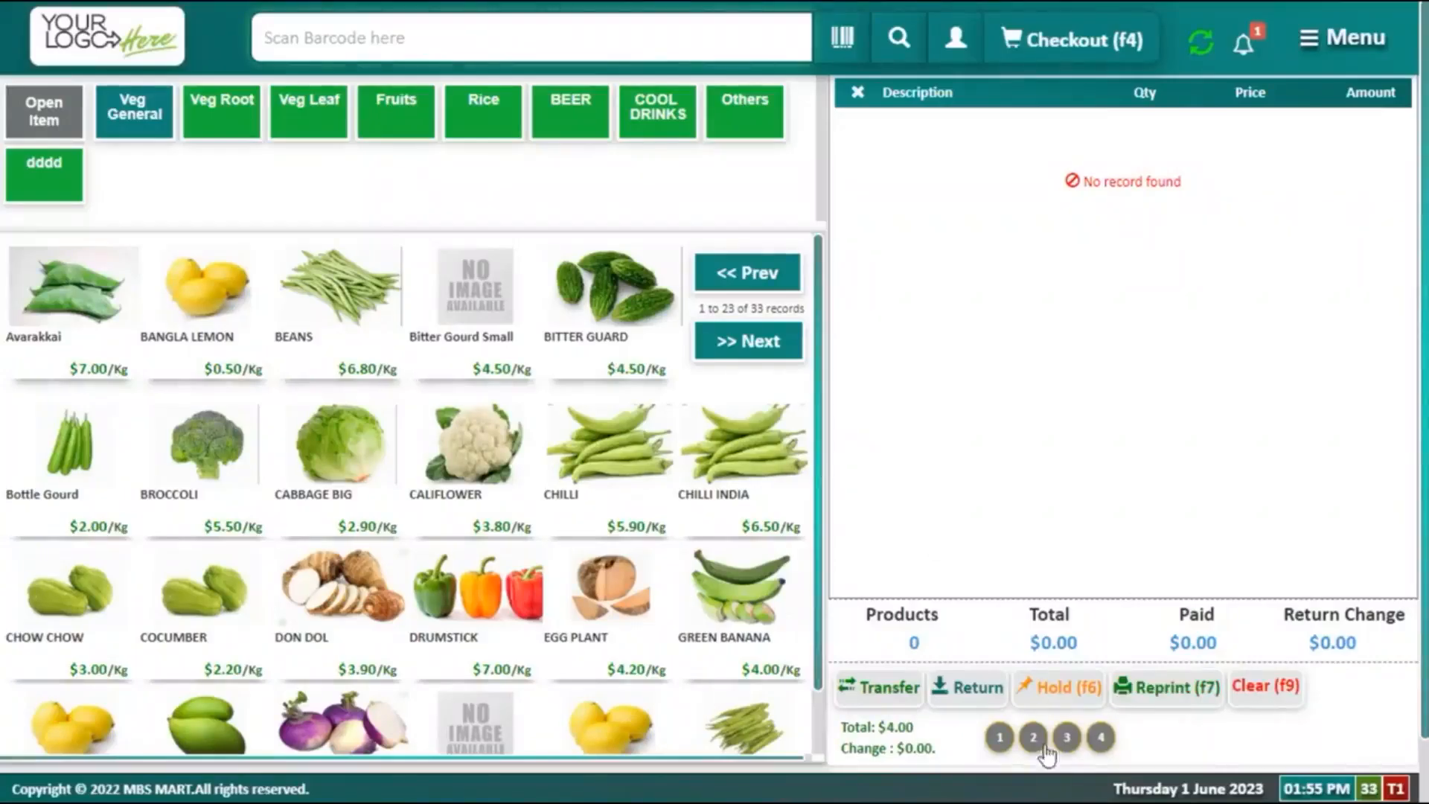
# Step: Load the $4.00 order by its order id for return and confirm the return note
pyautogui.click(984, 688)
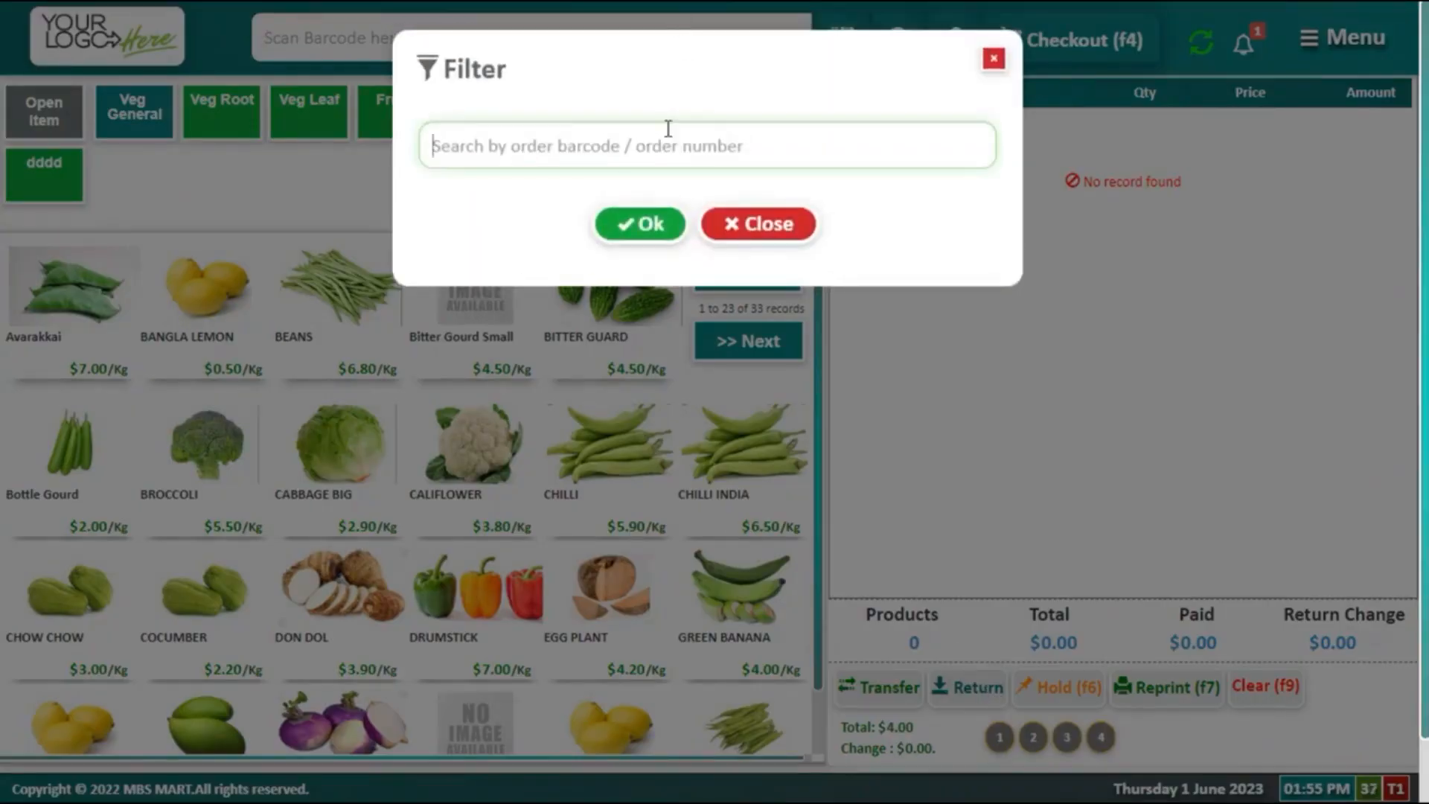
pyautogui.write('I00119322')
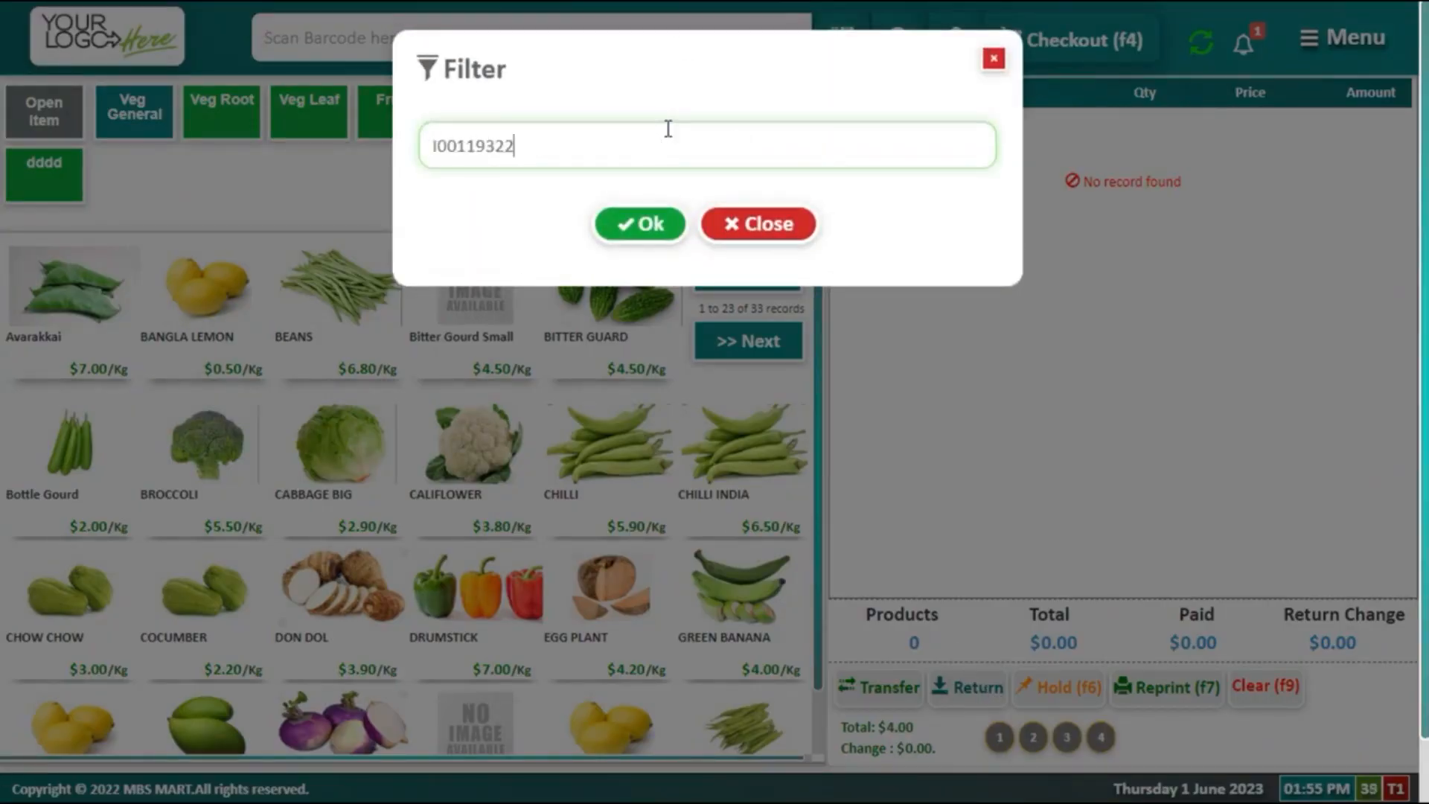
pyautogui.click(650, 224)
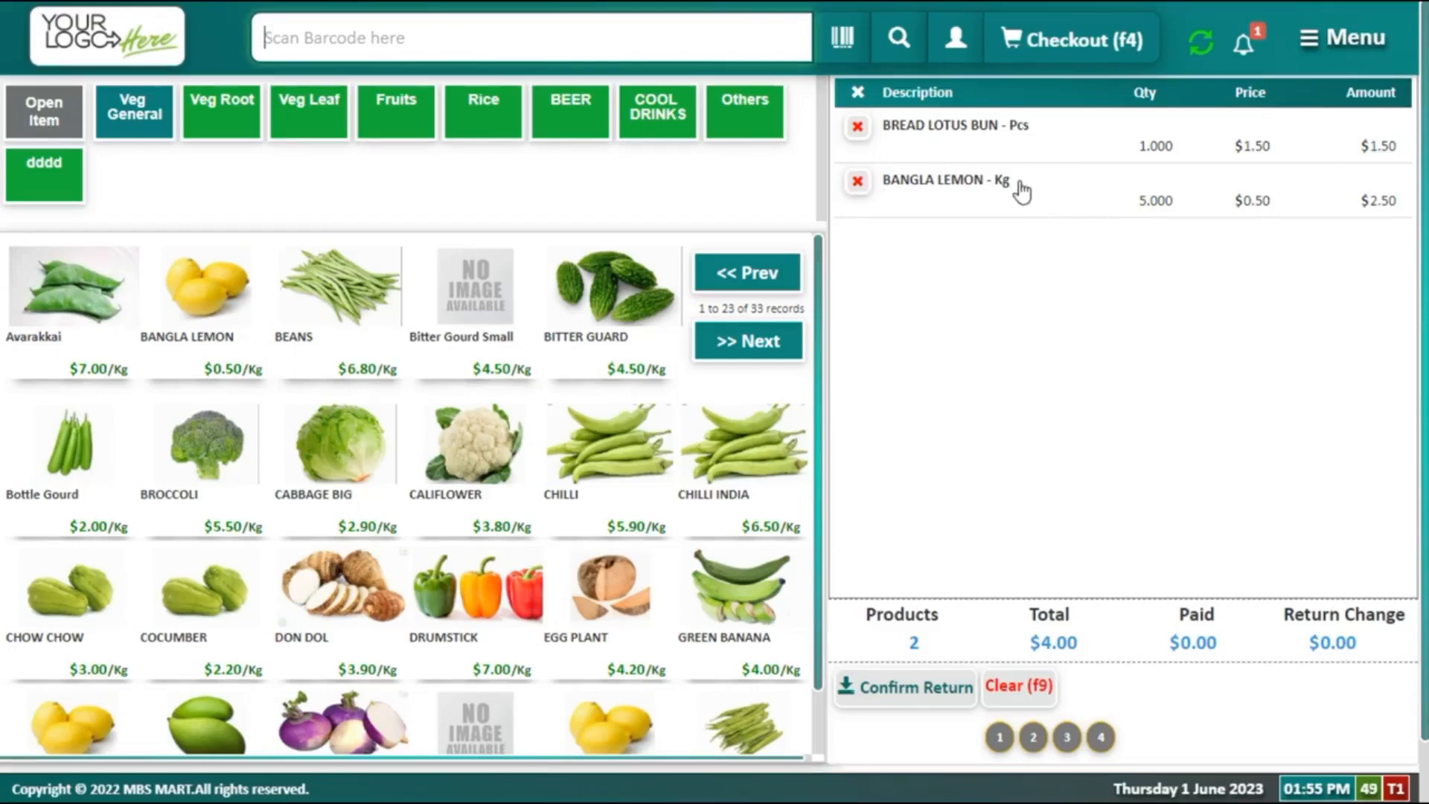
pyautogui.click(921, 690)
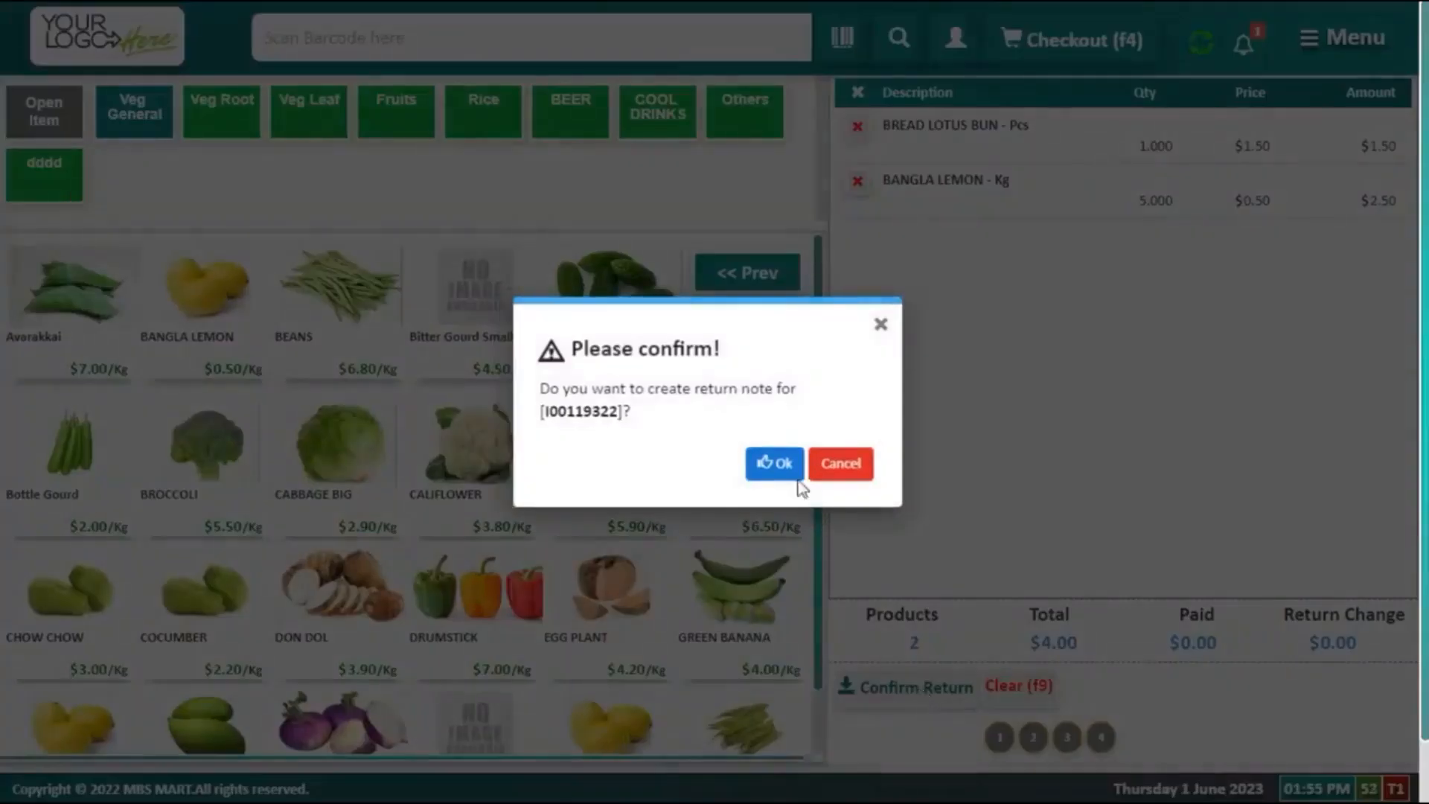
pyautogui.click(774, 465)
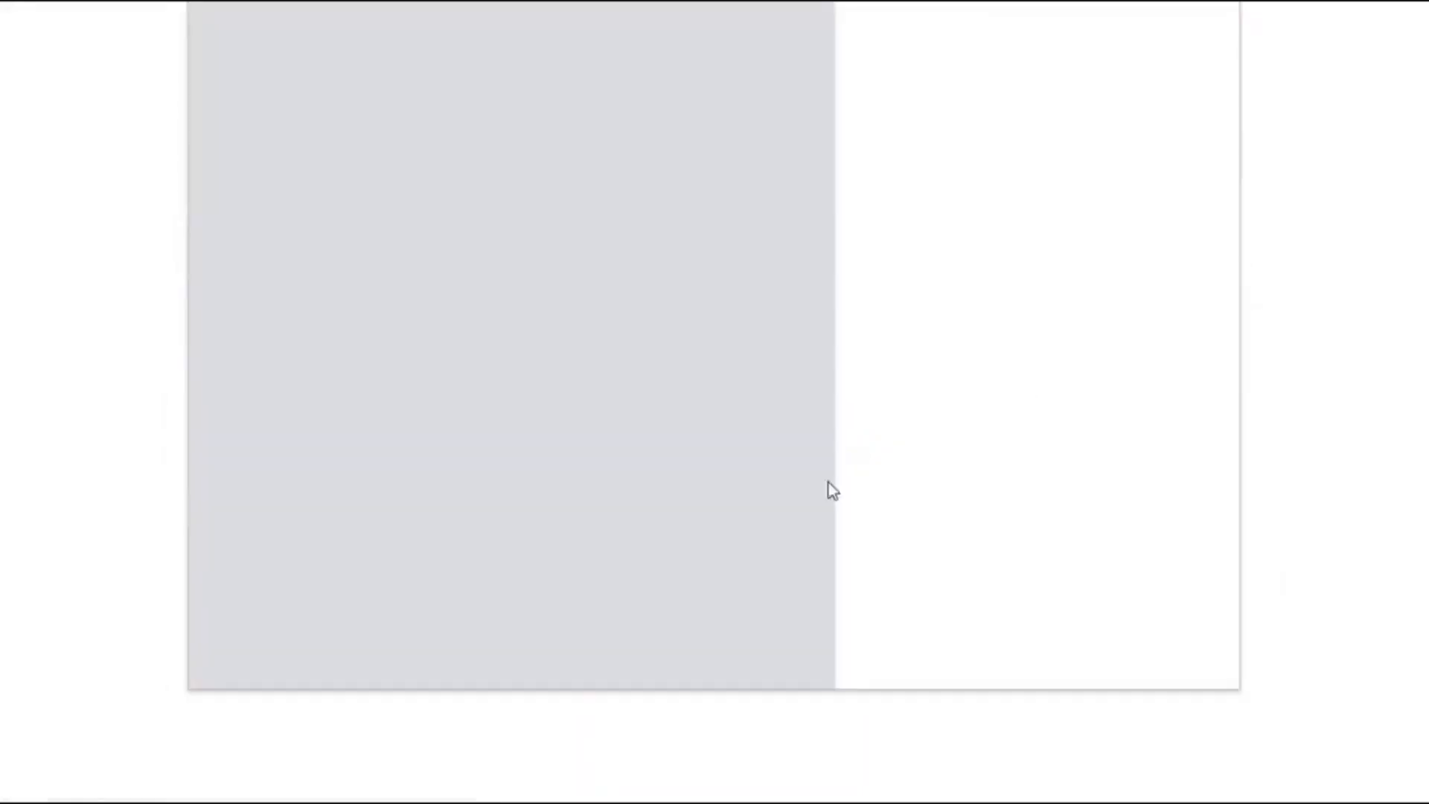
# Step: Skip printing, verify the -$4.00 RETURNED order in My Orders, then return to Bill Pad
pyautogui.click(1200, 657)
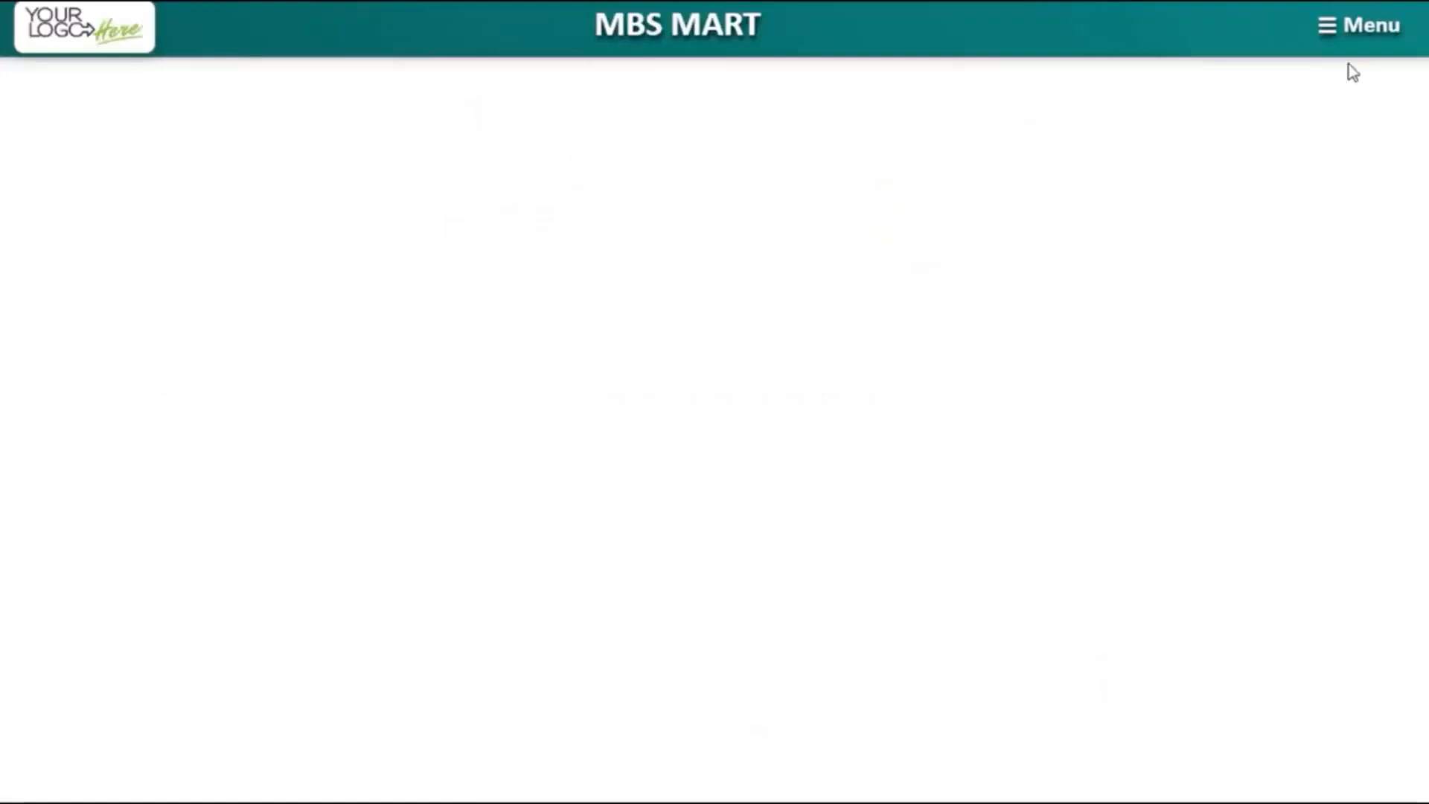
pyautogui.click(1344, 56)
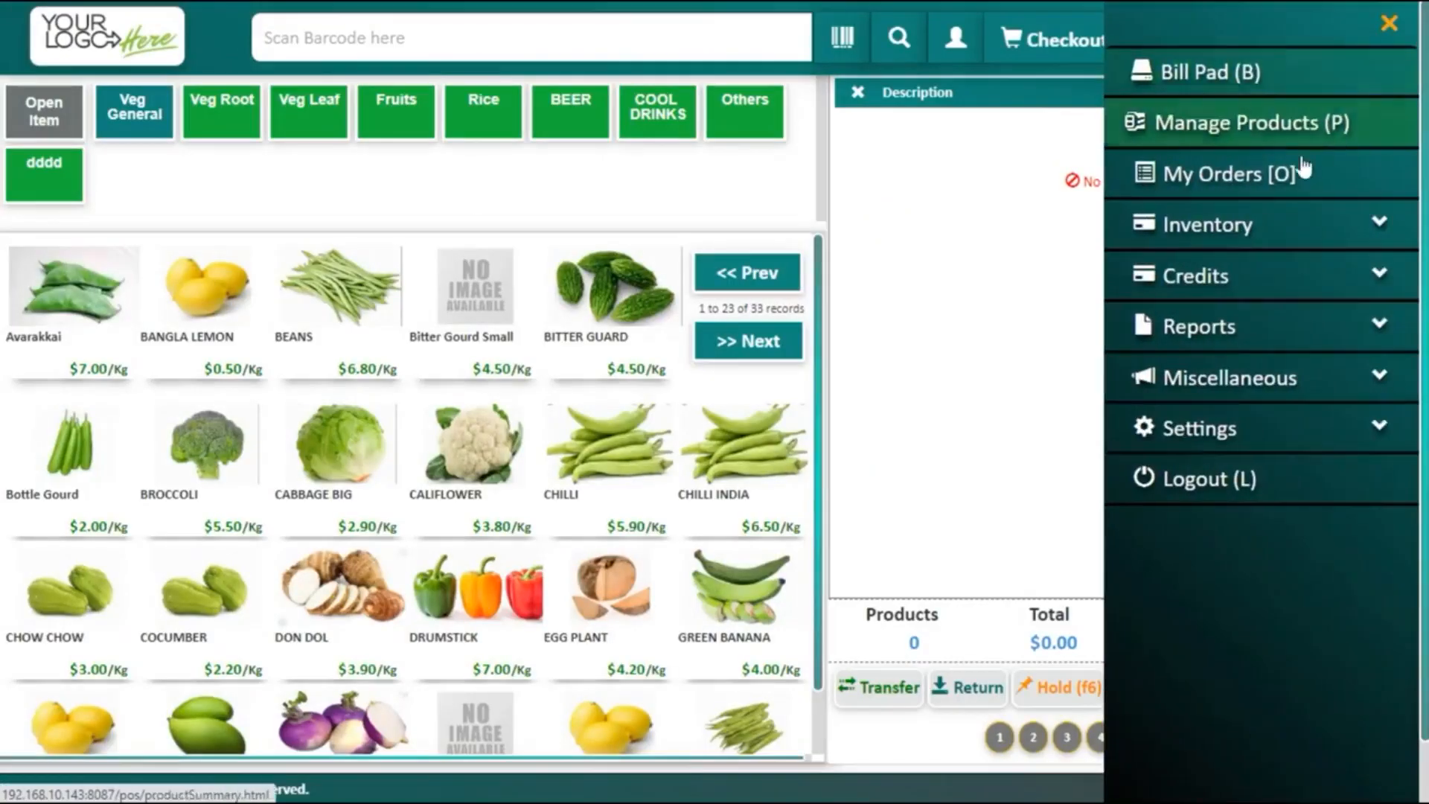
pyautogui.click(1349, 175)
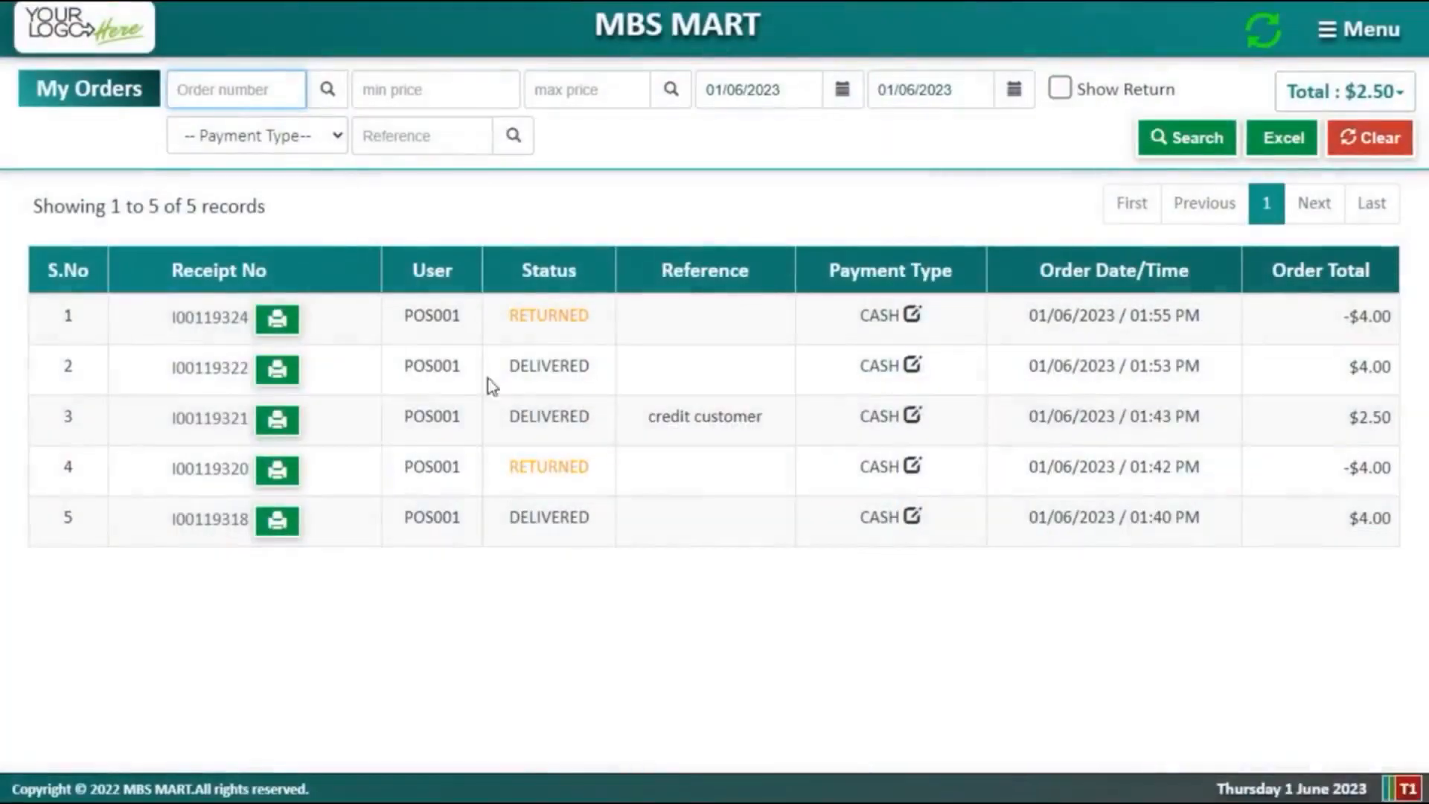
pyautogui.moveTo(605, 329); pyautogui.dragTo(526, 318)
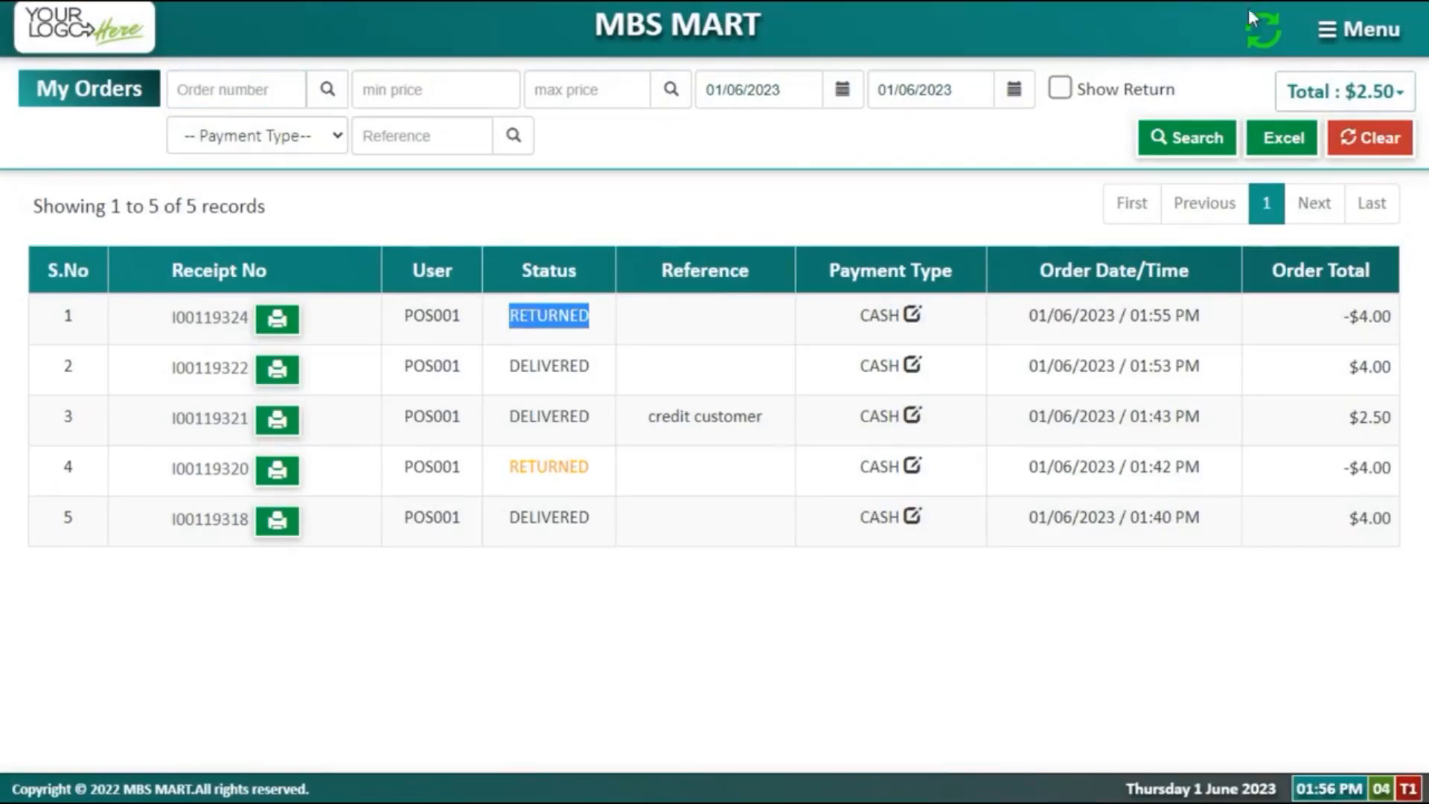
pyautogui.click(1380, 43)
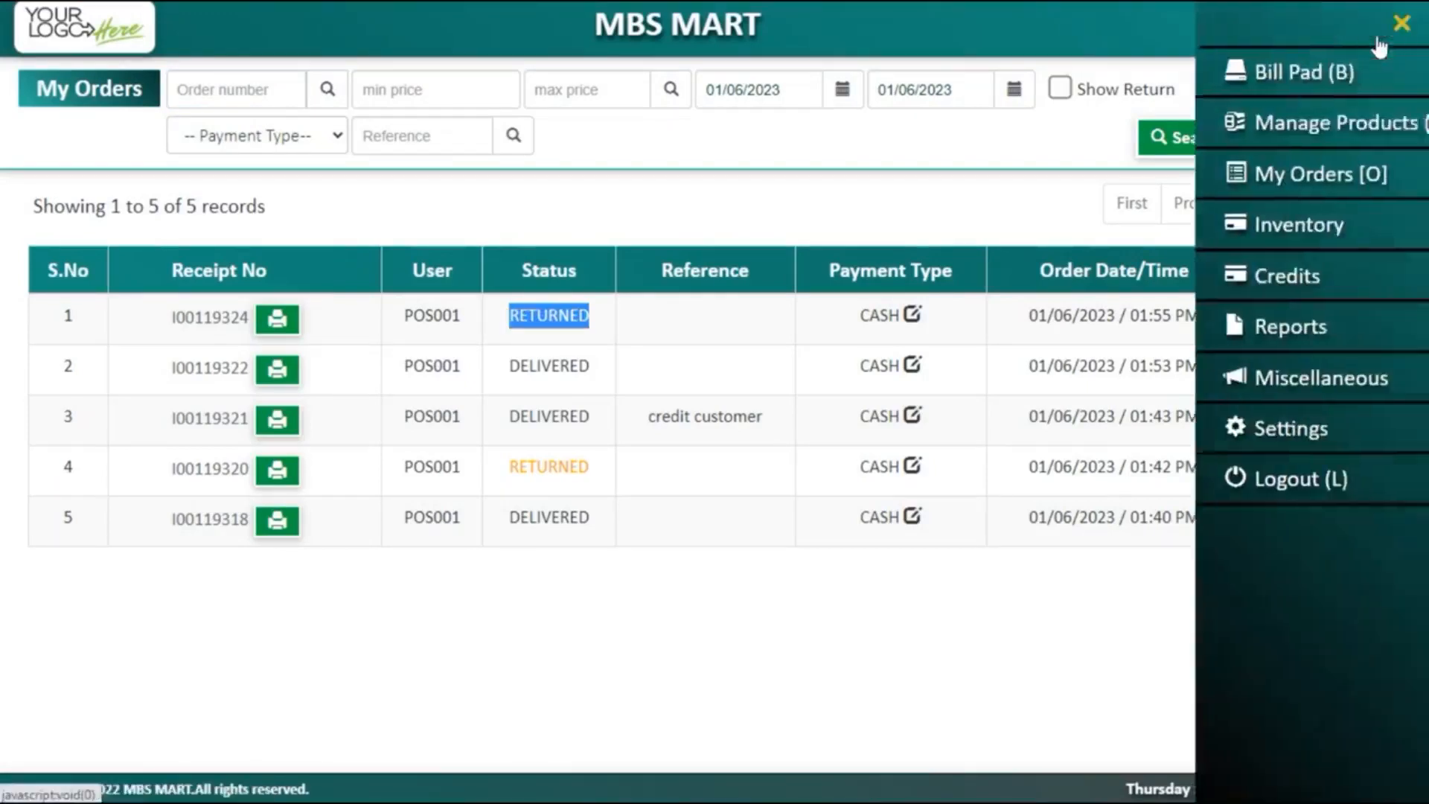
pyautogui.click(1311, 82)
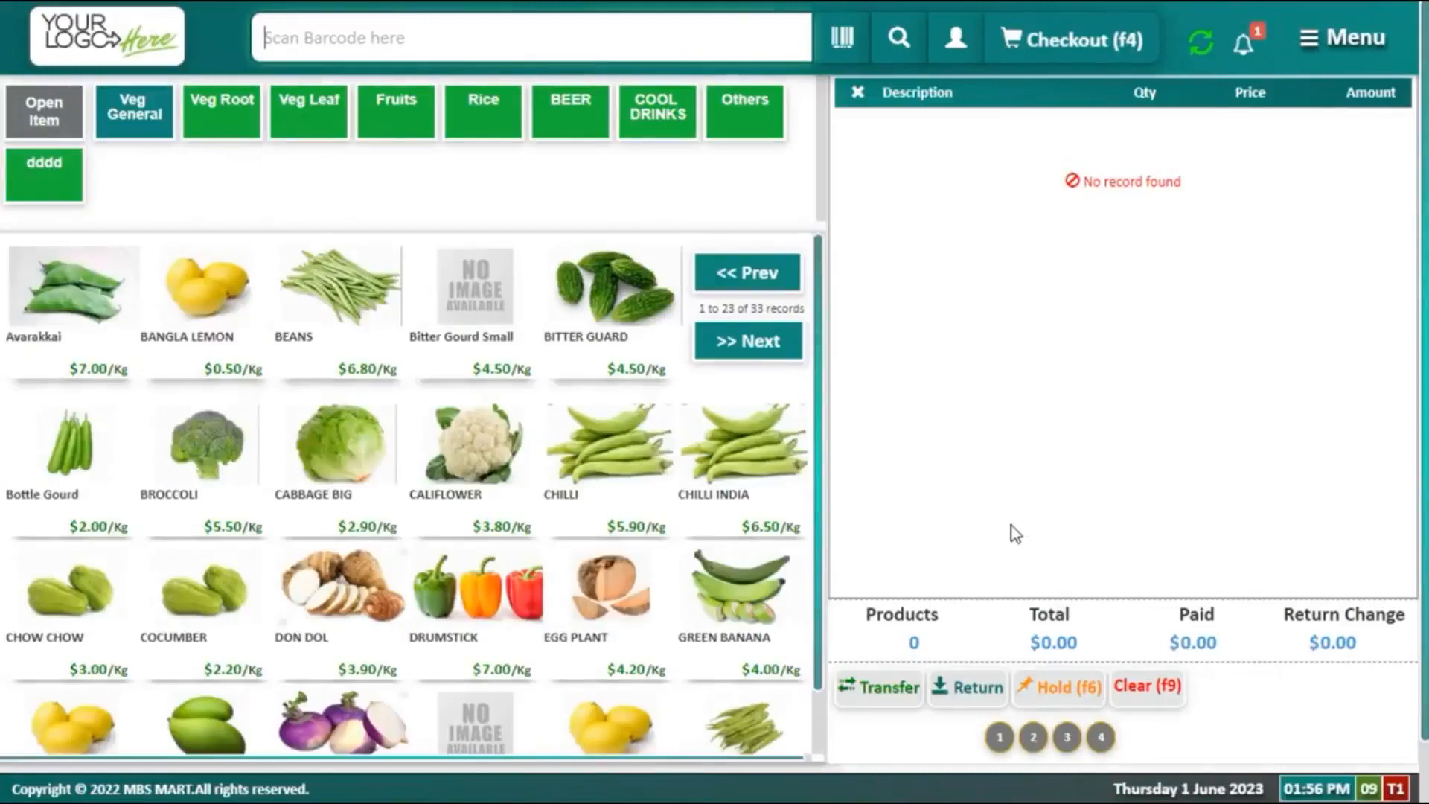
# Step: Recall held order 4 and pay its $2.50 for 5 kg BANGLA LEMON in cash
pyautogui.click(1100, 736)
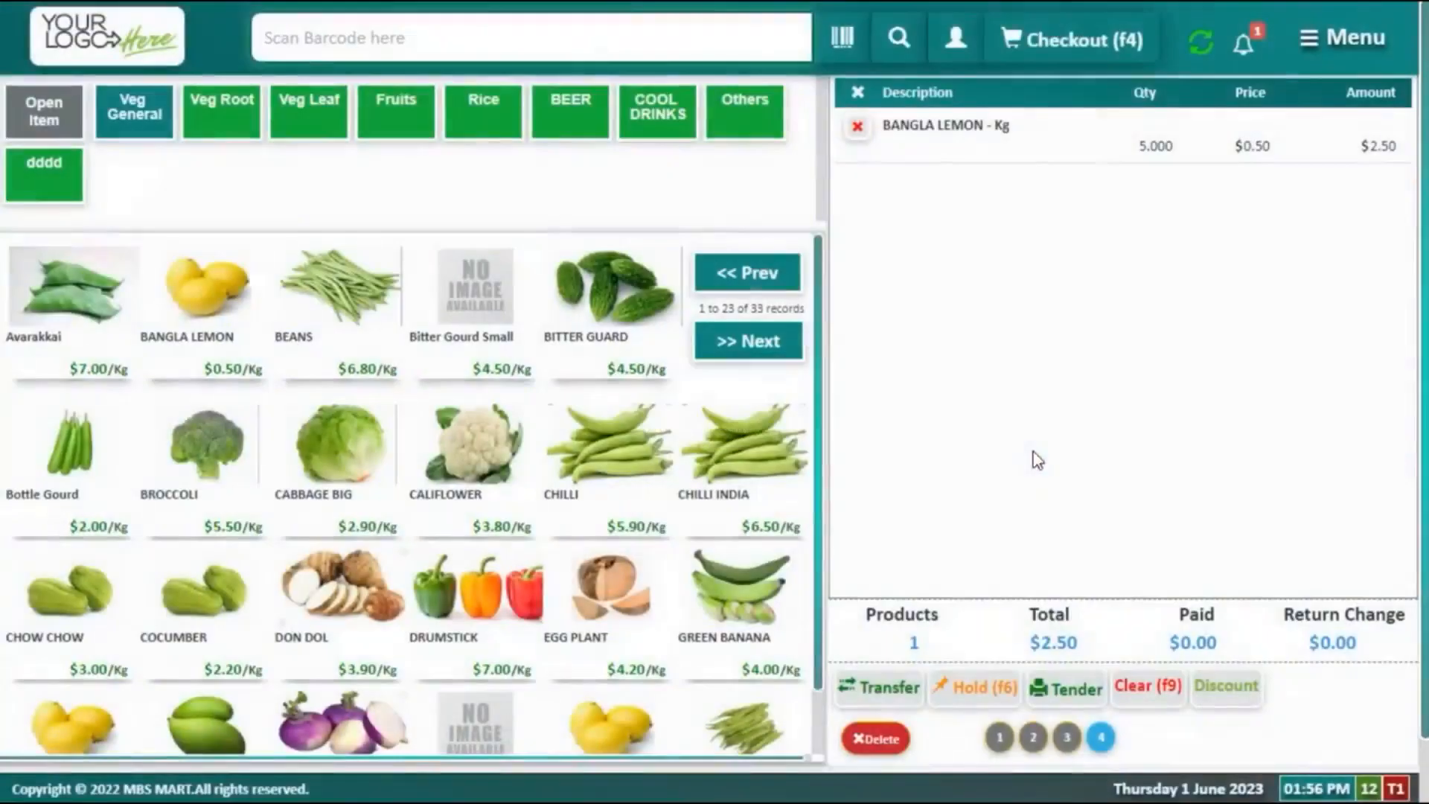
pyautogui.click(1086, 45)
pyautogui.click(548, 513)
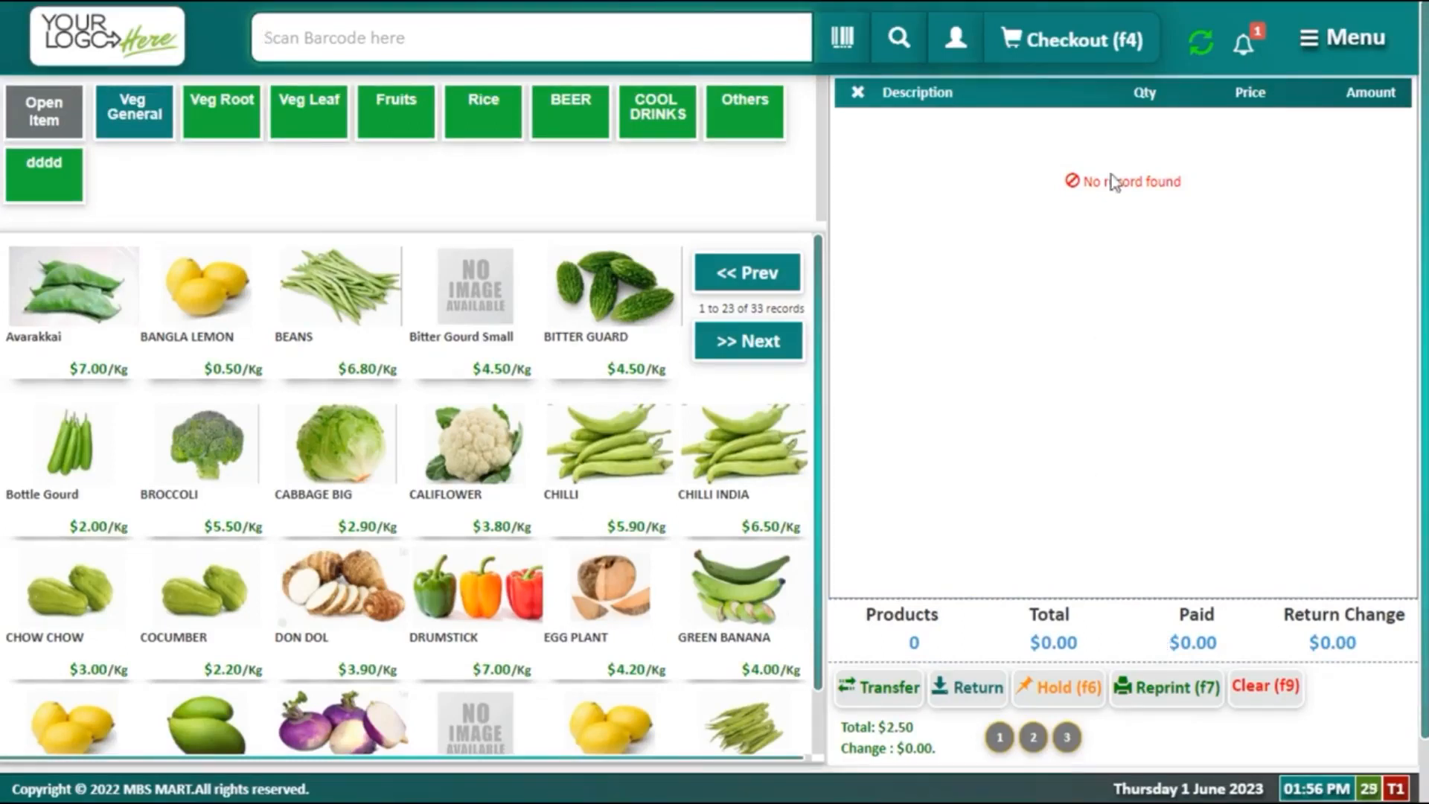
# Step: Attach a customer from the name list and add 5 kg of BANGLA LEMON to the sale
pyautogui.click(953, 41)
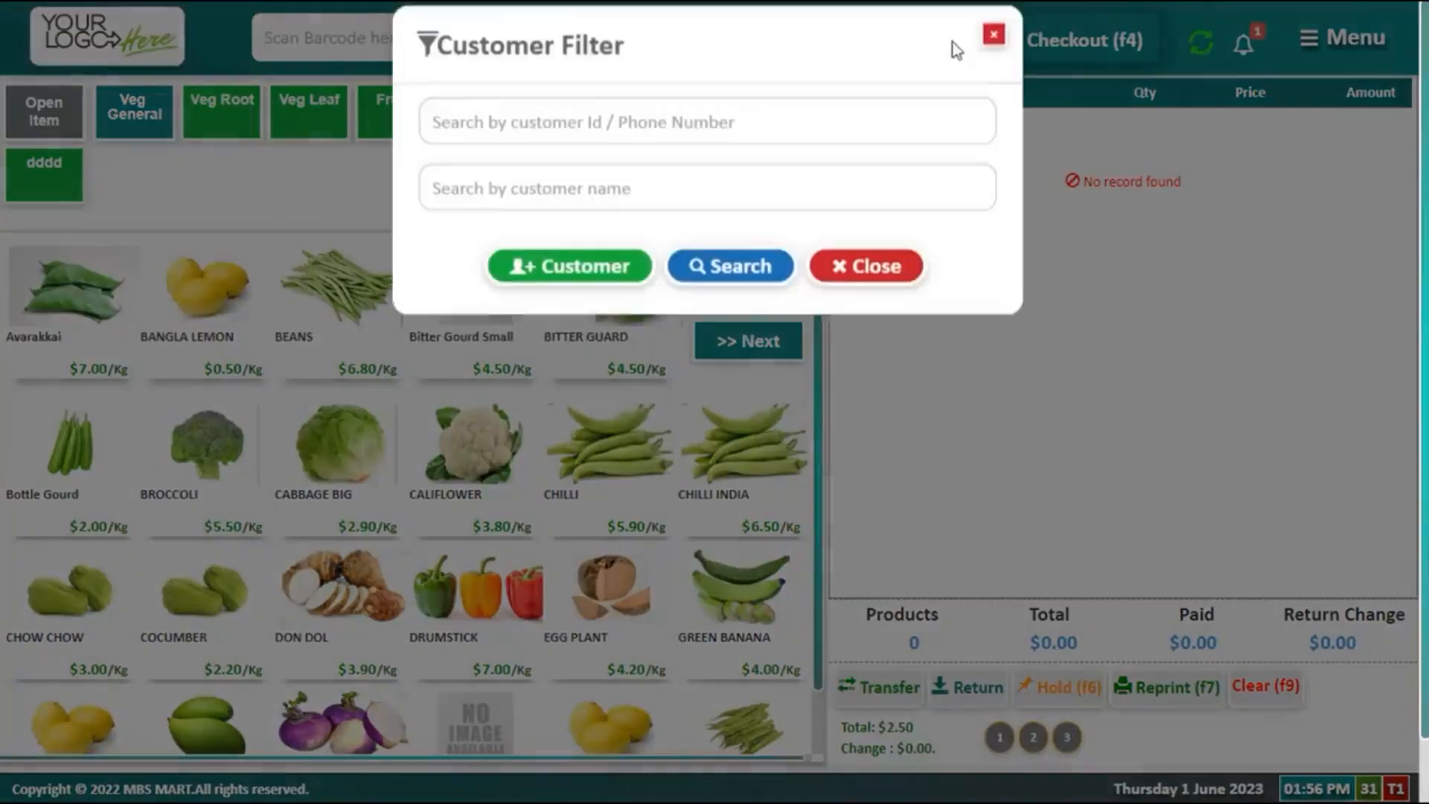
pyautogui.click(723, 211)
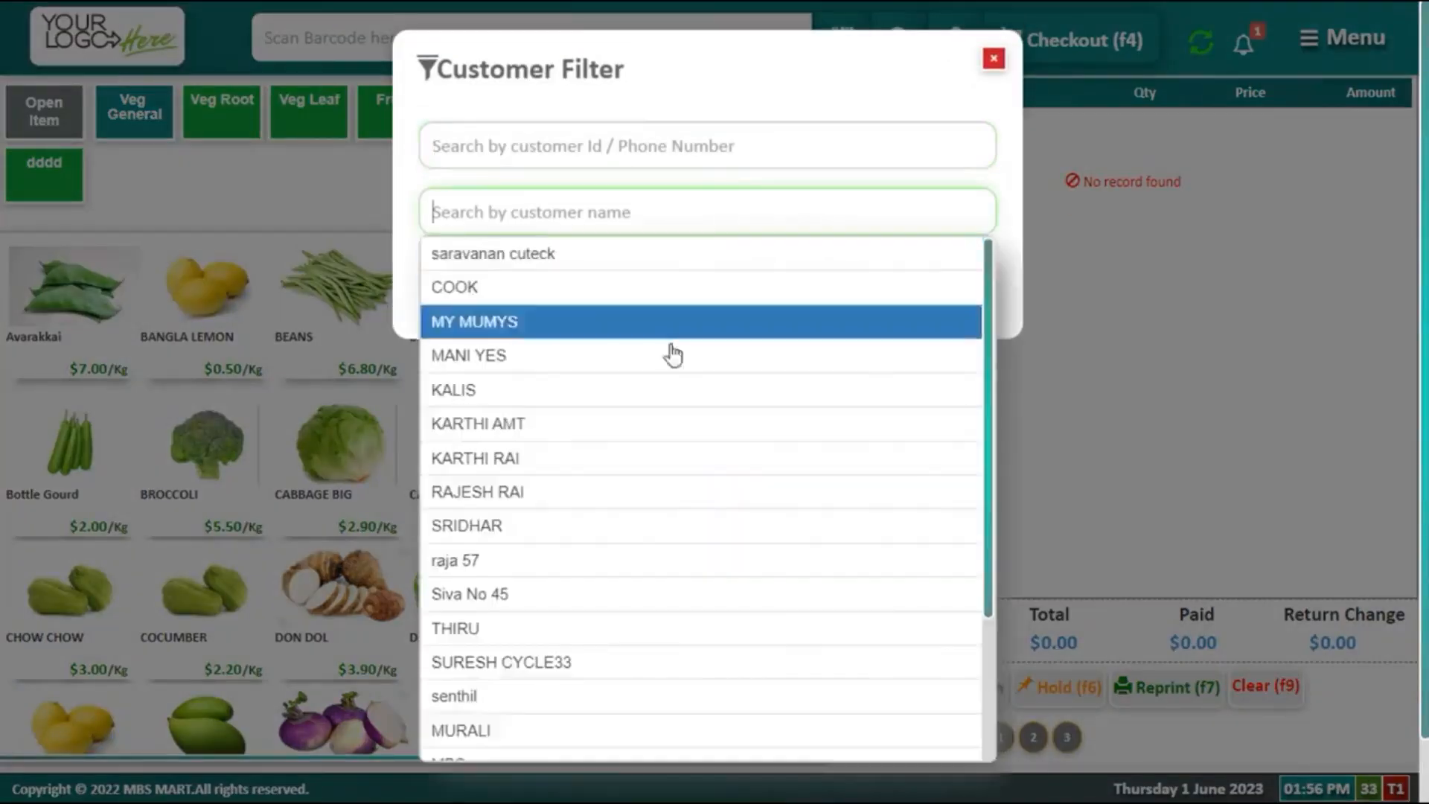
pyautogui.click(636, 425)
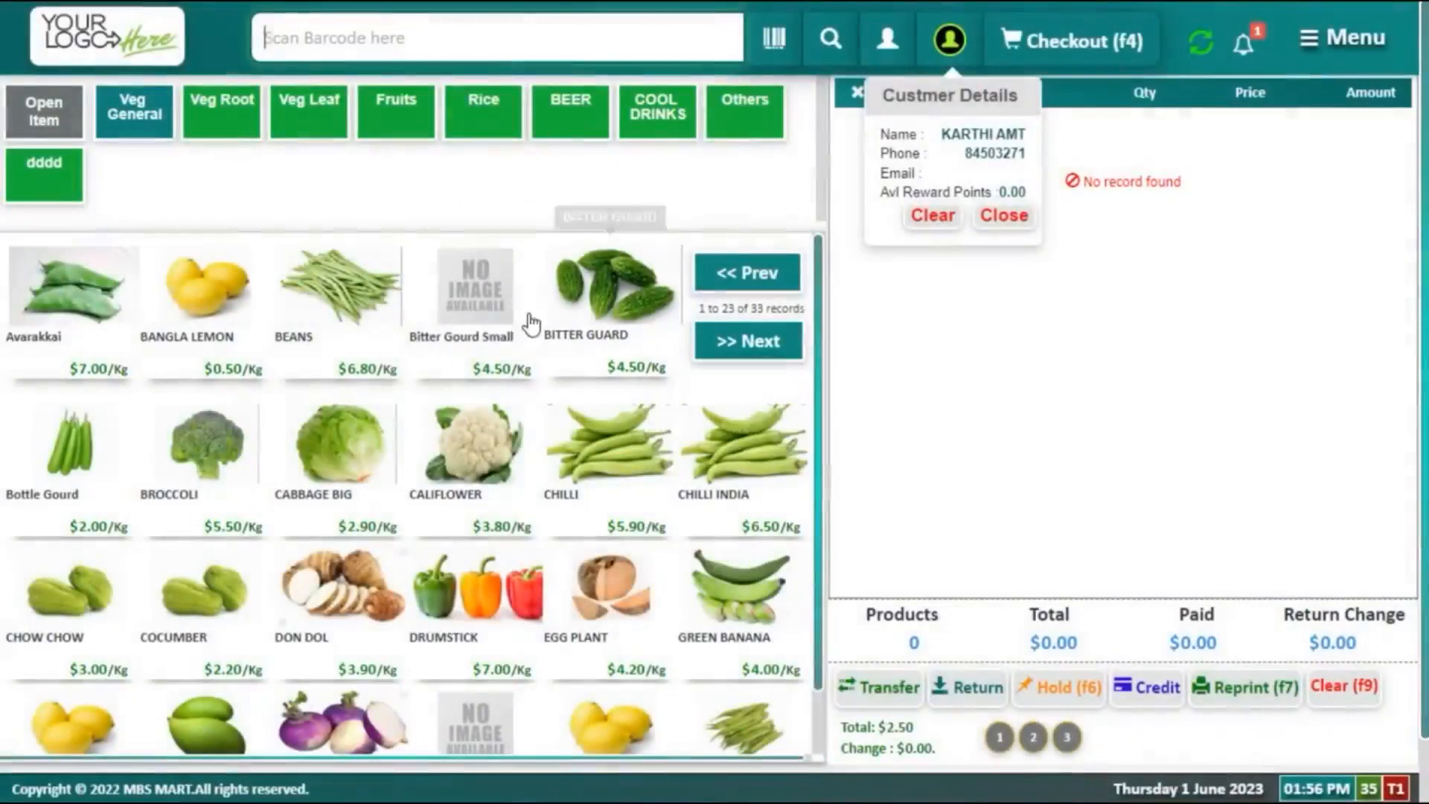
pyautogui.click(229, 292)
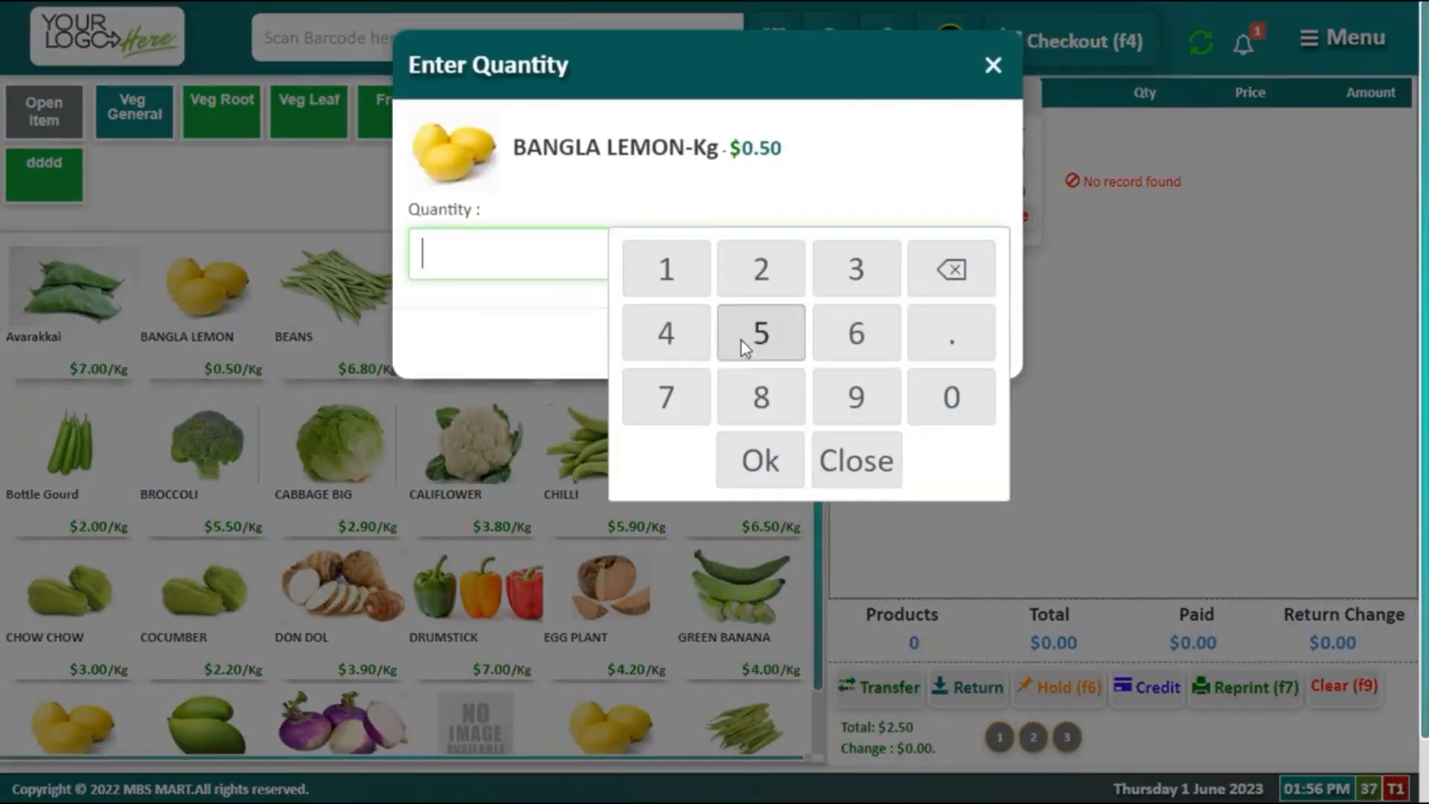
pyautogui.click(776, 450)
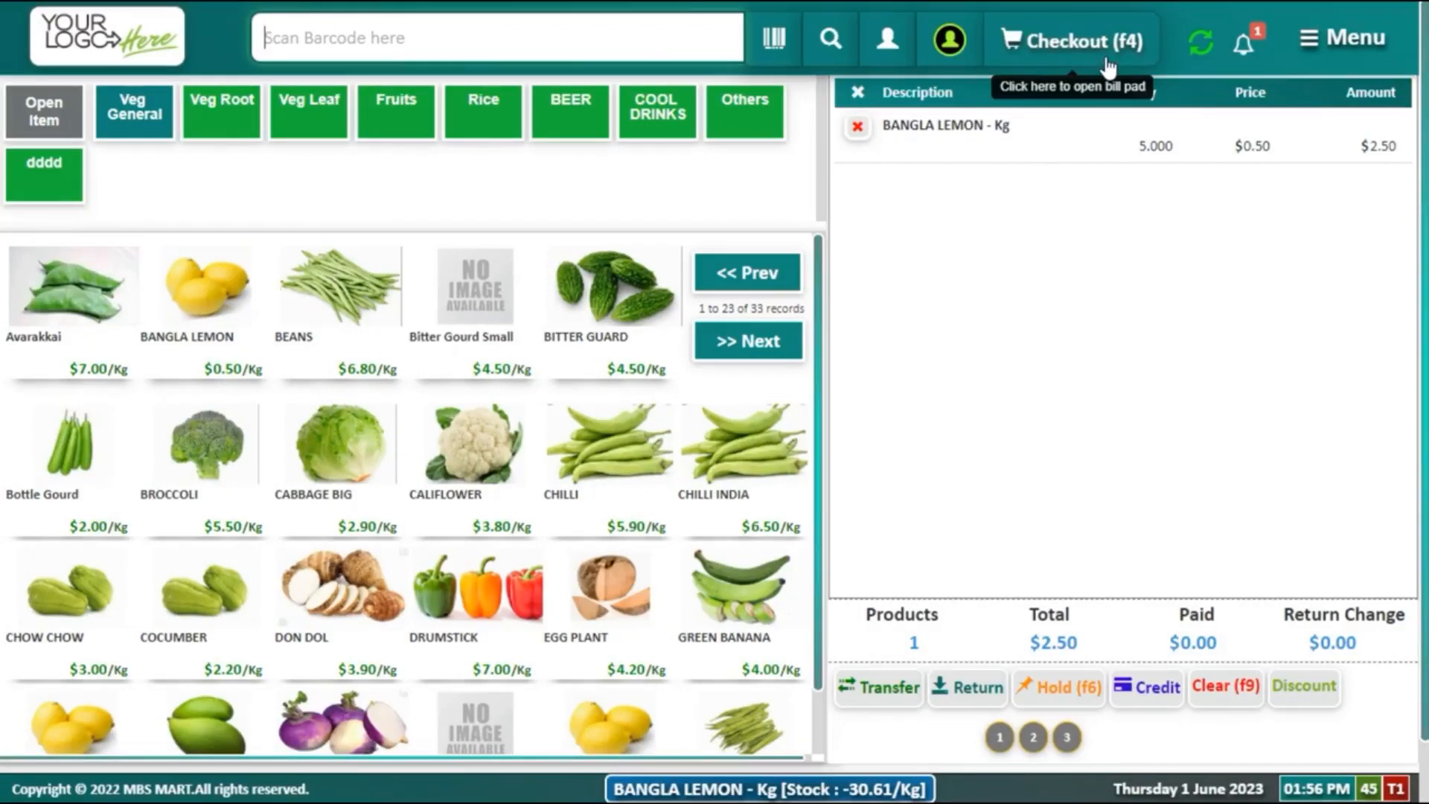
pyautogui.click(941, 54)
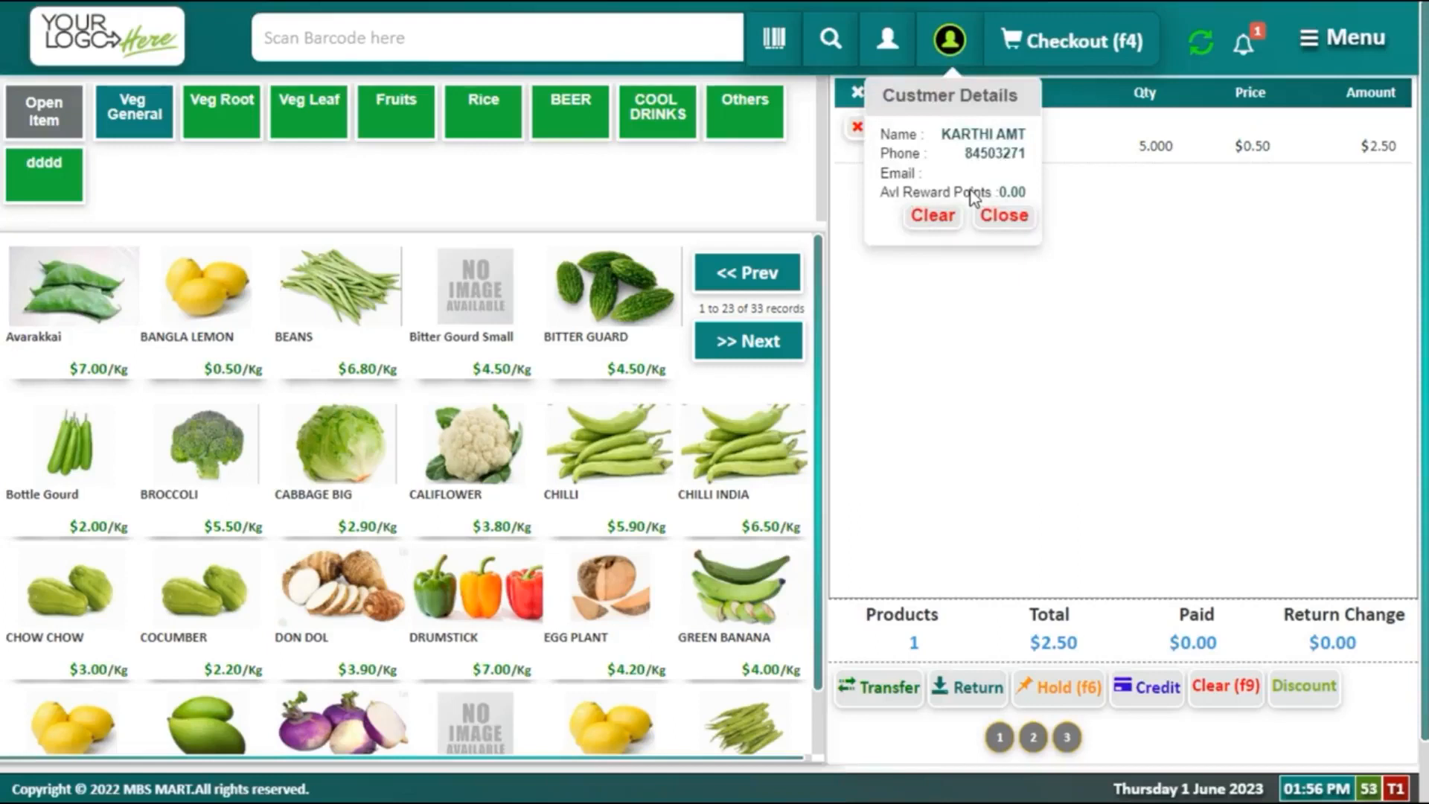
pyautogui.click(999, 218)
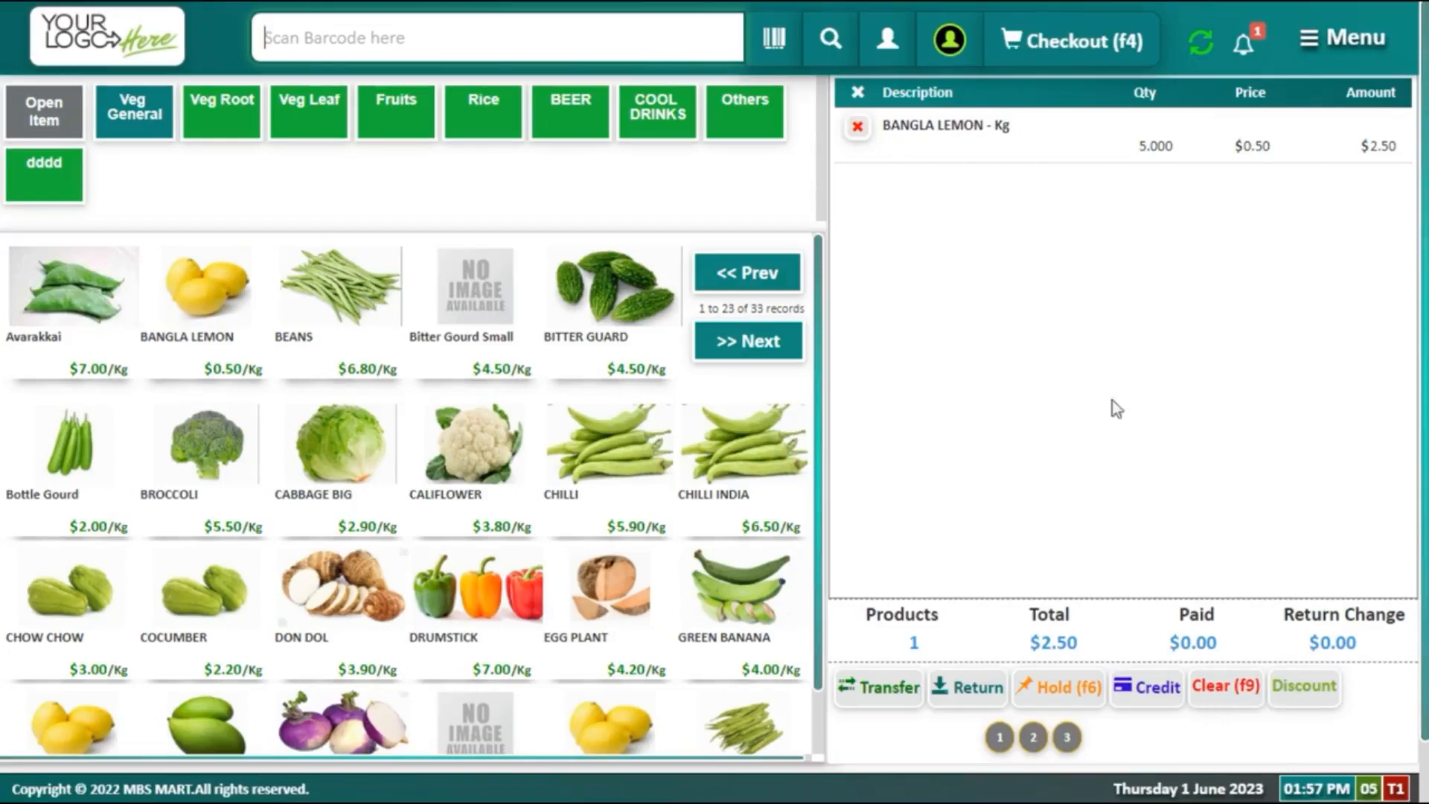
# Step: Put the $2.50 sale on credit with reference 'credoit'
pyautogui.click(1144, 689)
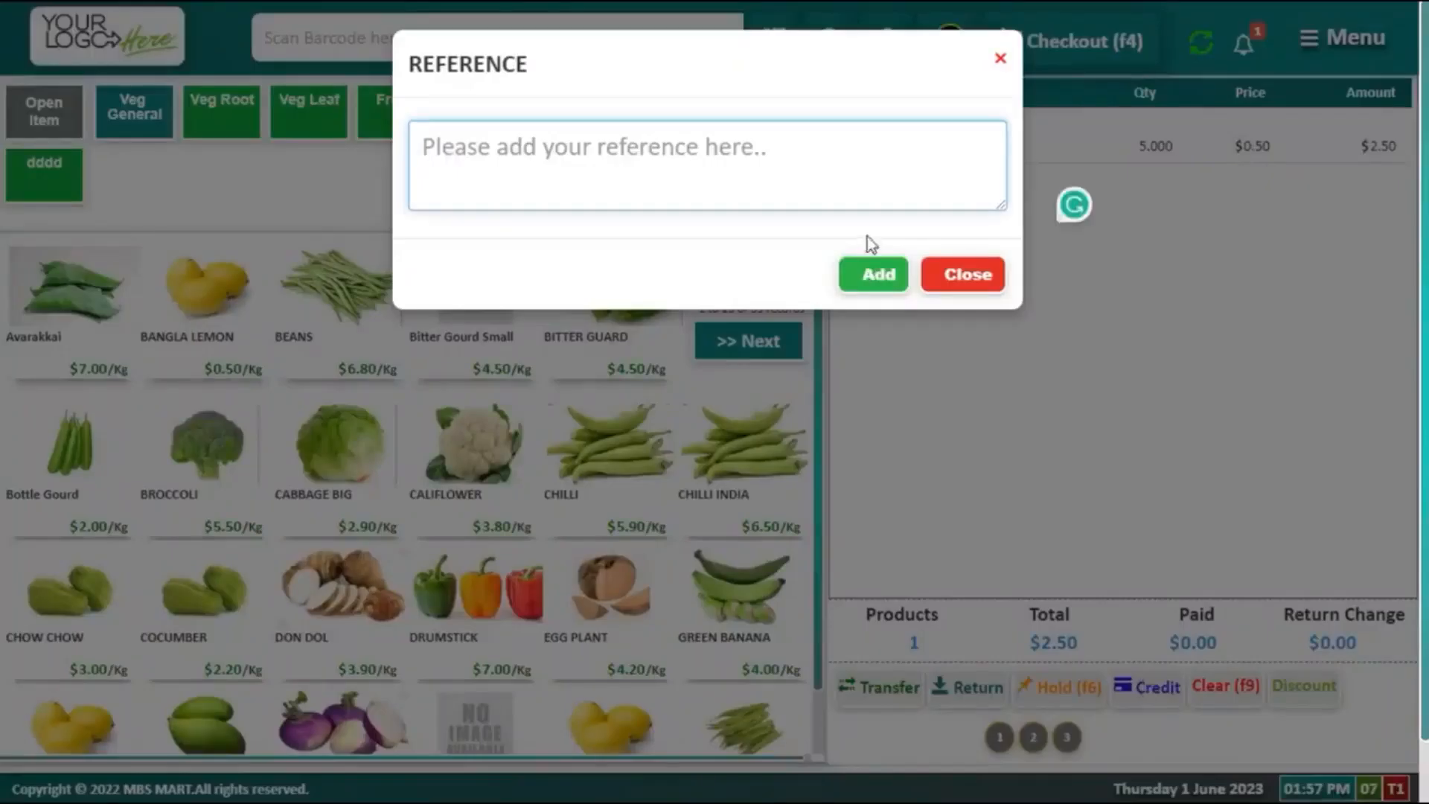
pyautogui.write('credoit')
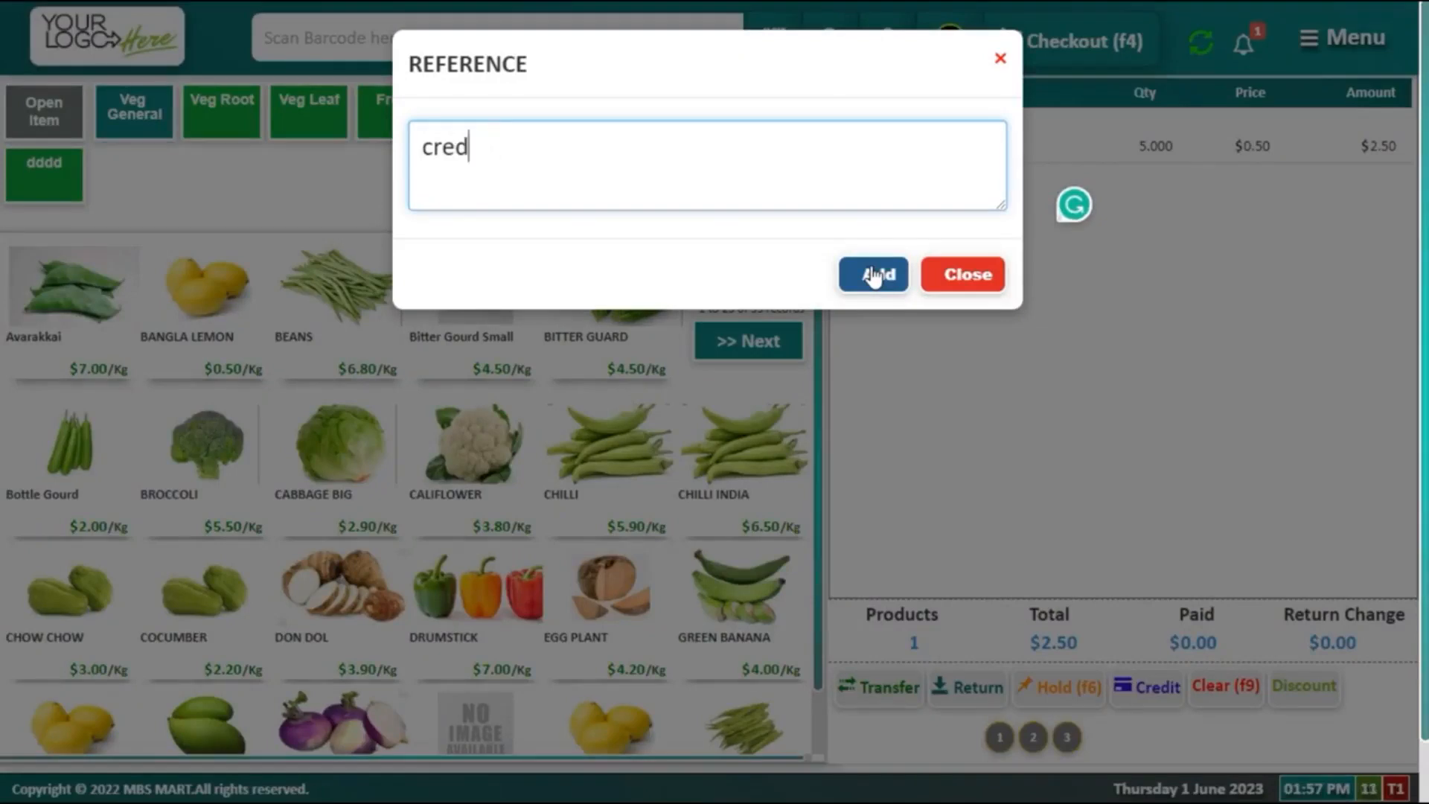
pyautogui.click(874, 276)
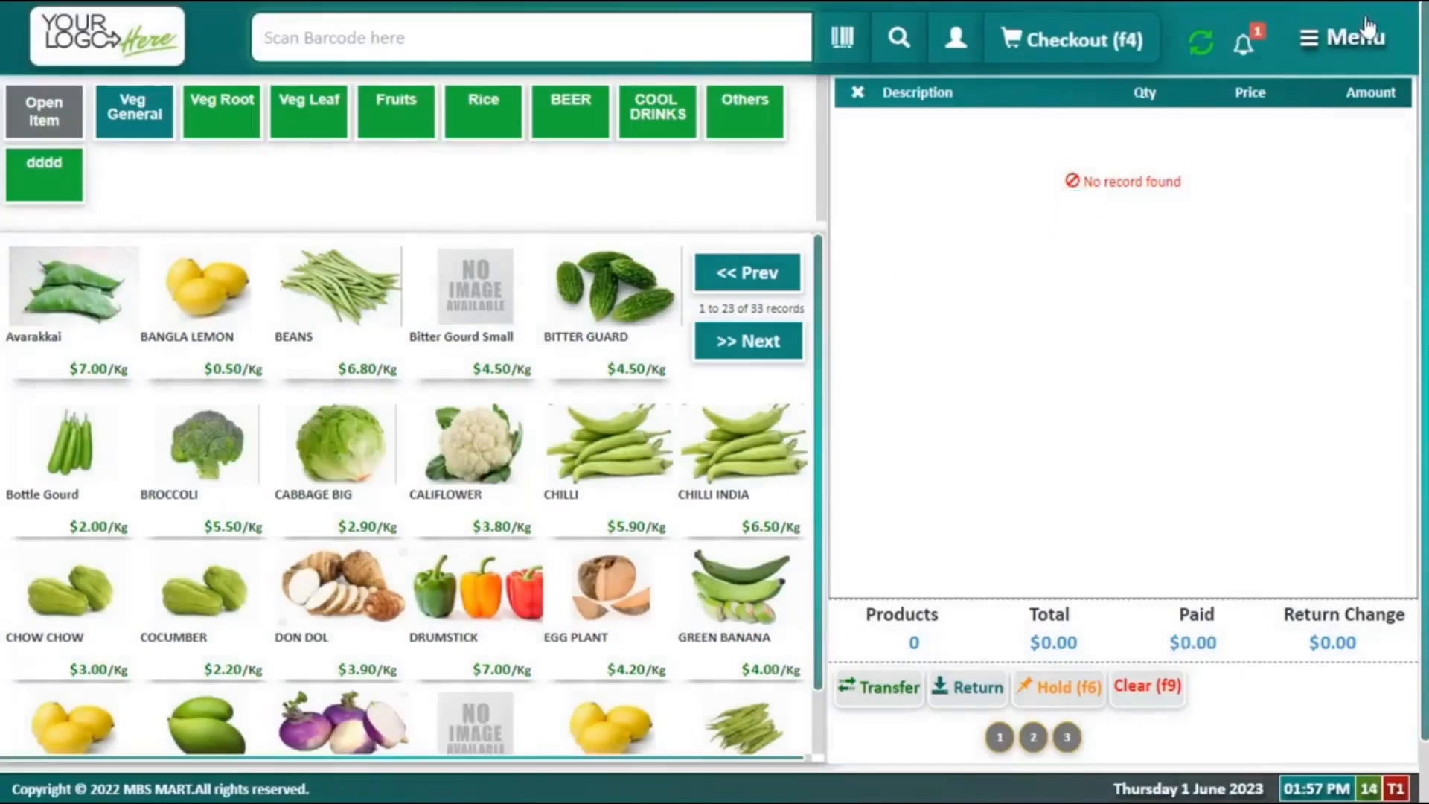
pyautogui.click(1366, 36)
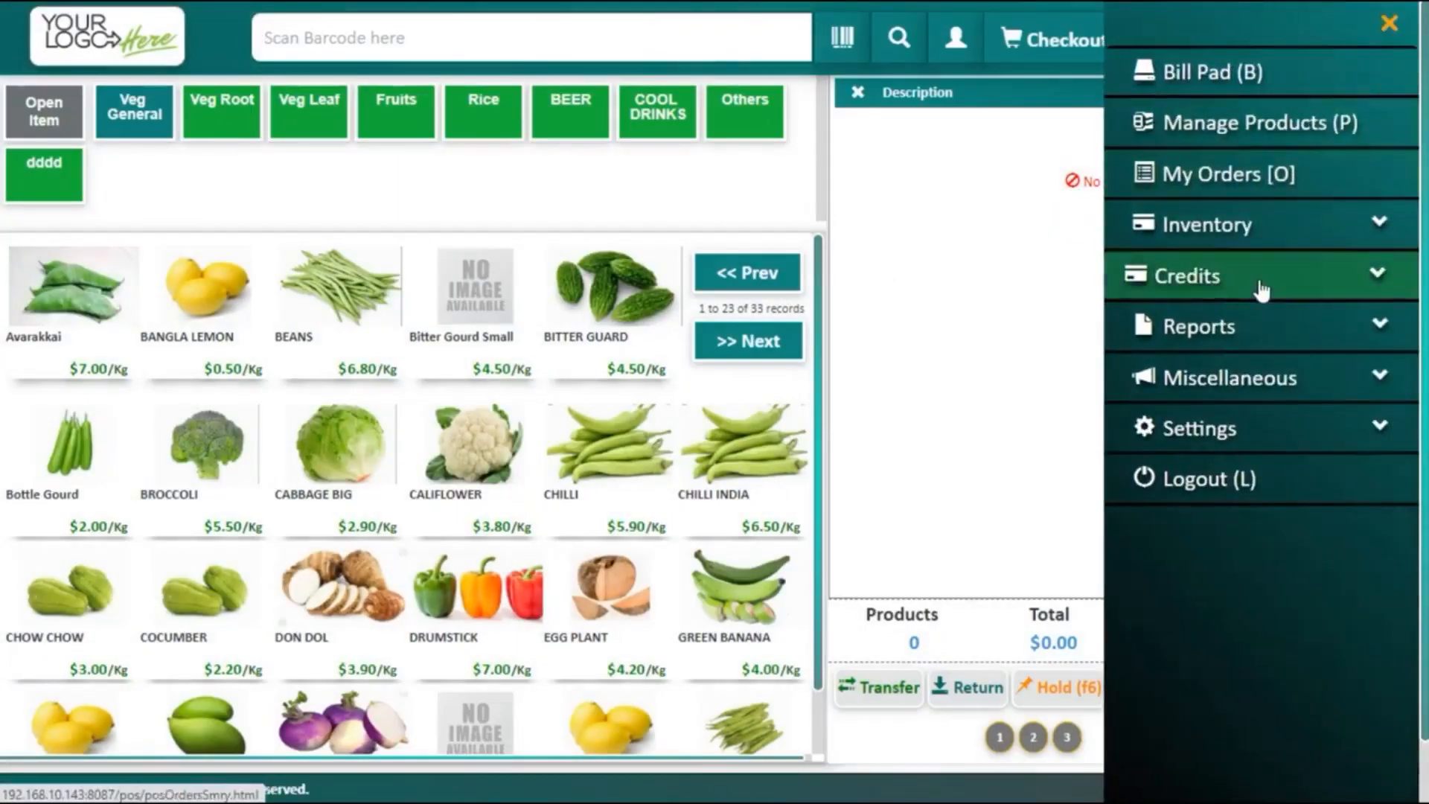
# Step: Open pending credit orders and try settling the $2.50 order in cash, which prompts for a customer
pyautogui.click(1260, 291)
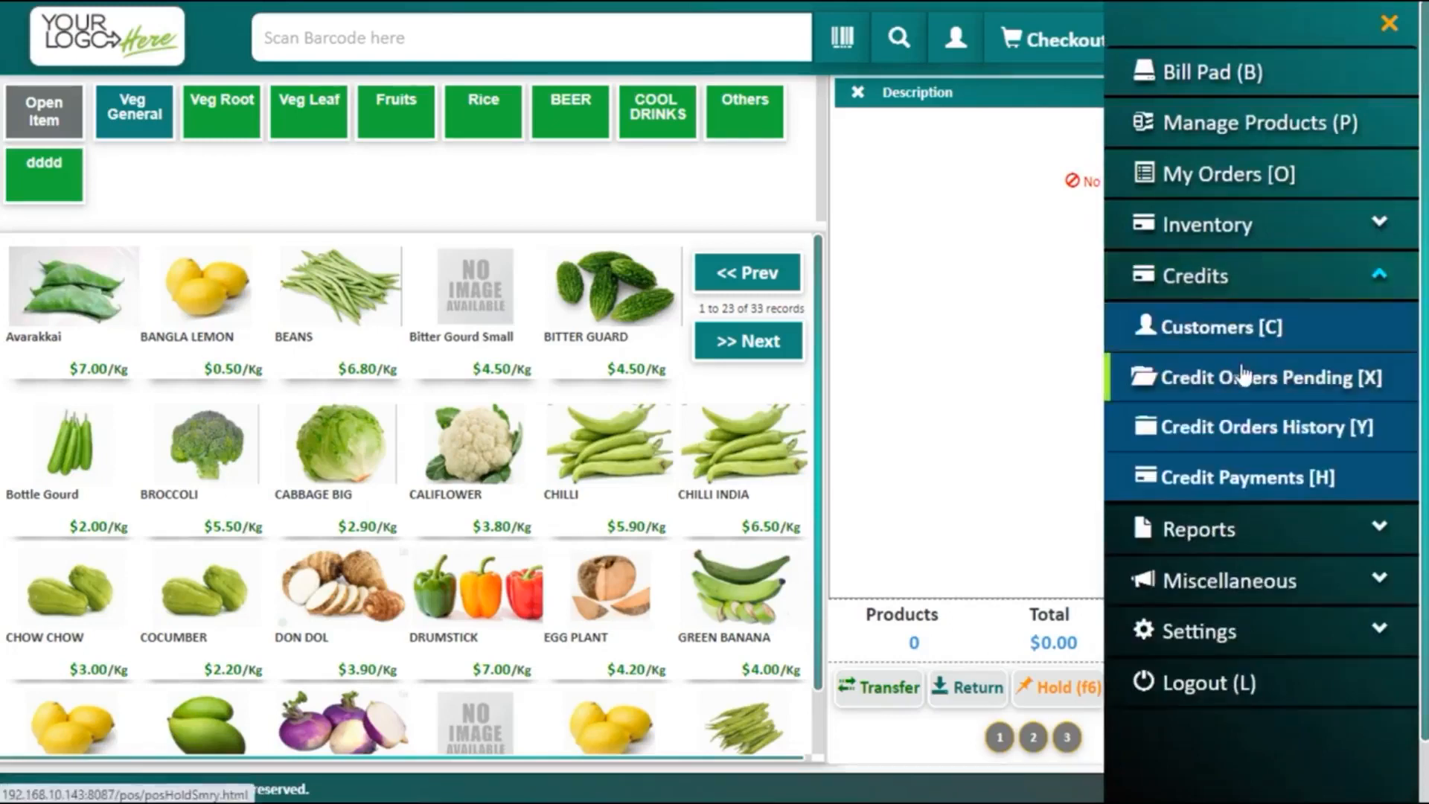
pyautogui.click(1241, 374)
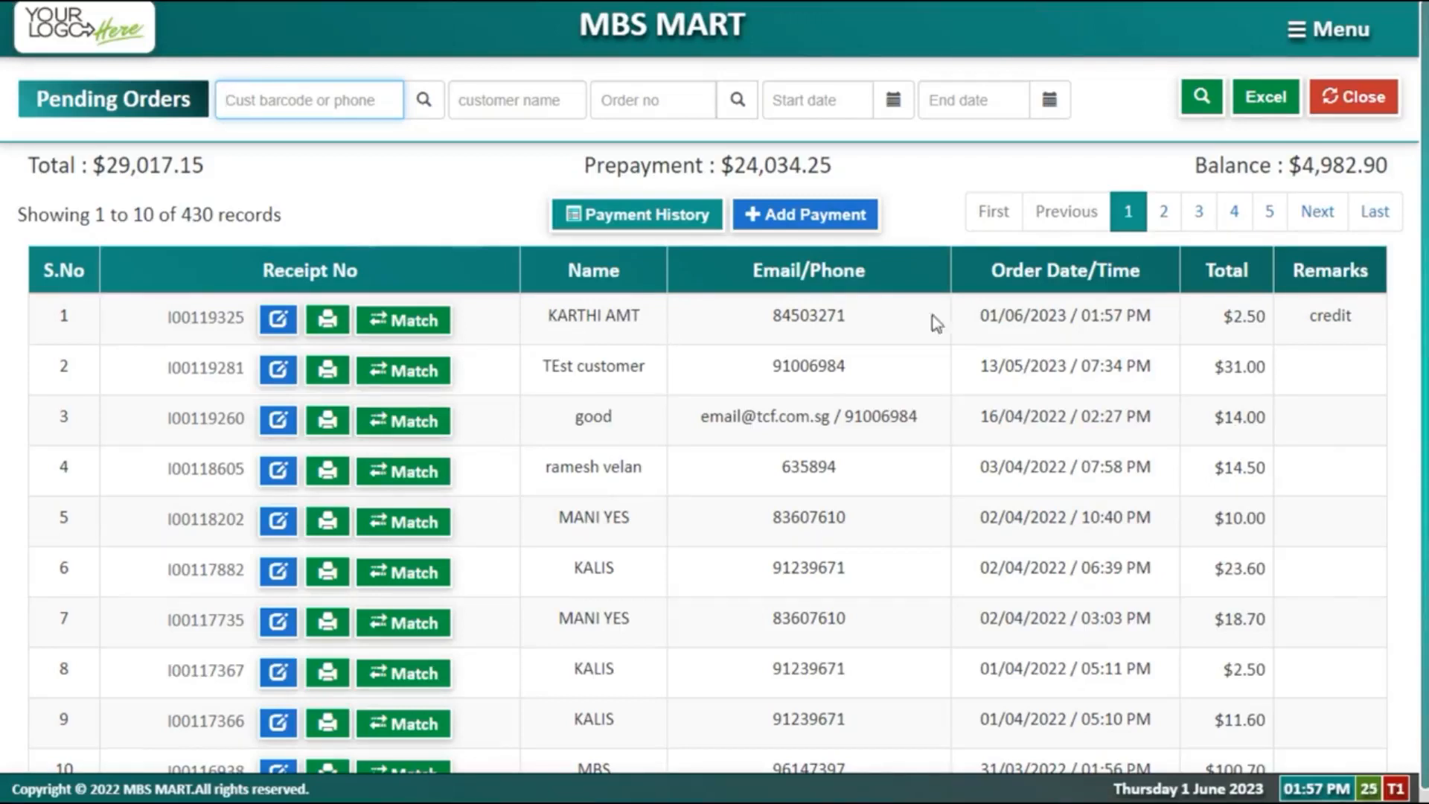
pyautogui.moveTo(1285, 321); pyautogui.dragTo(1222, 317)
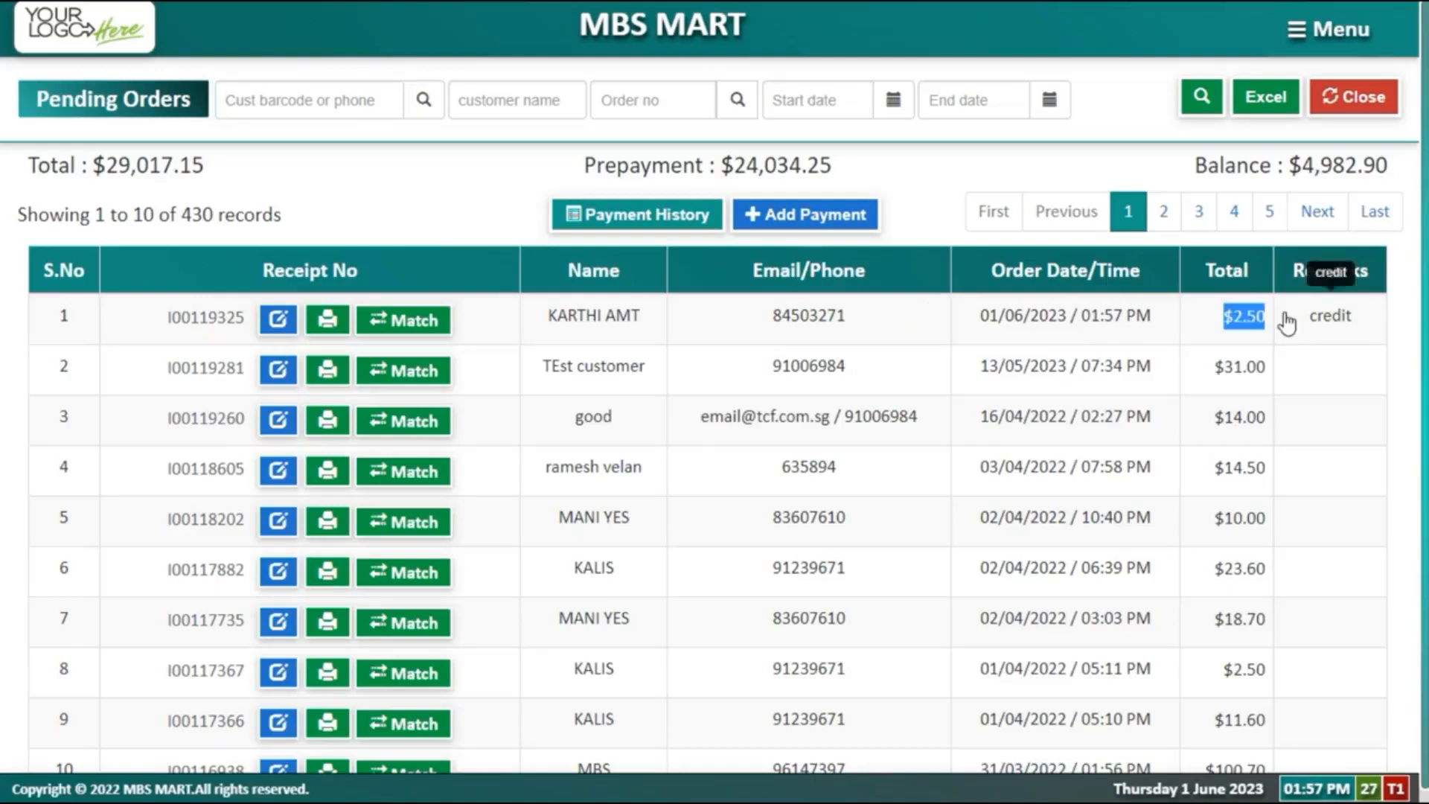
pyautogui.click(423, 326)
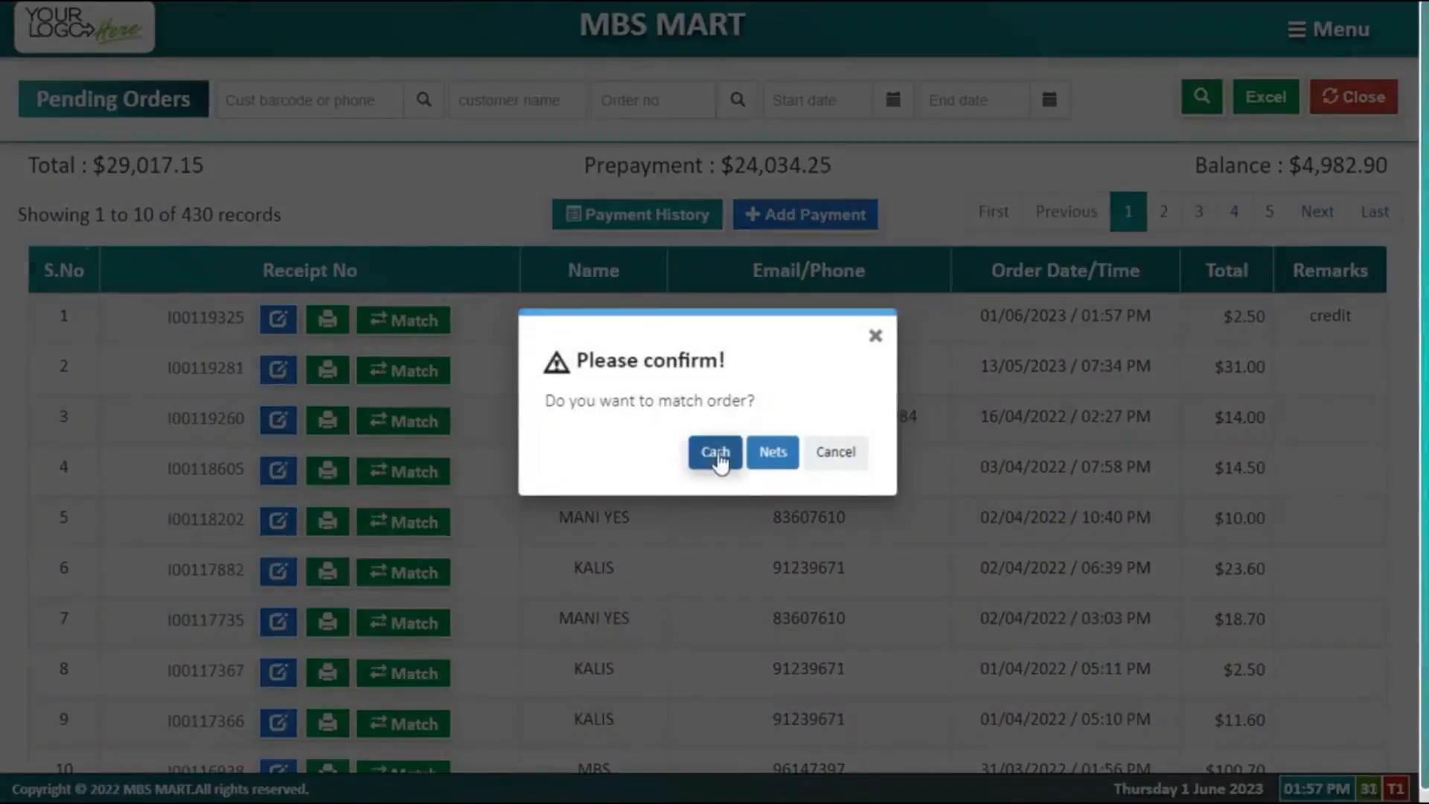
pyautogui.click(719, 456)
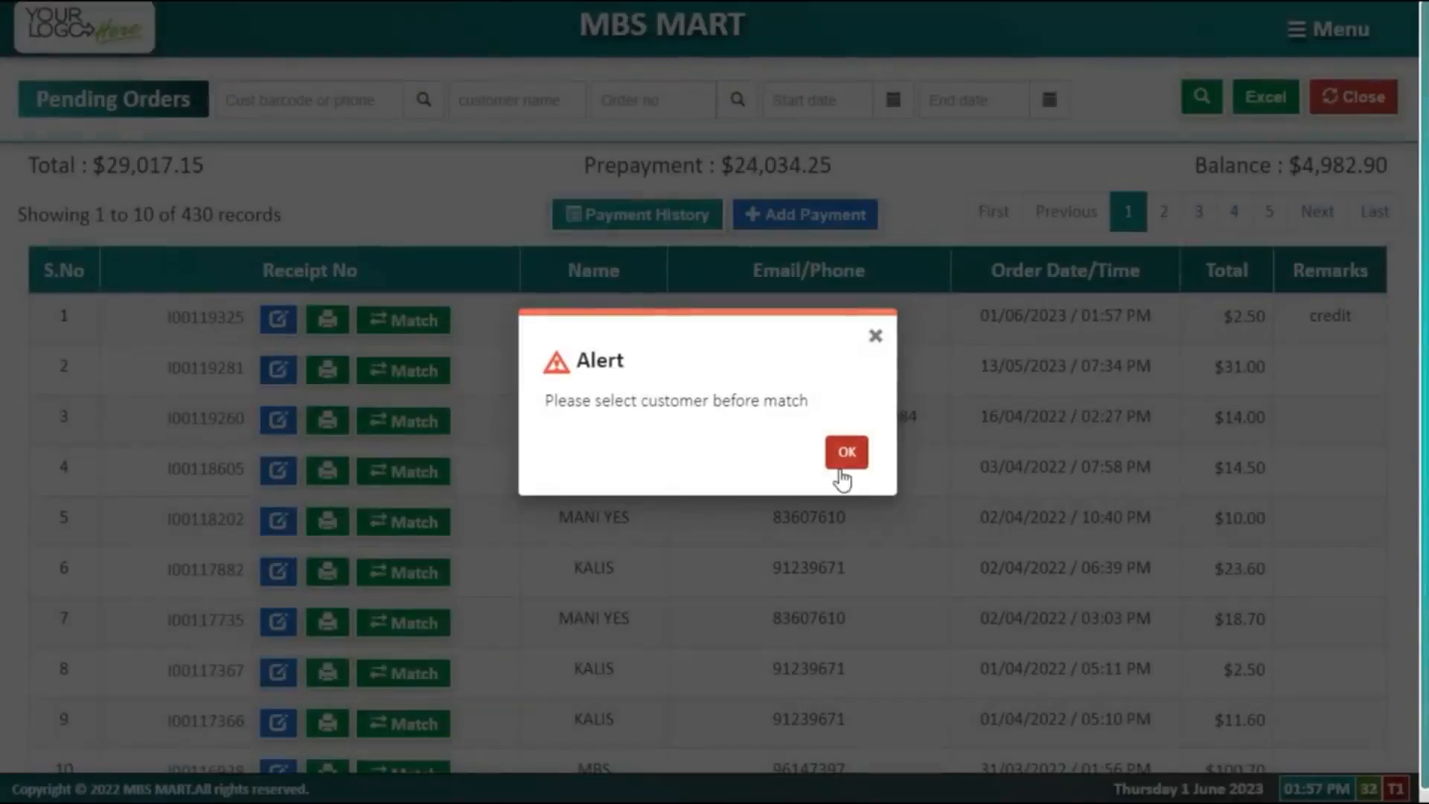
pyautogui.click(846, 454)
# Step: Filter pending orders to the chosen customer and settle their $2.50 order in cash
pyautogui.click(548, 103)
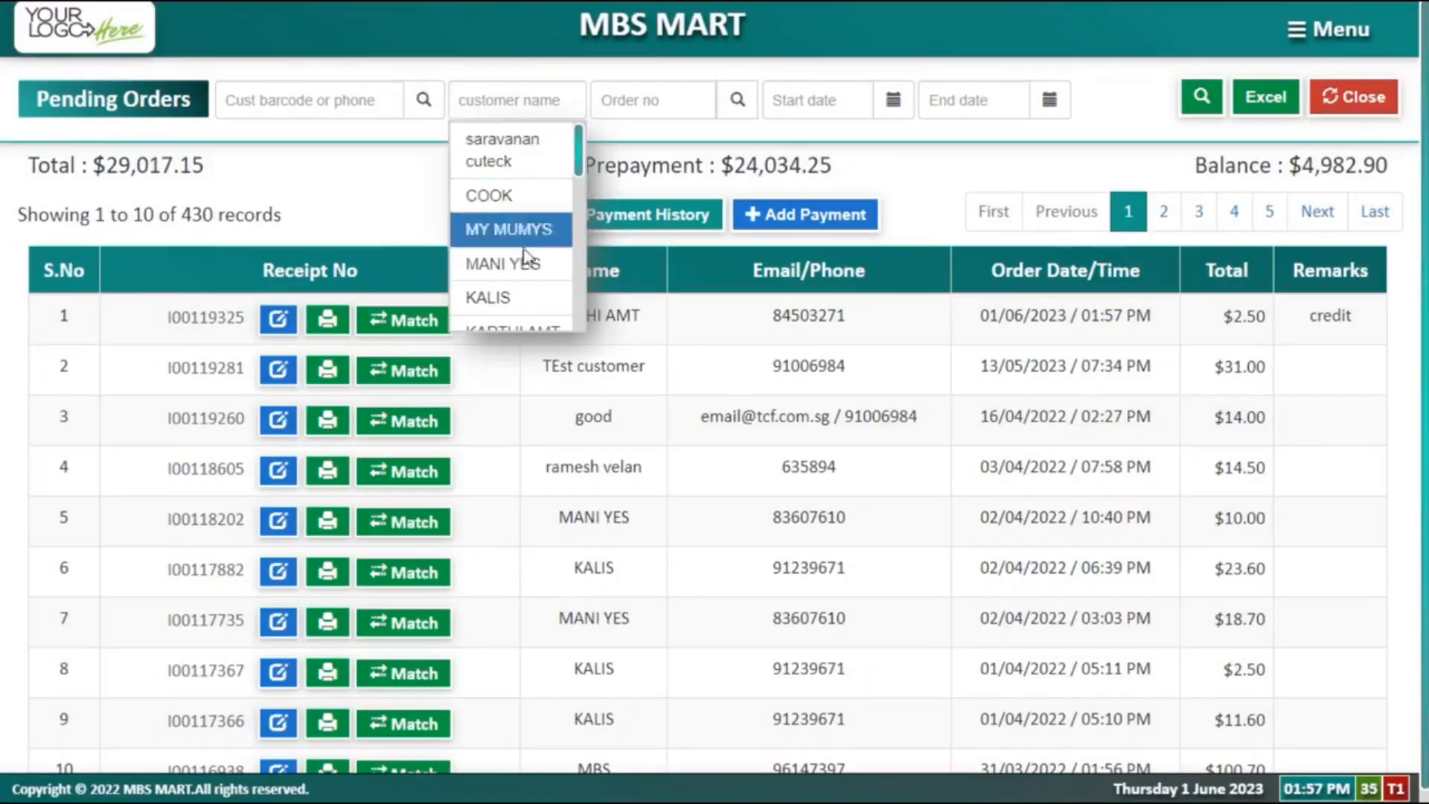
pyautogui.click(526, 327)
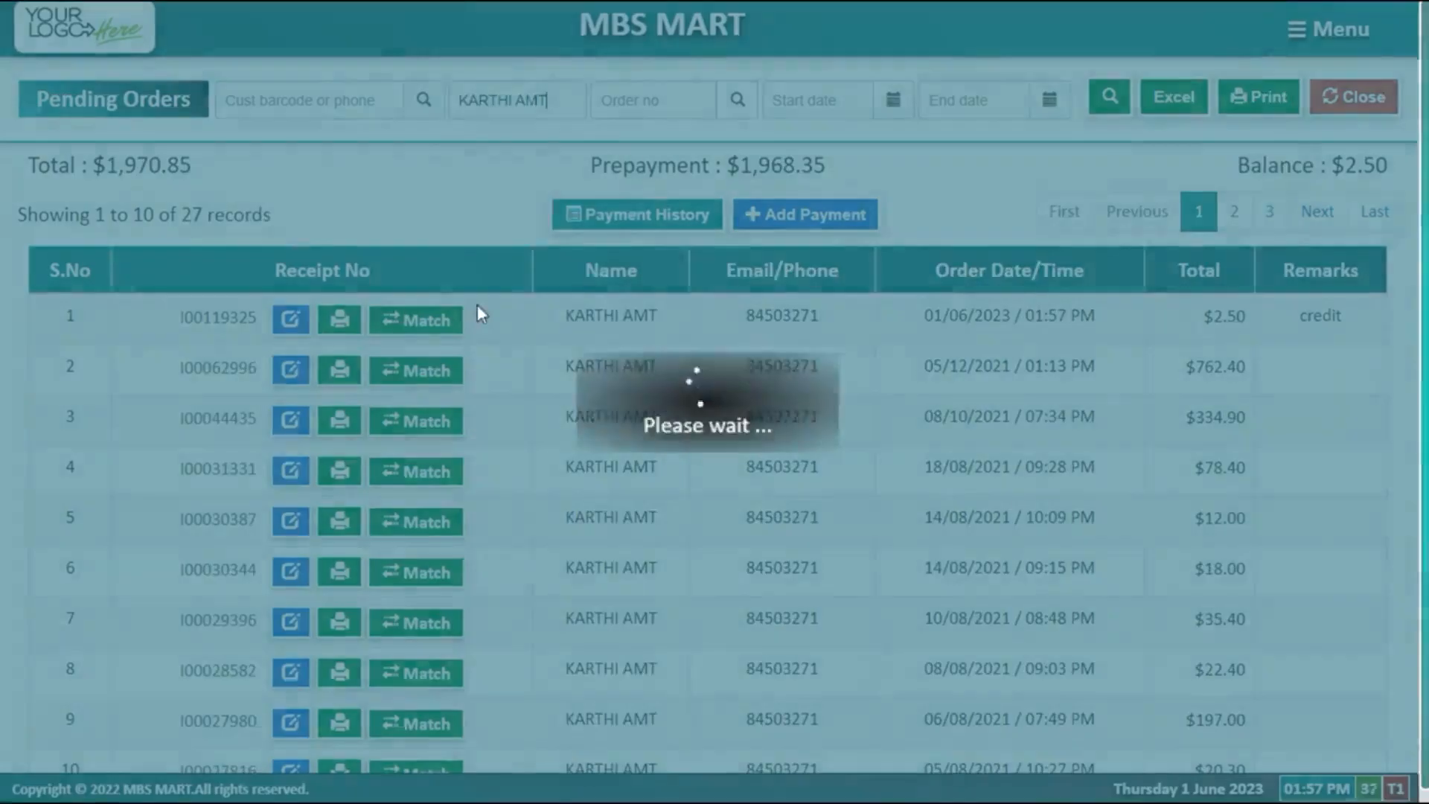
pyautogui.click(425, 321)
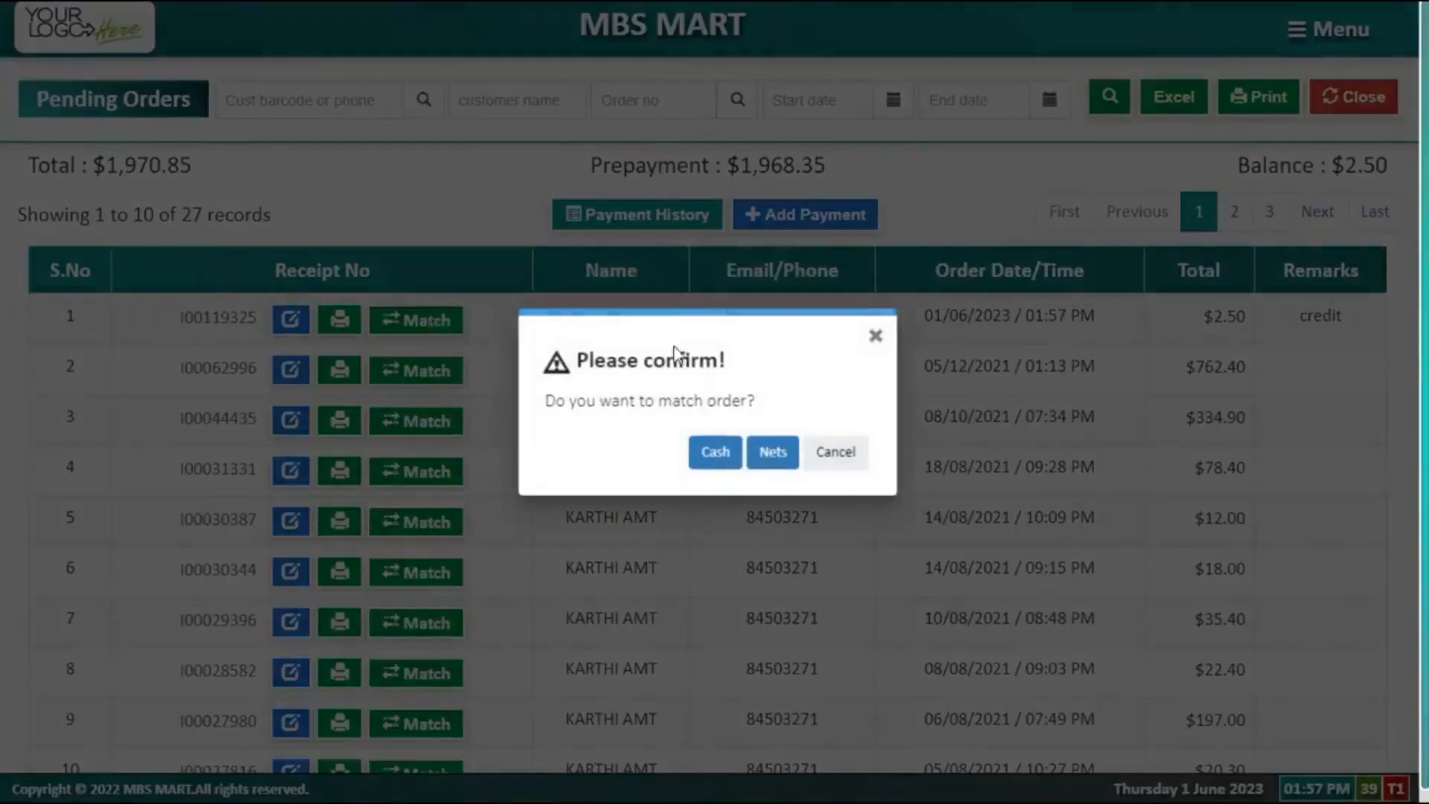
pyautogui.click(726, 453)
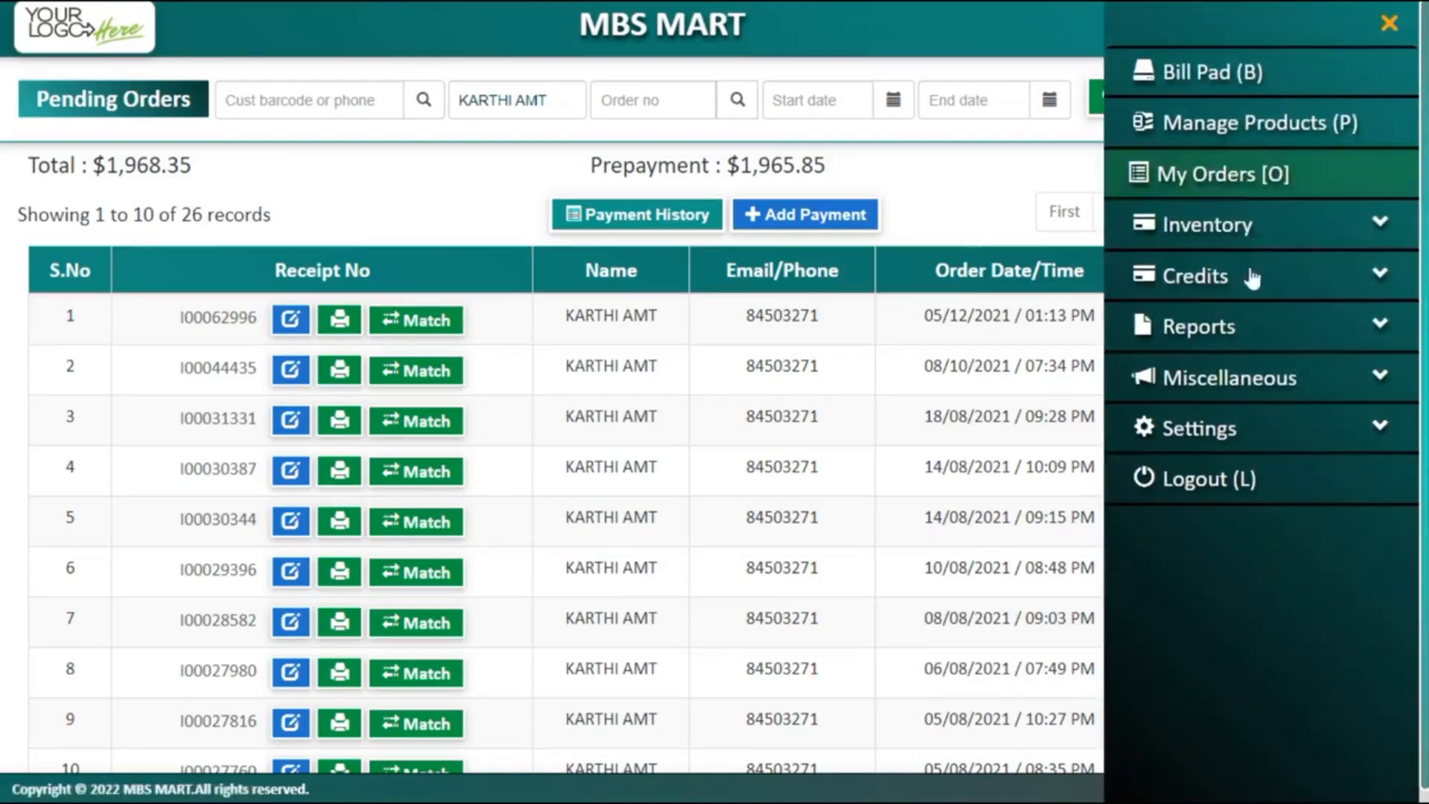
# Step: Open the Sales Report and show hourly sales for the last 30 days
pyautogui.click(1237, 325)
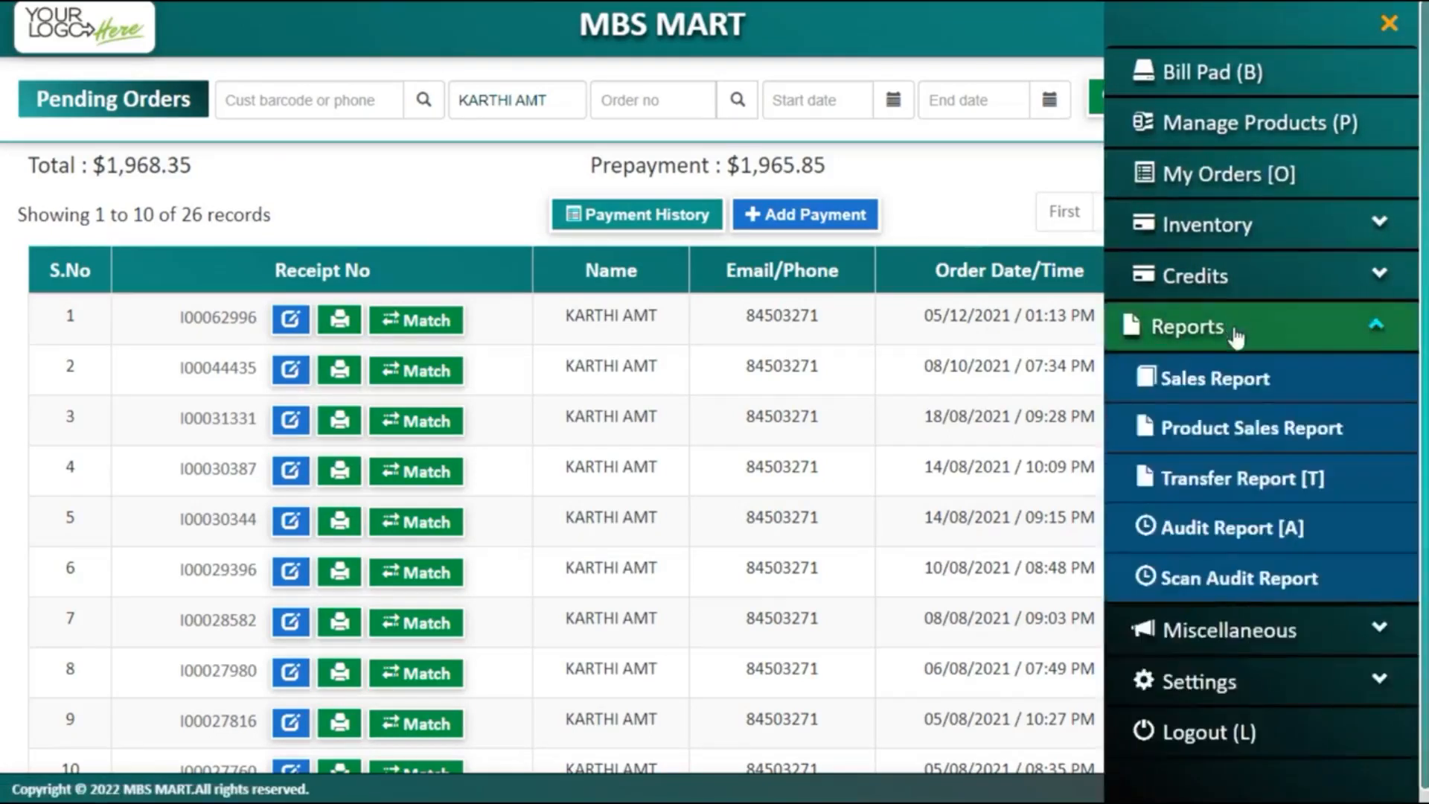
pyautogui.click(1248, 394)
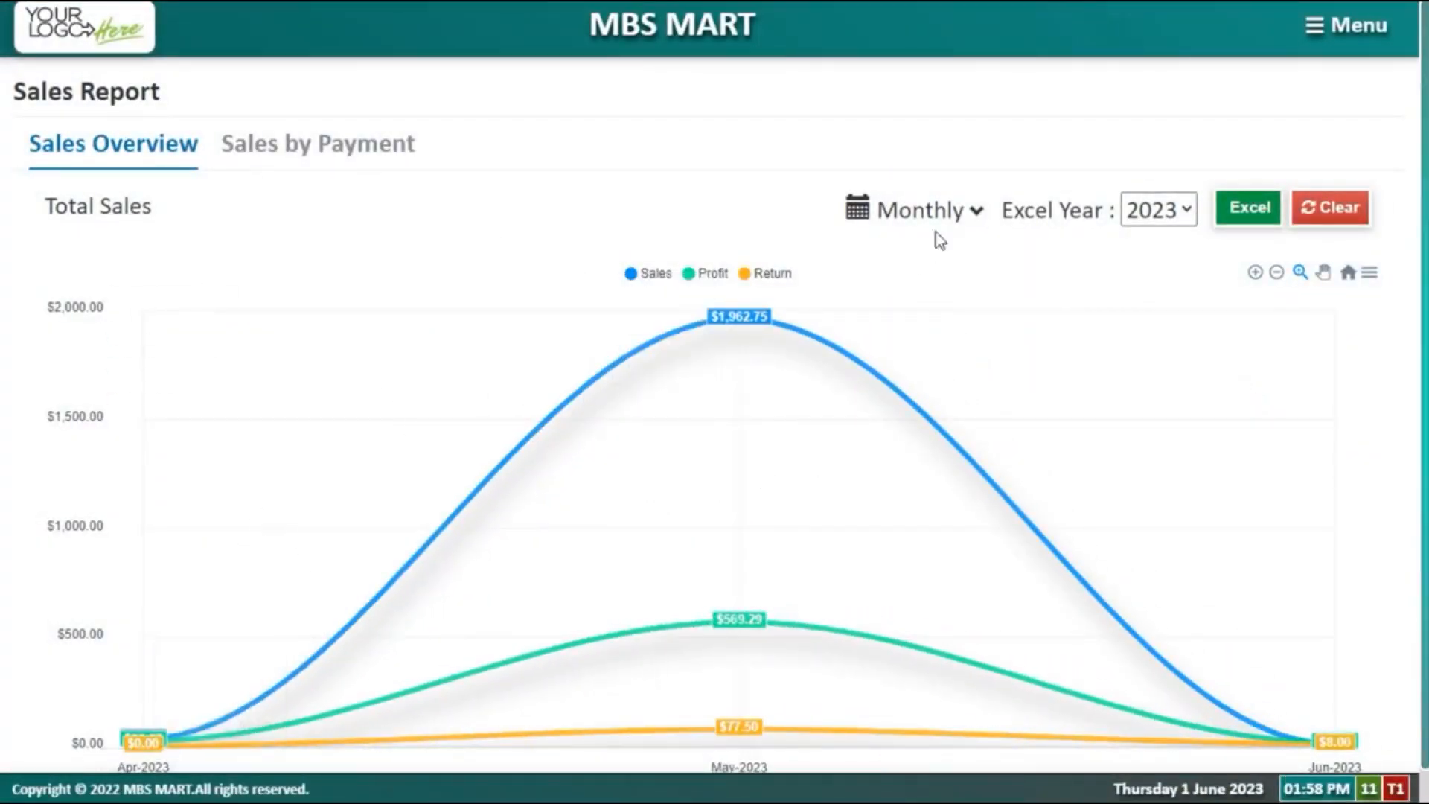
pyautogui.click(951, 217)
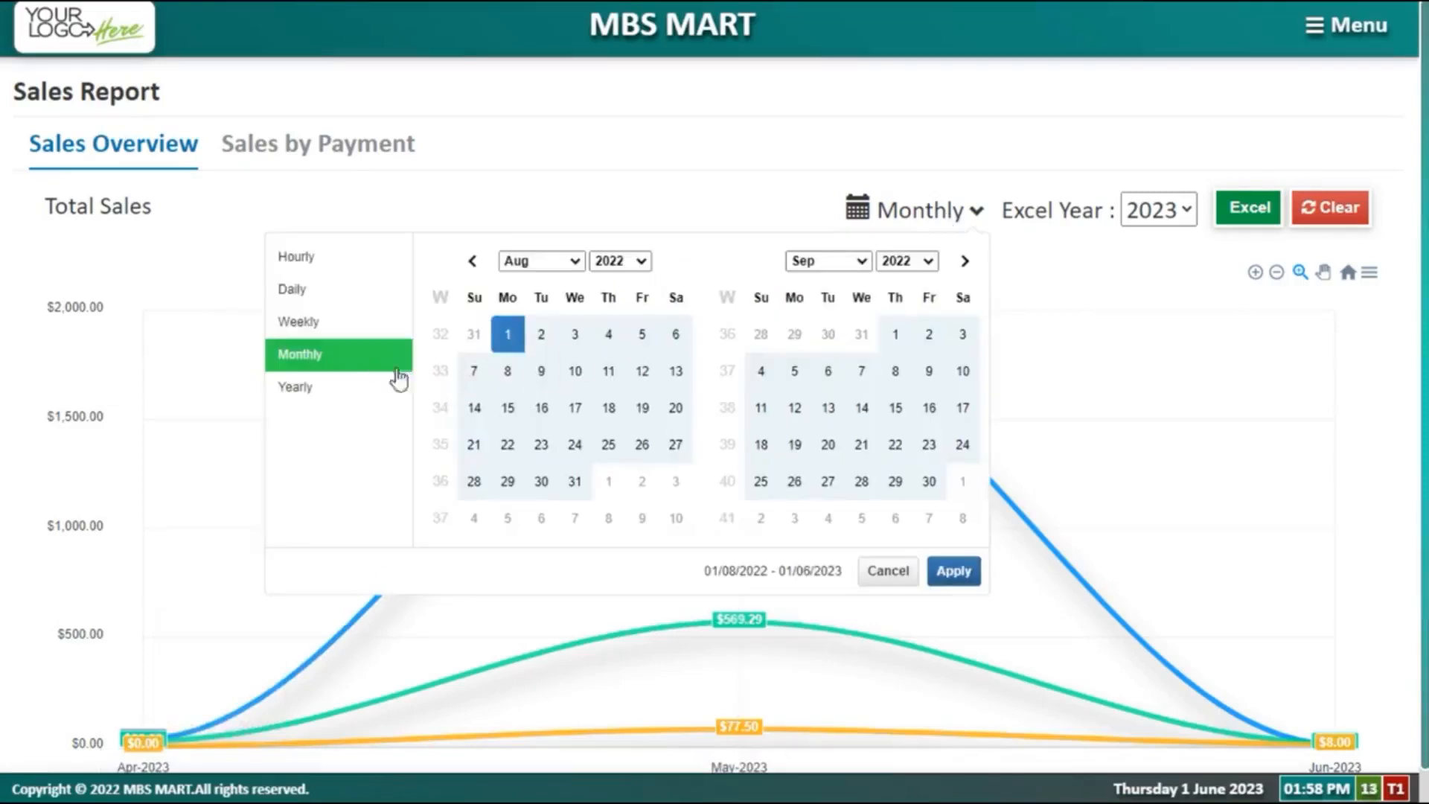
pyautogui.click(318, 260)
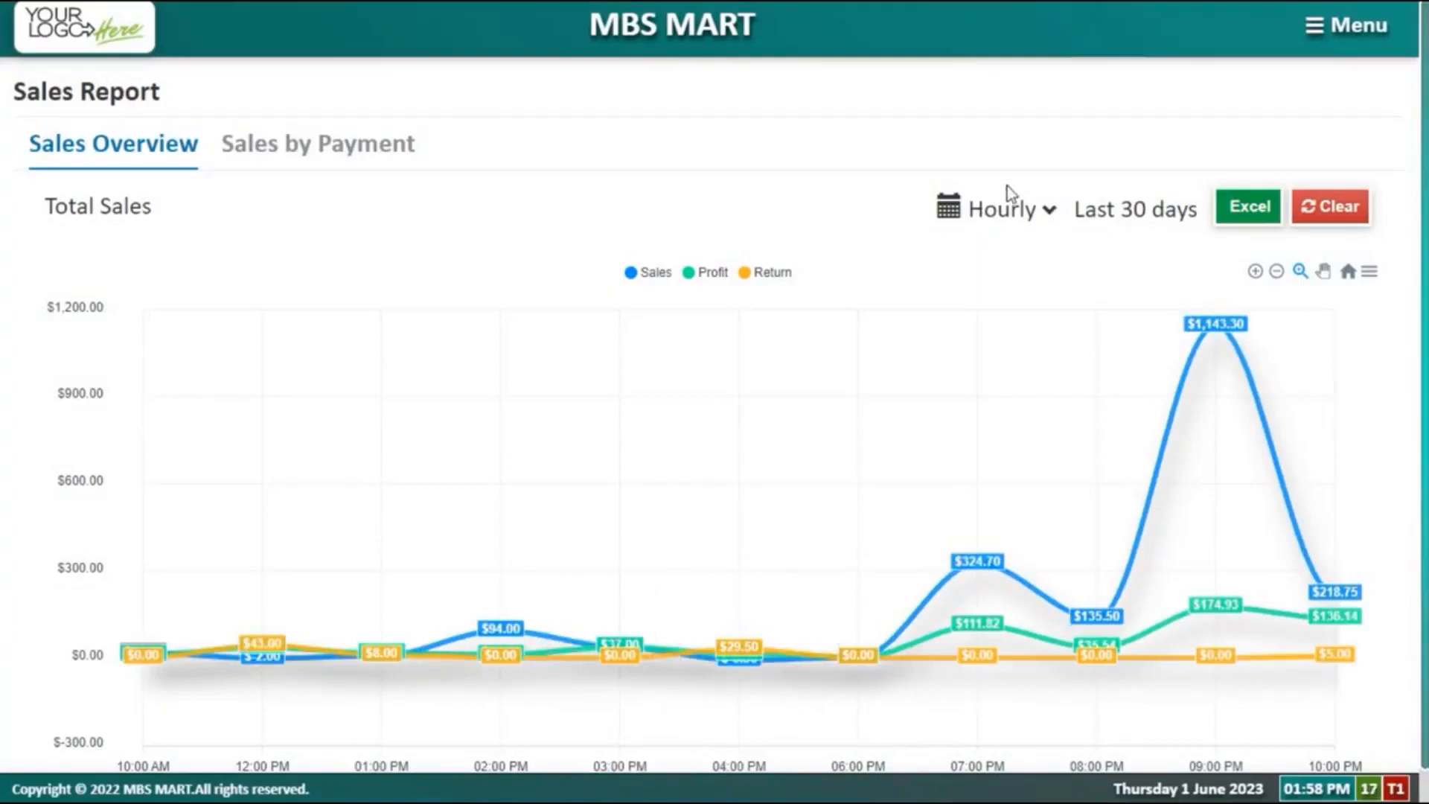
pyautogui.click(1006, 205)
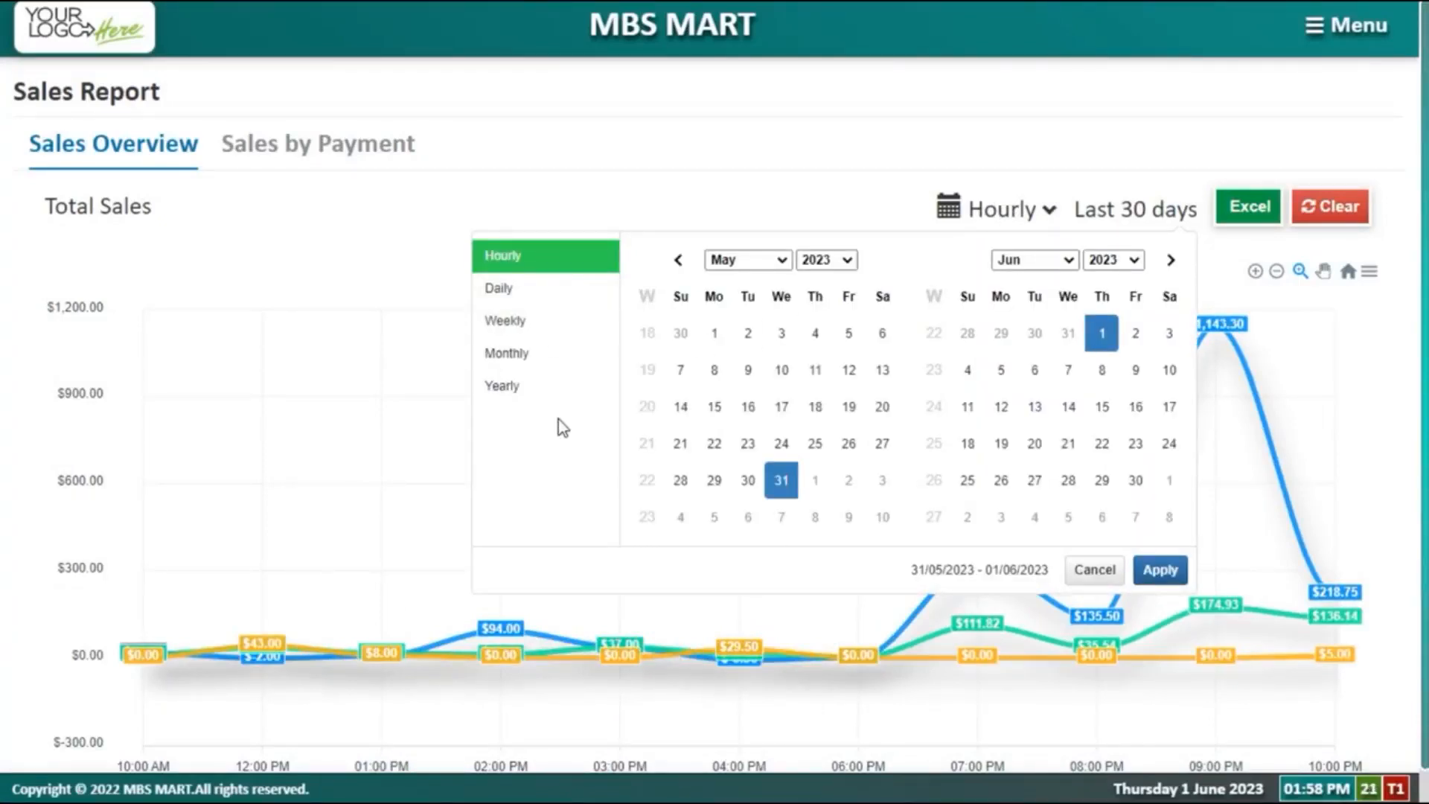
pyautogui.click(347, 283)
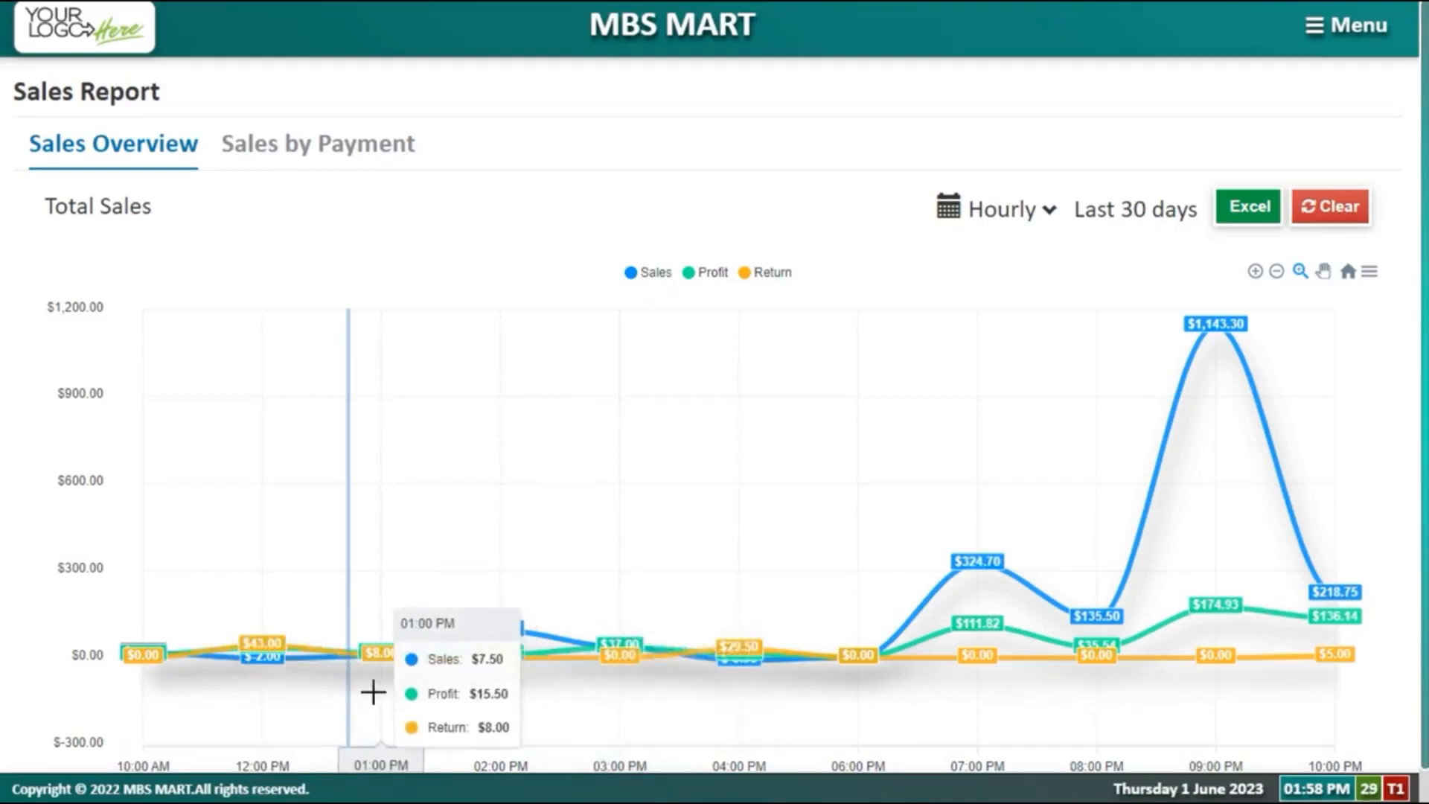
pyautogui.scroll(-1, 290, 692)
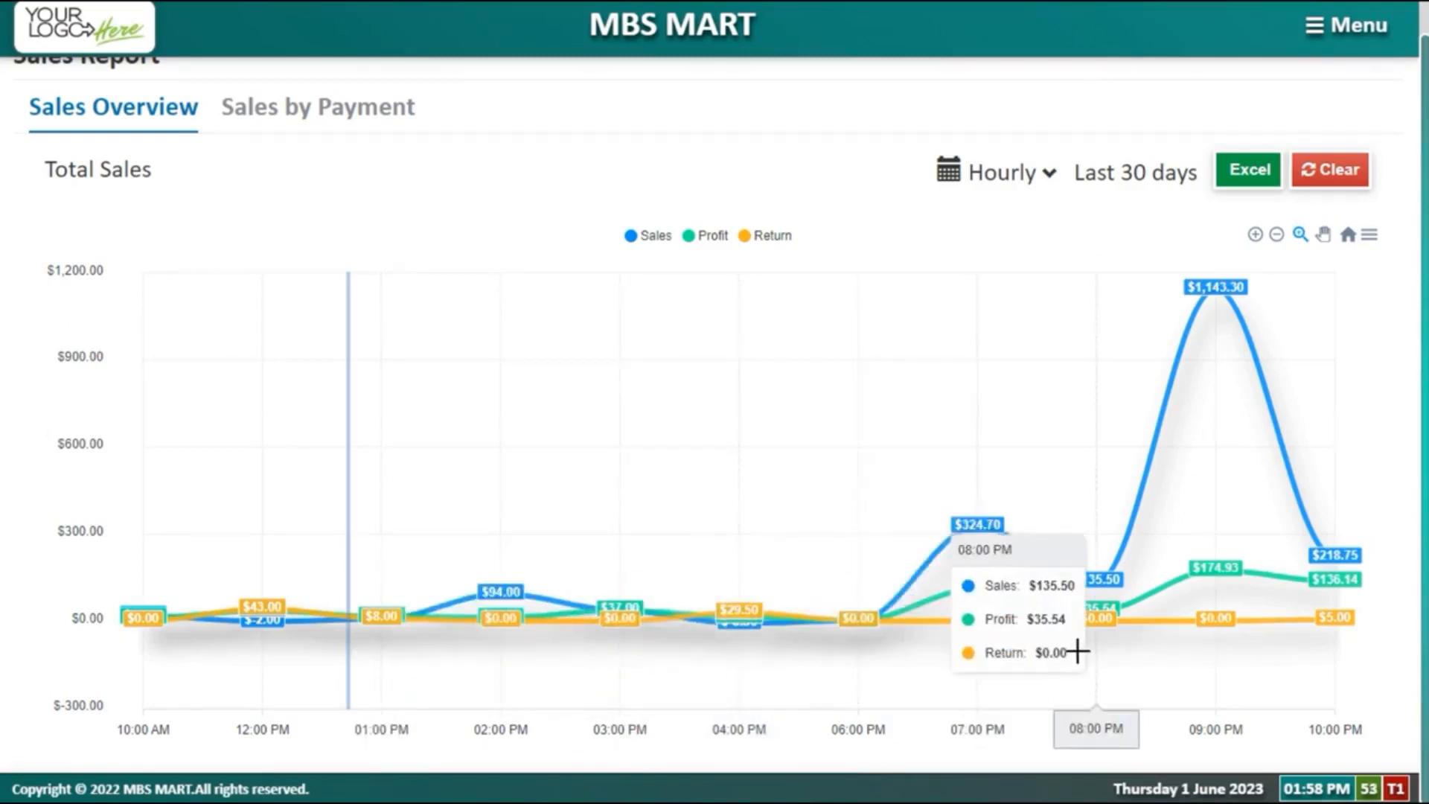
# Step: Set the sales chart range to 1 May–30 June 2023 and group it by week
pyautogui.click(1049, 178)
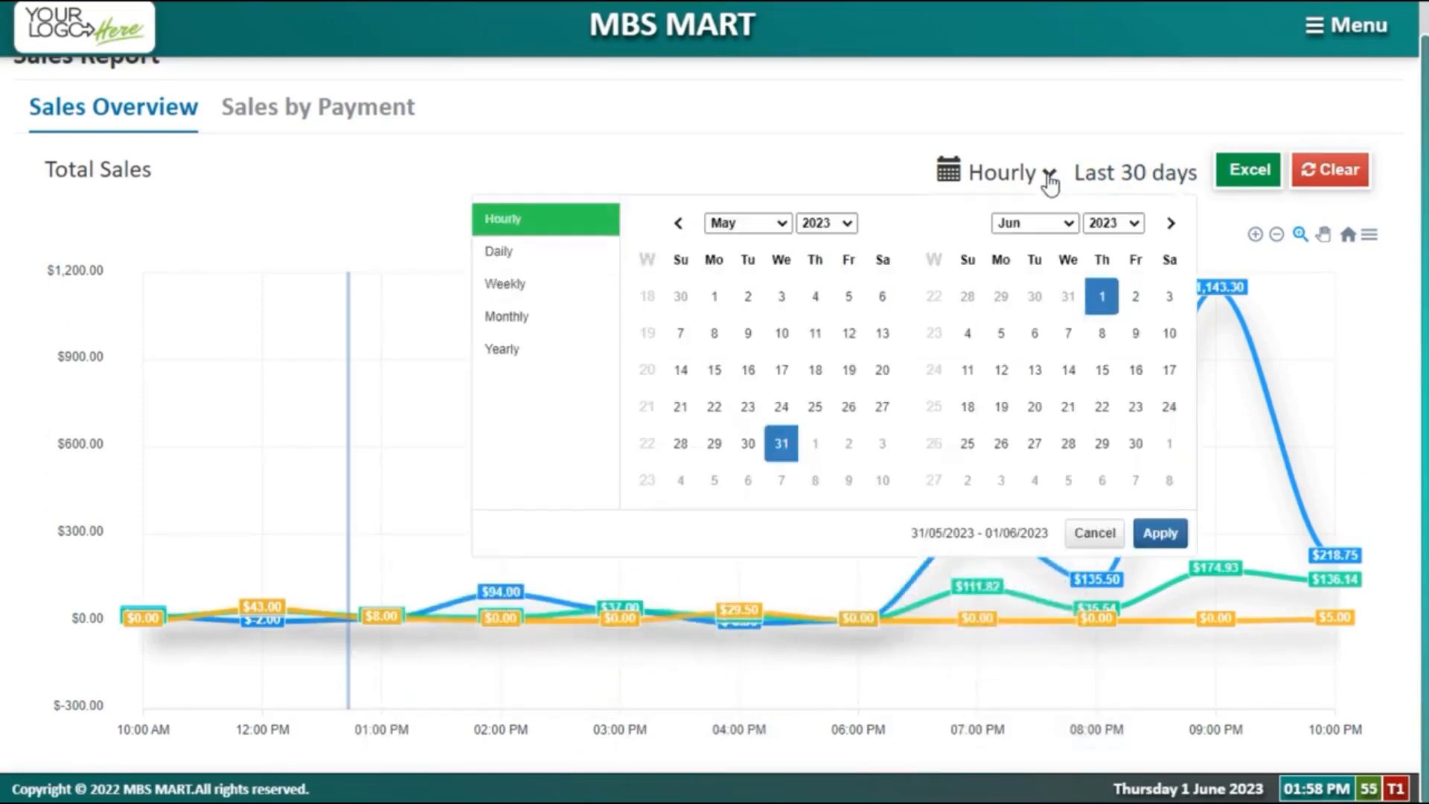
pyautogui.click(712, 301)
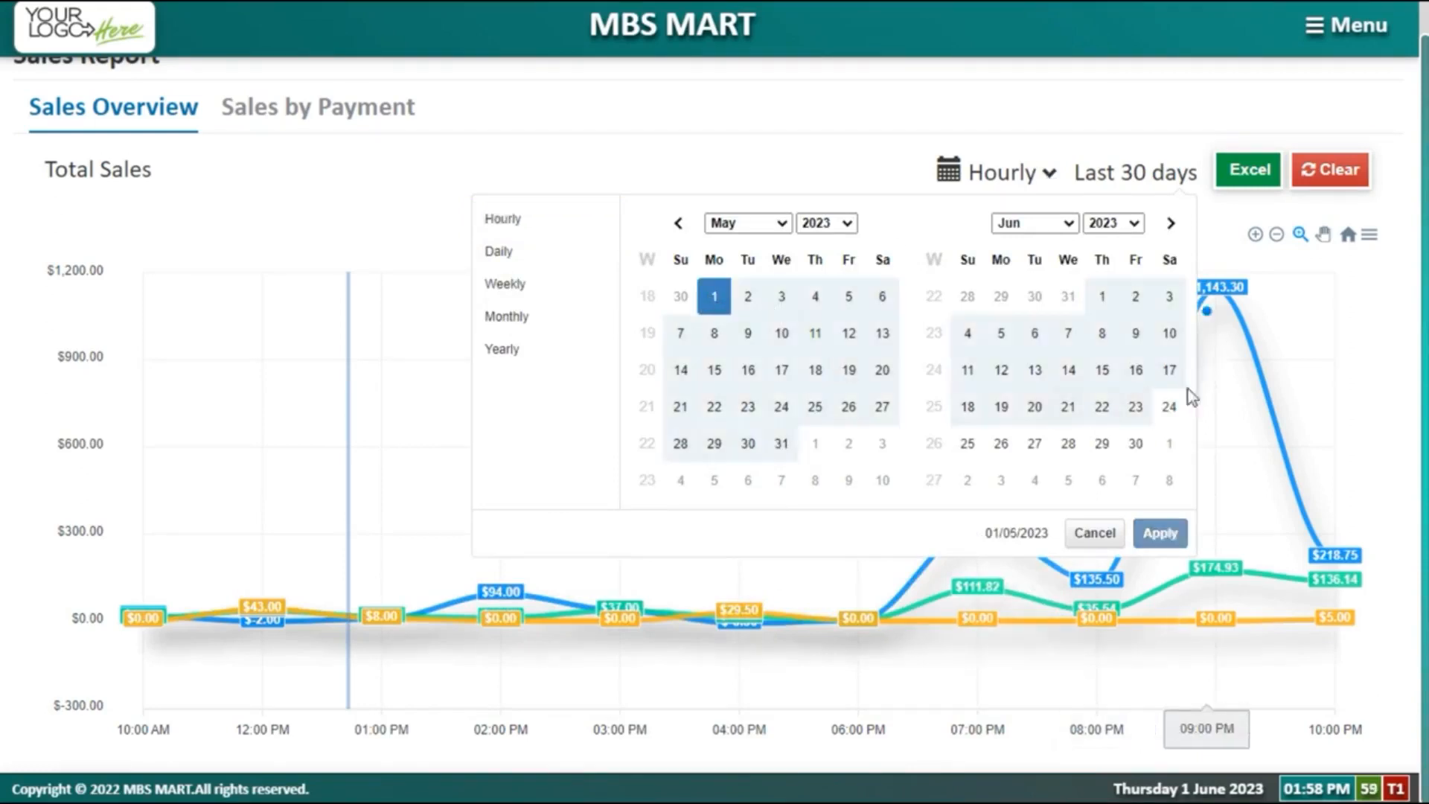
pyautogui.click(1135, 450)
pyautogui.click(1152, 541)
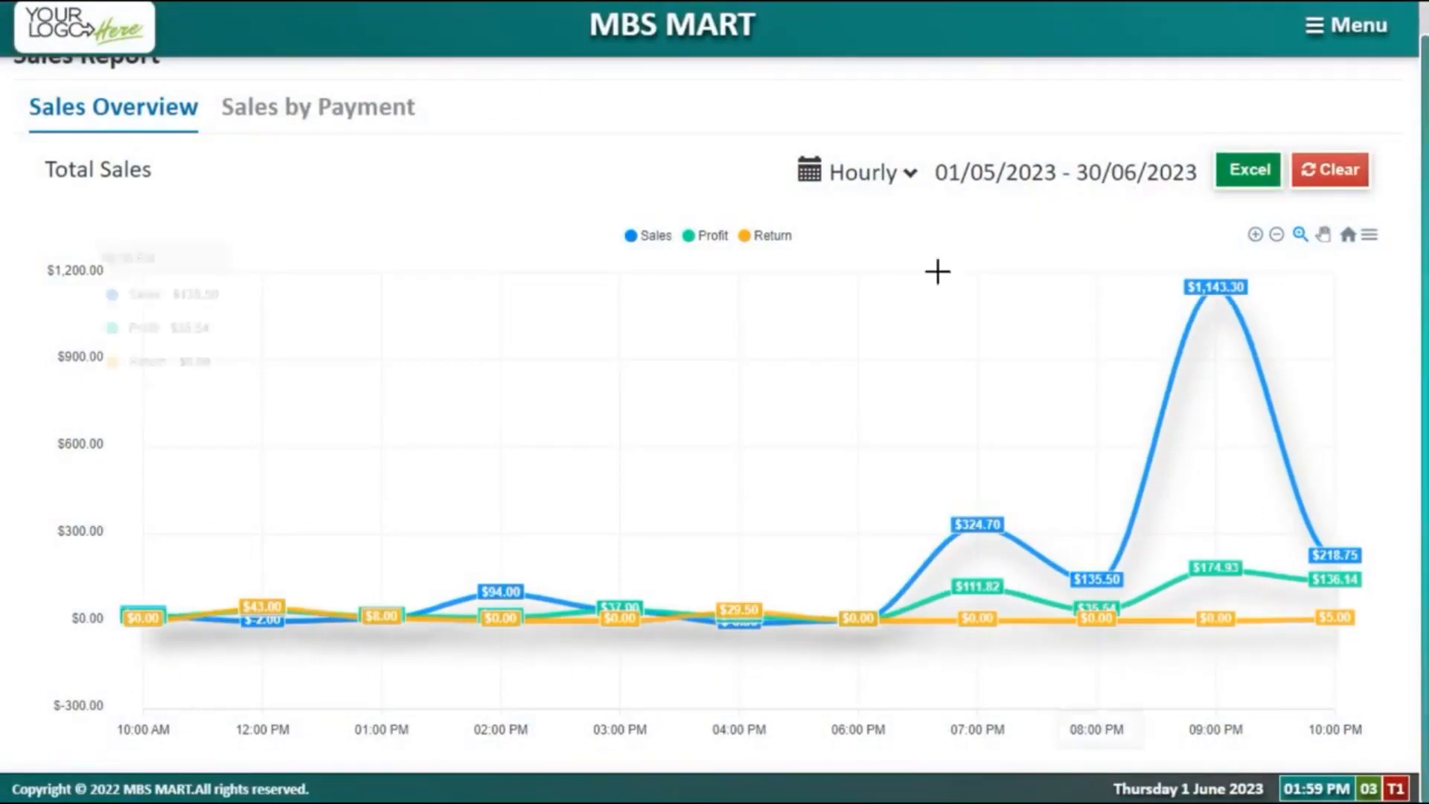
pyautogui.click(902, 179)
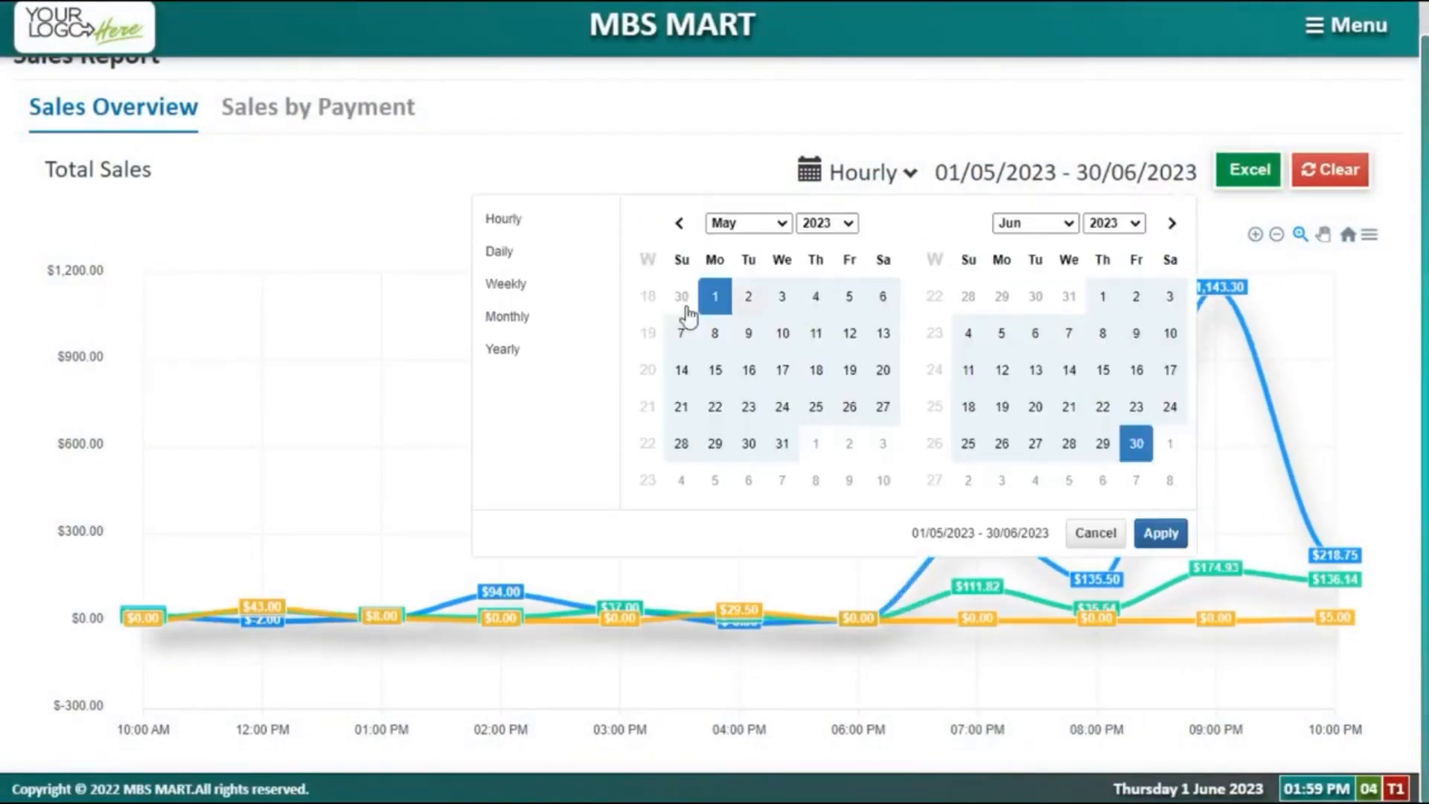
pyautogui.click(543, 295)
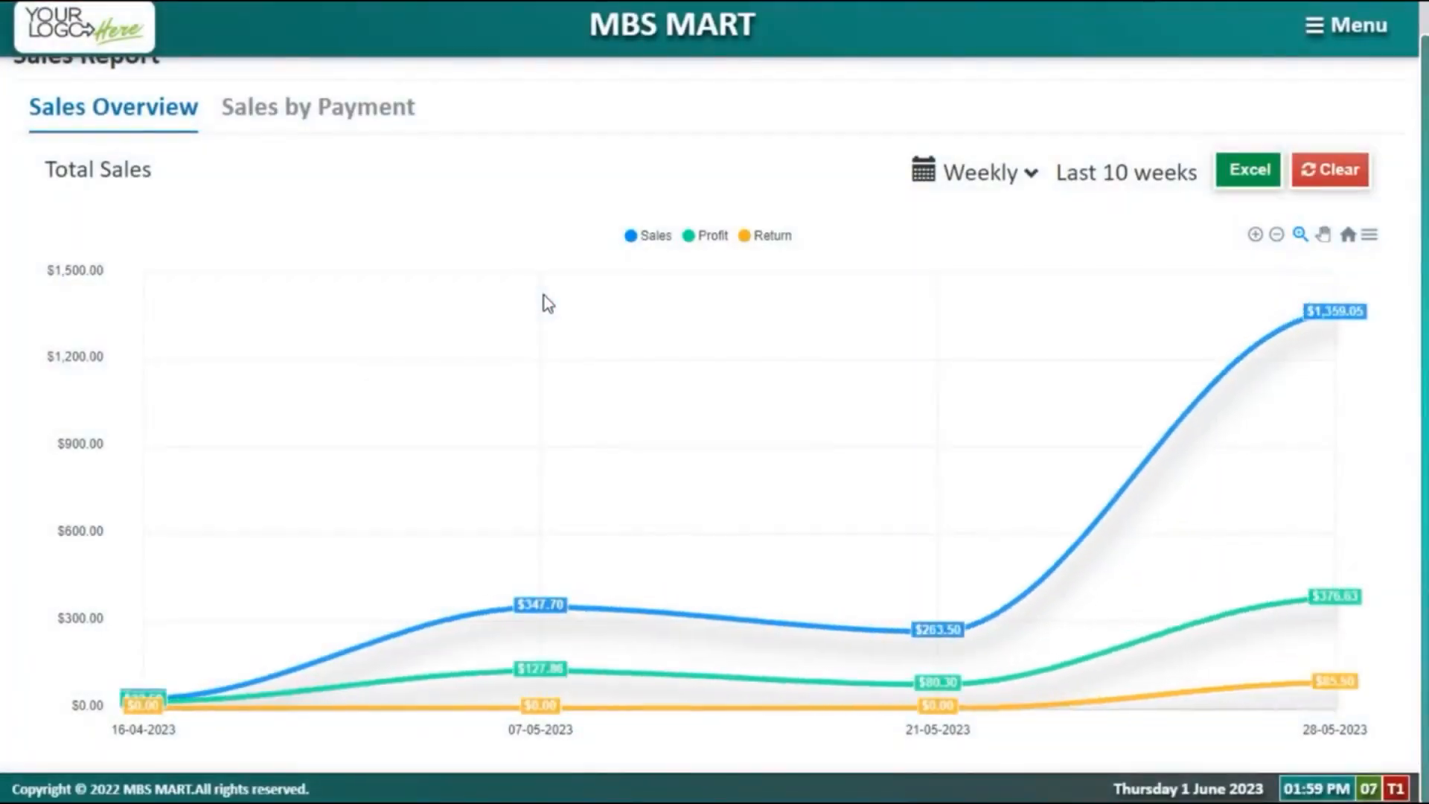
pyautogui.moveTo(574, 293)
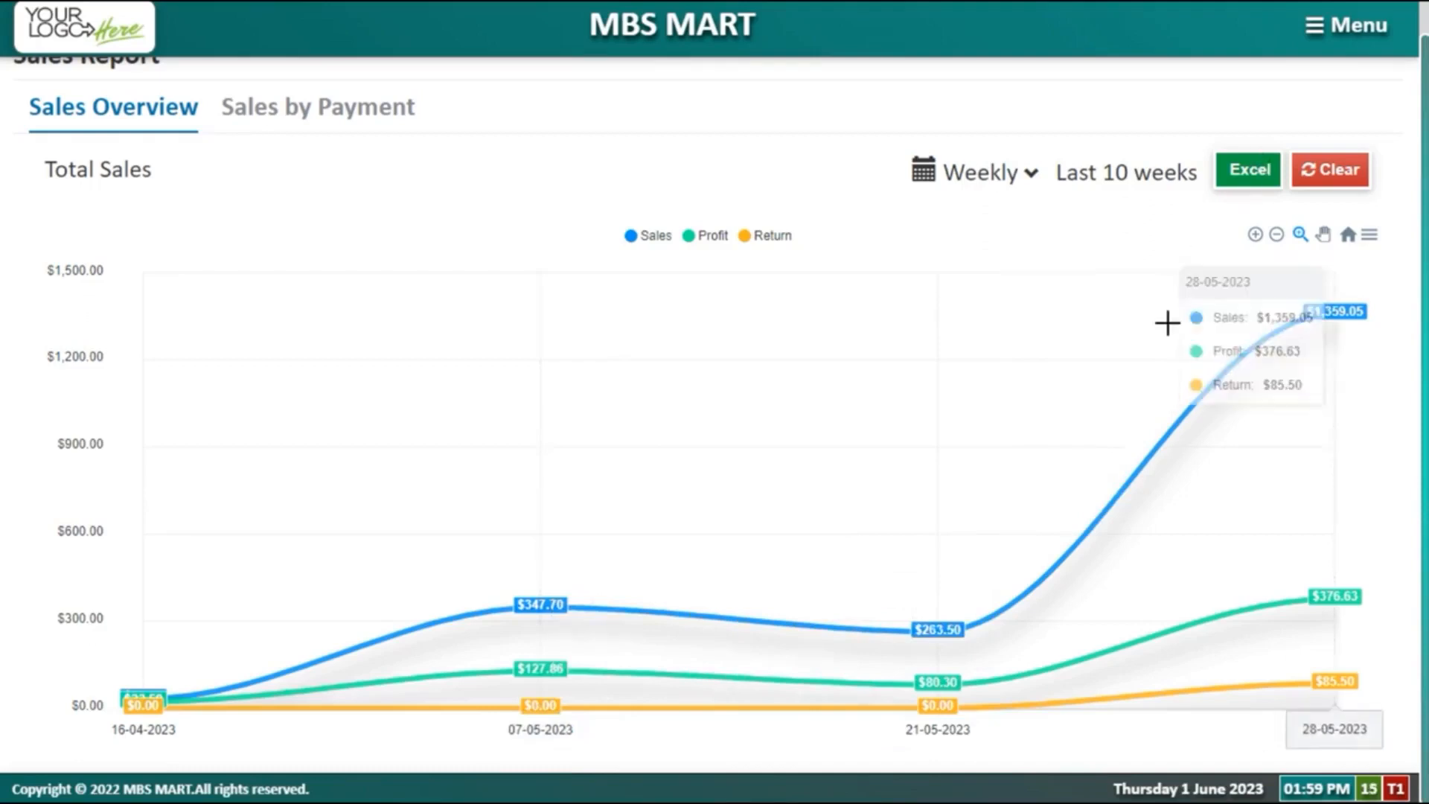
pyautogui.click(346, 115)
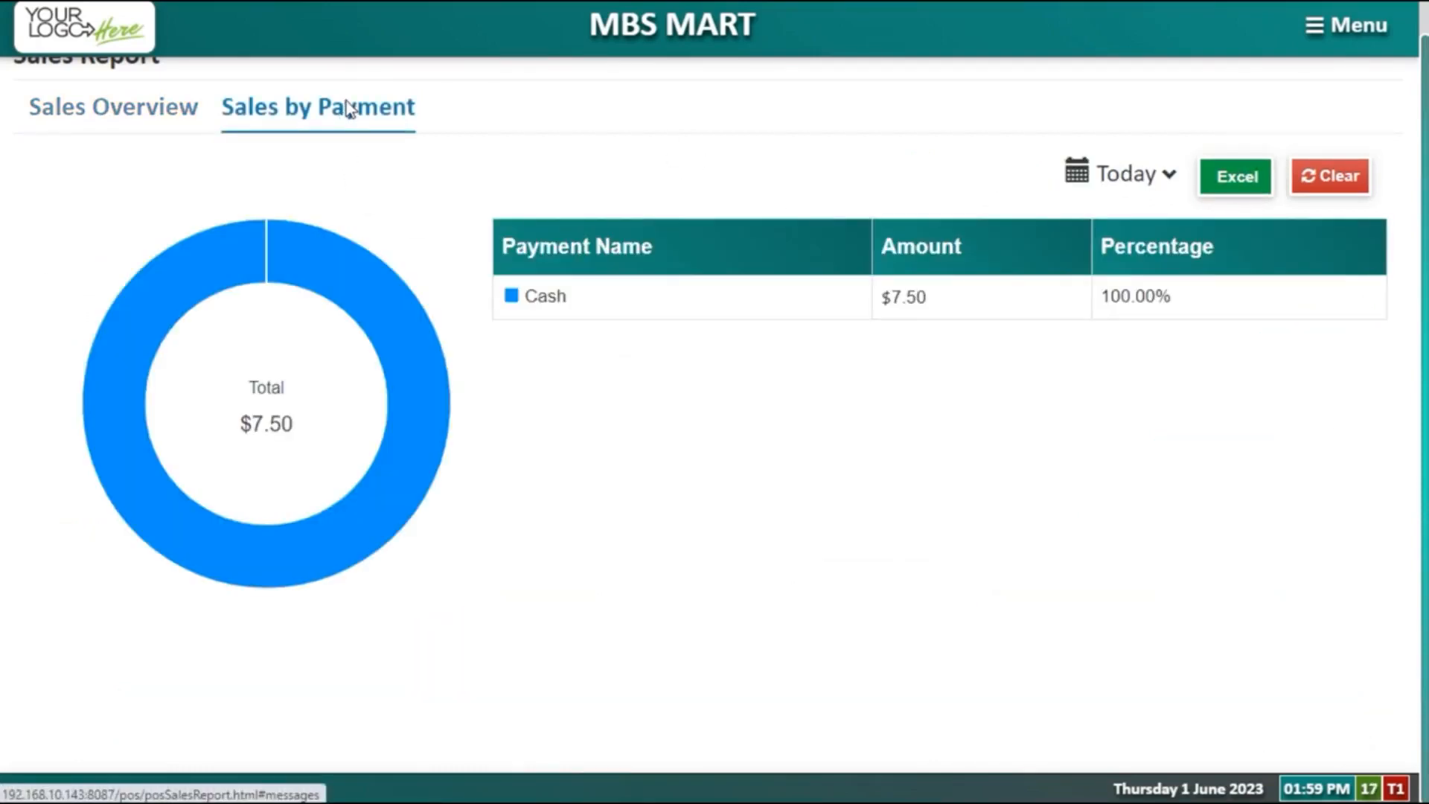
# Step: Limit the Sales by Payment report to the last 7 days, totalling $1,460.05
pyautogui.click(1112, 178)
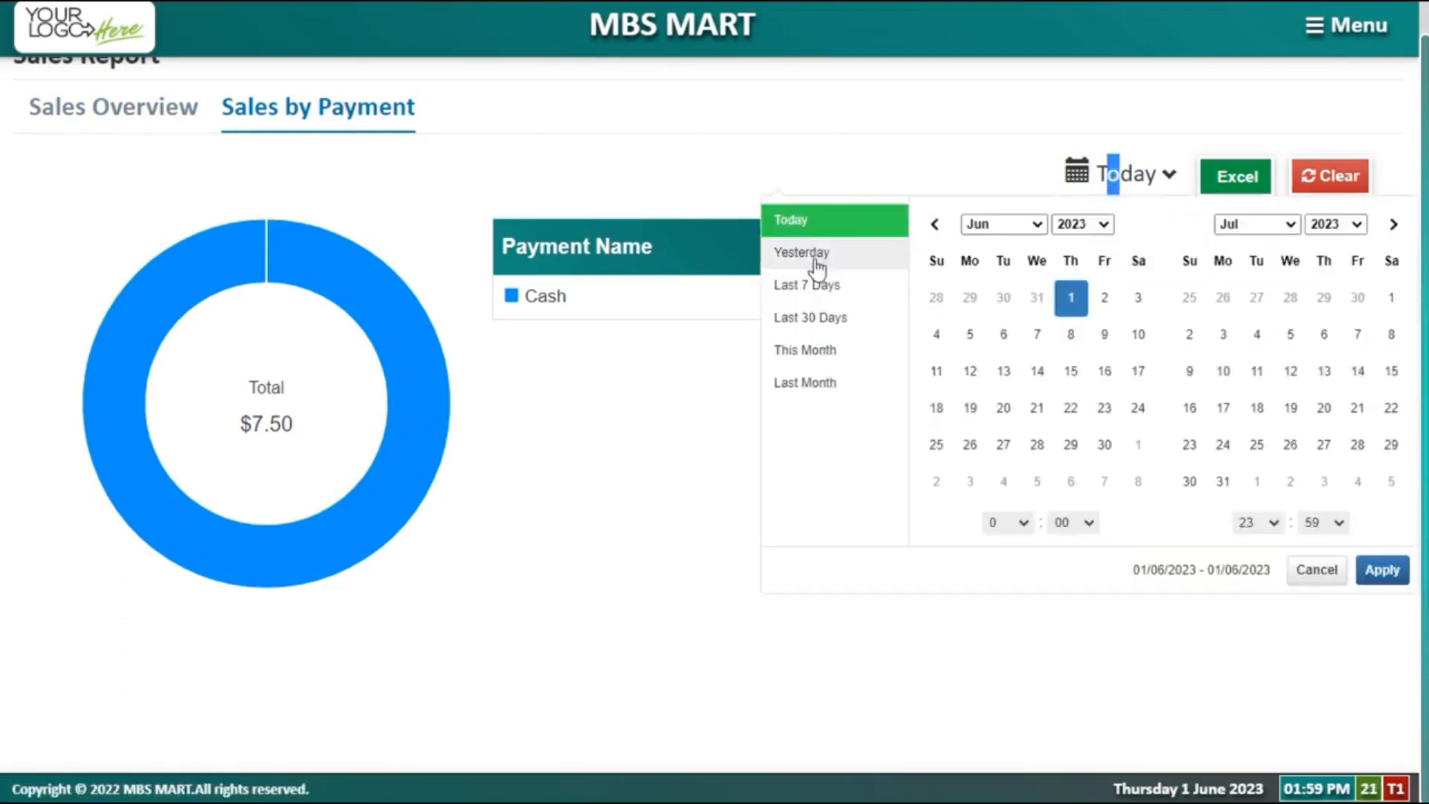
pyautogui.click(830, 303)
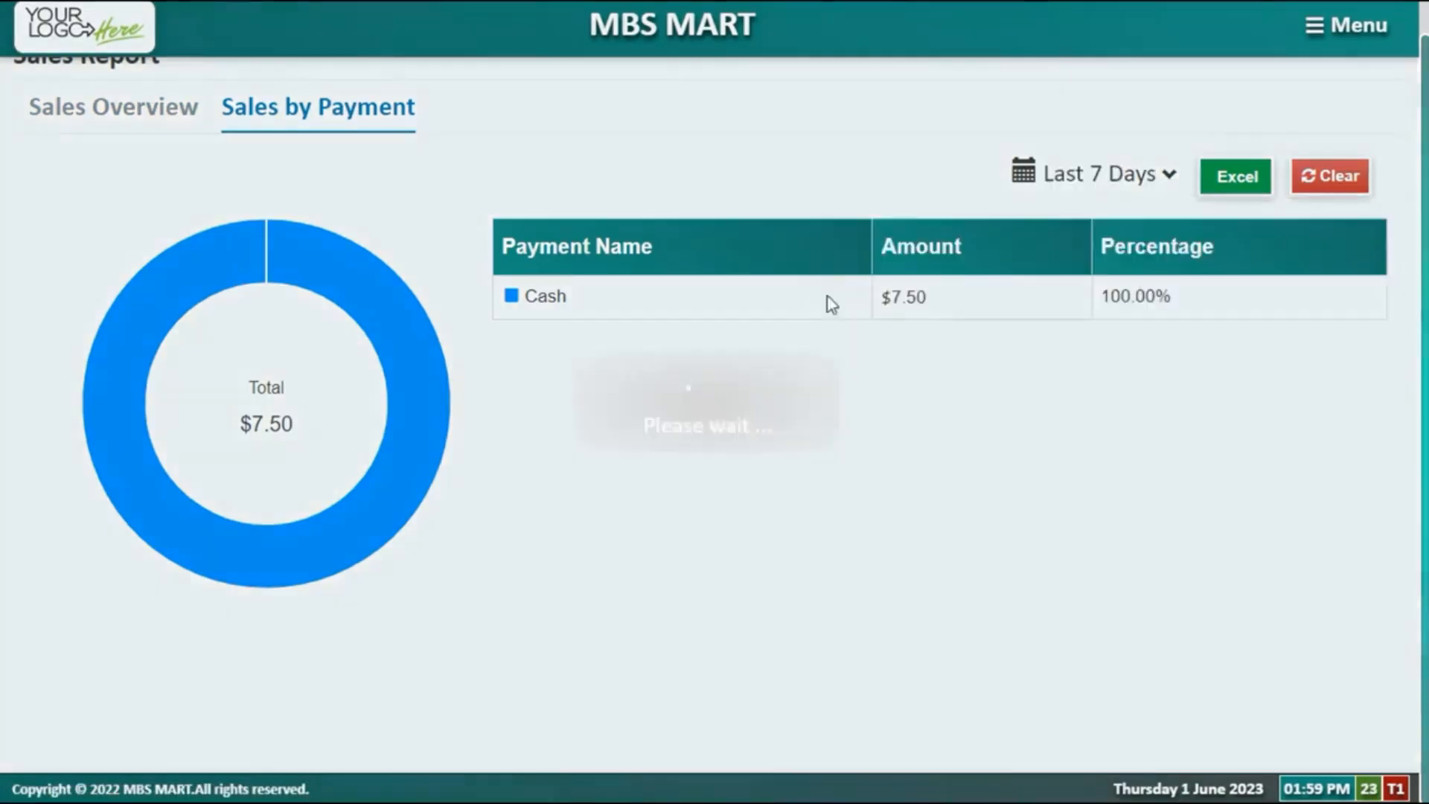
pyautogui.click(1084, 173)
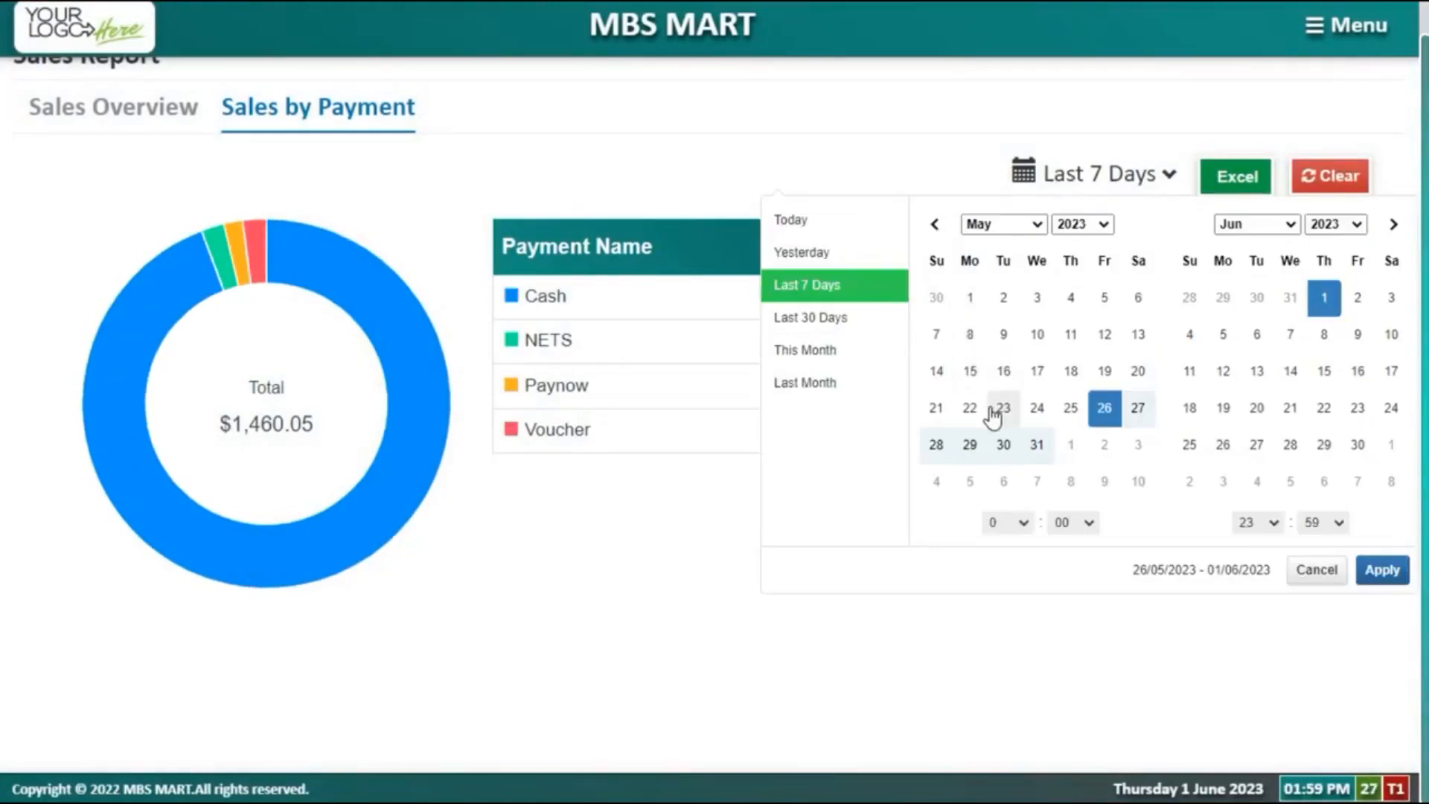
pyautogui.click(673, 543)
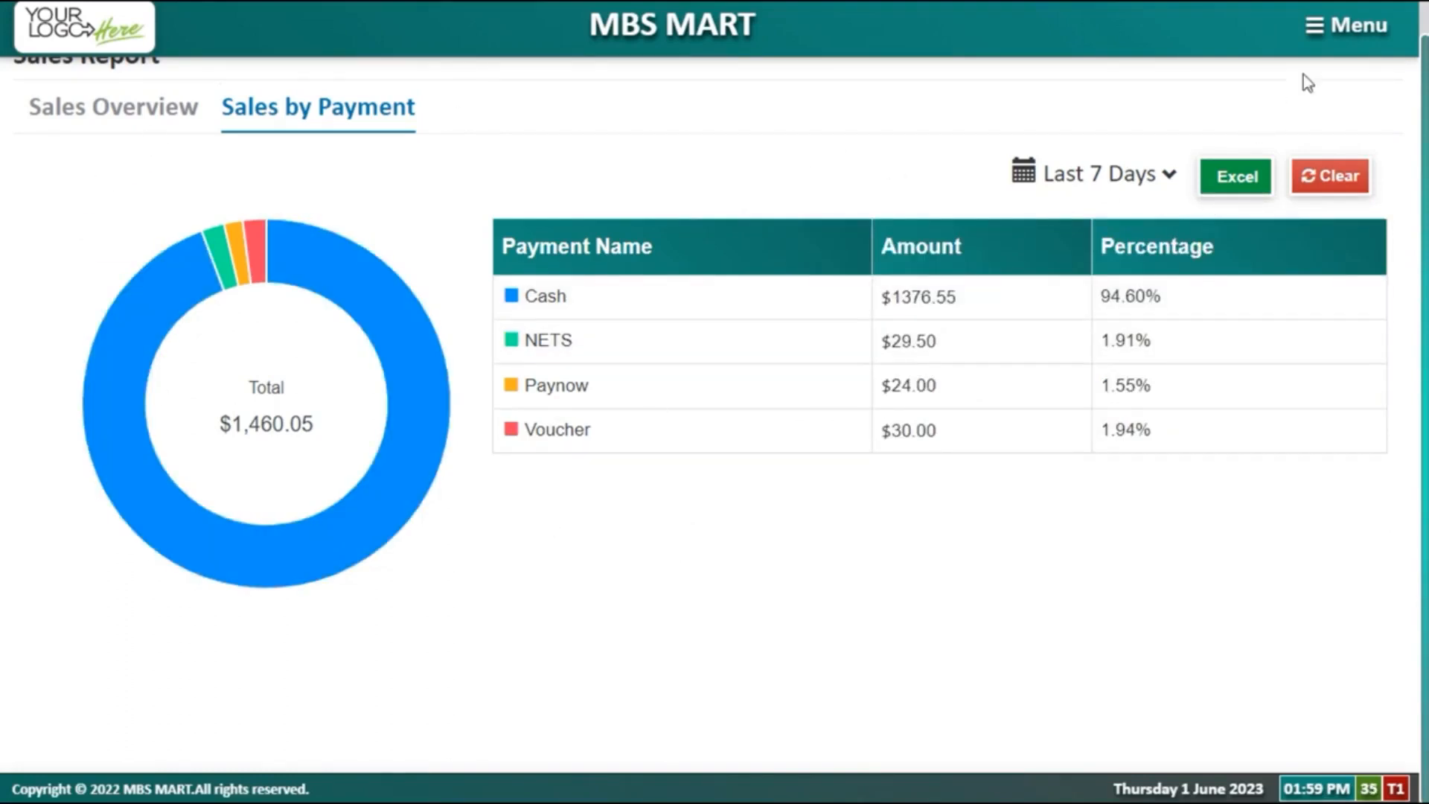
pyautogui.click(1348, 45)
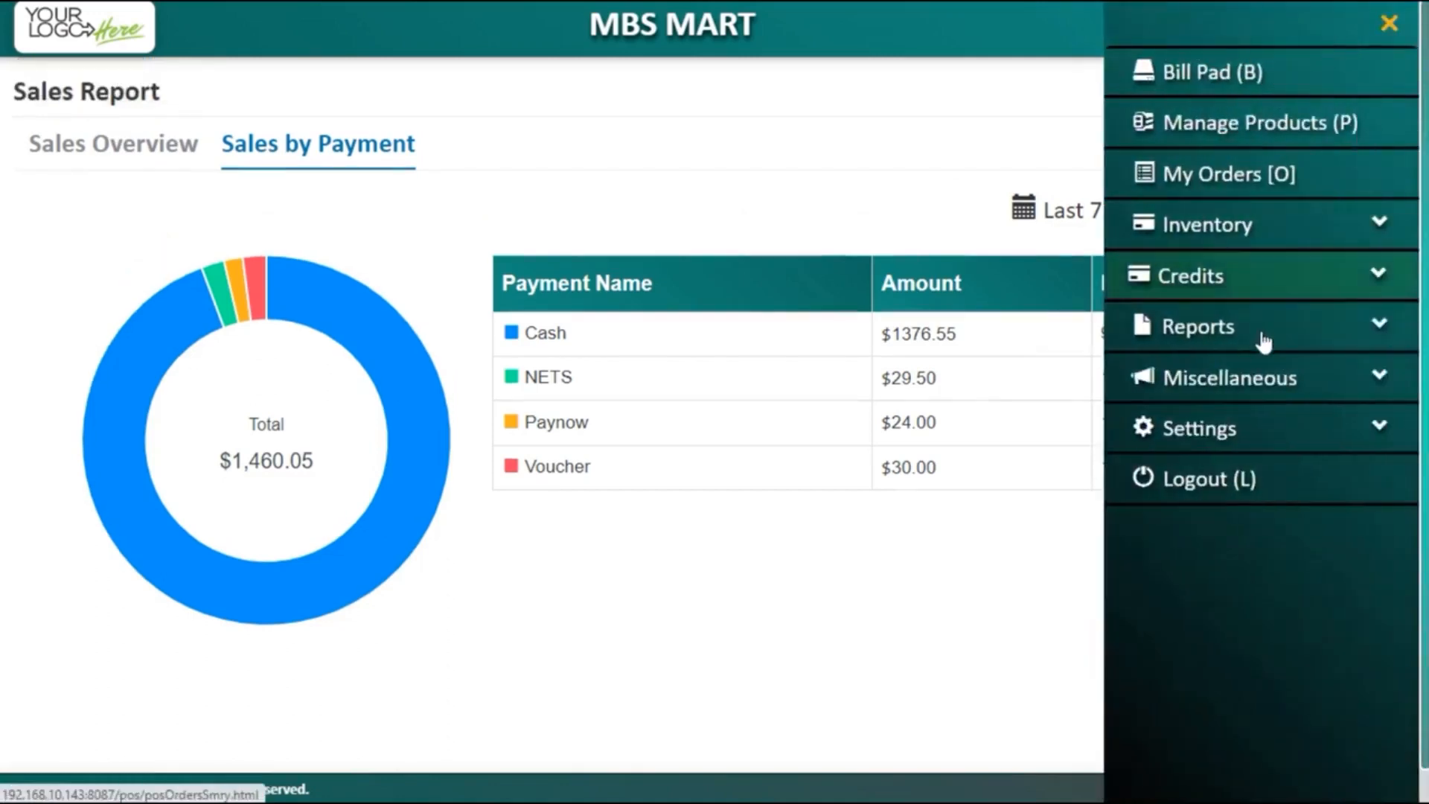
# Step: Open the Product Sales Report and list the top 50 products
pyautogui.click(1262, 336)
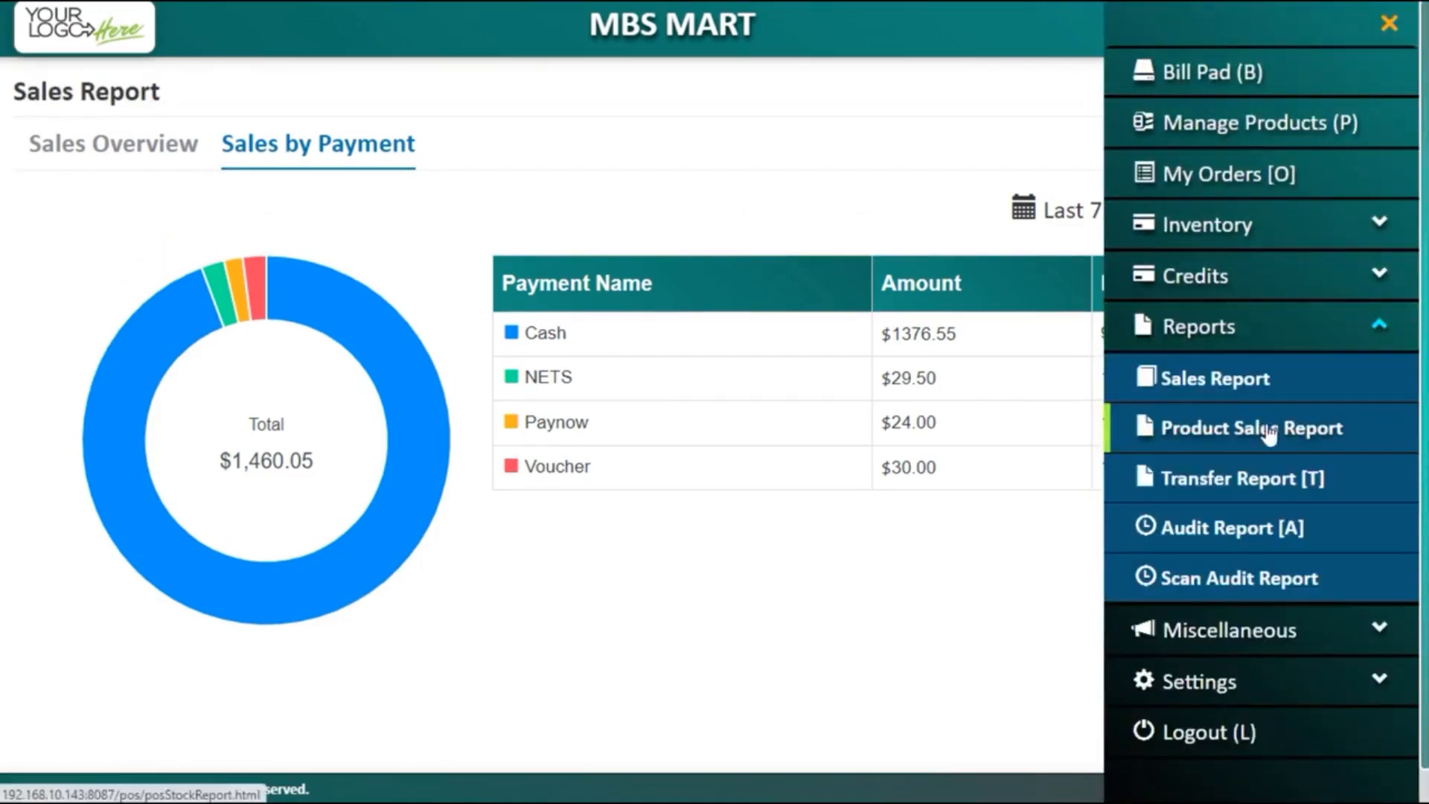
pyautogui.click(1265, 439)
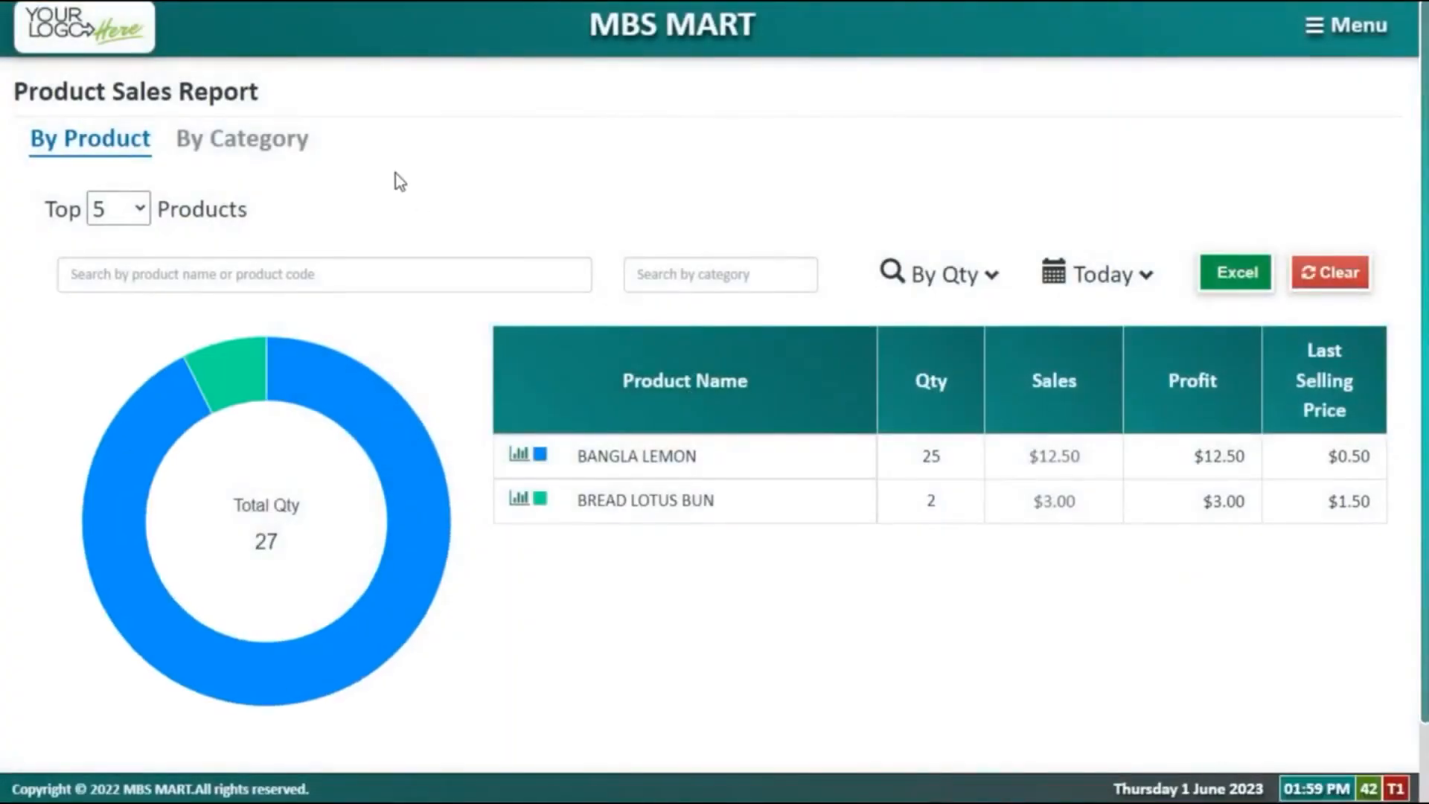
pyautogui.click(138, 209)
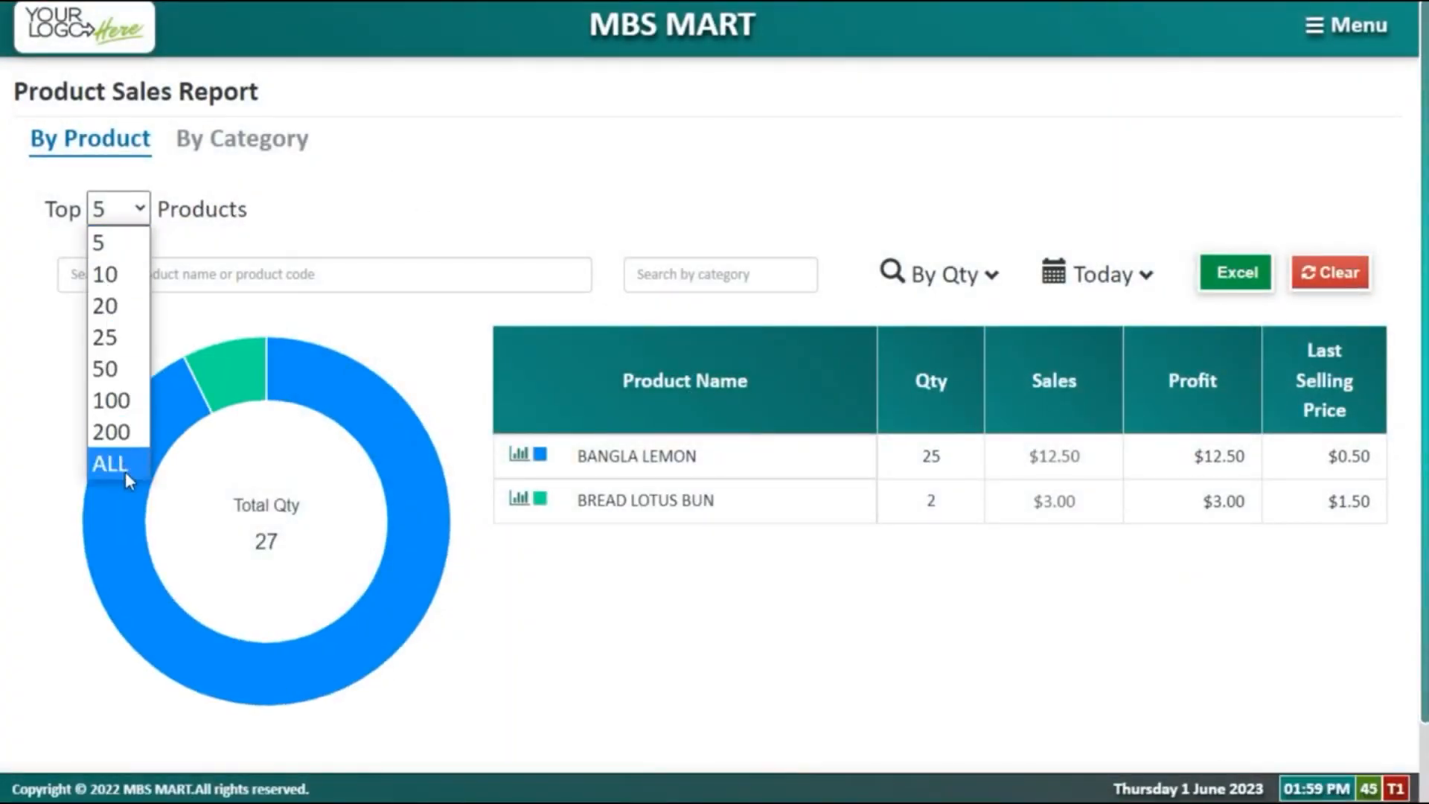
pyautogui.click(125, 368)
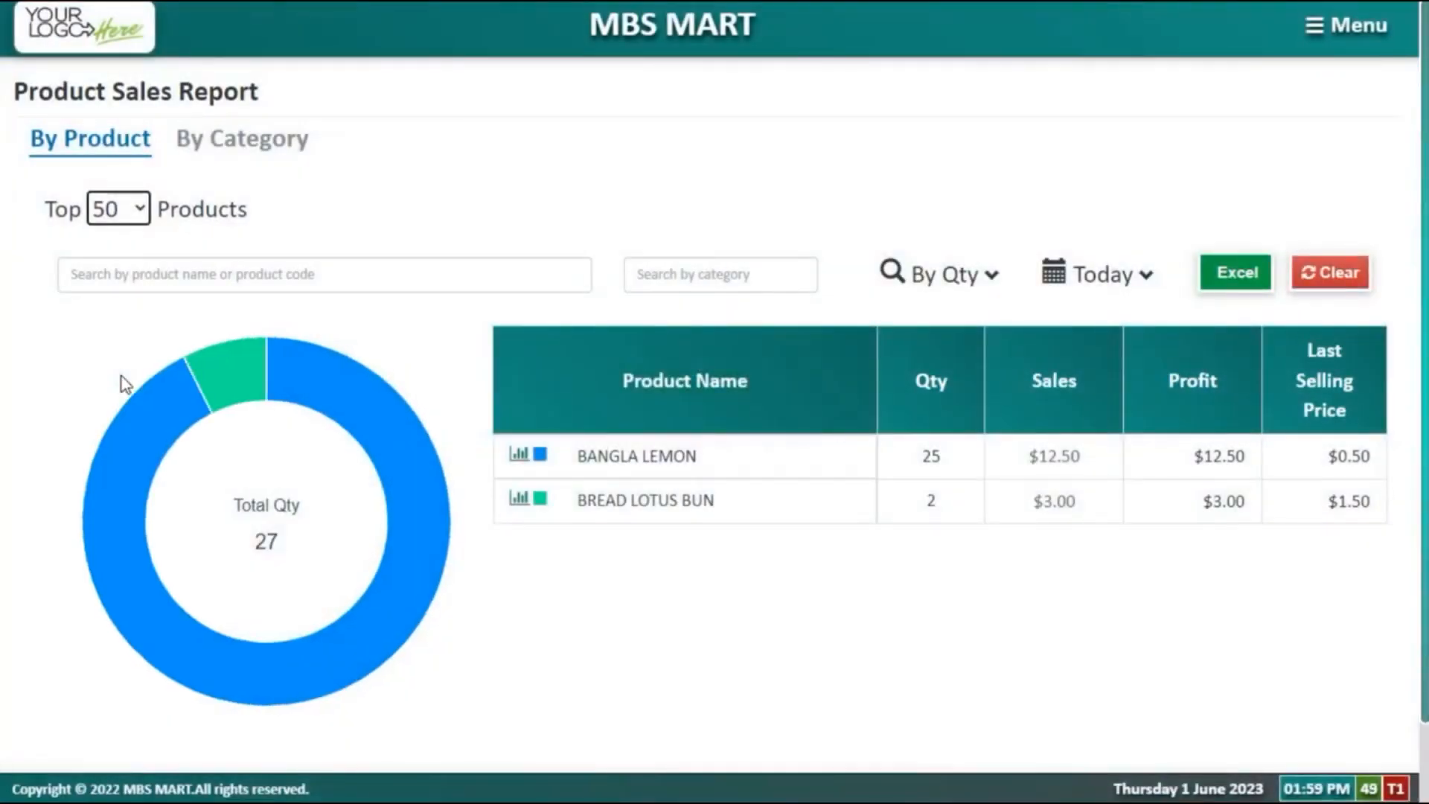
# Step: Set the product report to the last 30 days and rank products by sales value
pyautogui.click(1109, 291)
pyautogui.click(1106, 285)
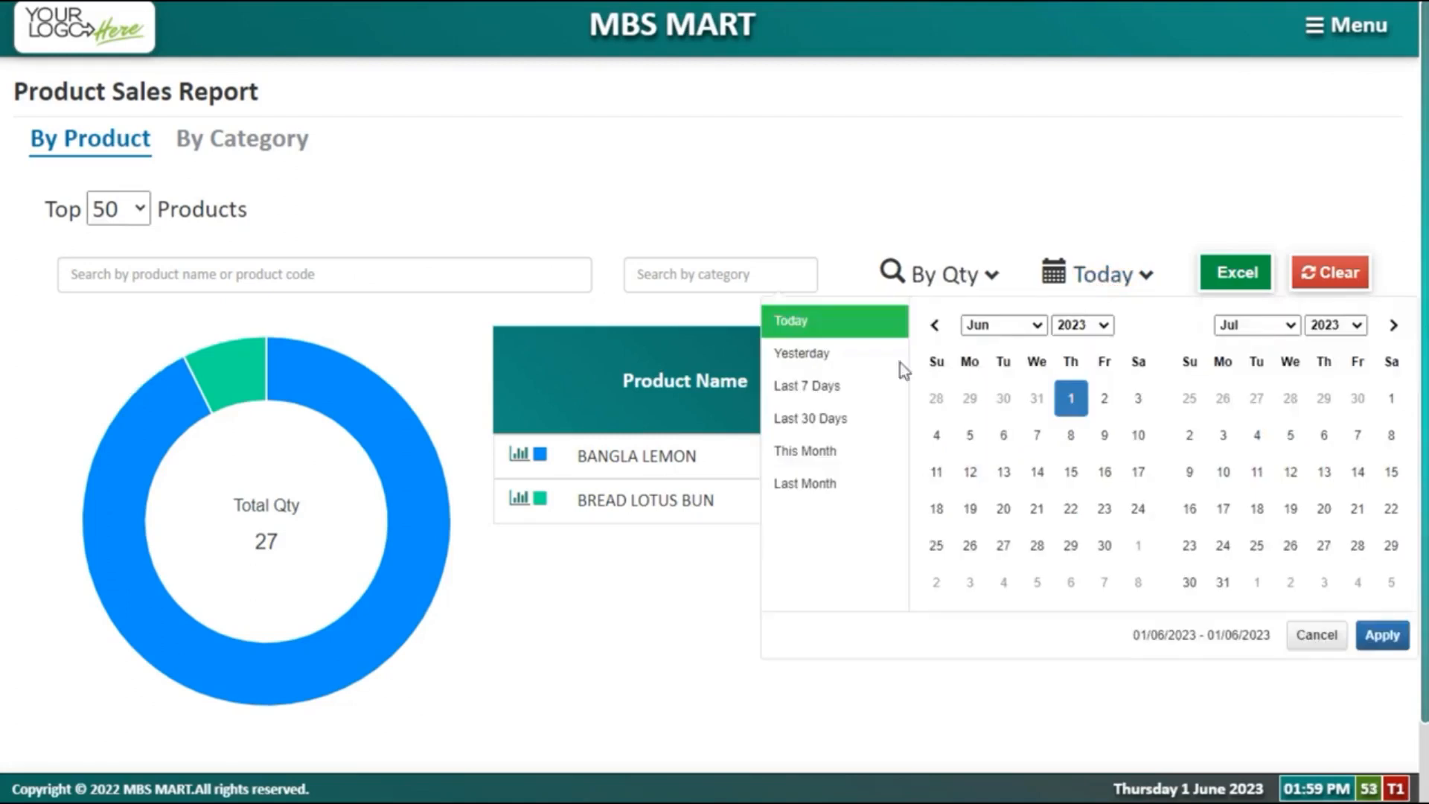
pyautogui.click(818, 419)
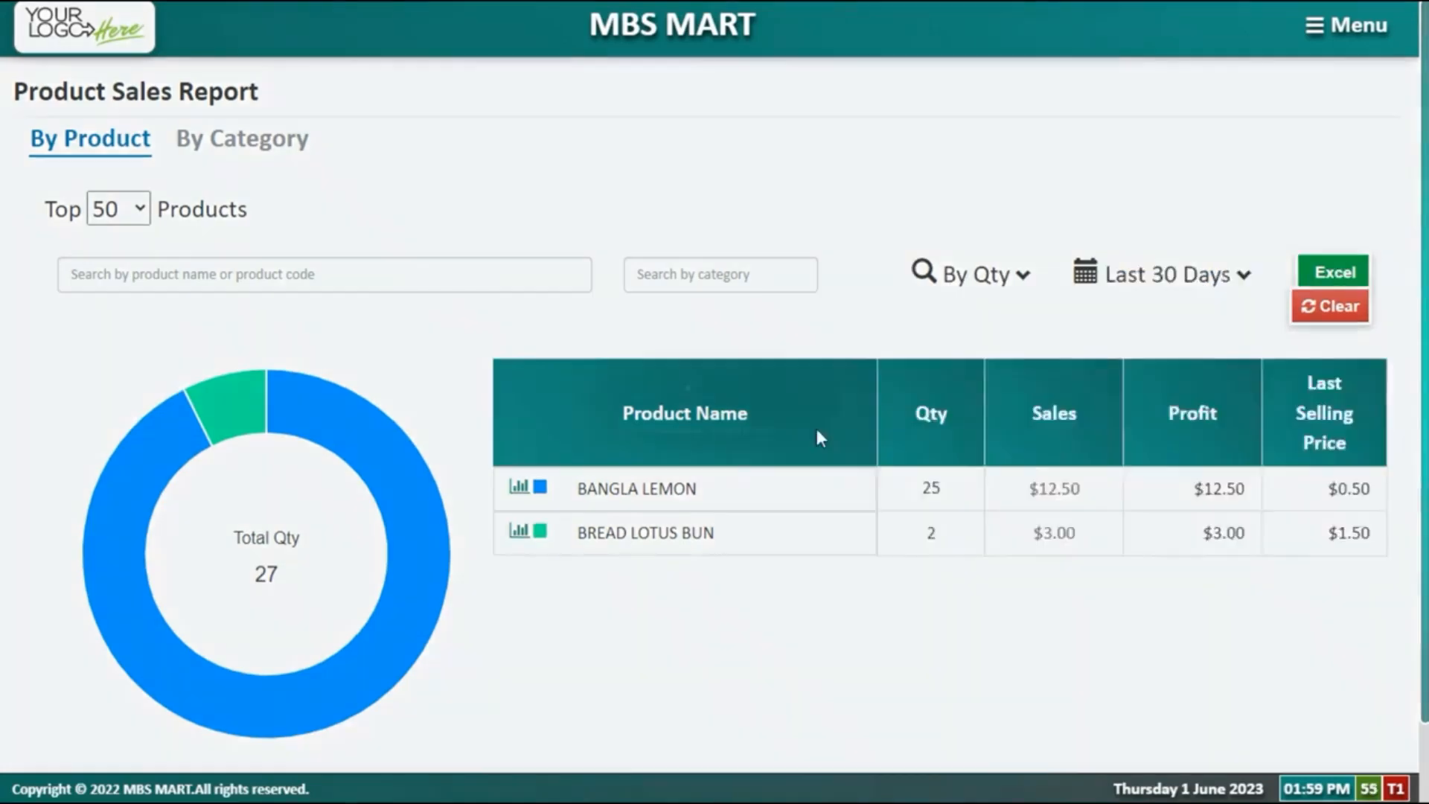
pyautogui.scroll(-2, 815, 425)
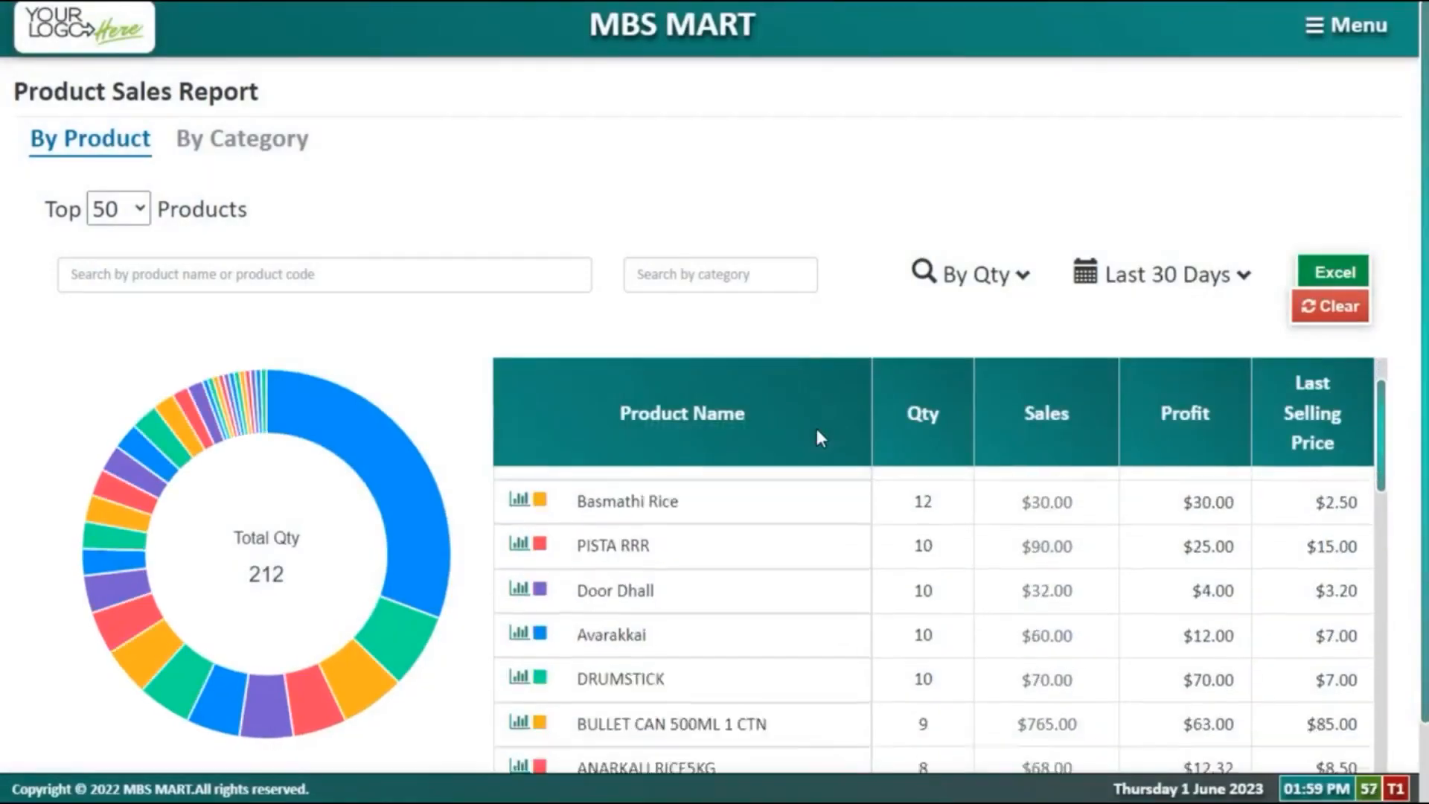
pyautogui.scroll(-4, 794, 504)
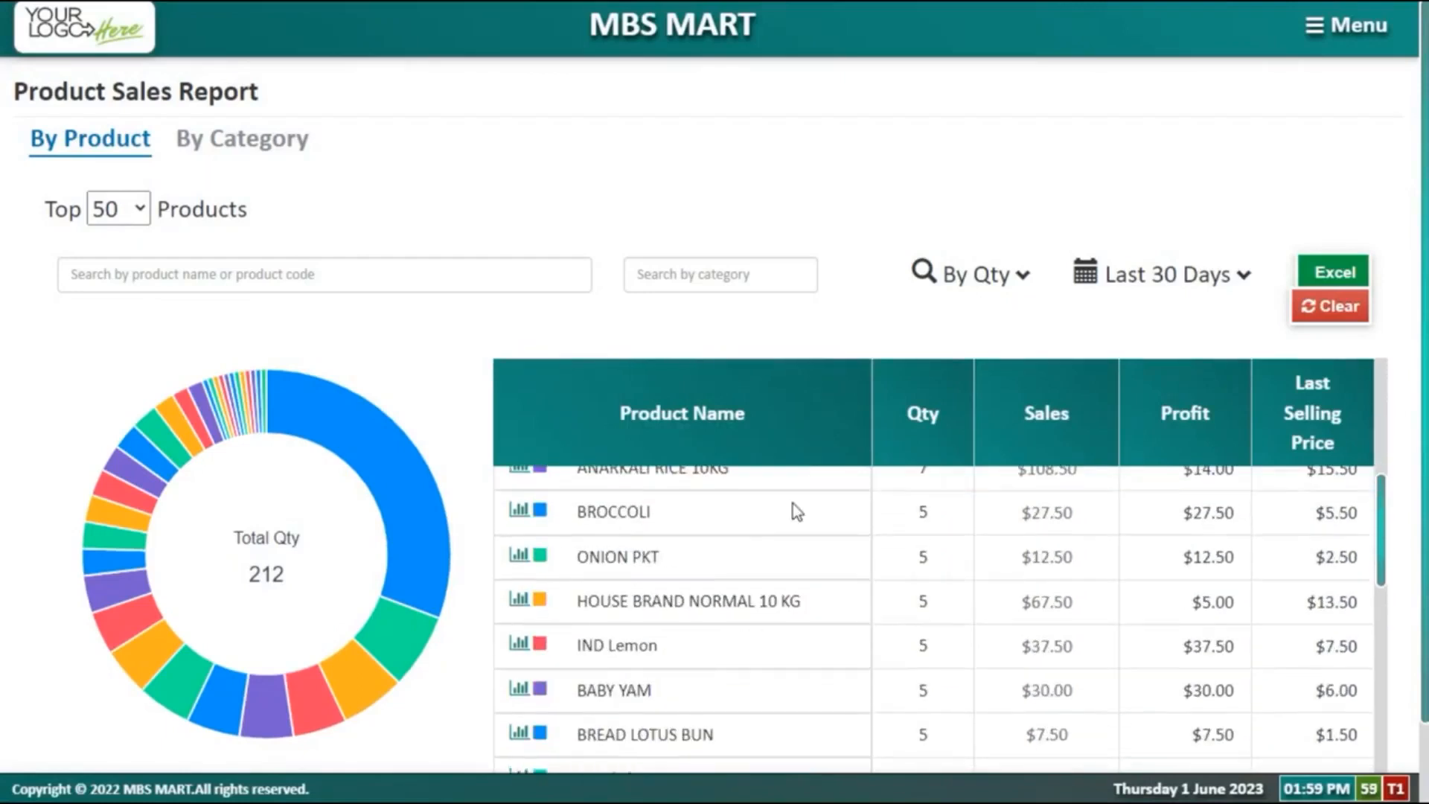
pyautogui.scroll(7, 785, 517)
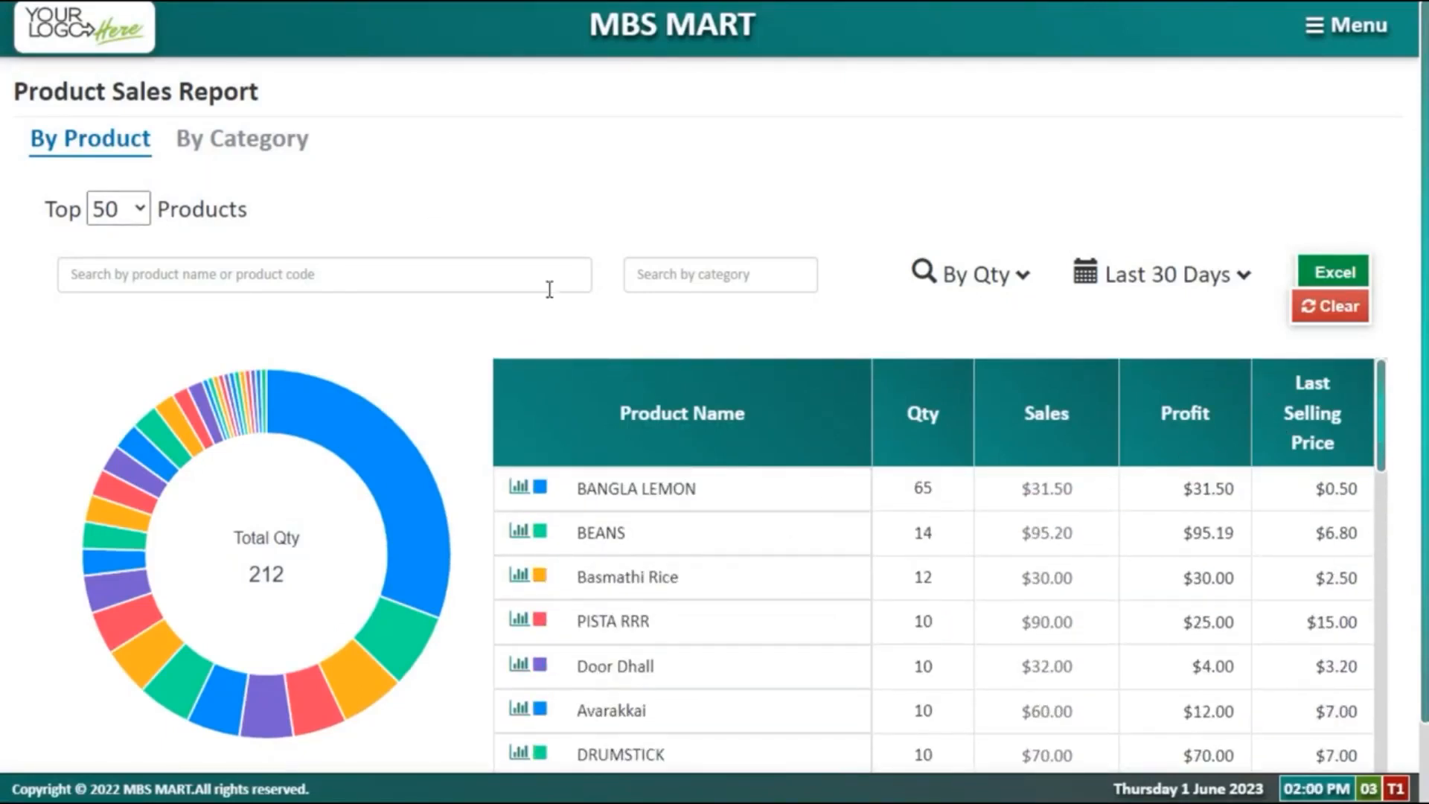
pyautogui.click(1017, 277)
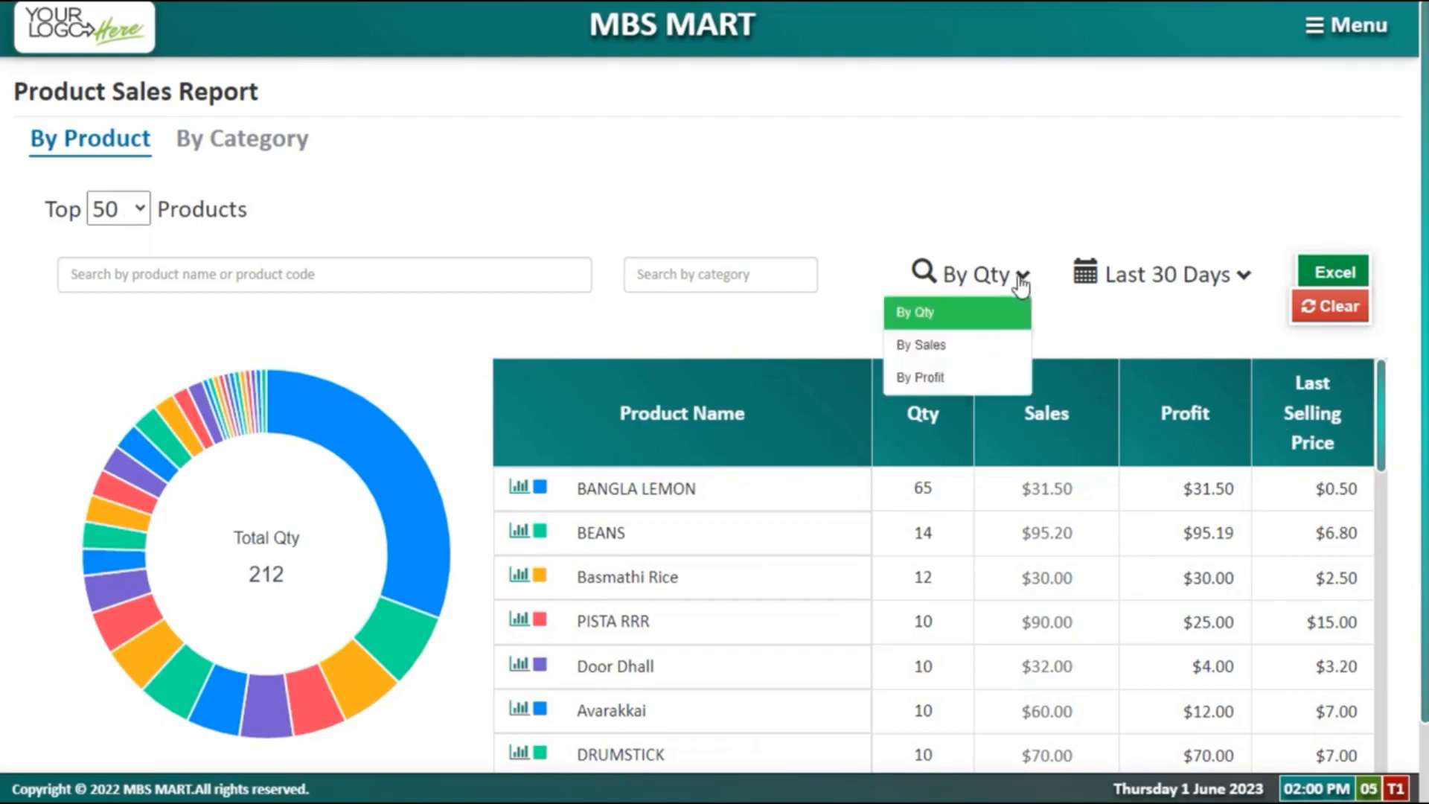
pyautogui.click(960, 339)
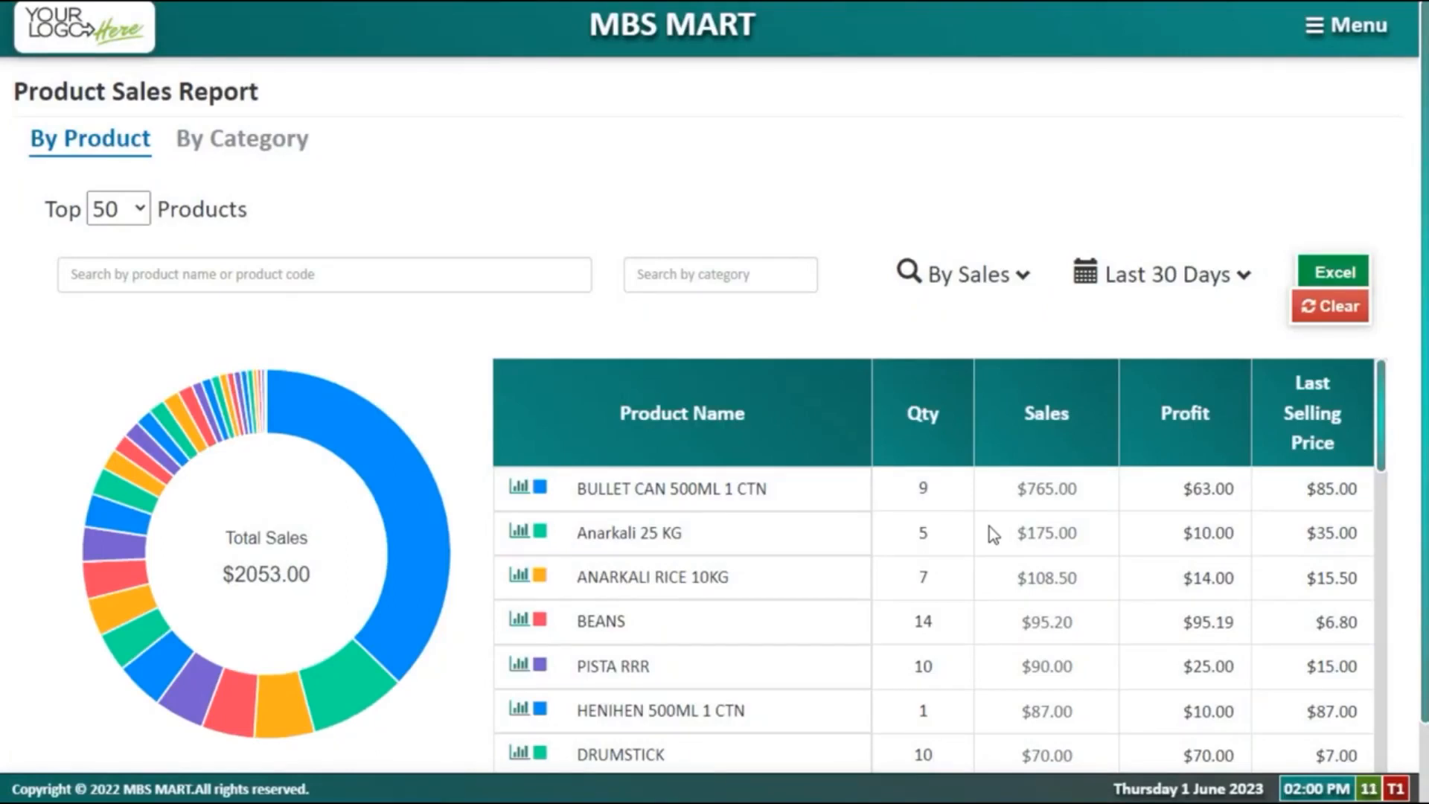
# Step: View the BEANS transaction history, then close it
pyautogui.scroll(-2, 990, 527)
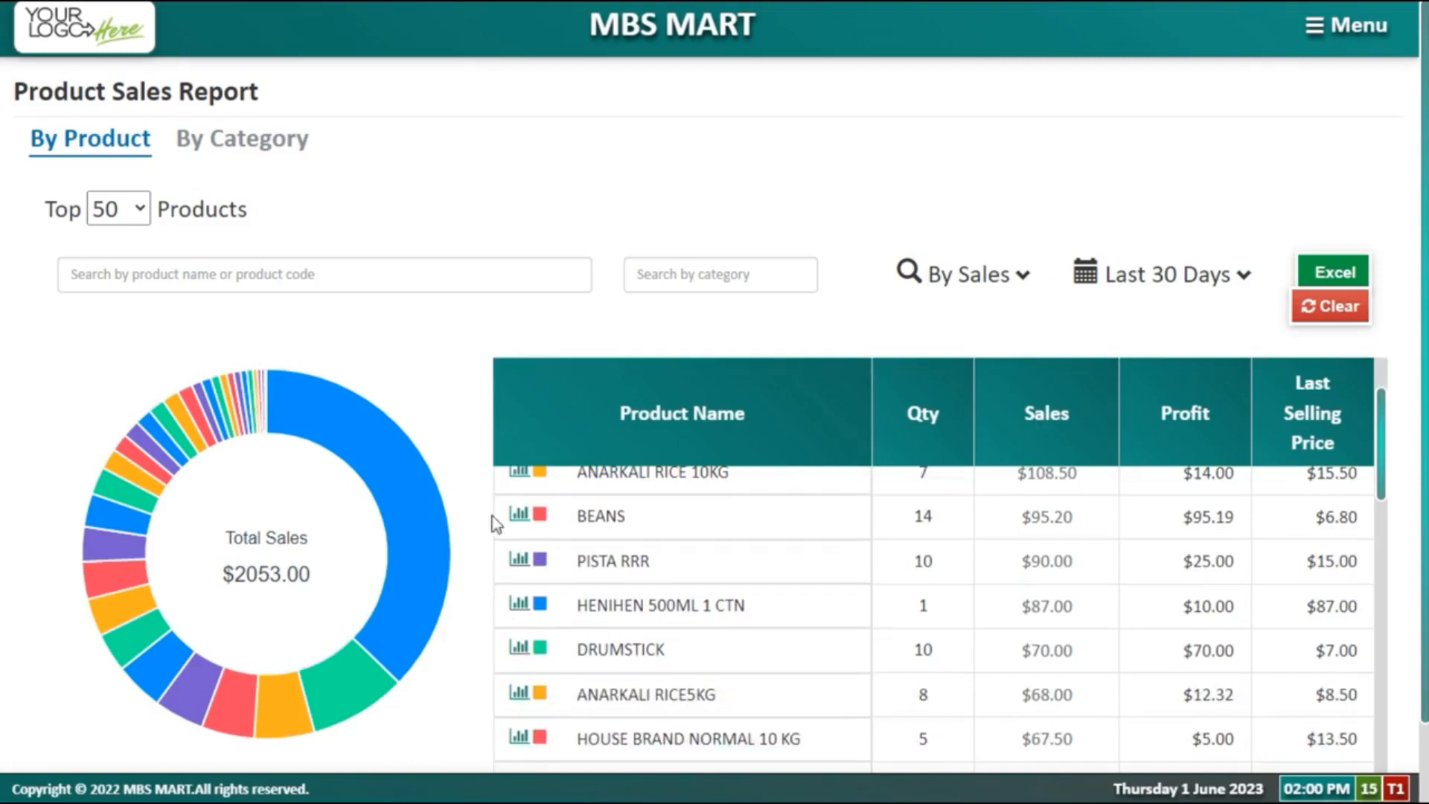
pyautogui.click(525, 513)
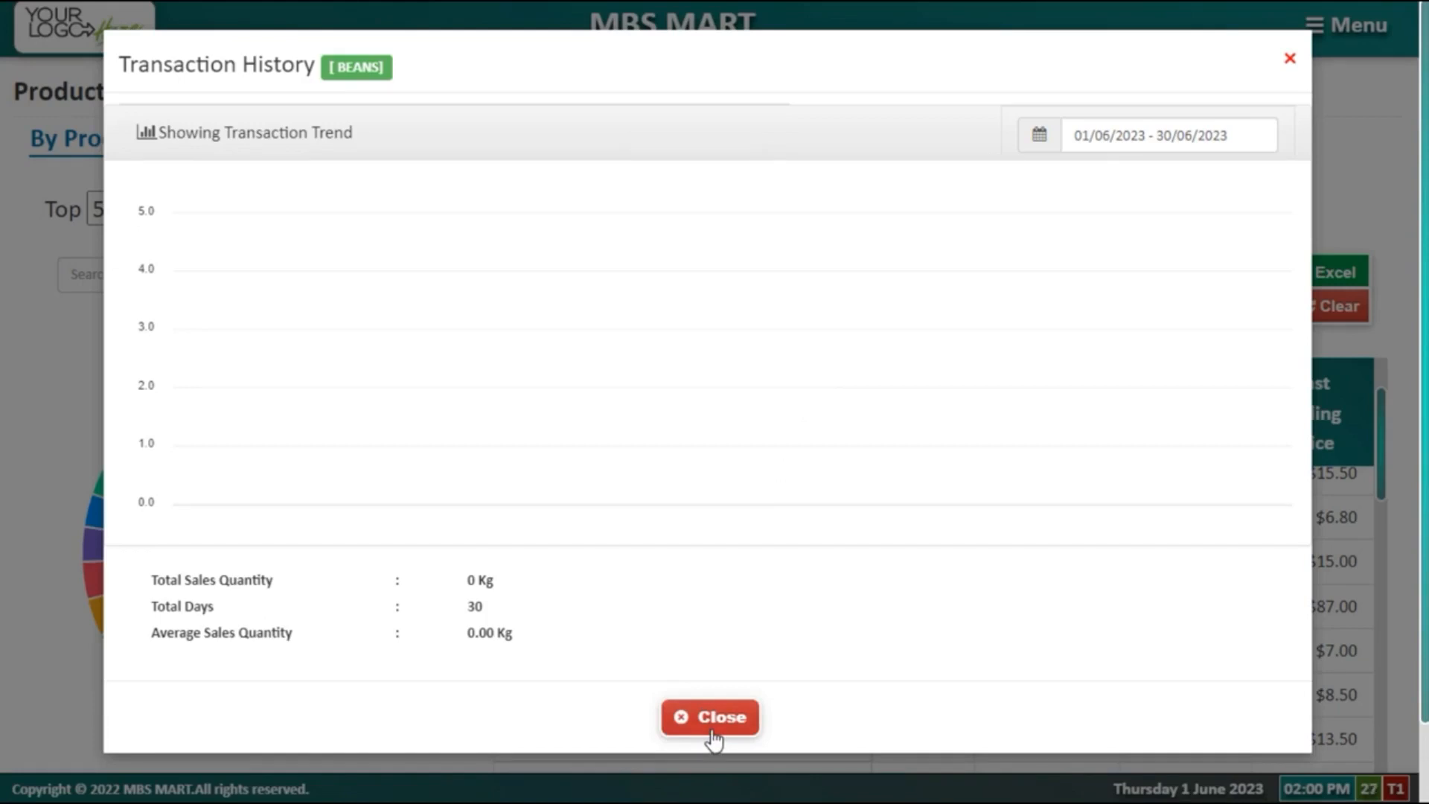
pyautogui.click(1291, 61)
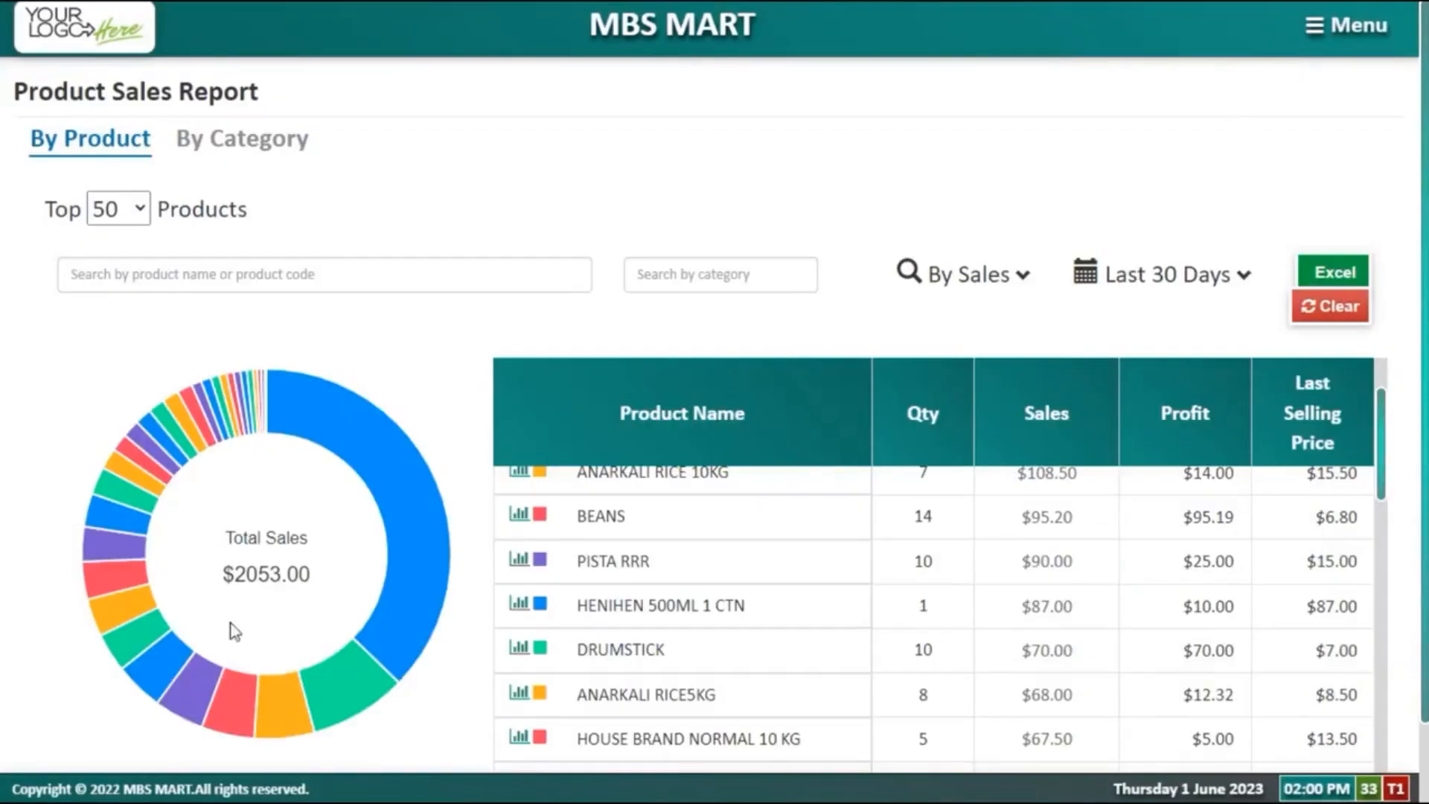
# Step: Switch to By Category and show the top 20 categories for this month
pyautogui.click(219, 145)
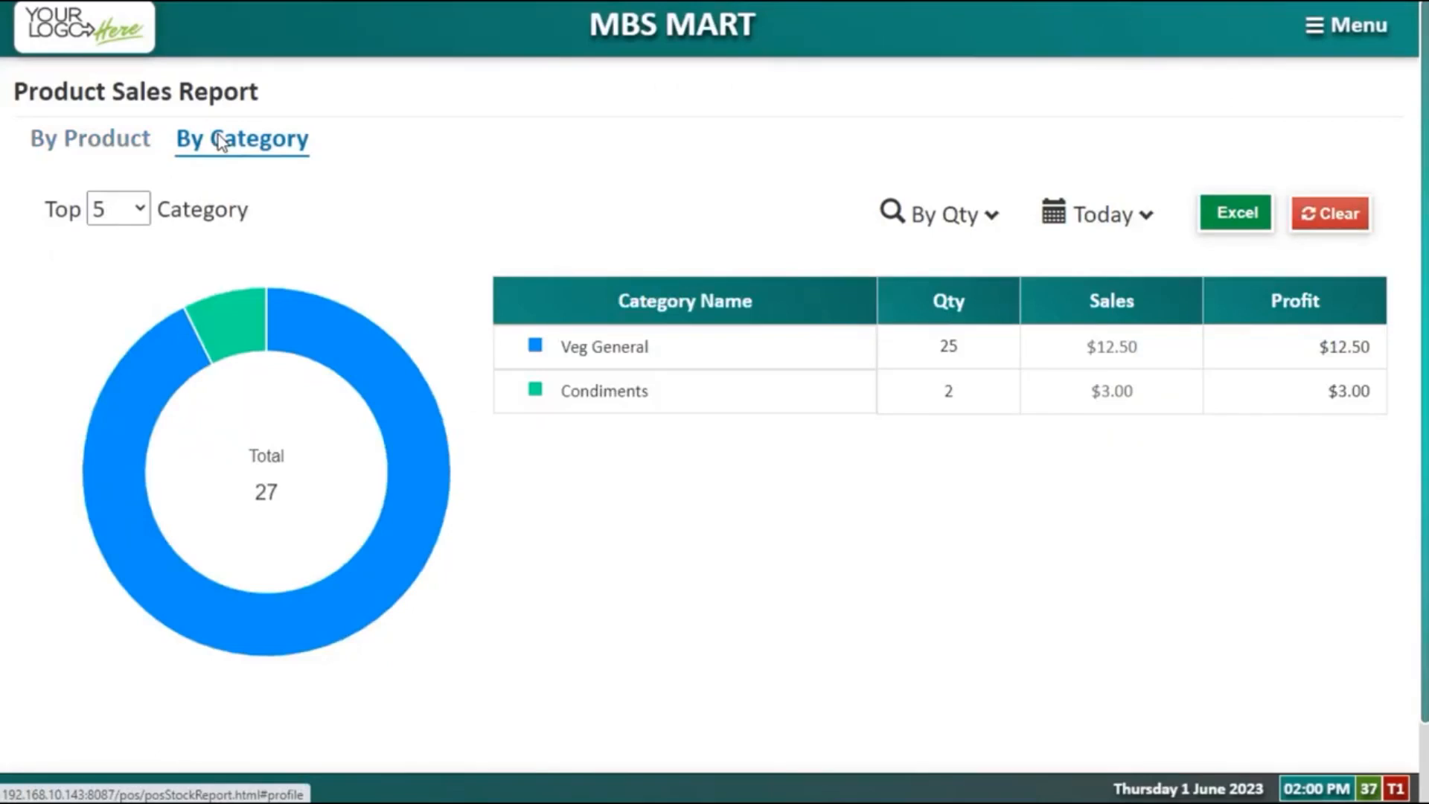
pyautogui.click(141, 214)
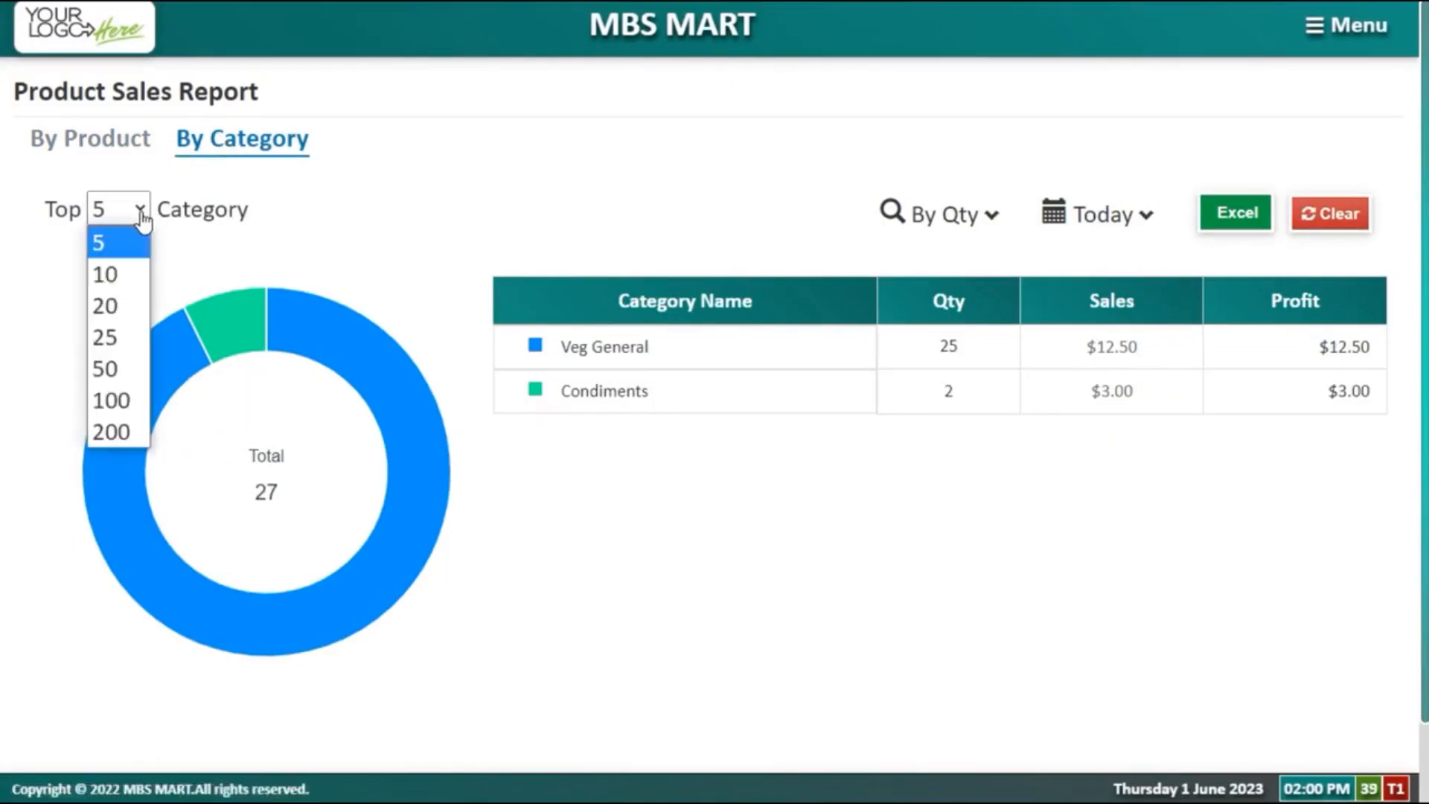
pyautogui.click(132, 317)
pyautogui.click(1109, 221)
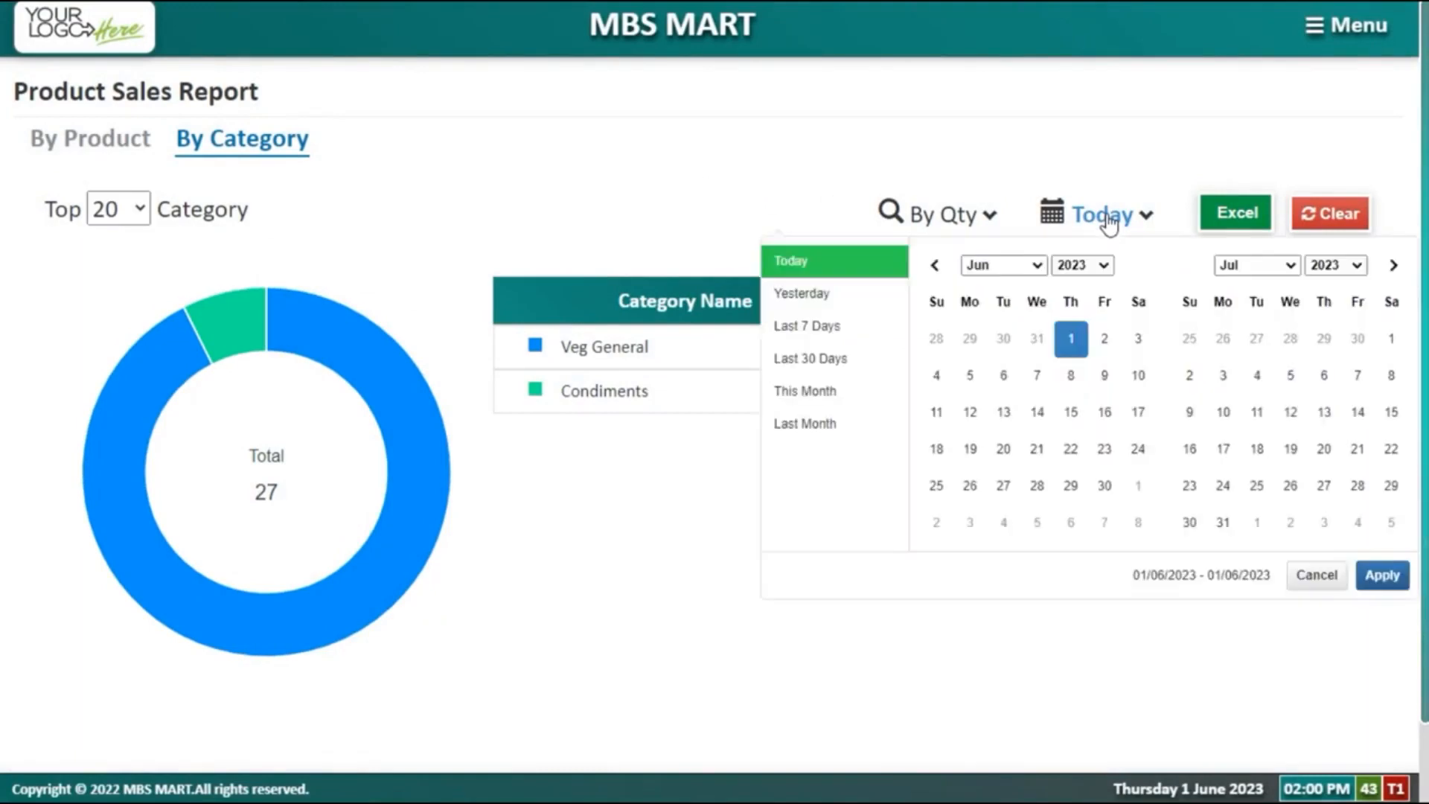
pyautogui.click(834, 394)
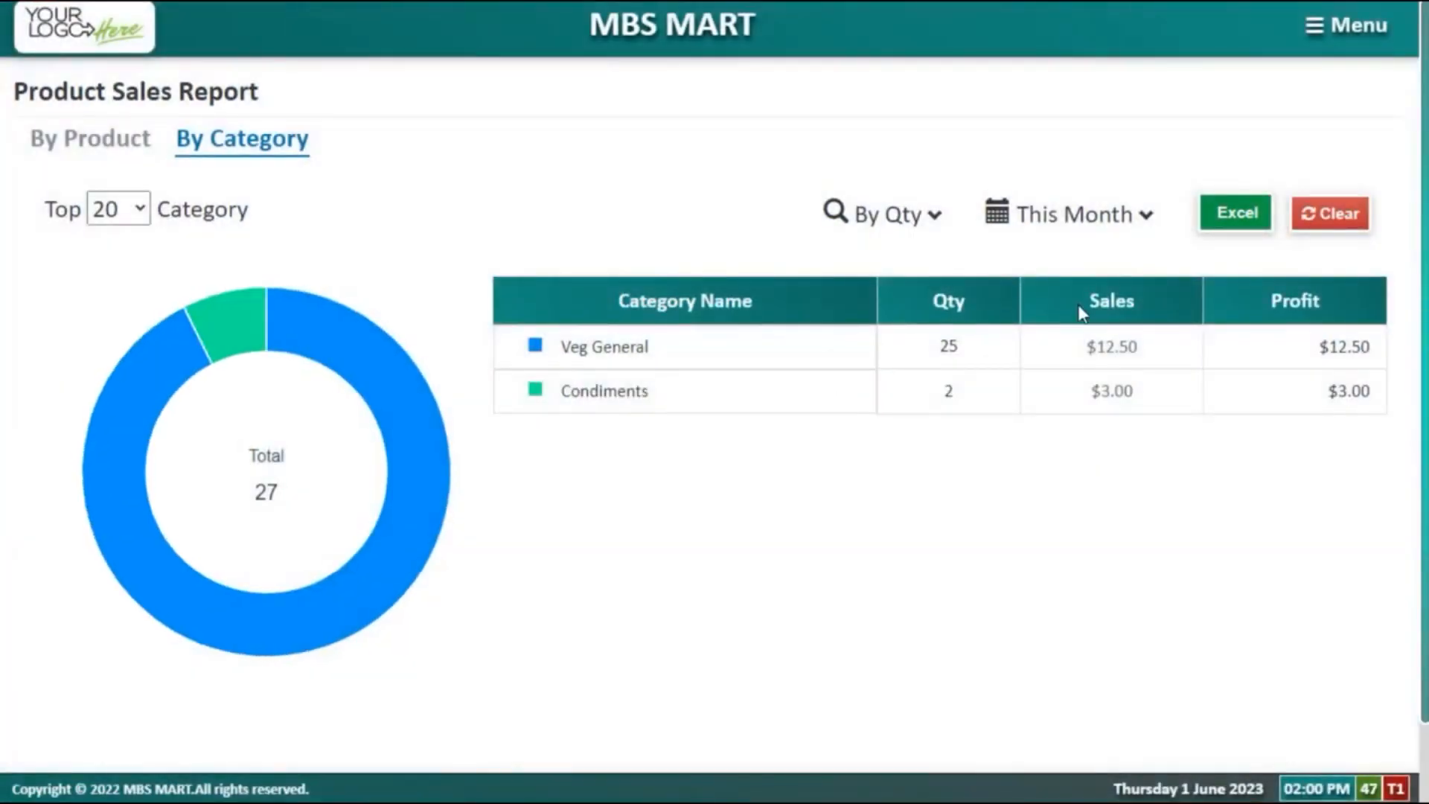
pyautogui.click(935, 216)
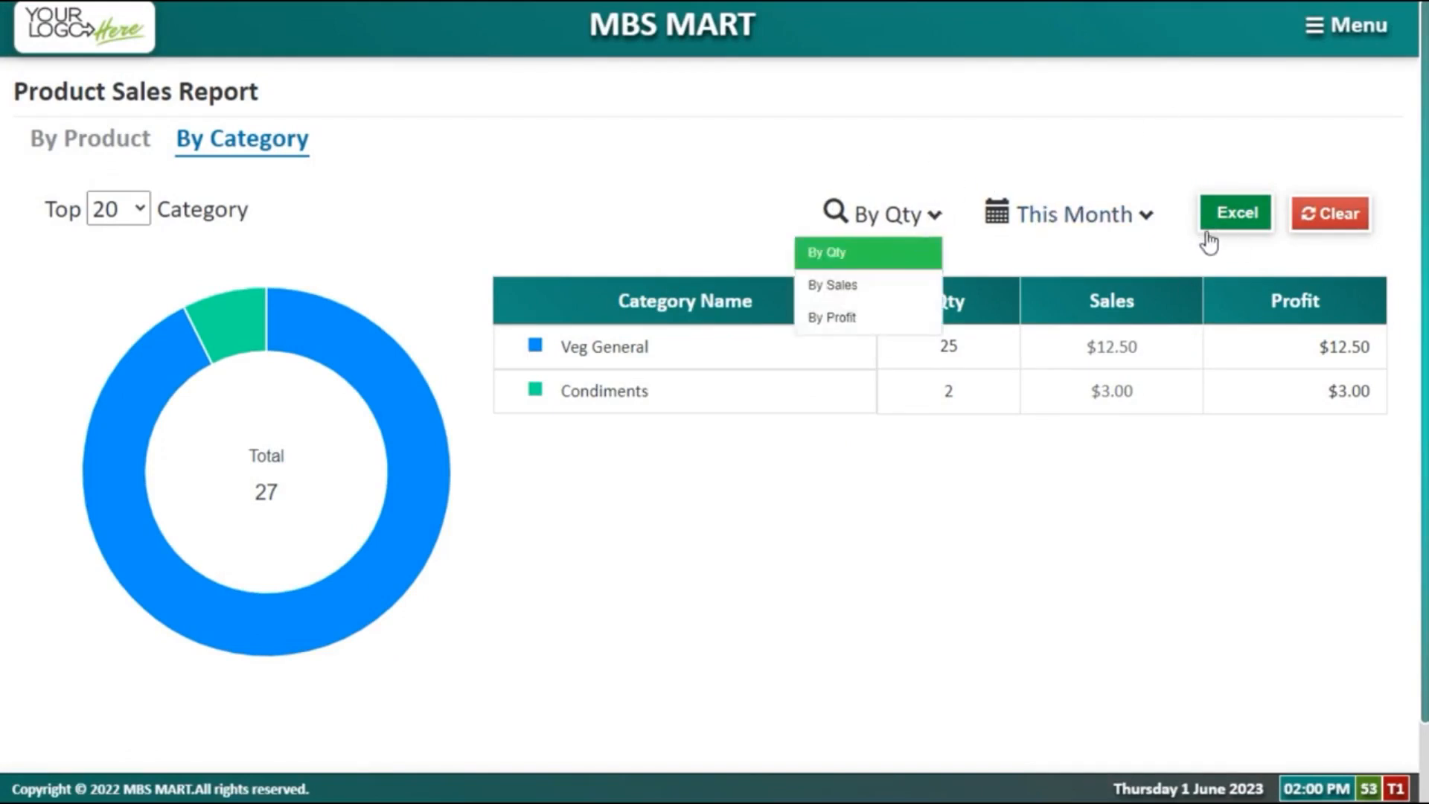
# Step: Open the Audit Report with its 4 records and dismiss the advanced filters without searching
pyautogui.click(1354, 43)
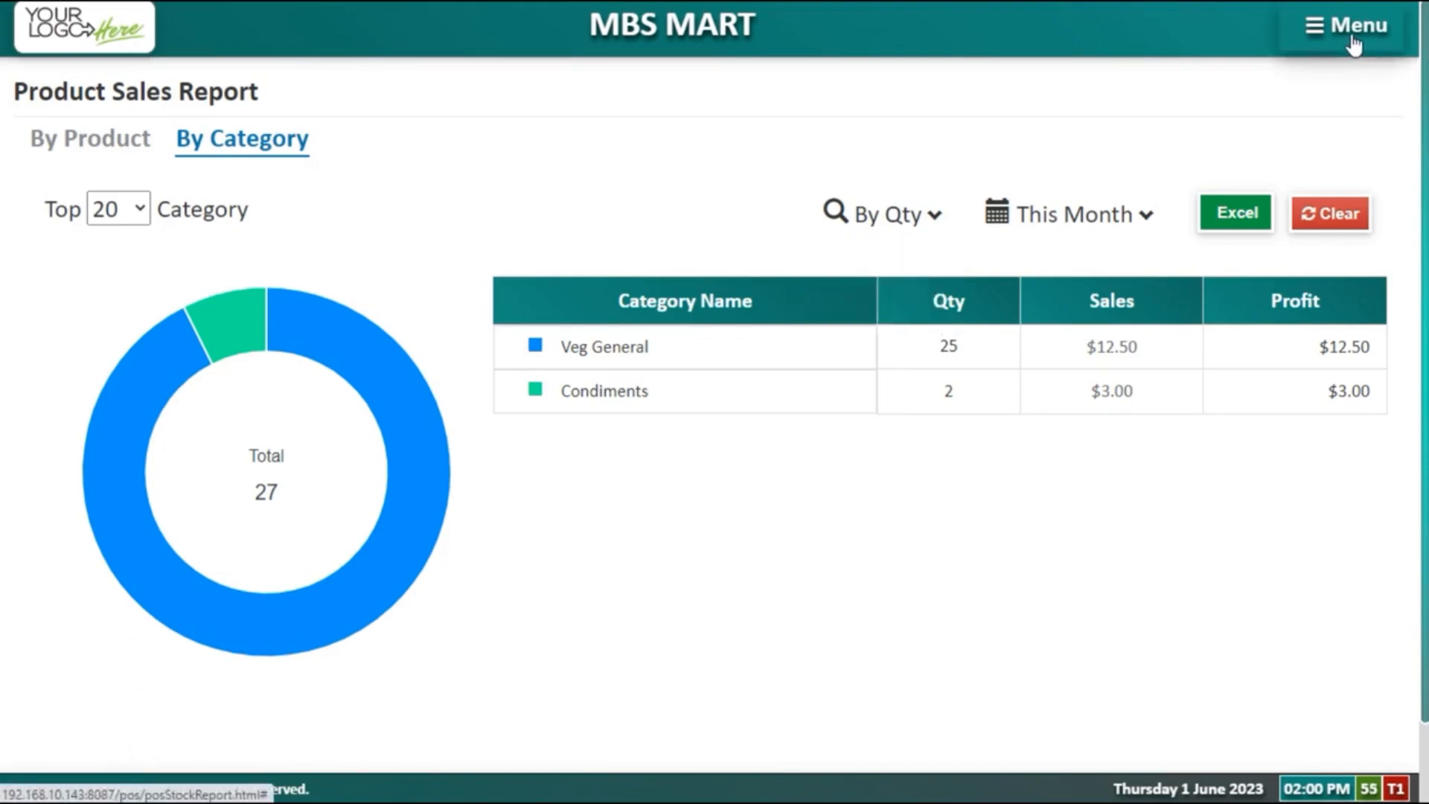
pyautogui.click(1355, 44)
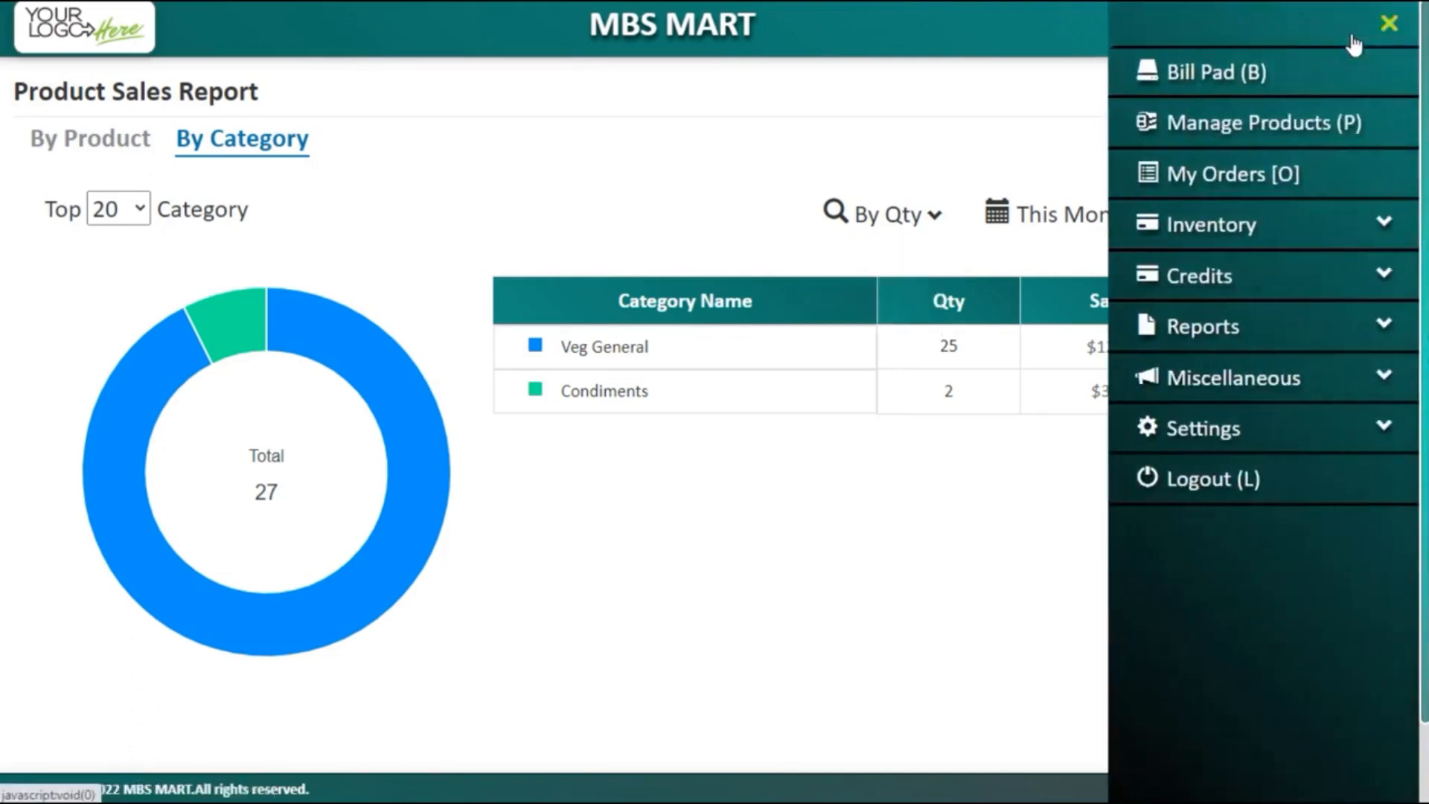
pyautogui.click(1311, 329)
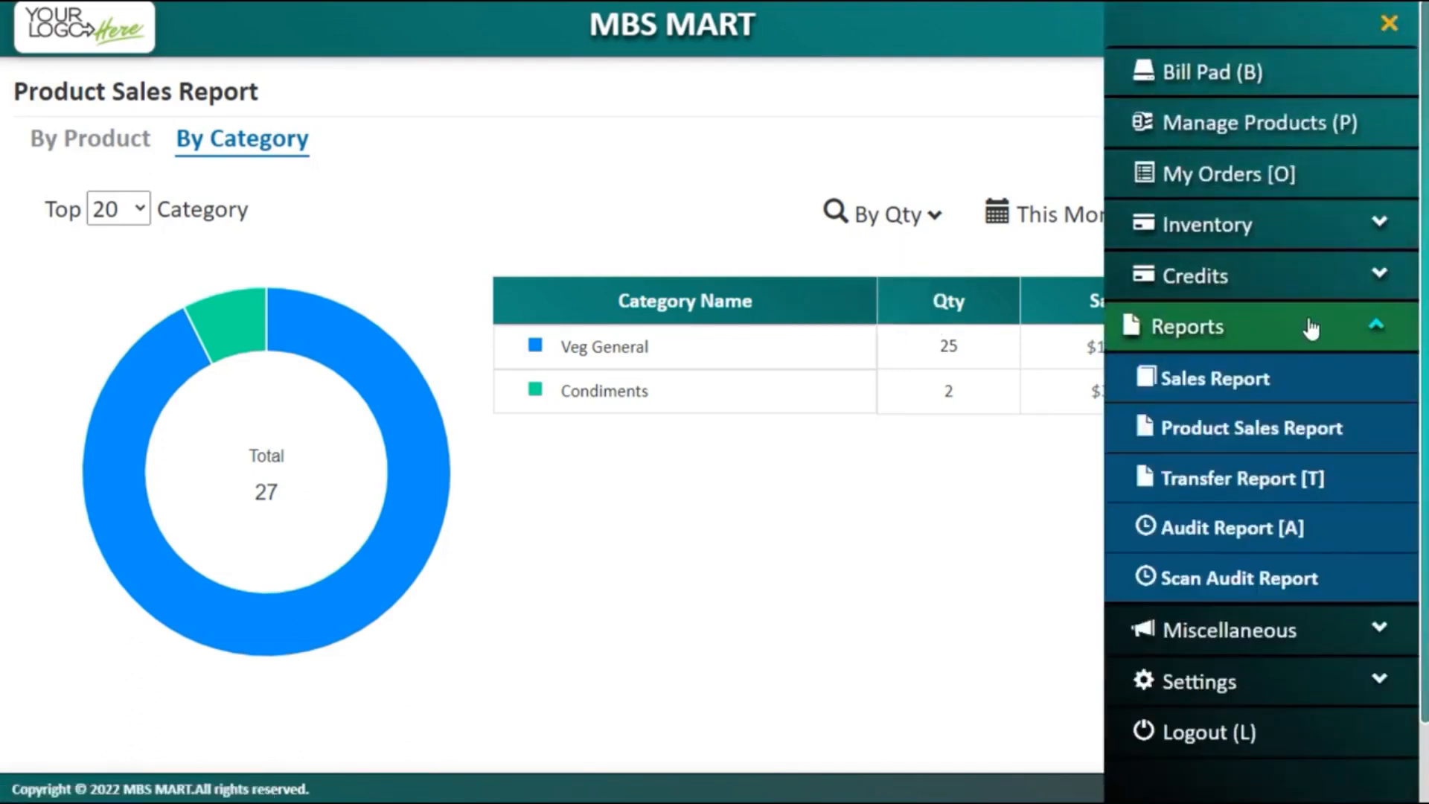
pyautogui.click(1277, 525)
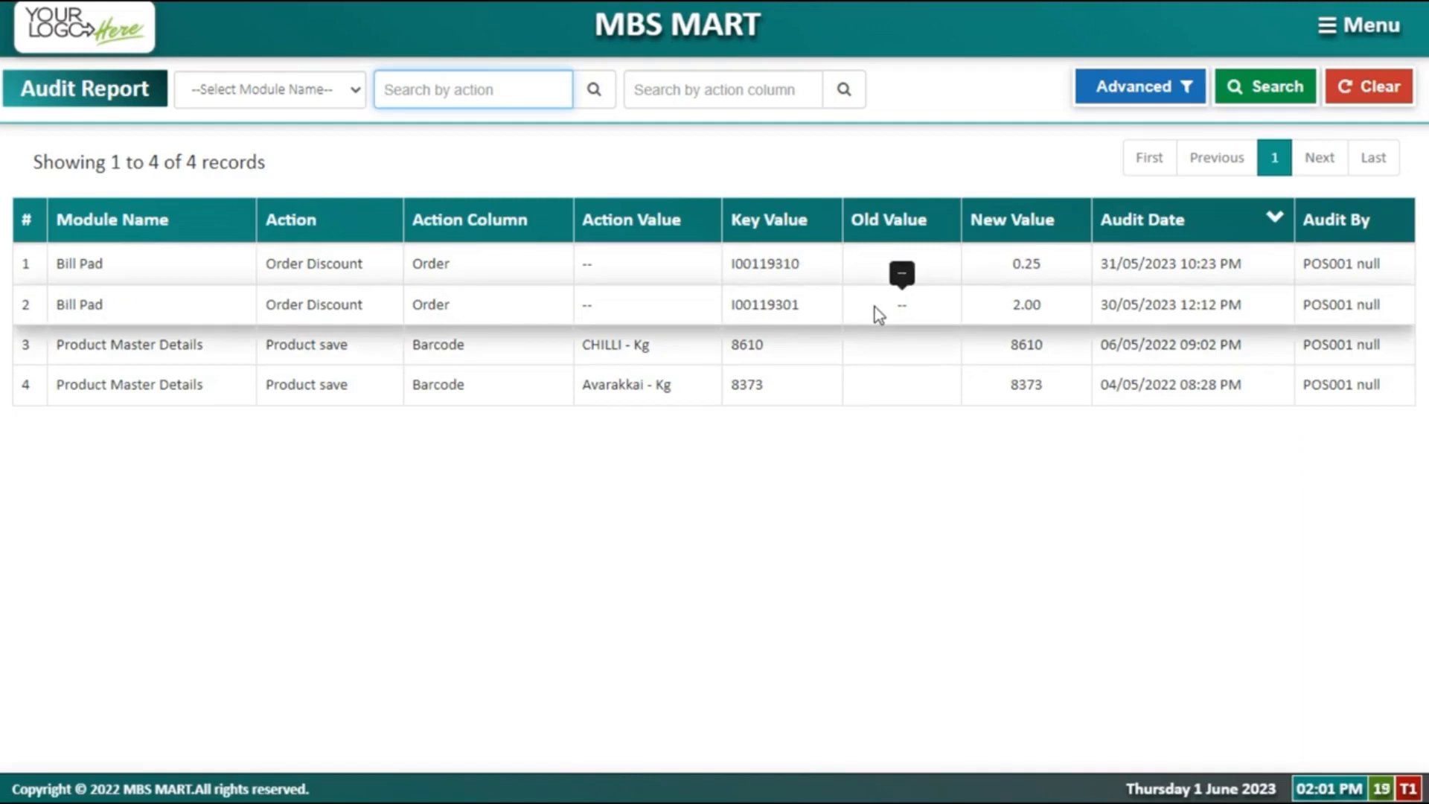
pyautogui.click(1158, 95)
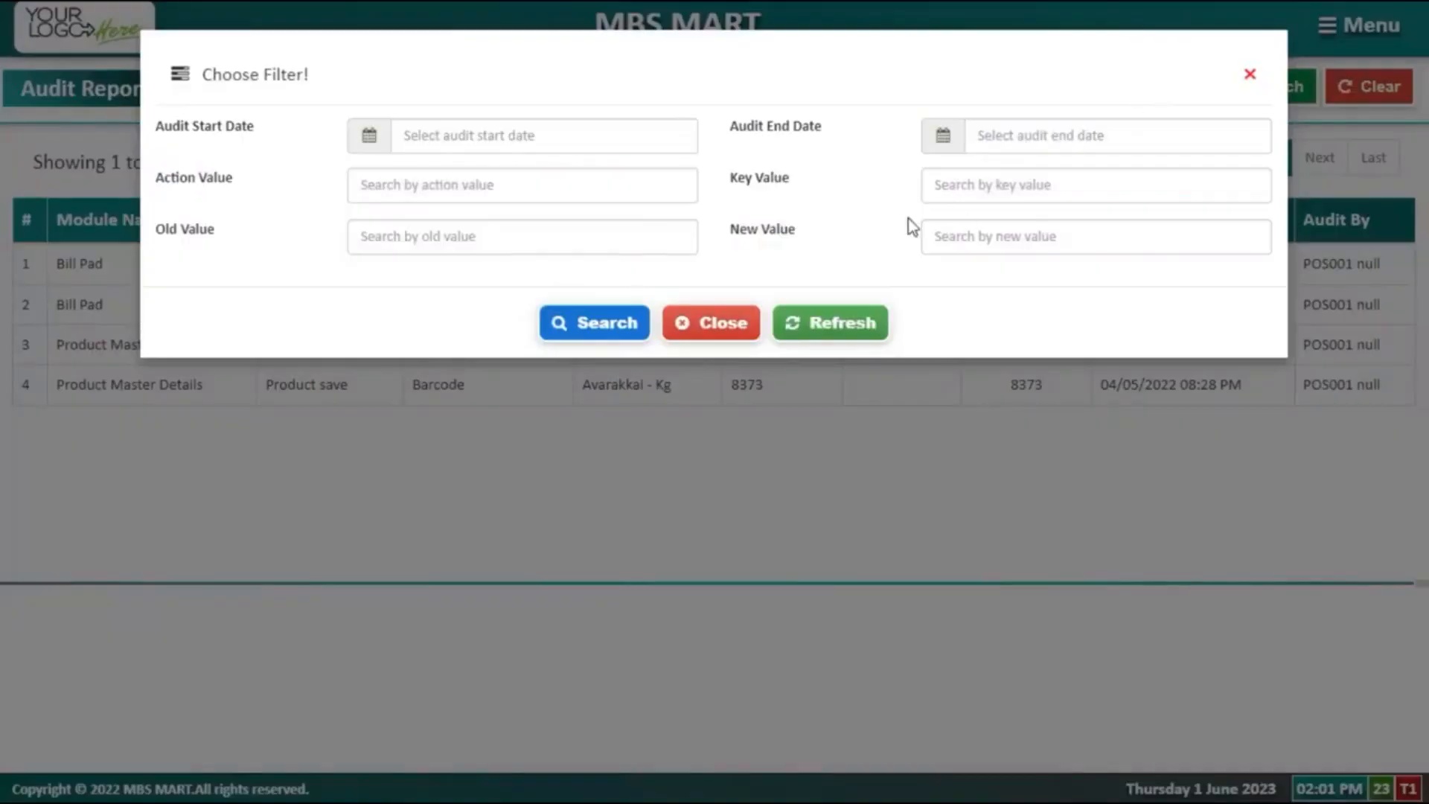
pyautogui.click(732, 334)
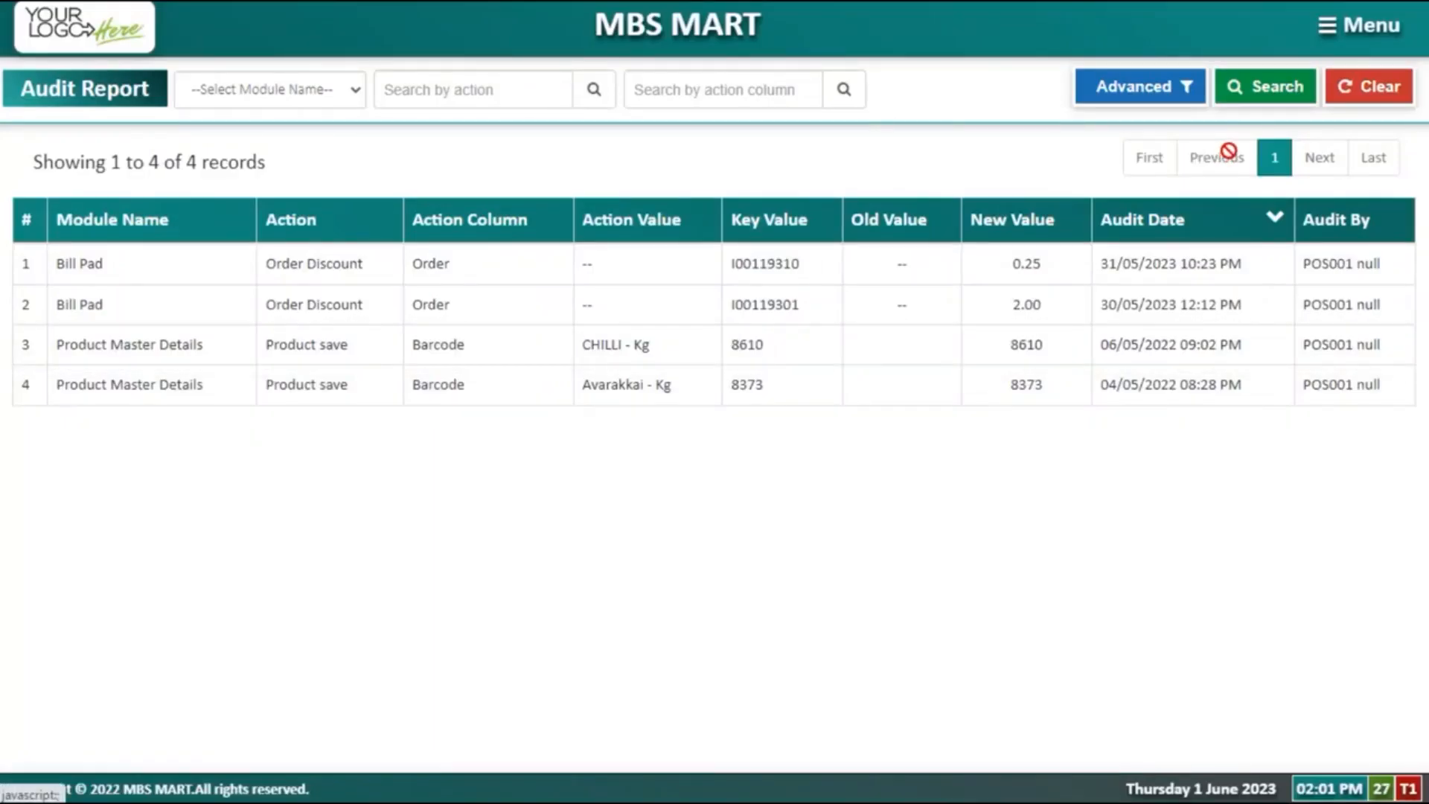
pyautogui.click(1369, 25)
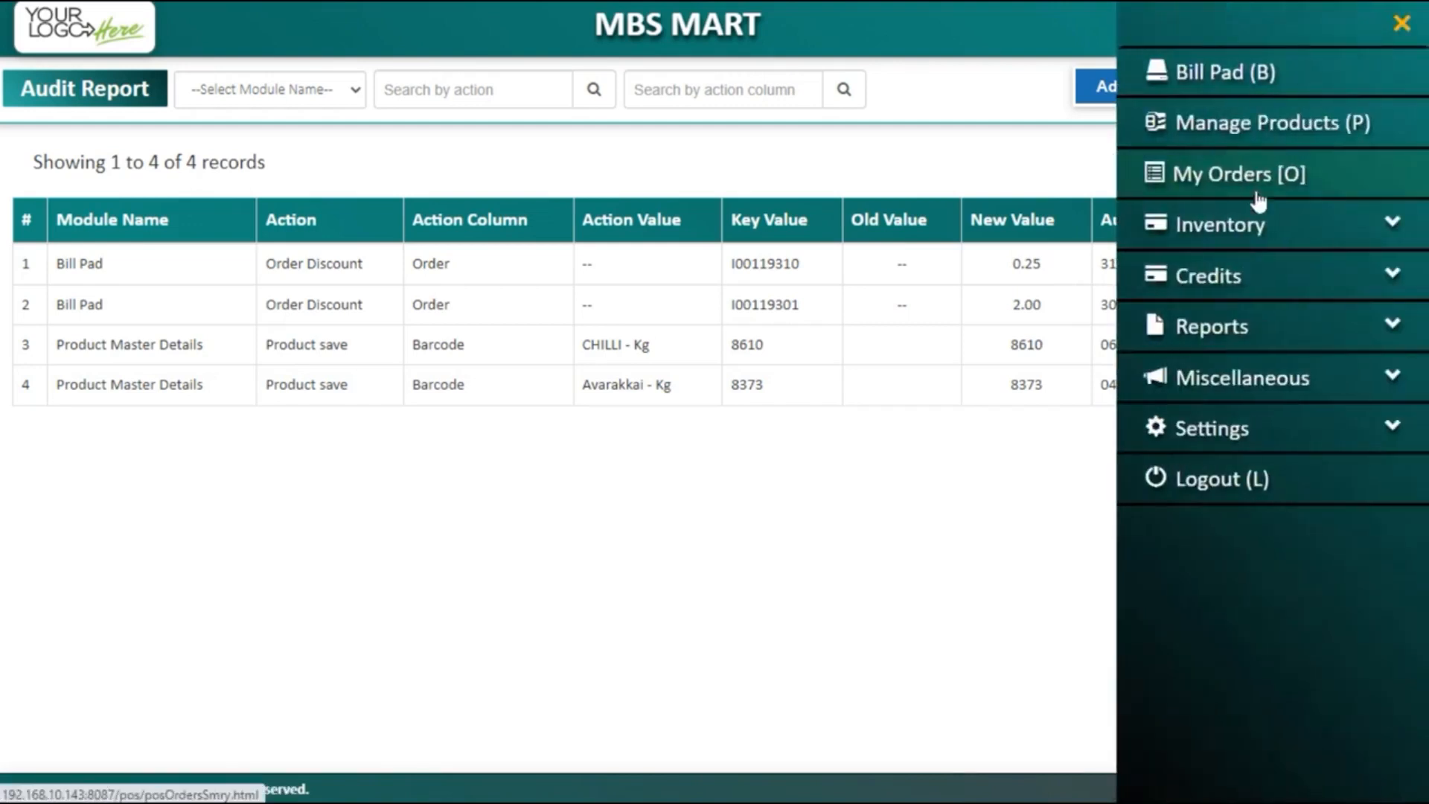
# Step: Go to Users and start a new user named 'user3' with its e-mail address
pyautogui.click(1205, 383)
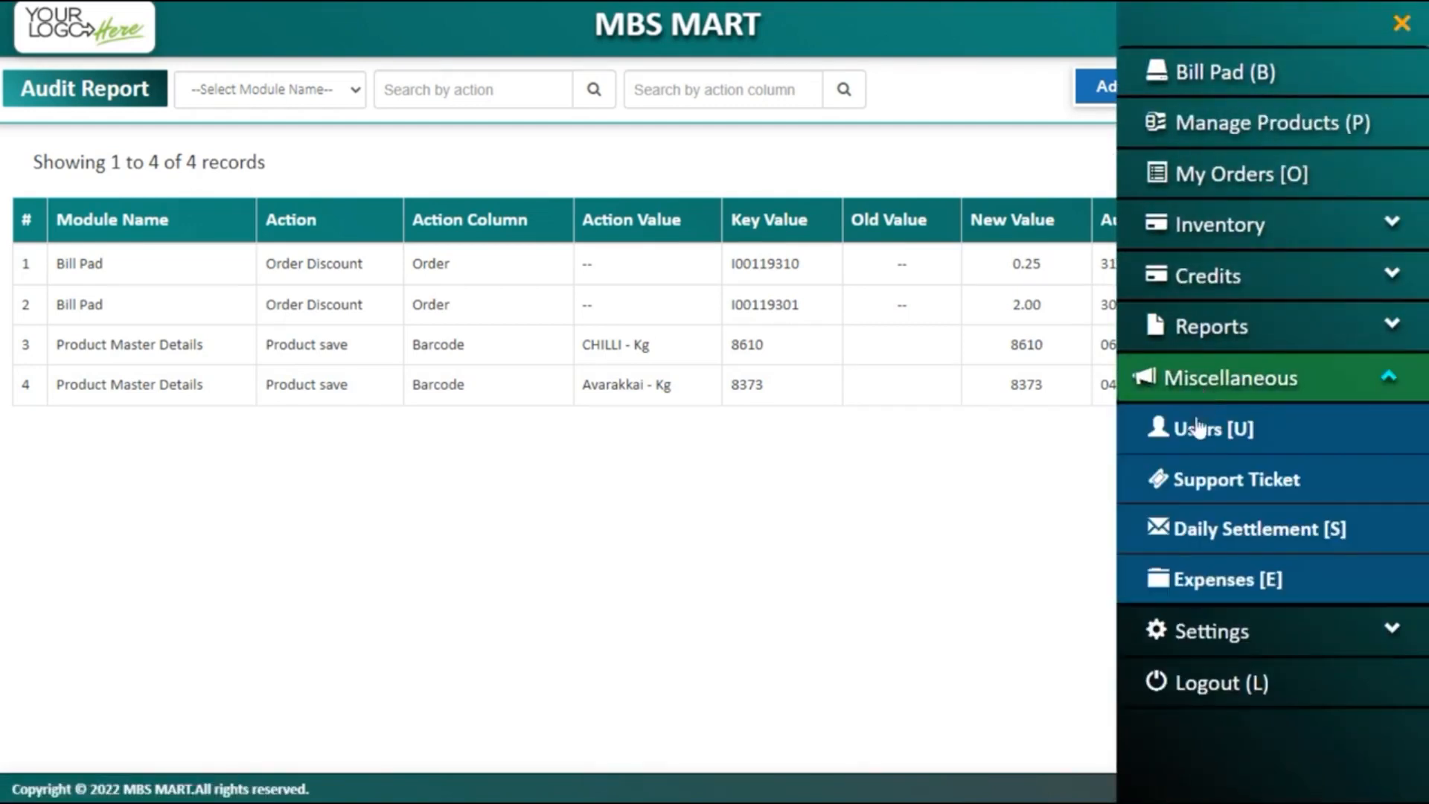
pyautogui.click(1196, 430)
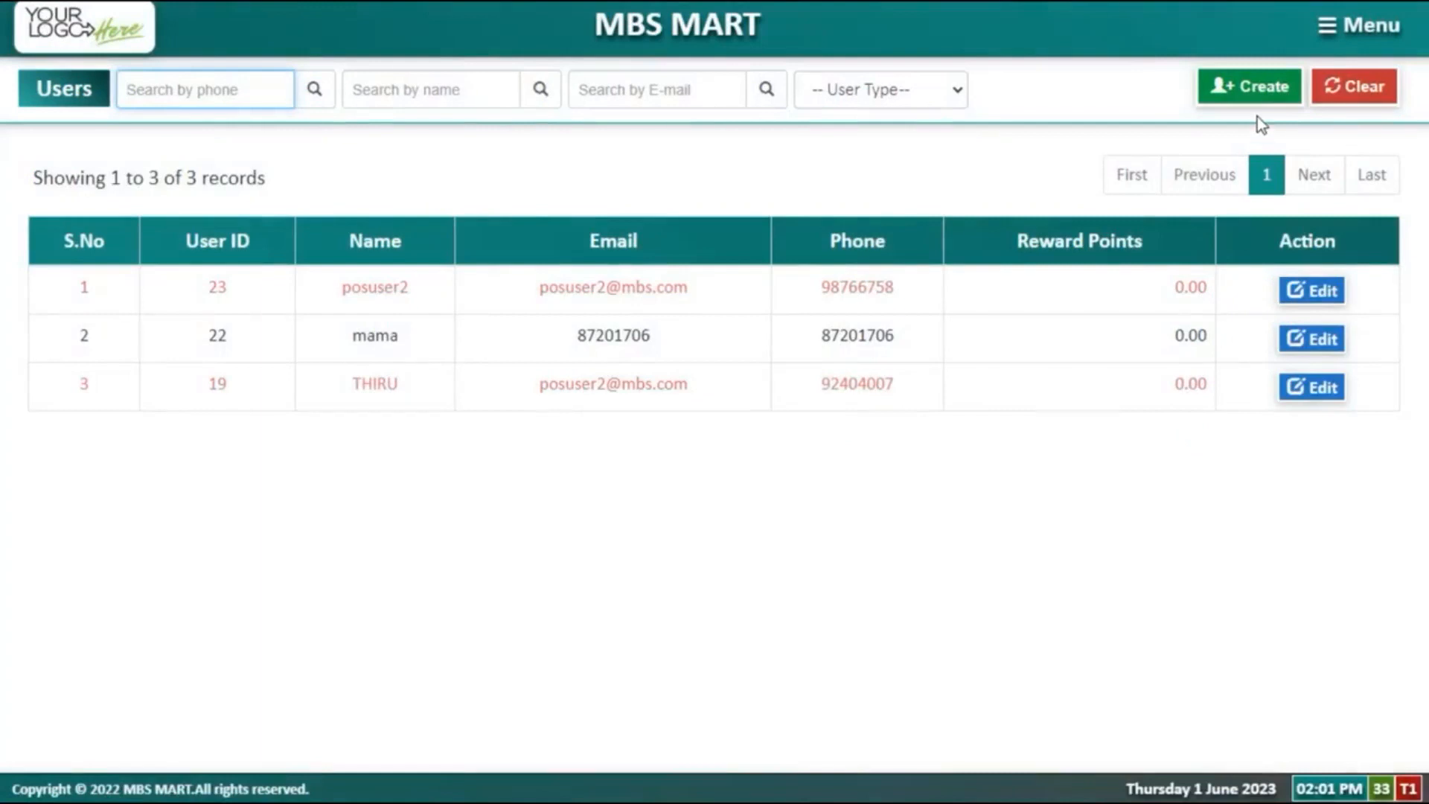
pyautogui.click(1250, 93)
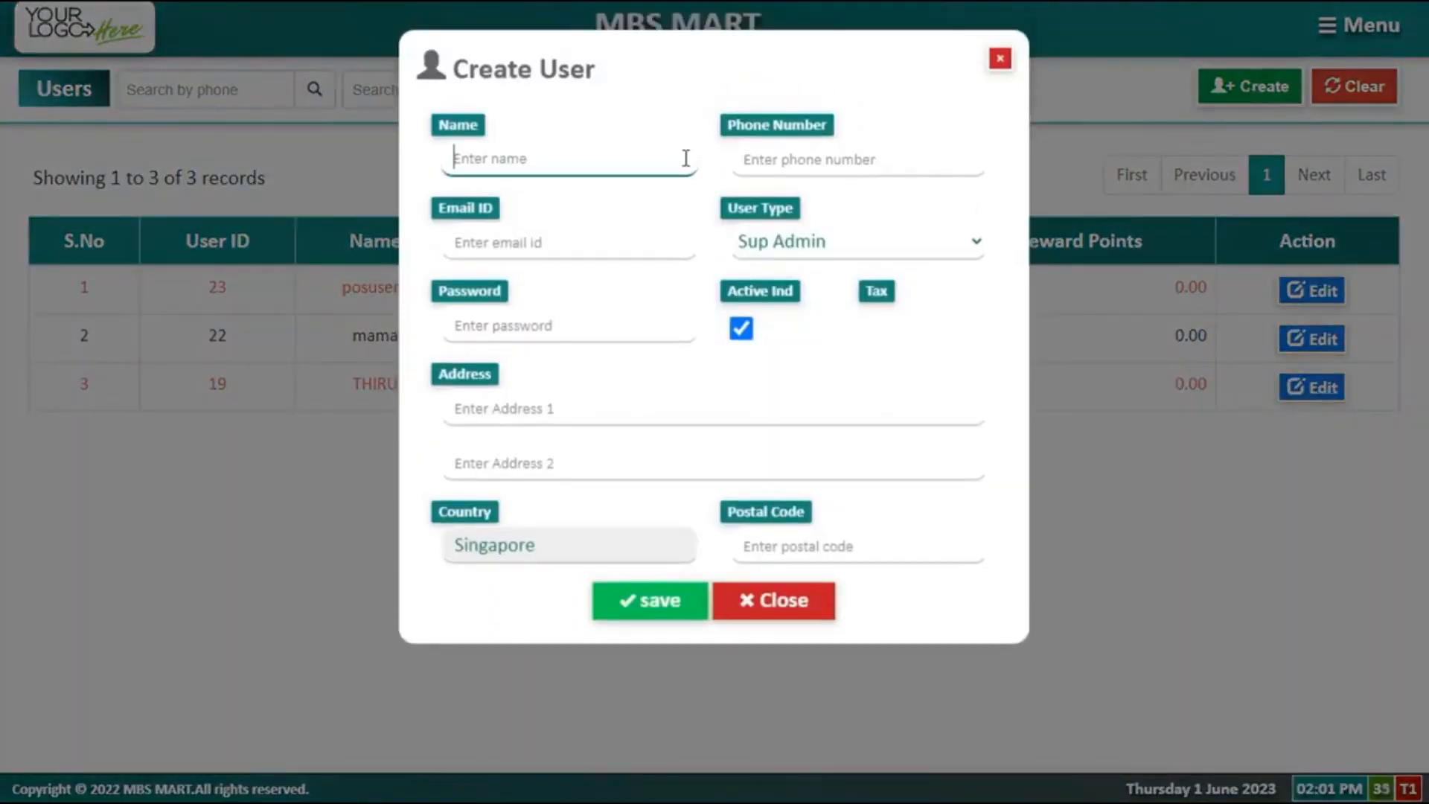
pyautogui.write('user3')
pyautogui.press('Tab')
pyautogui.press('Tab')
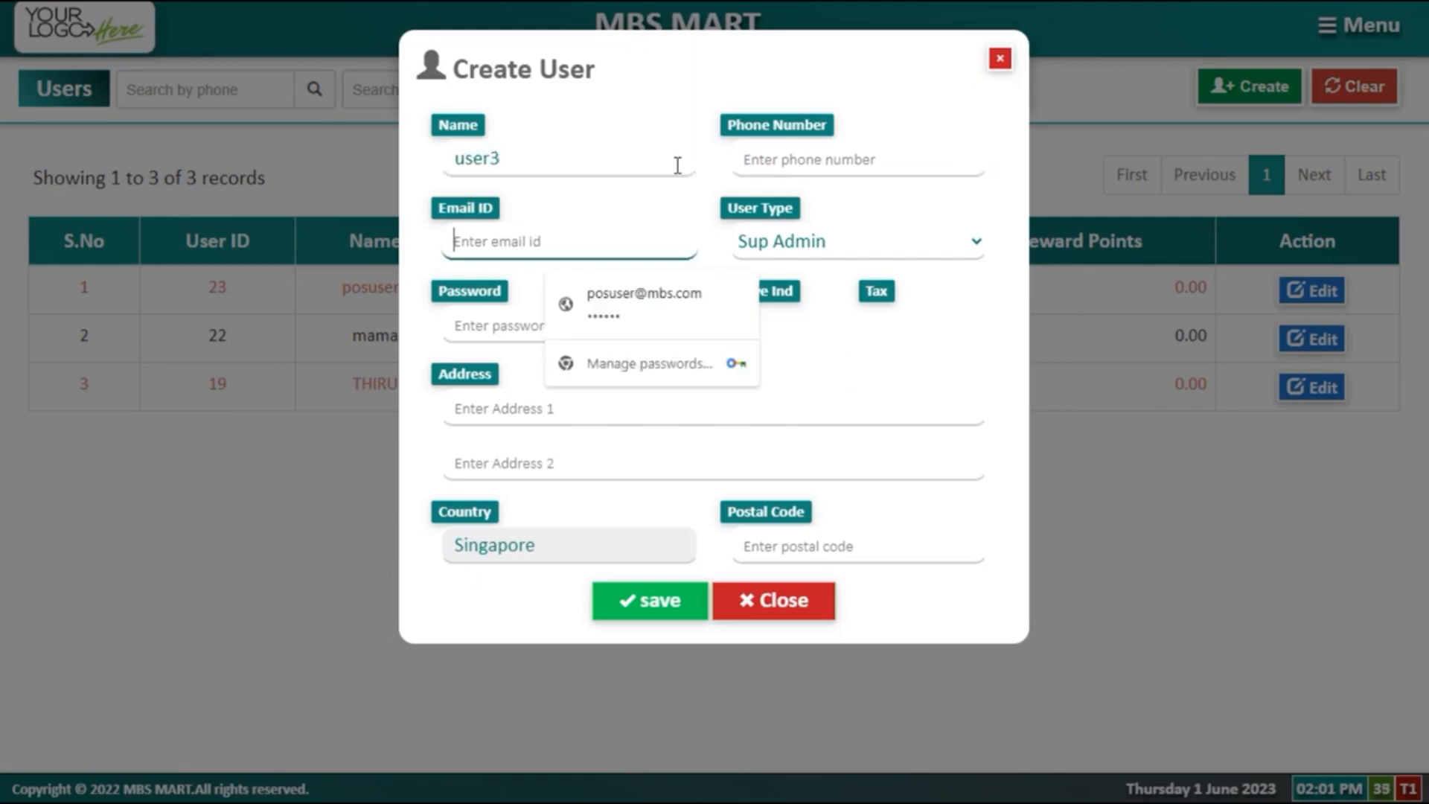
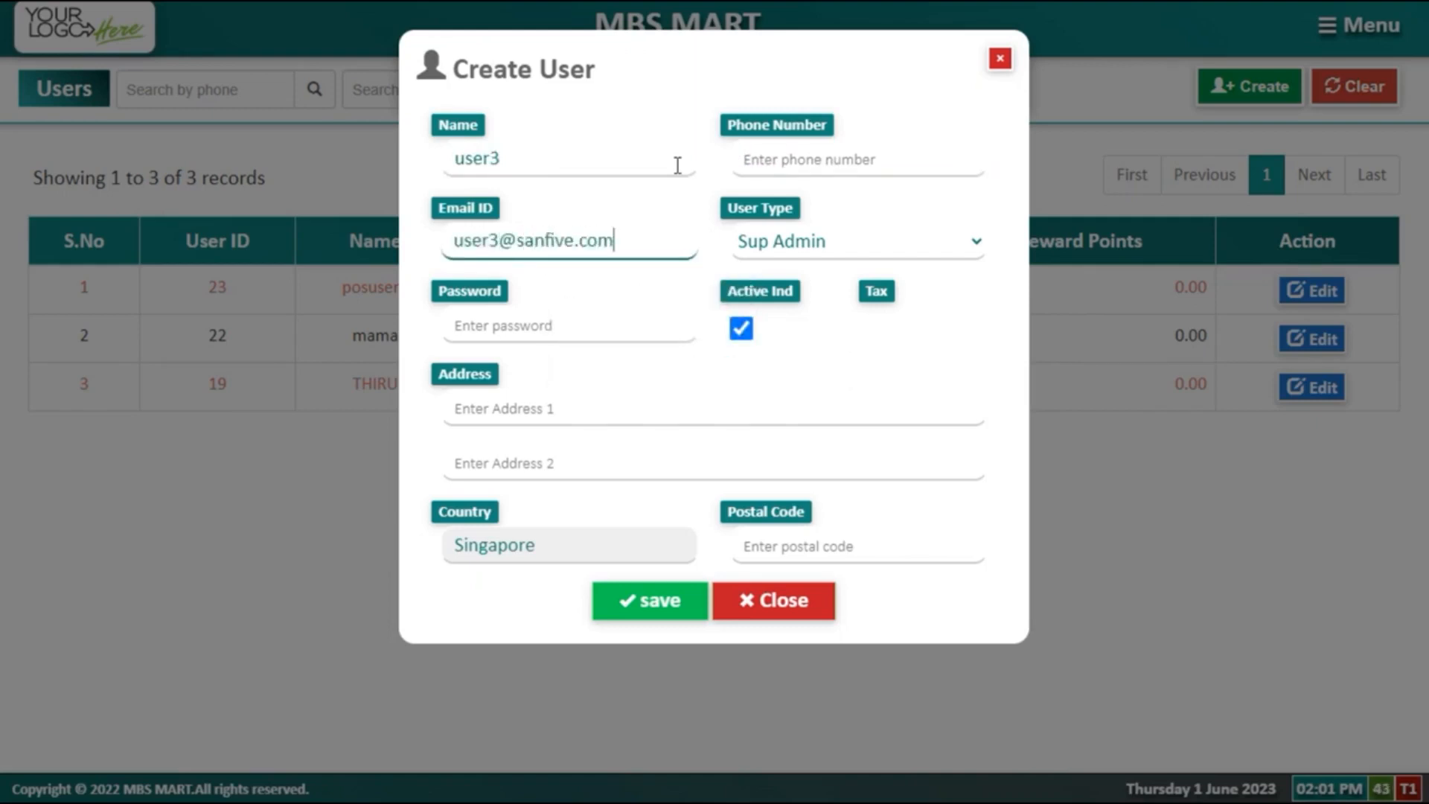
pyautogui.press('Tab')
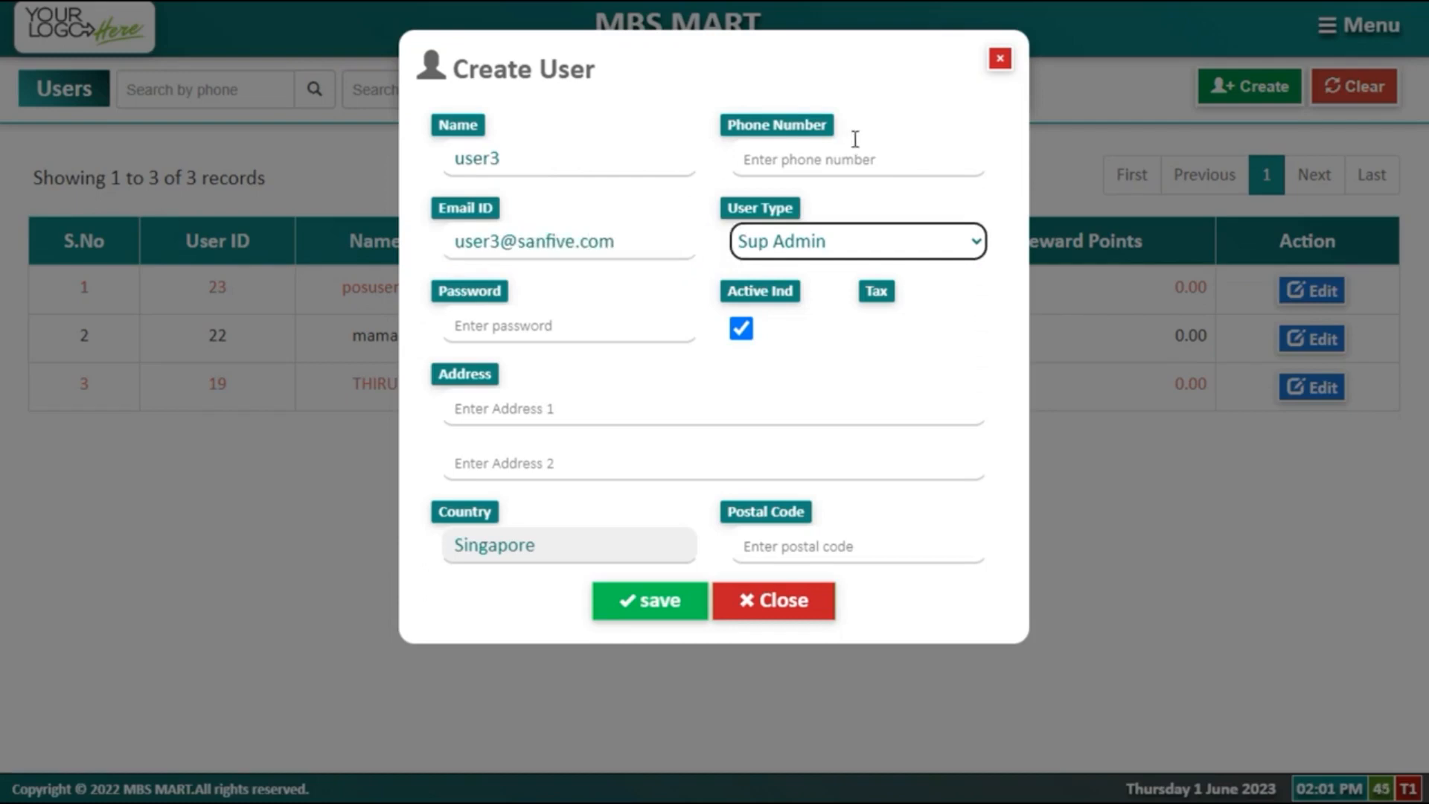
# Step: Keep Sup Admin as user type, enter a password, then cancel after the strength warning
pyautogui.click(835, 249)
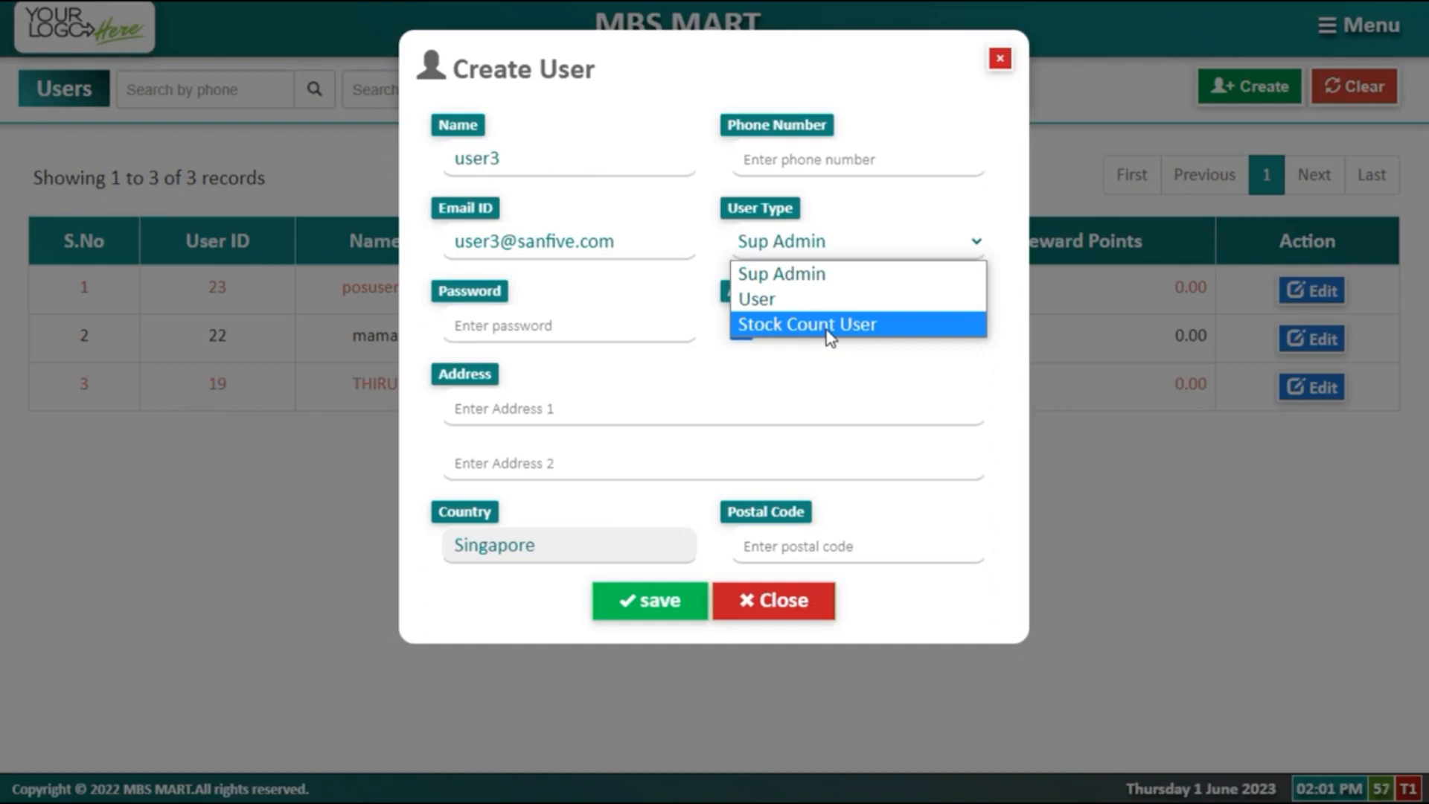
pyautogui.click(655, 334)
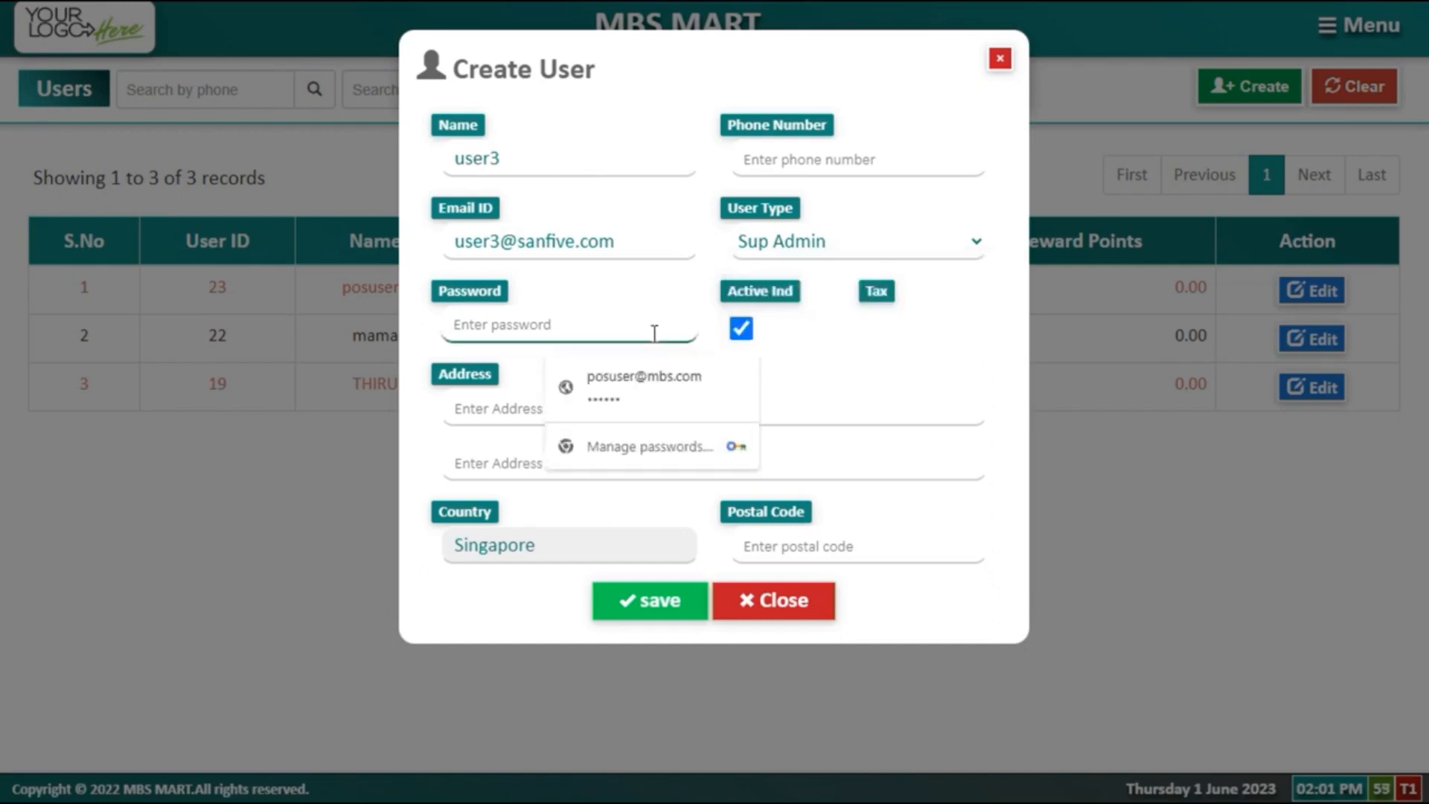
pyautogui.write('••••••••••')
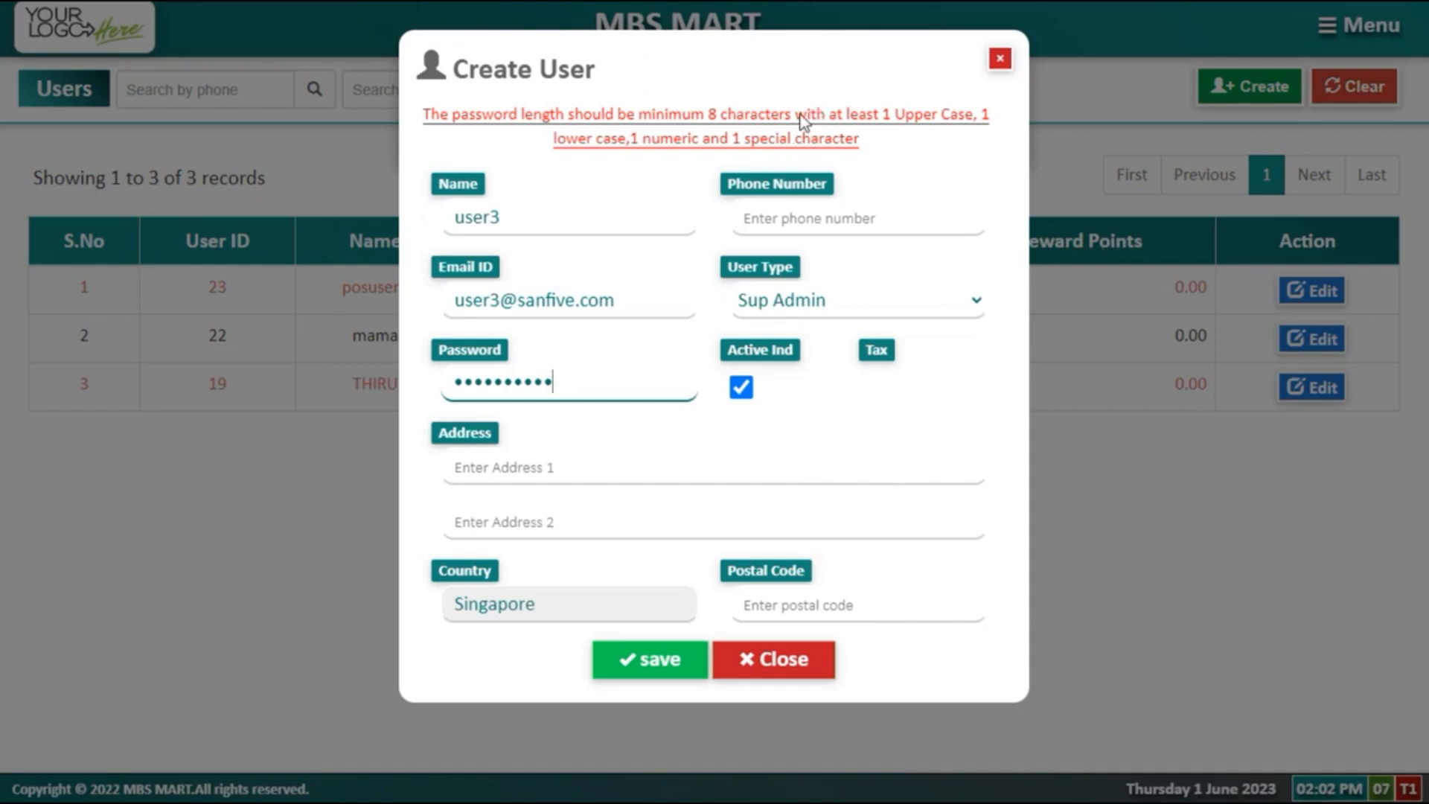
pyautogui.moveTo(872, 149)
pyautogui.mouseDown()
pyautogui.moveTo(727, 137)
pyautogui.moveTo(545, 64)
pyautogui.moveTo(889, 143)
pyautogui.mouseUp()
pyautogui.click(889, 143)
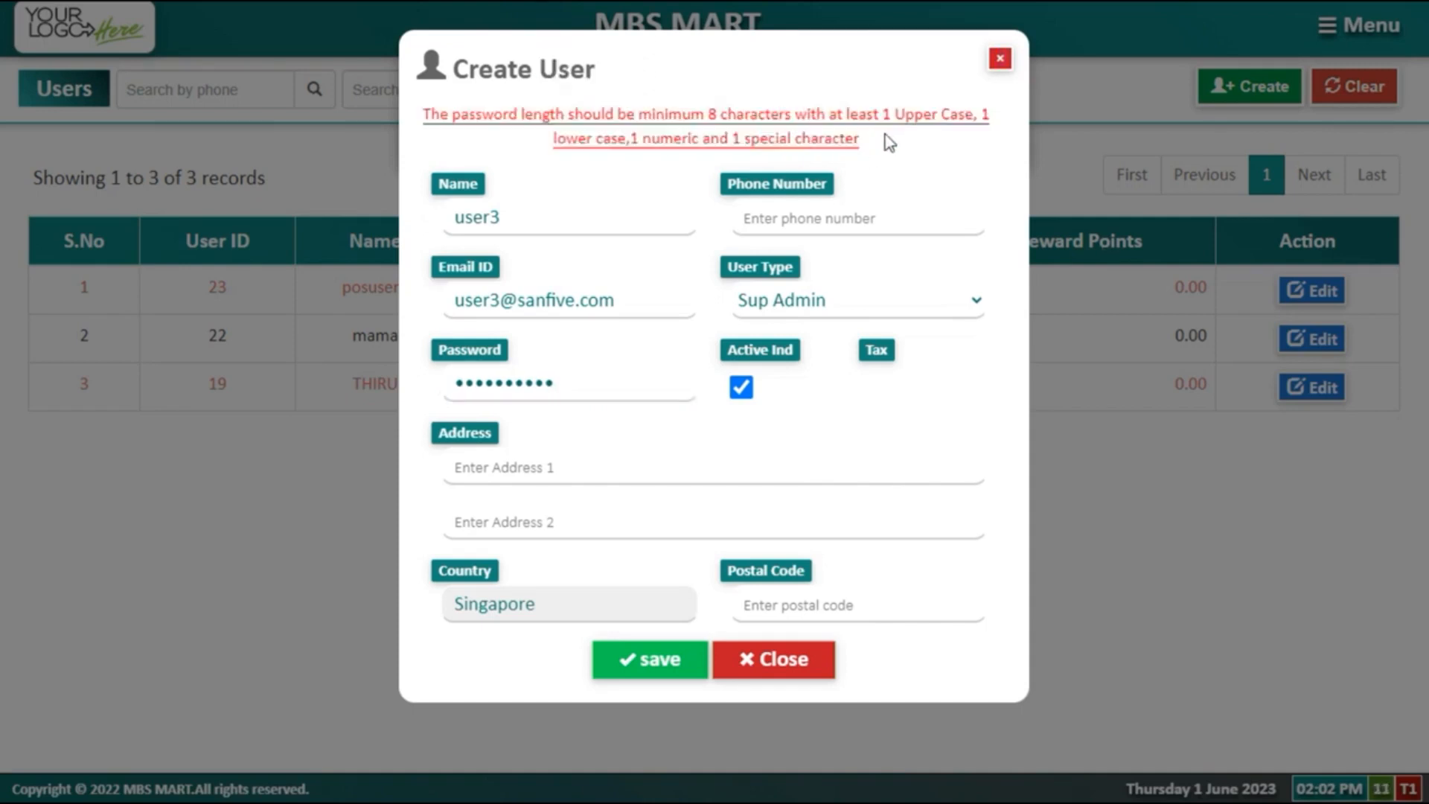
pyautogui.click(738, 675)
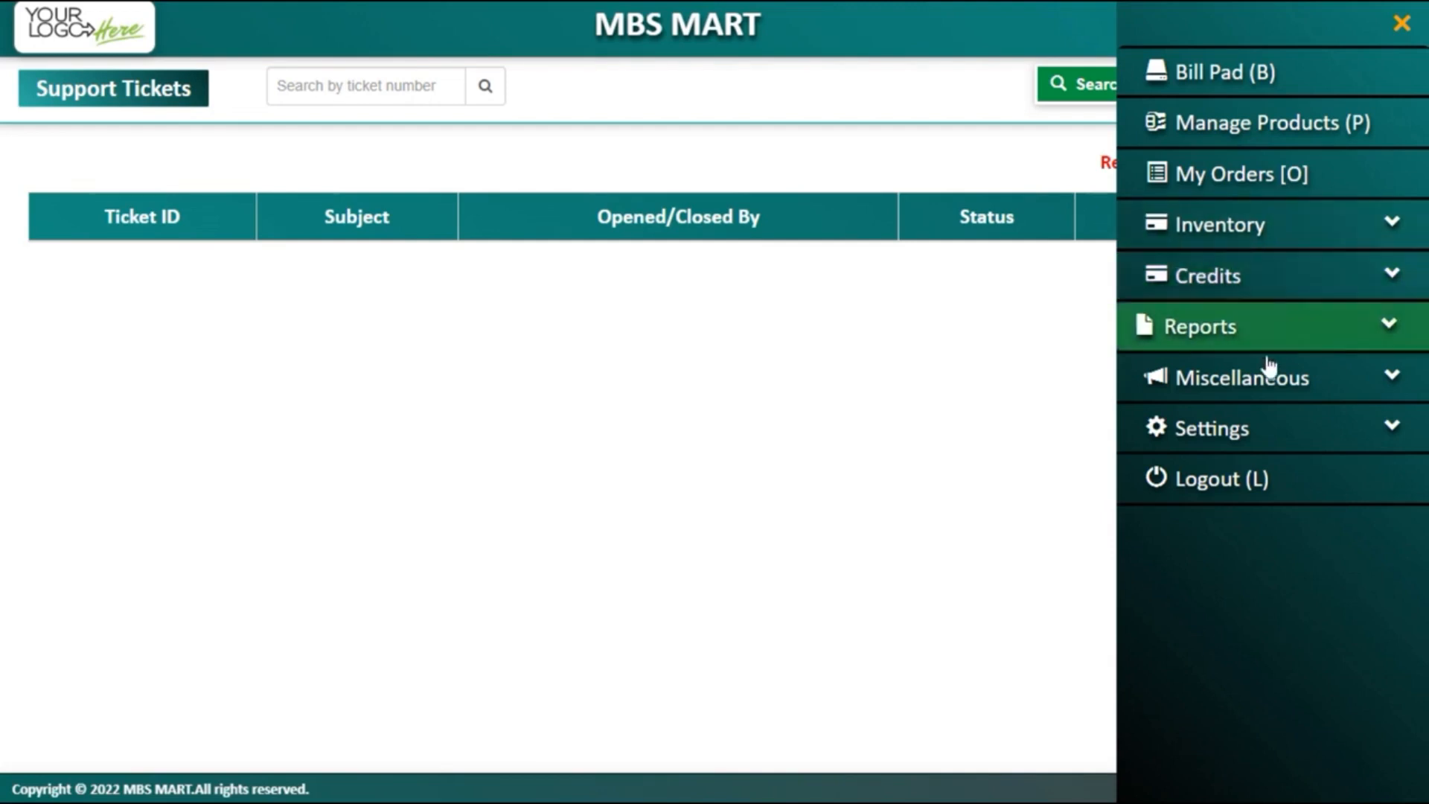
# Step: Start a new daily settlement counting six $100 notes
pyautogui.click(1271, 381)
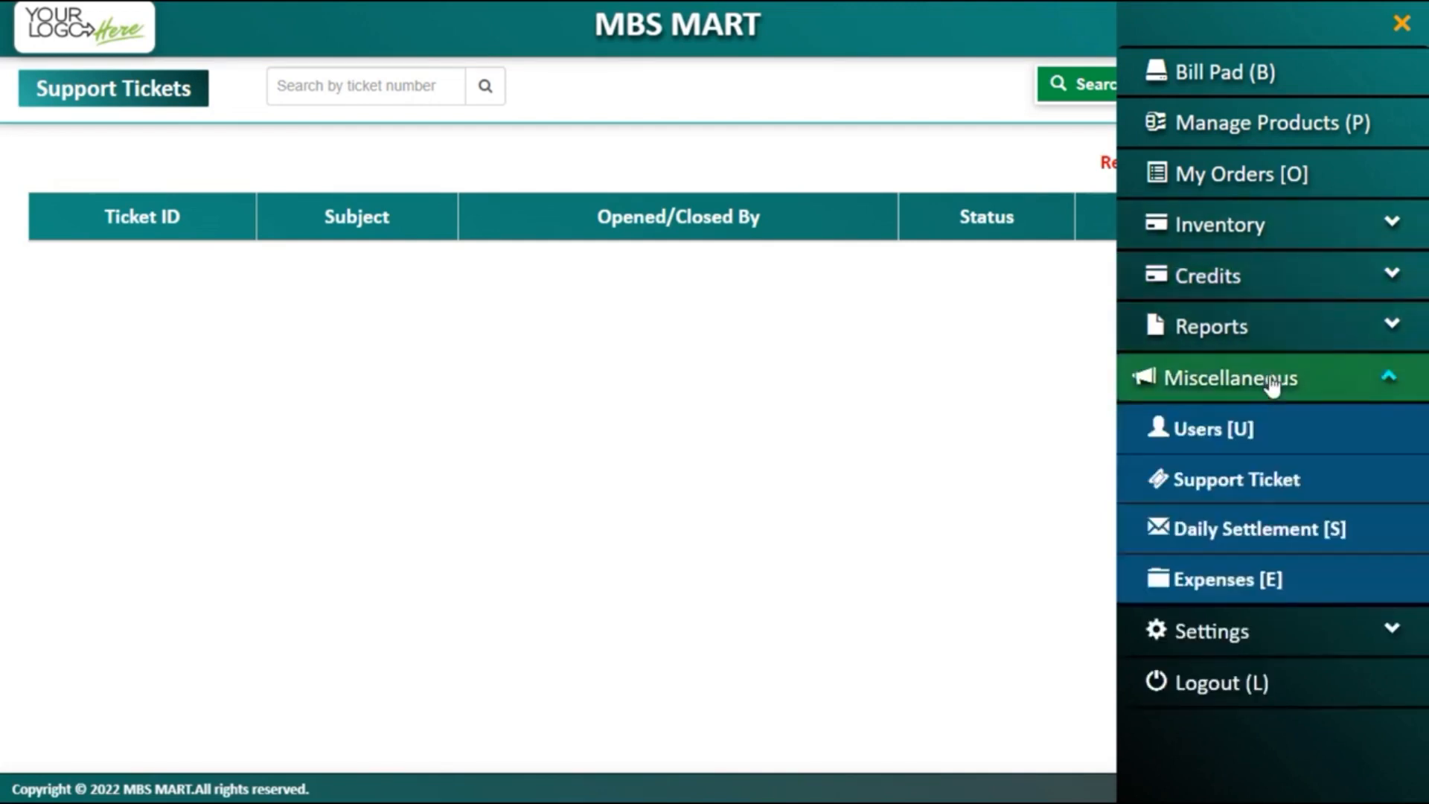
pyautogui.click(1253, 536)
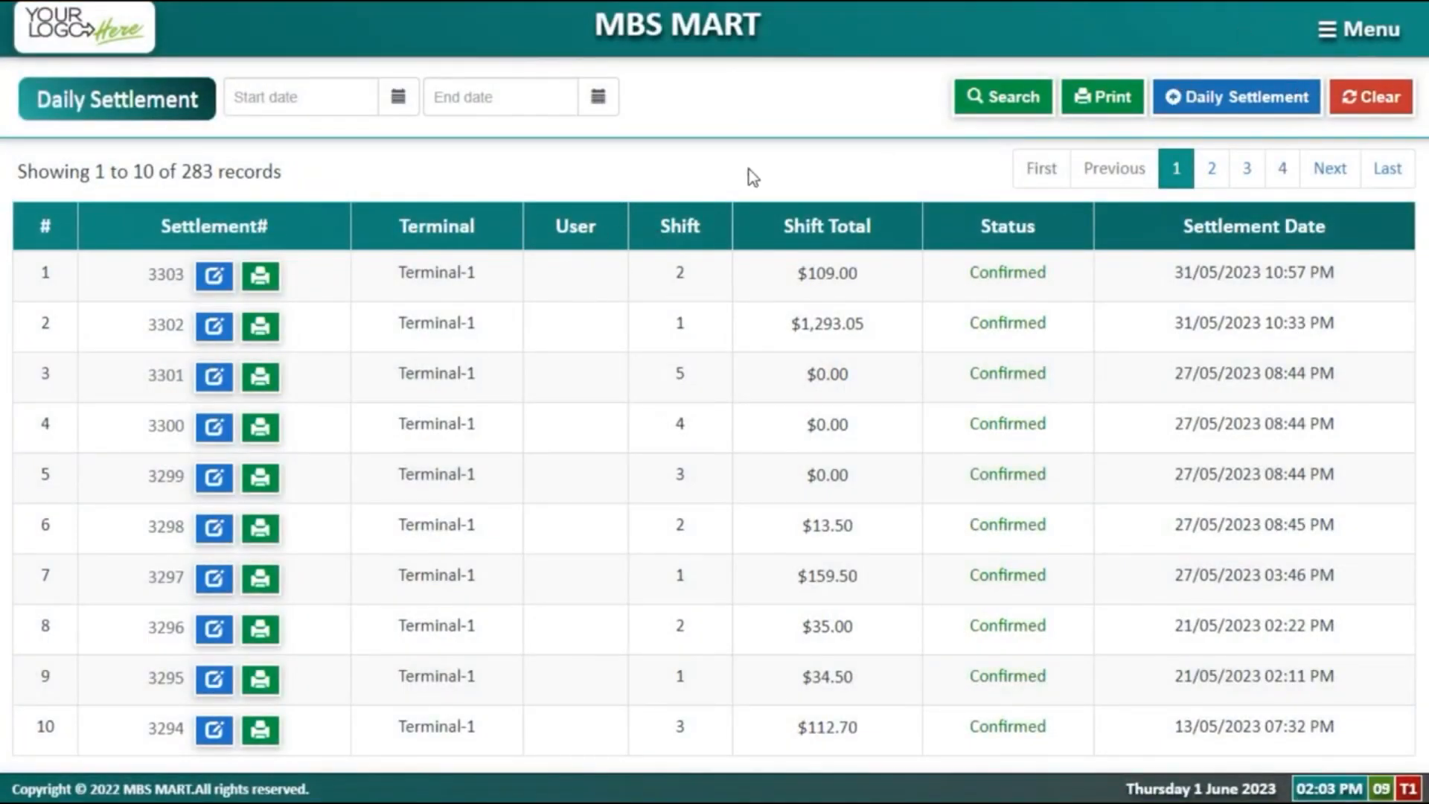
pyautogui.click(1288, 93)
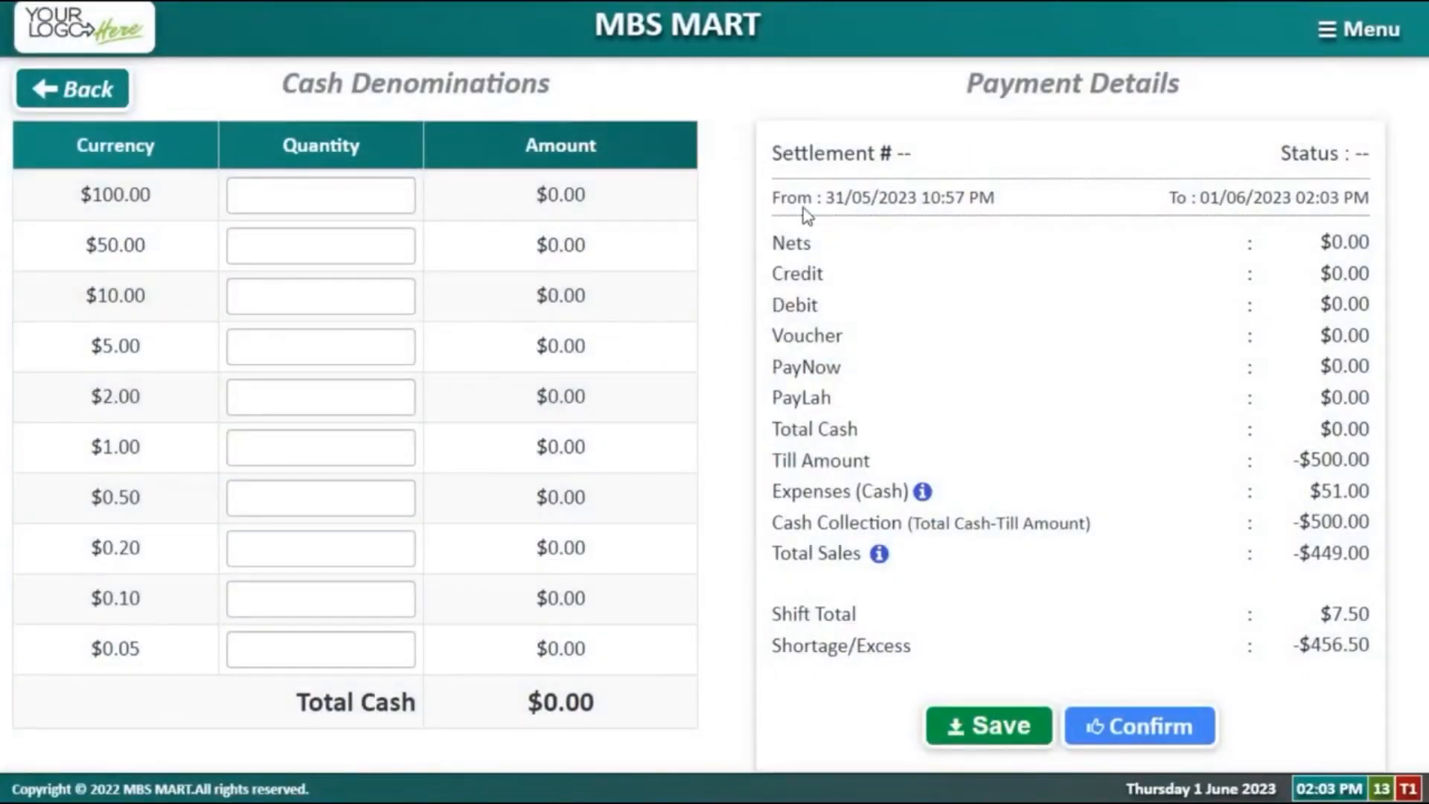
pyautogui.moveTo(879, 196); pyautogui.dragTo(927, 183)
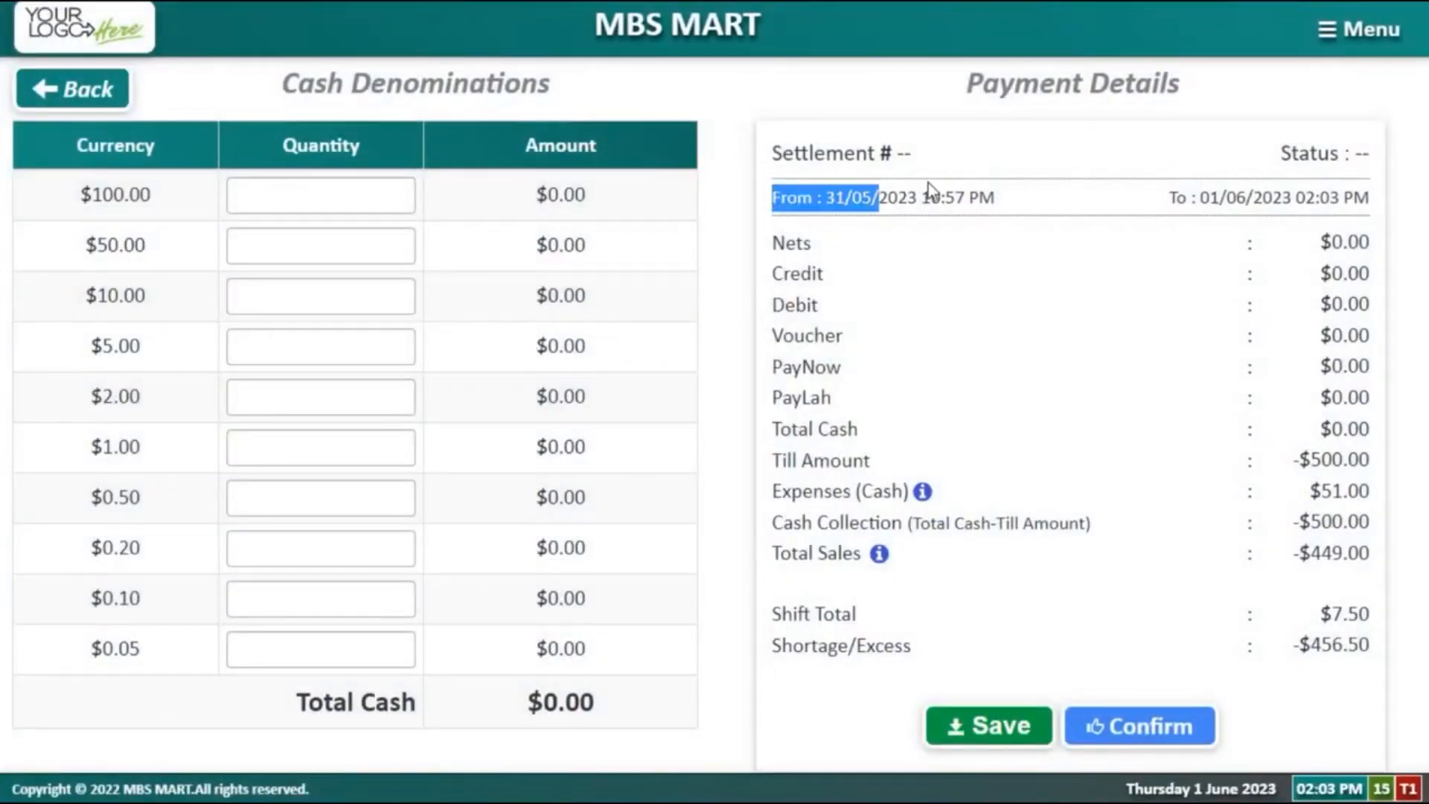
pyautogui.moveTo(1208, 197); pyautogui.dragTo(1245, 198)
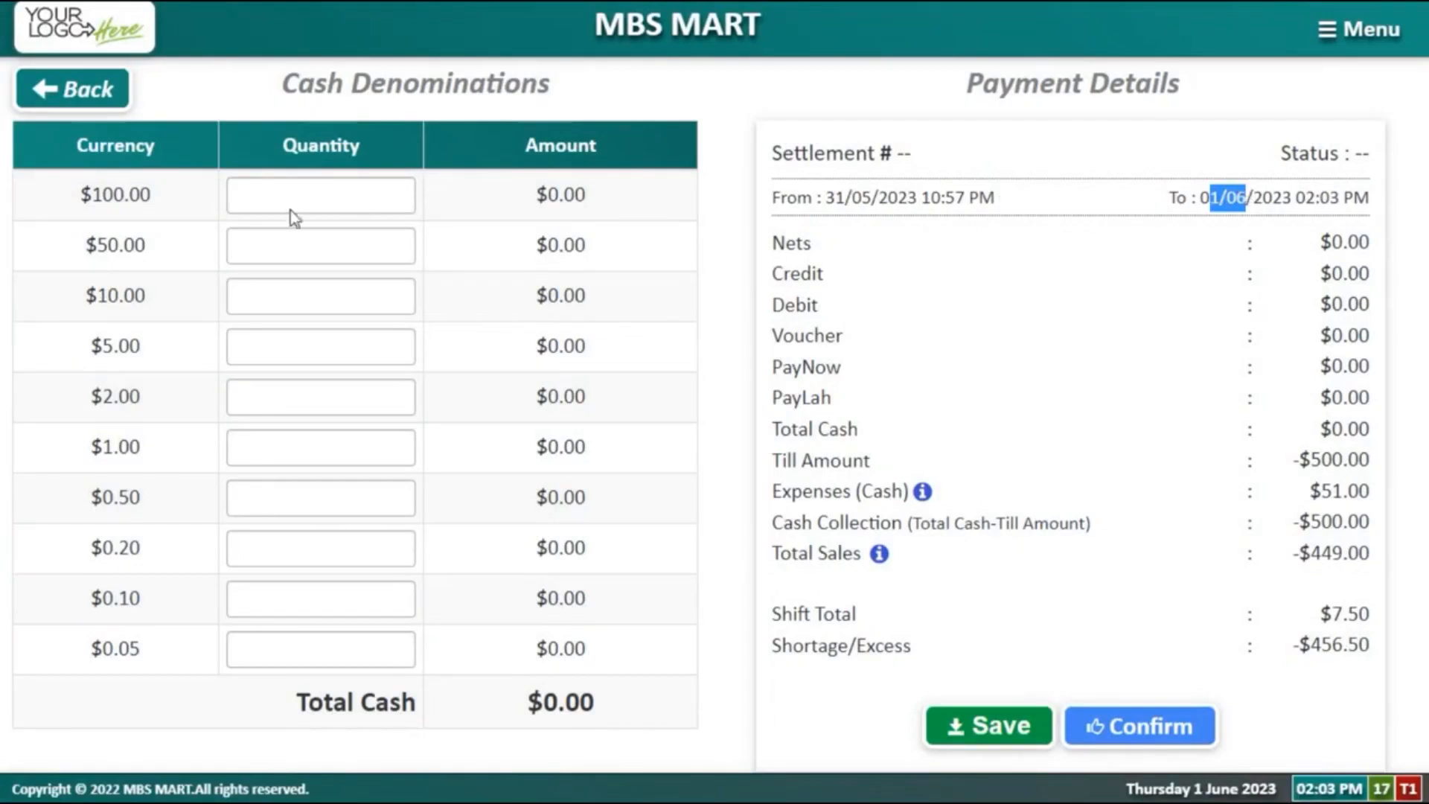
pyautogui.click(275, 192)
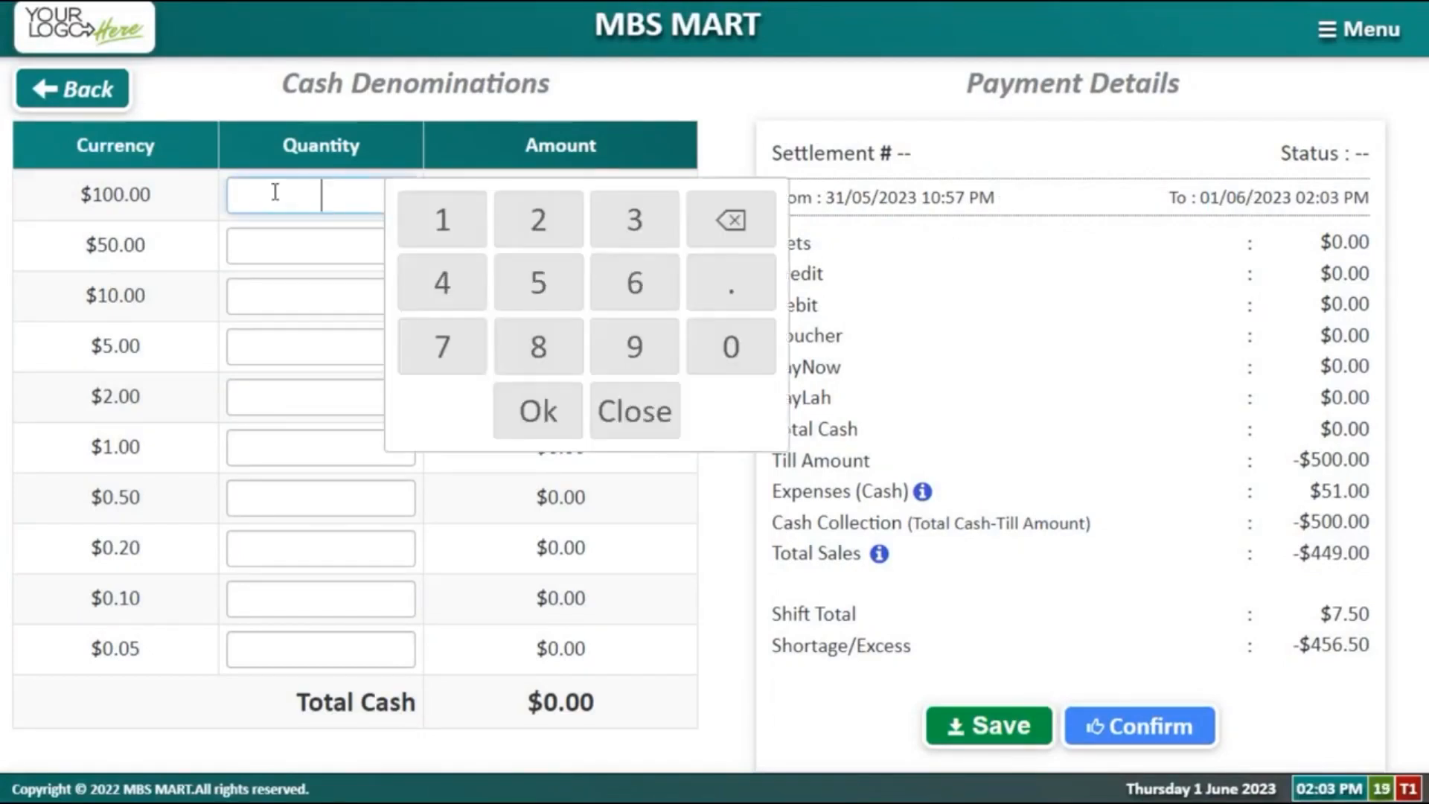
pyautogui.write('8')
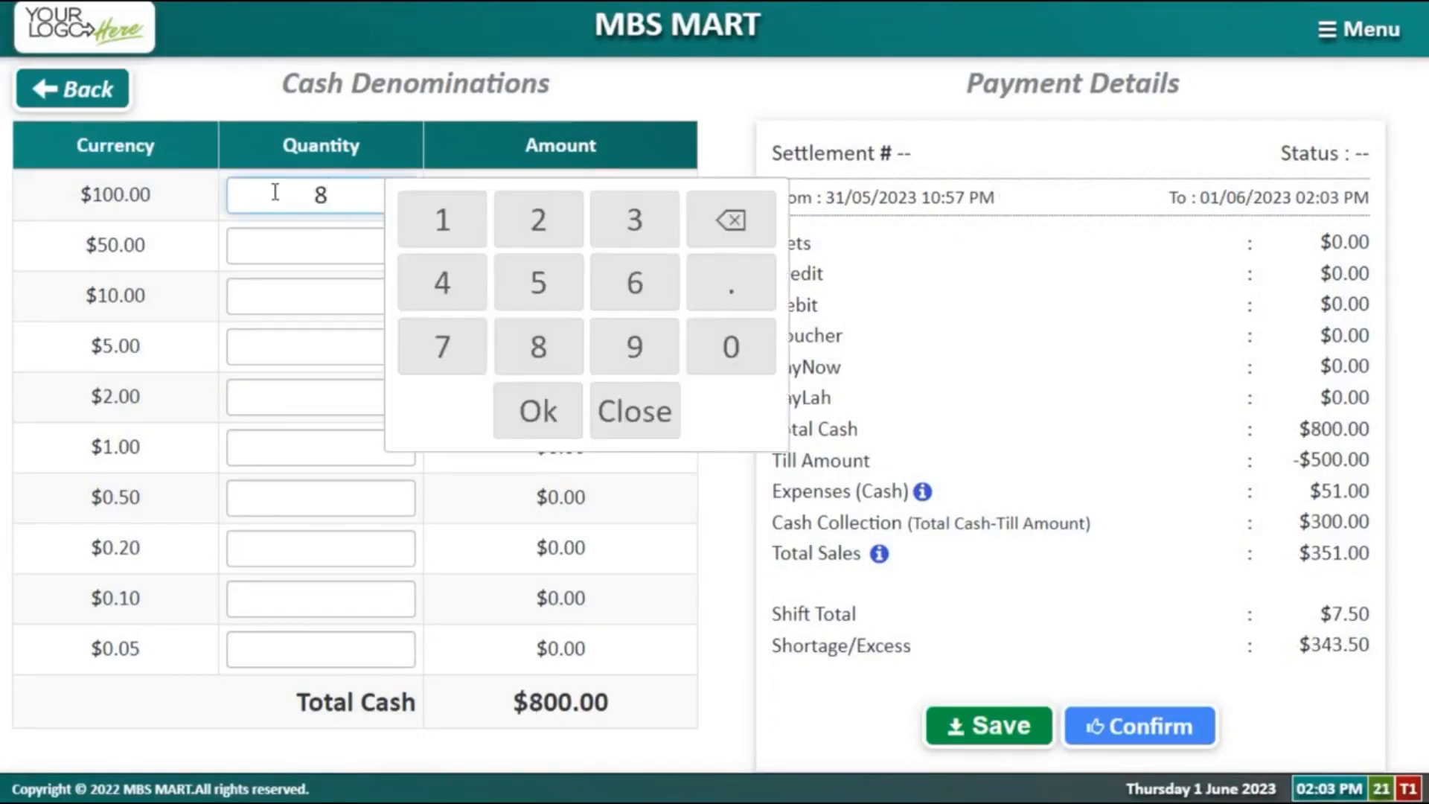
pyautogui.press('BackSpace')
pyautogui.write('6')
pyautogui.click(973, 658)
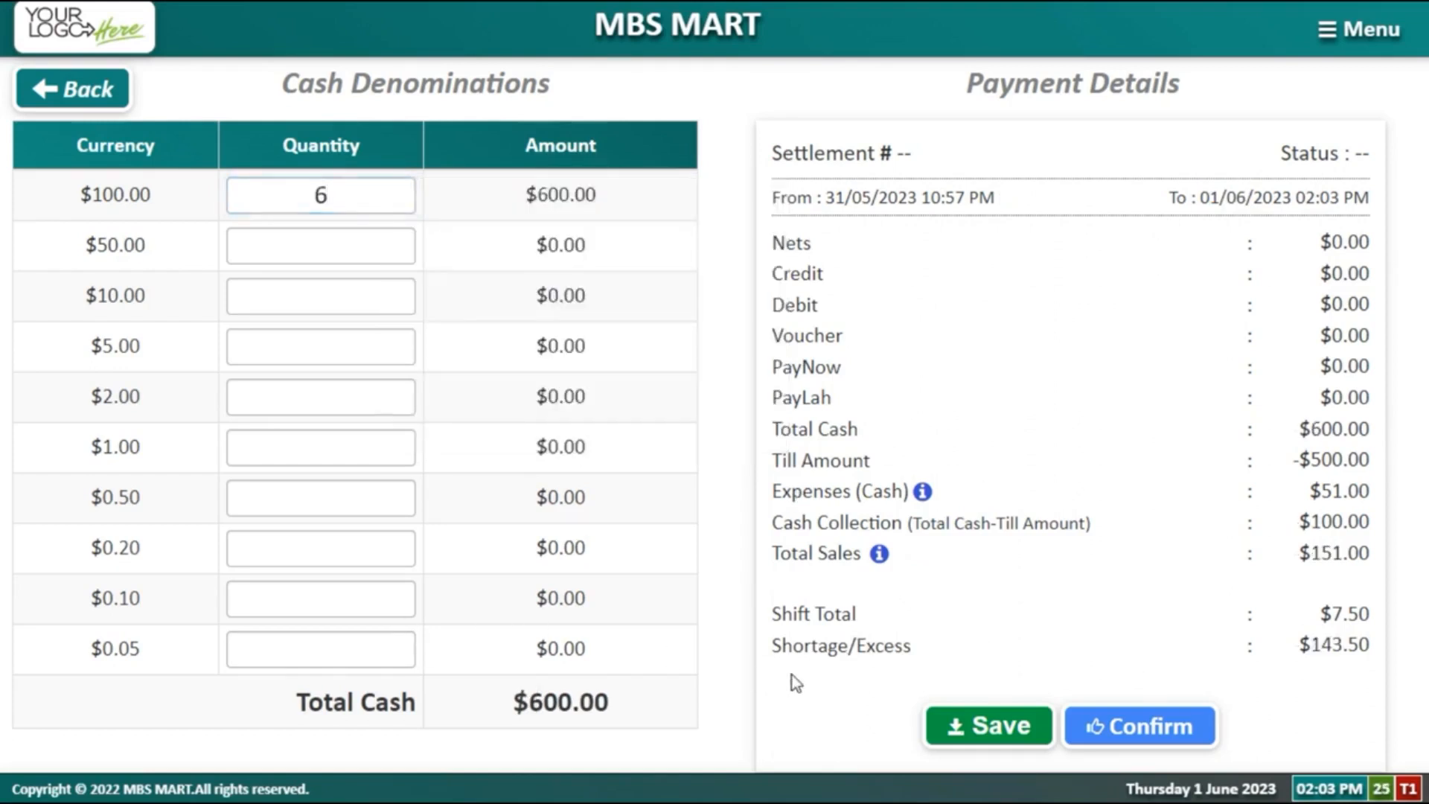
# Step: Save the settlement and confirm it so its status becomes Confirmed
pyautogui.moveTo(776, 655); pyautogui.dragTo(841, 621)
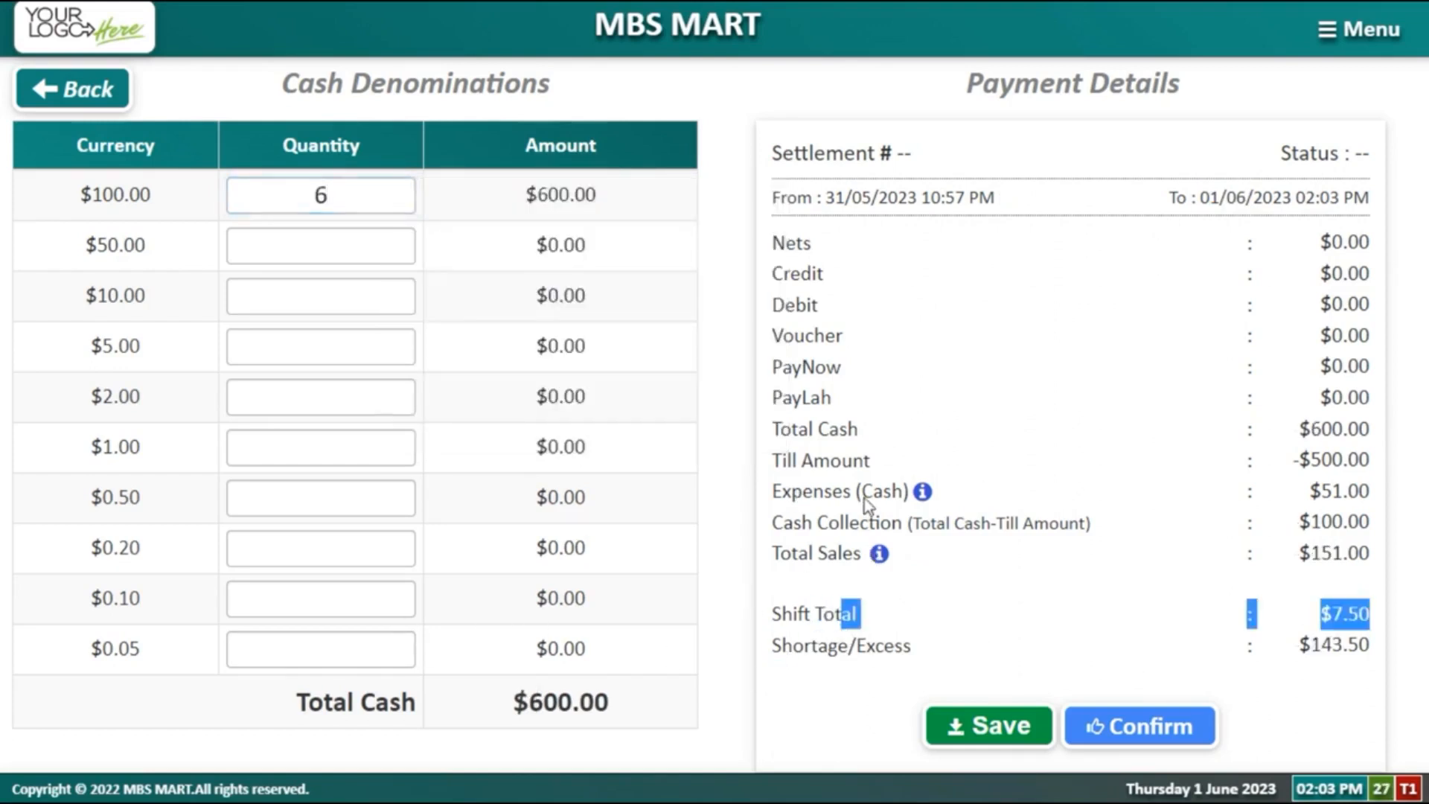
pyautogui.click(820, 491)
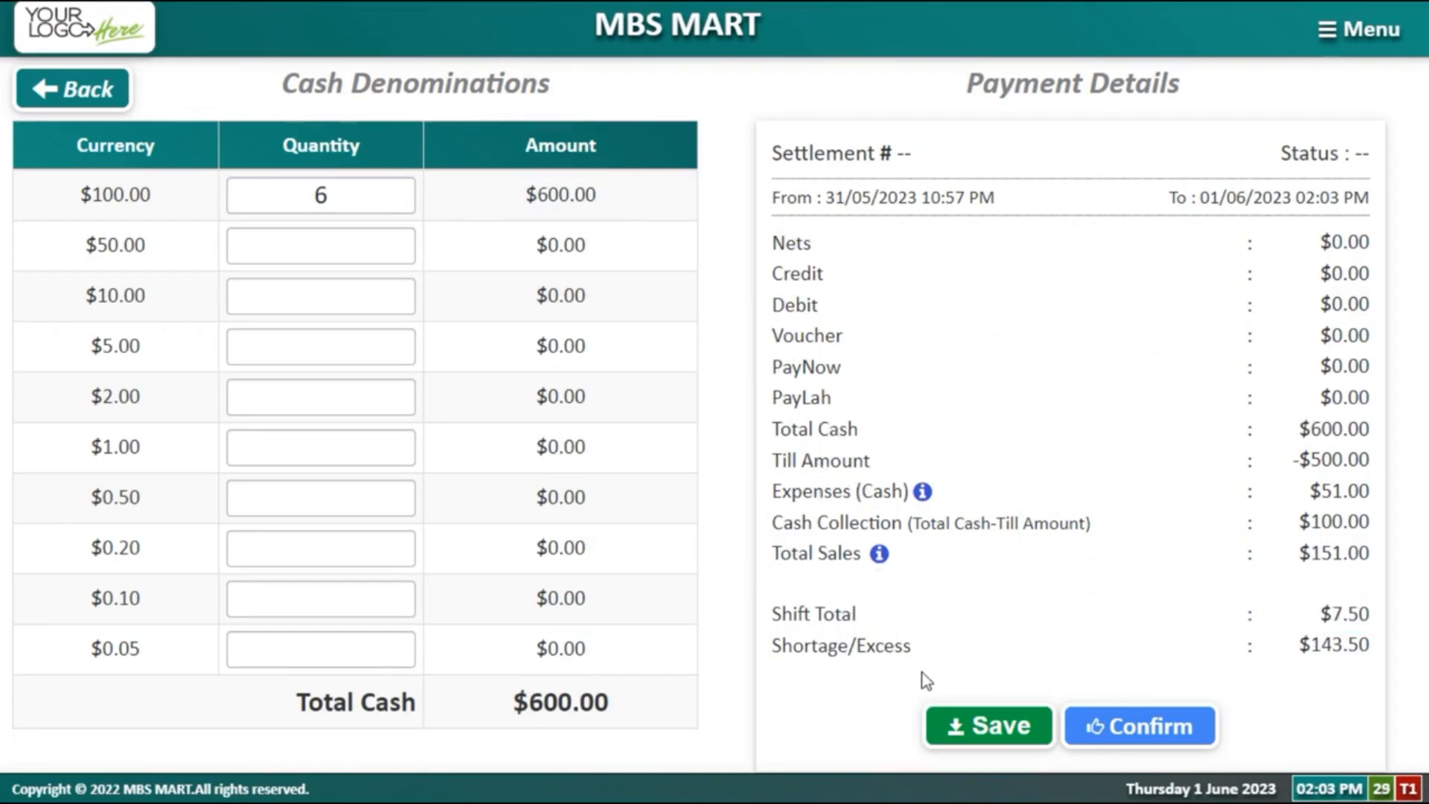
pyautogui.click(1024, 731)
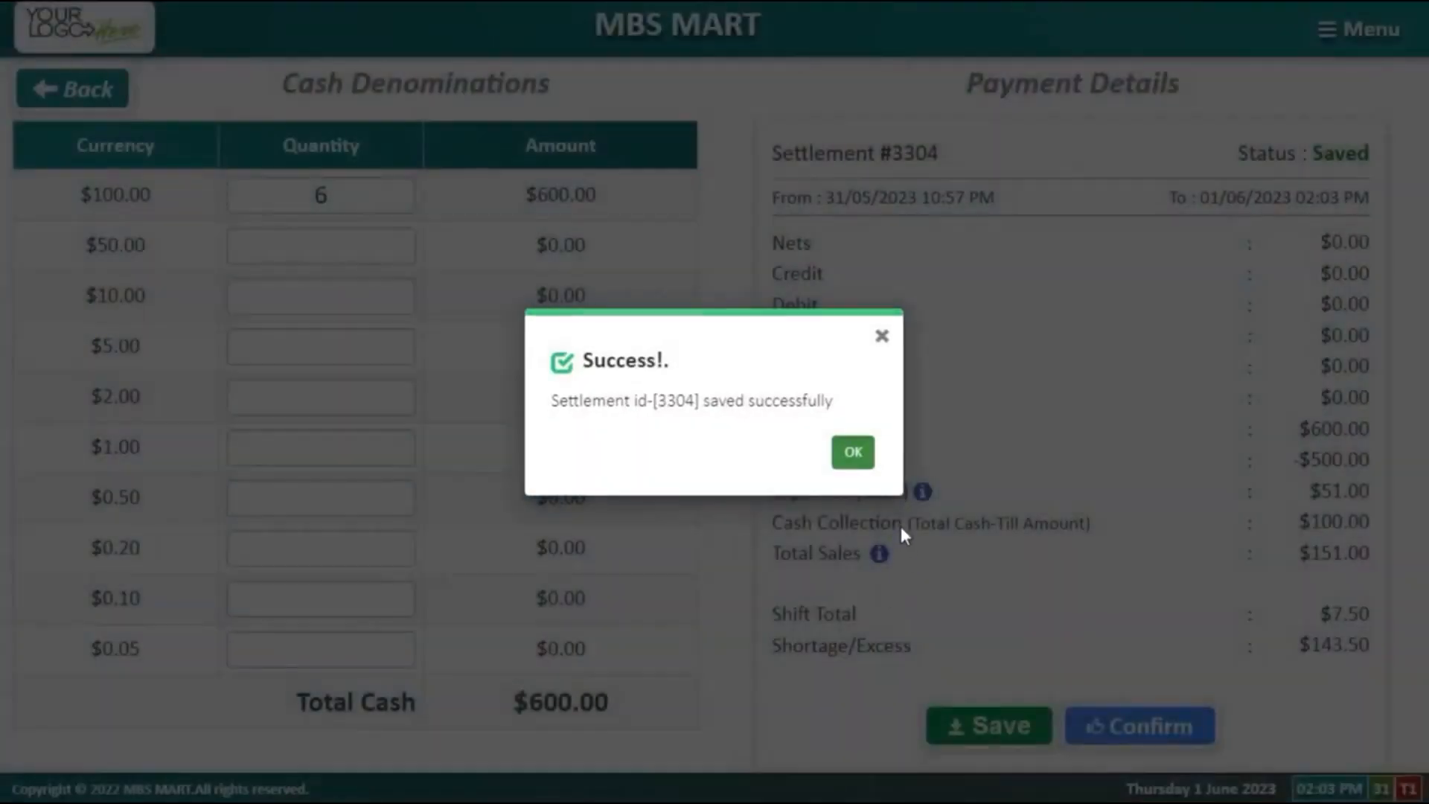
pyautogui.click(853, 453)
pyautogui.click(1096, 729)
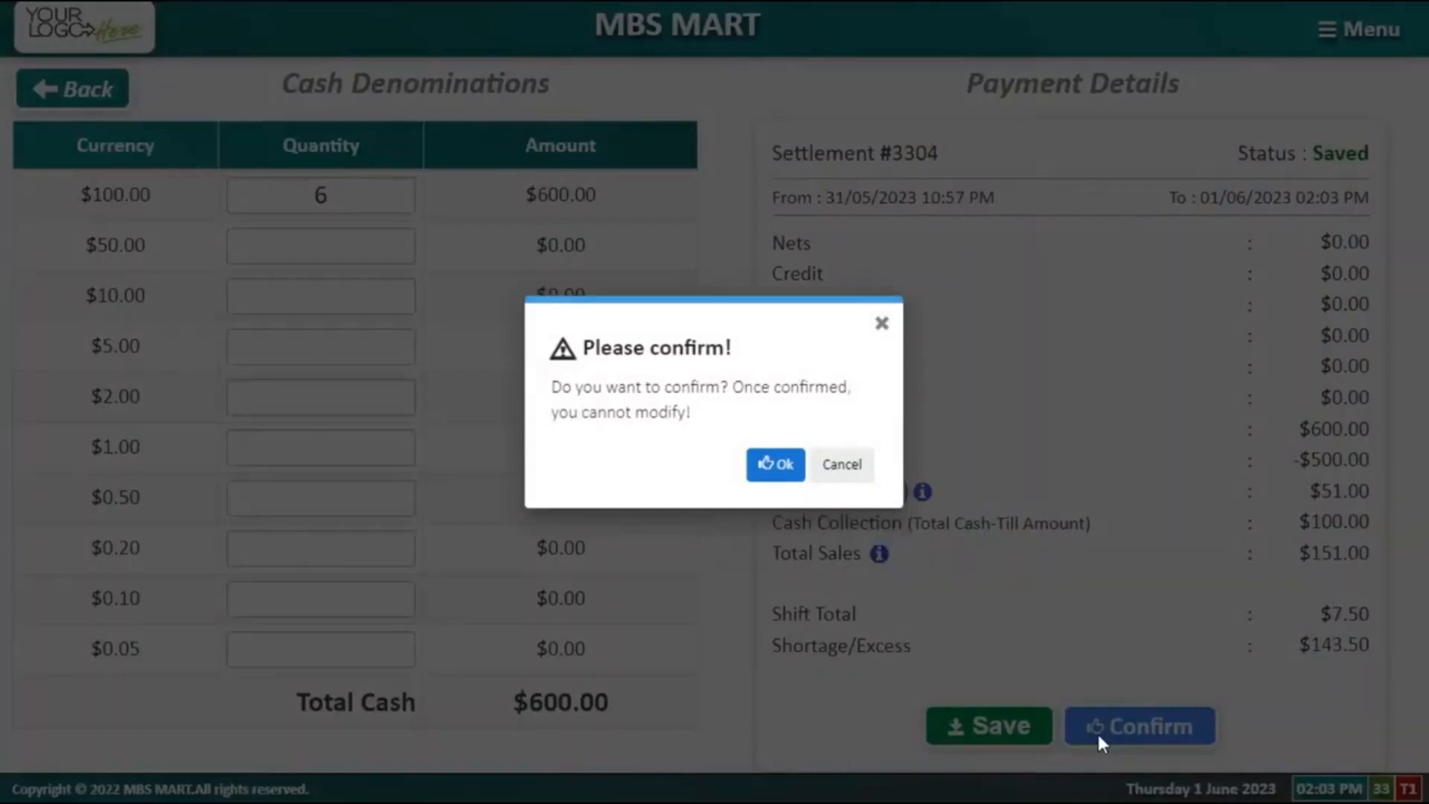
pyautogui.click(759, 467)
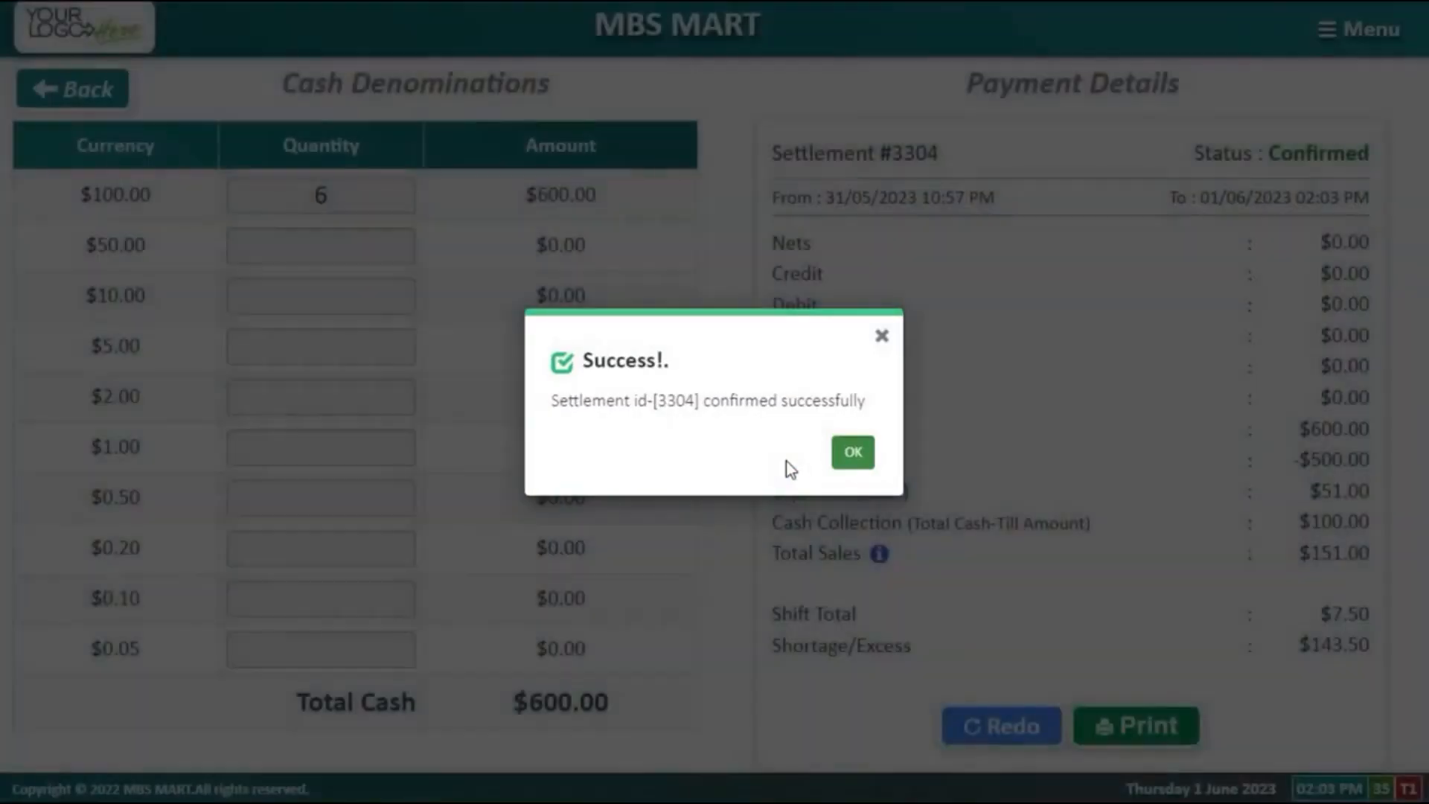
pyautogui.click(861, 461)
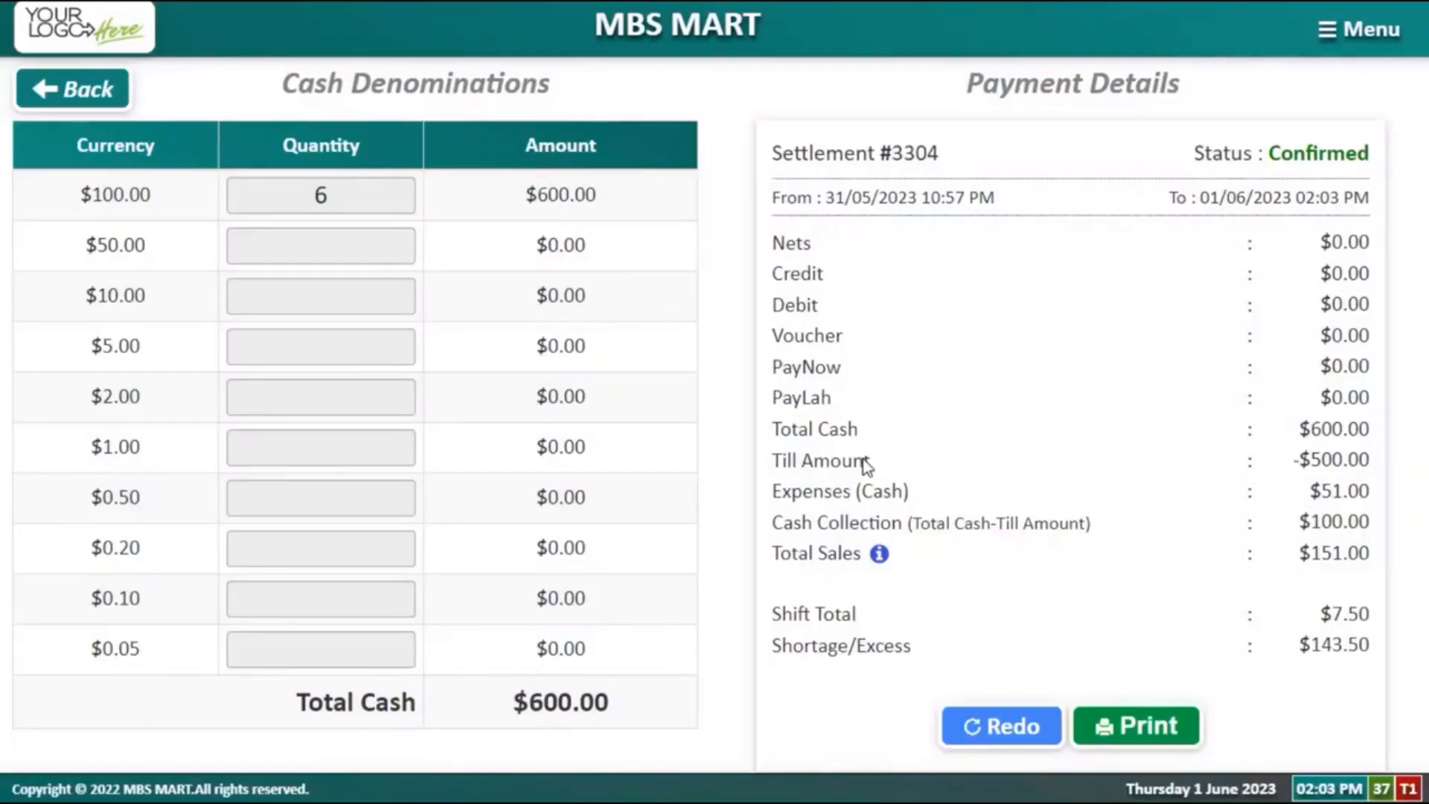
pyautogui.tripleClick(794, 472)
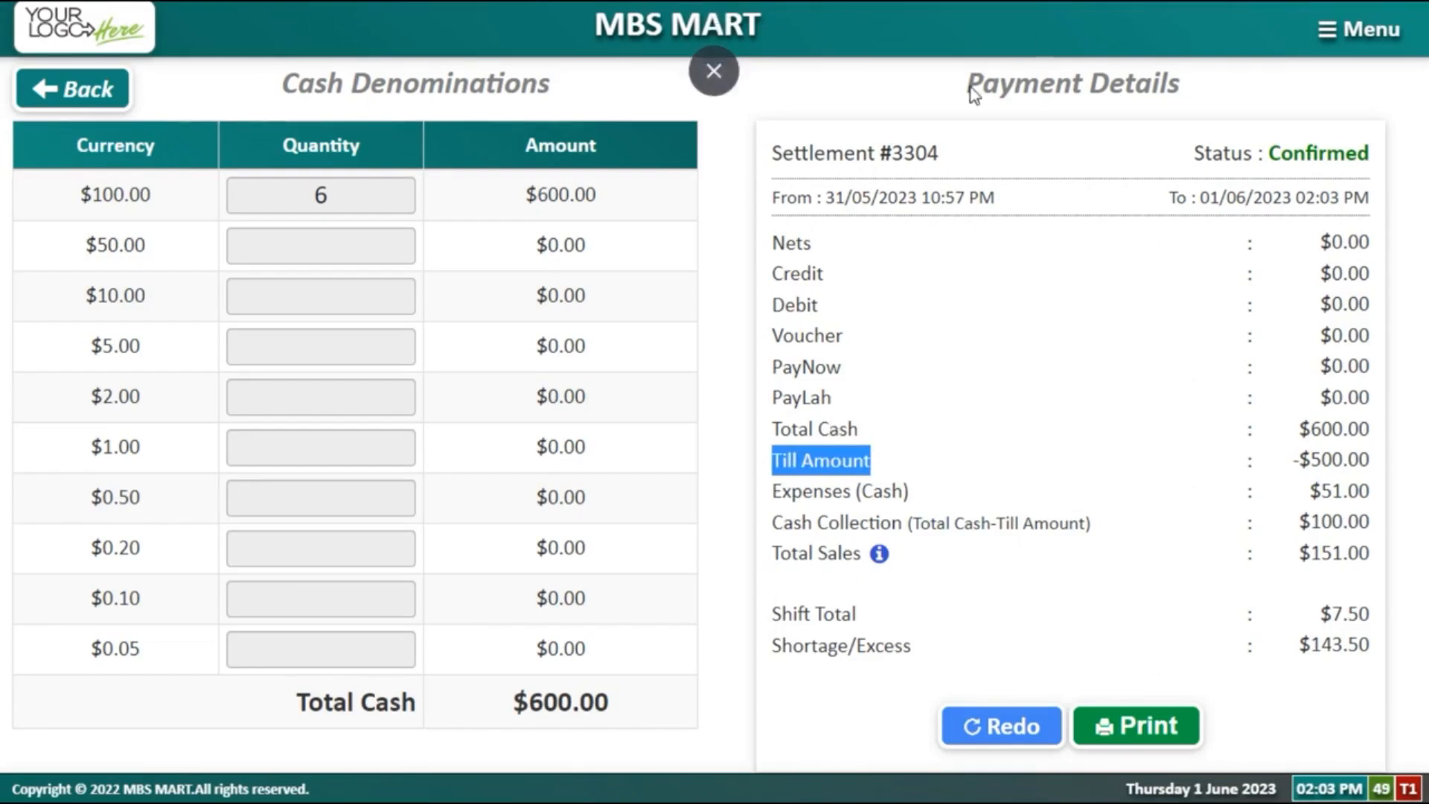
# Step: Go to the Expenses list and start a new expense entry
pyautogui.click(1347, 26)
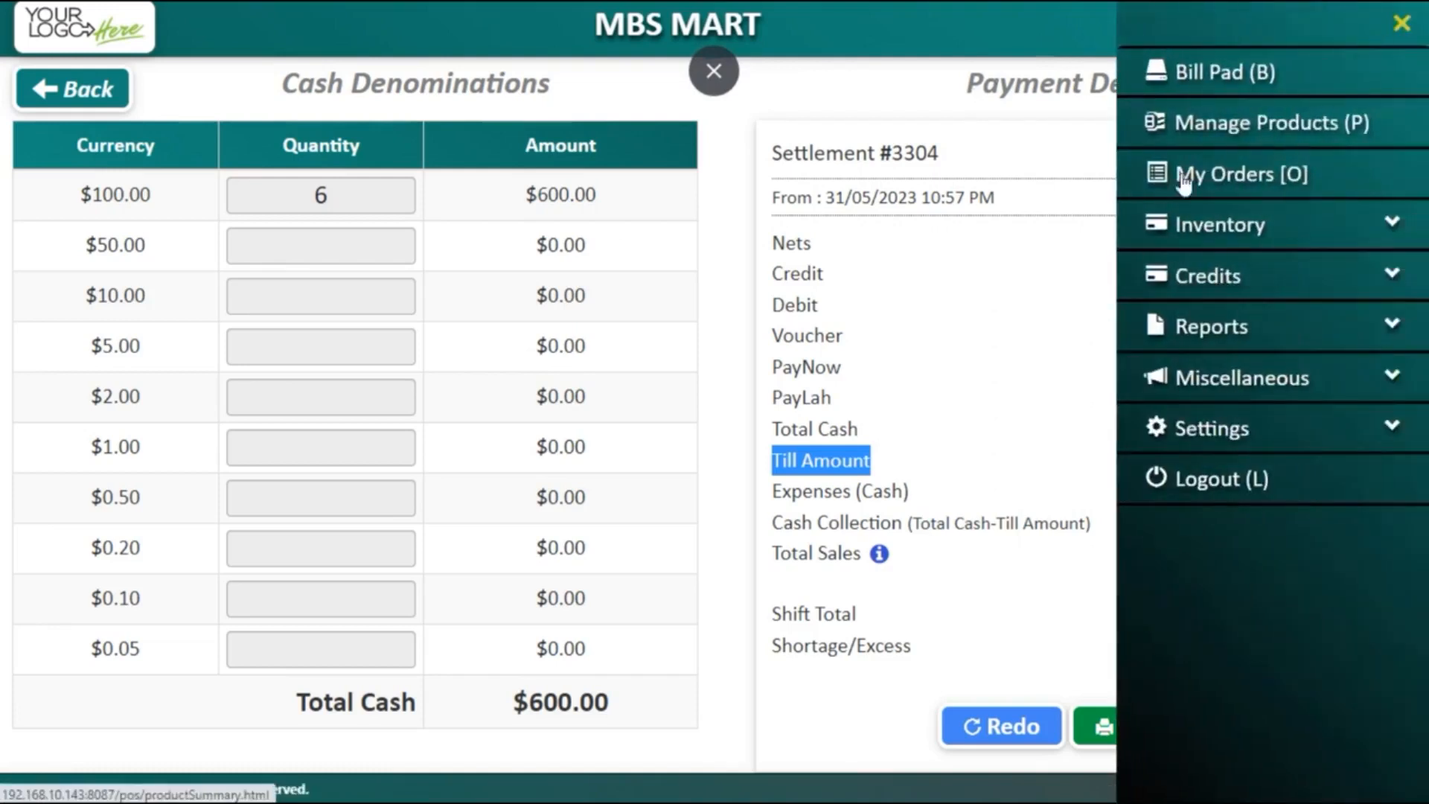
pyautogui.click(1096, 159)
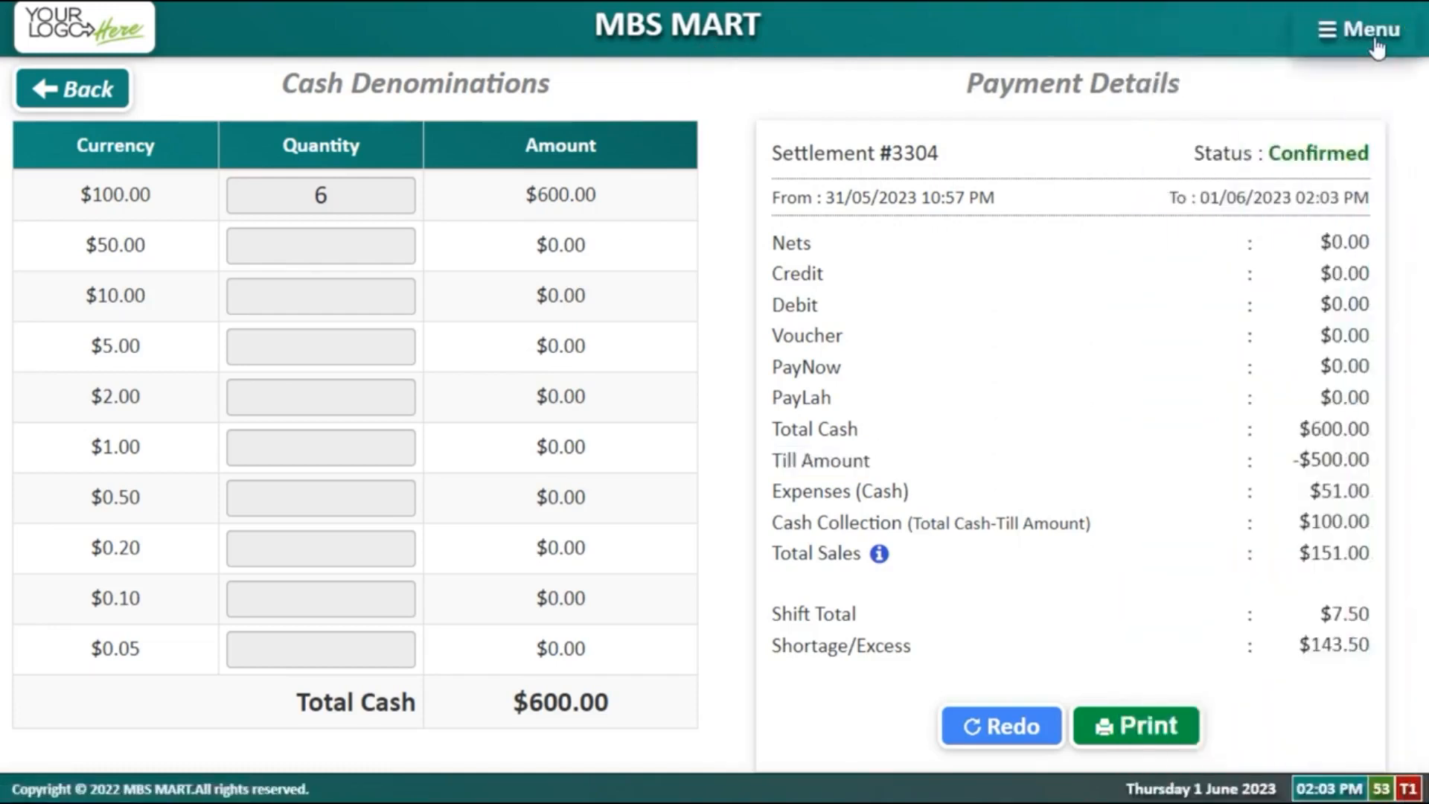
pyautogui.click(1372, 29)
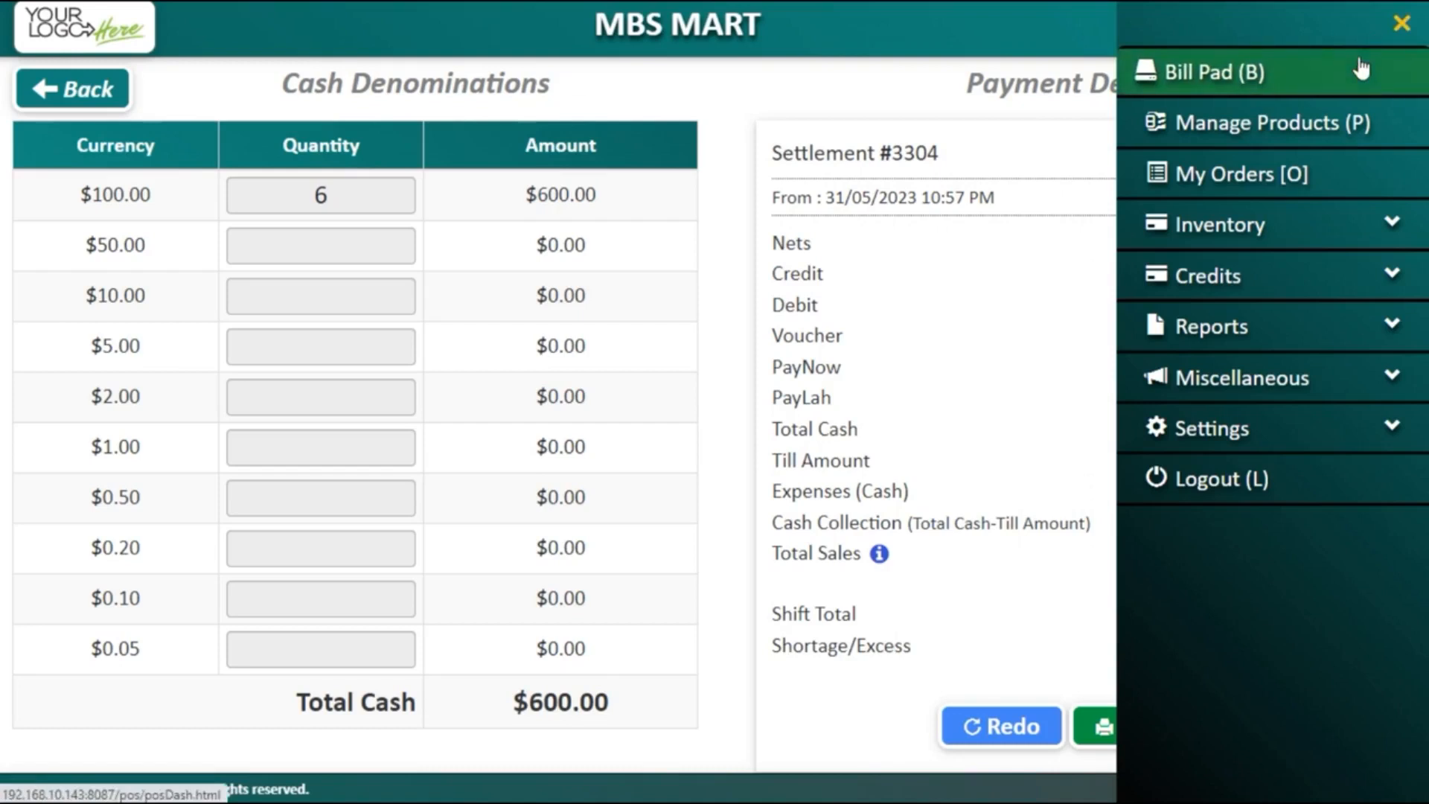
pyautogui.click(1308, 387)
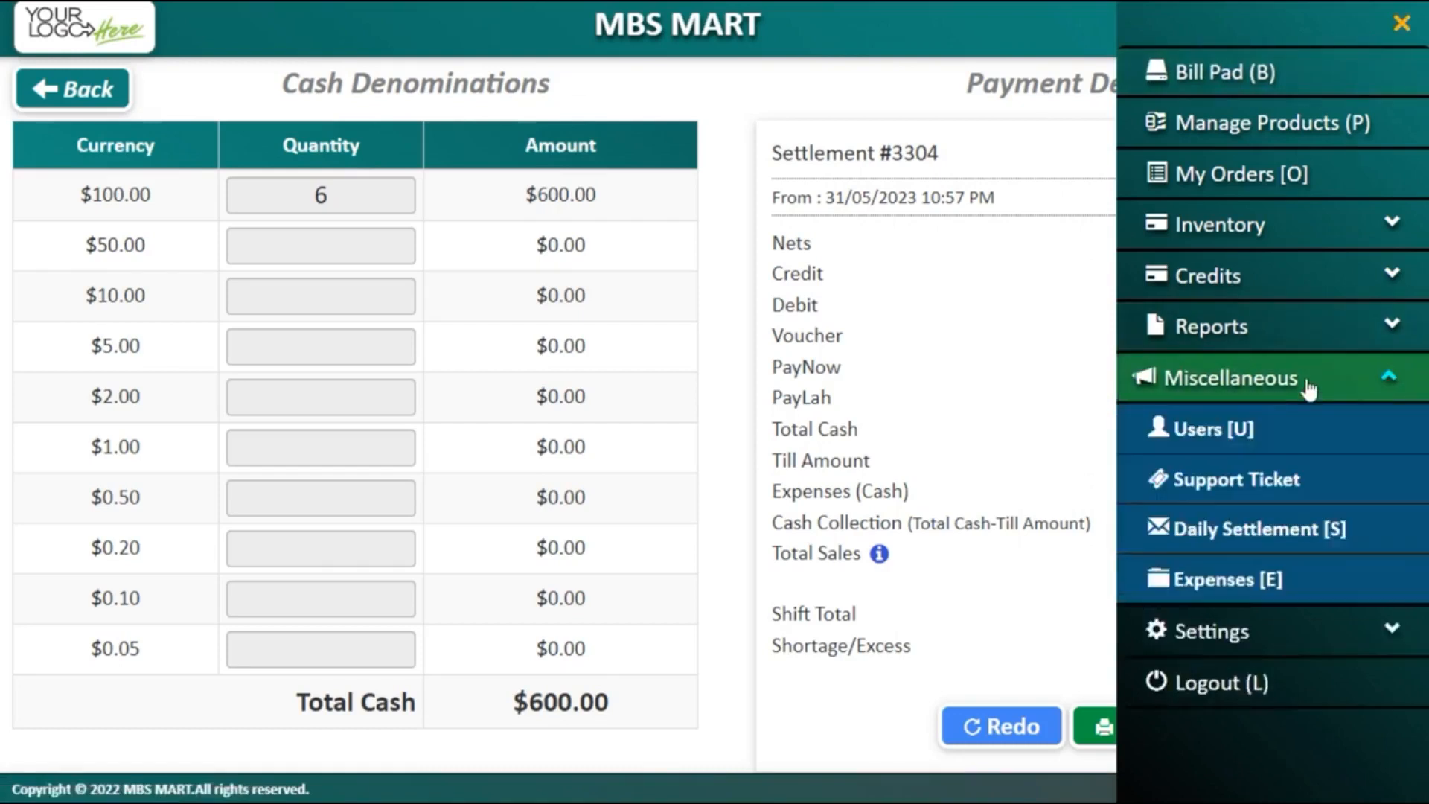
pyautogui.click(1228, 577)
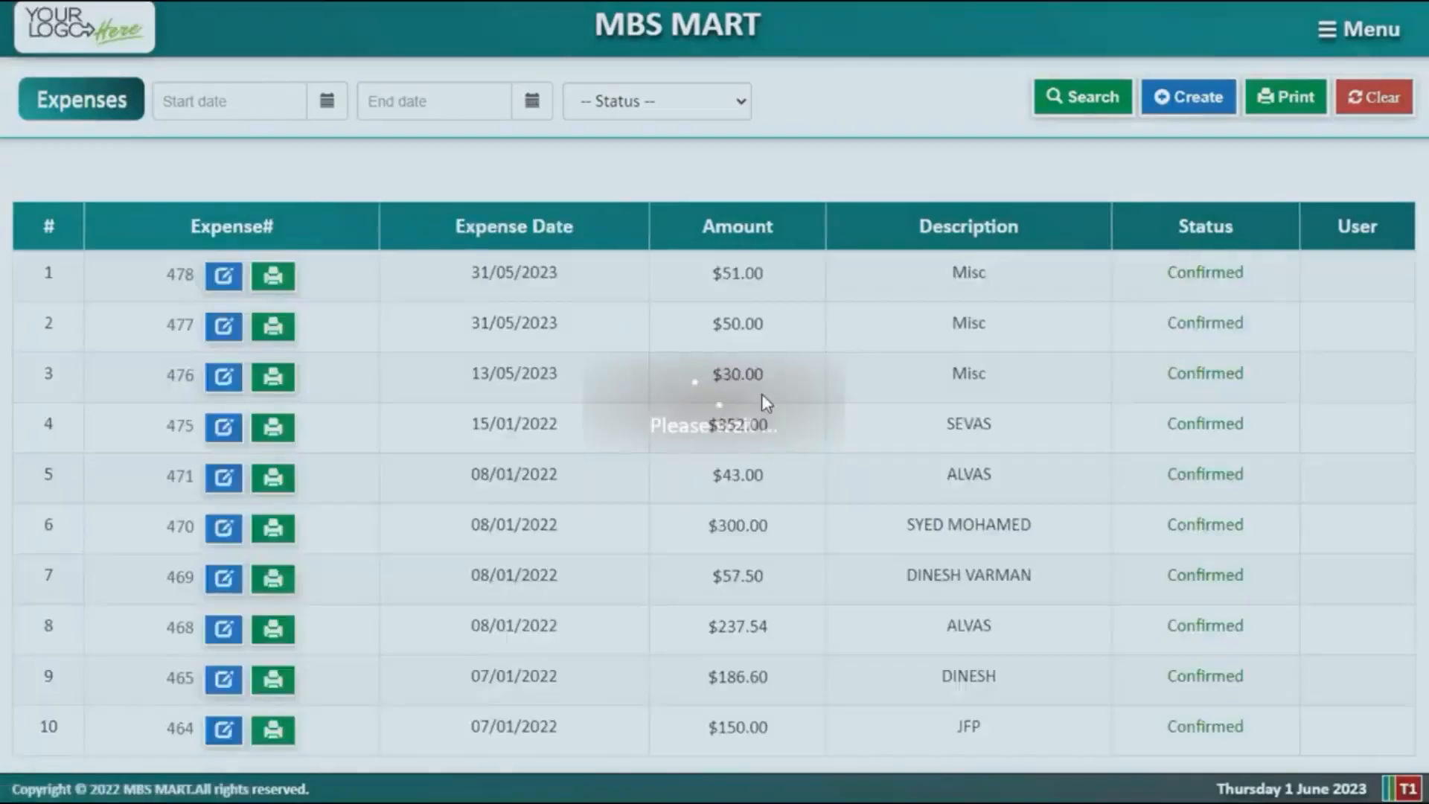
pyautogui.click(1205, 113)
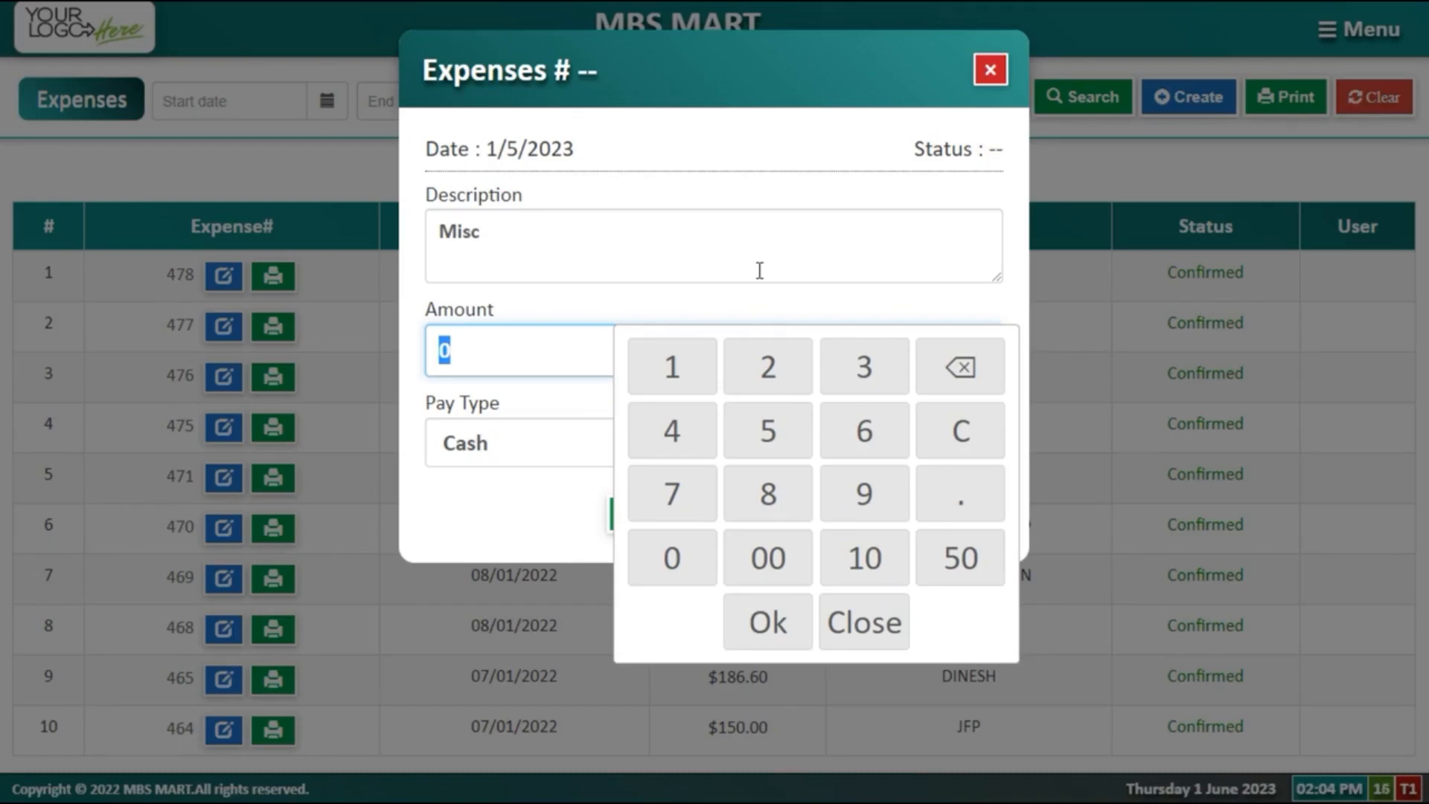
# Step: Enter a $50 cash expense described as 'supplier A' and save it
pyautogui.click(763, 429)
pyautogui.click(671, 560)
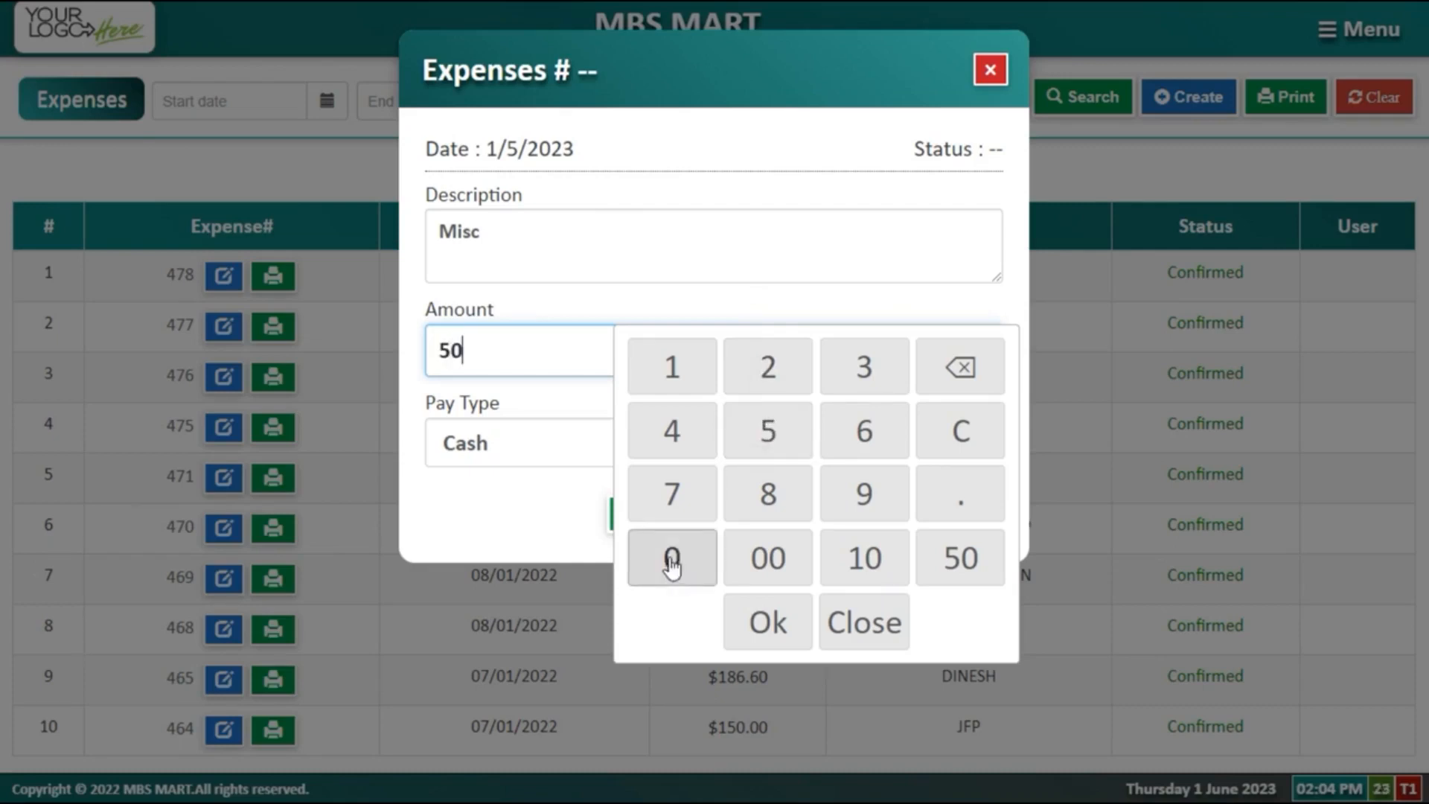
pyautogui.click(534, 236)
pyautogui.write('sh')
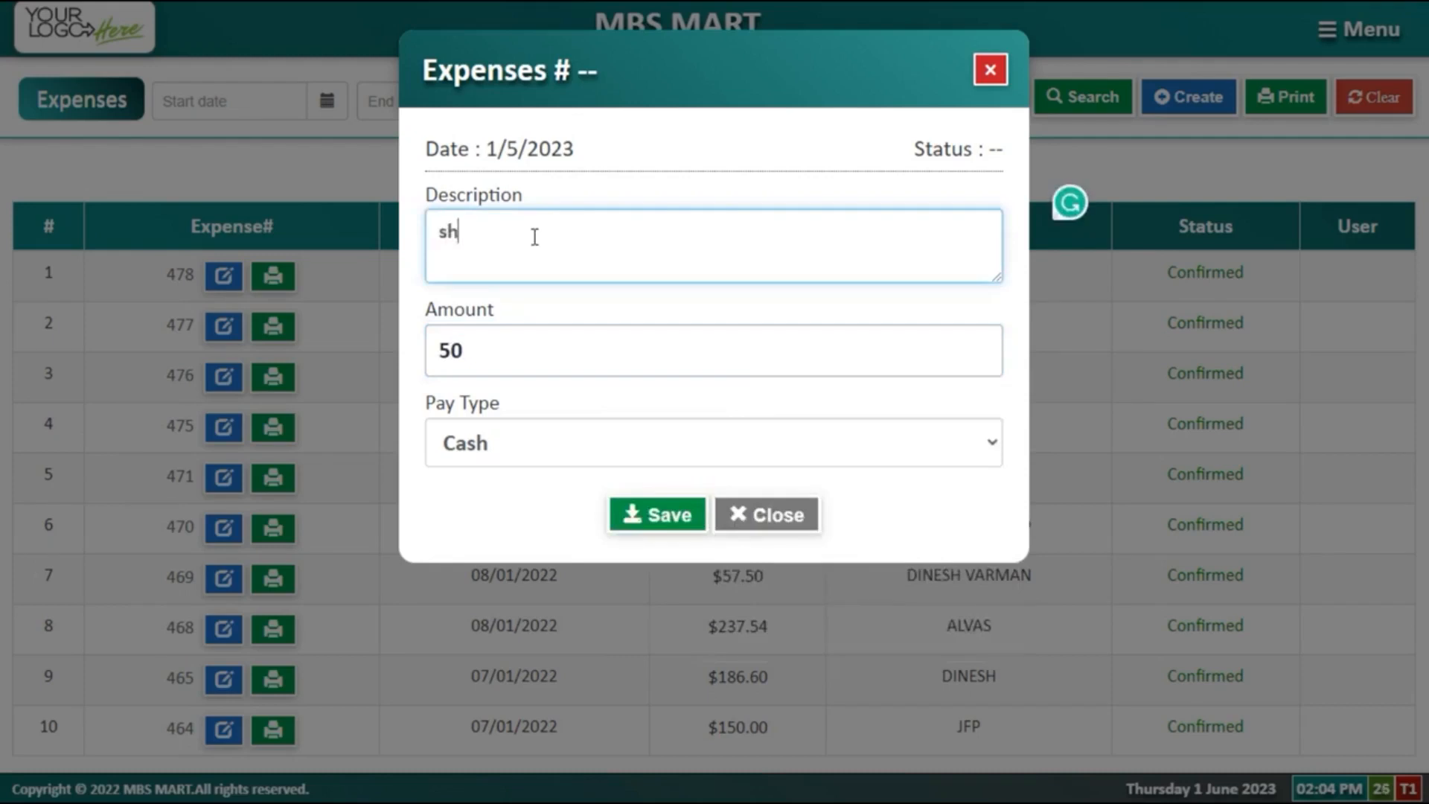
pyautogui.press('BackSpace')
pyautogui.write('upplier A')
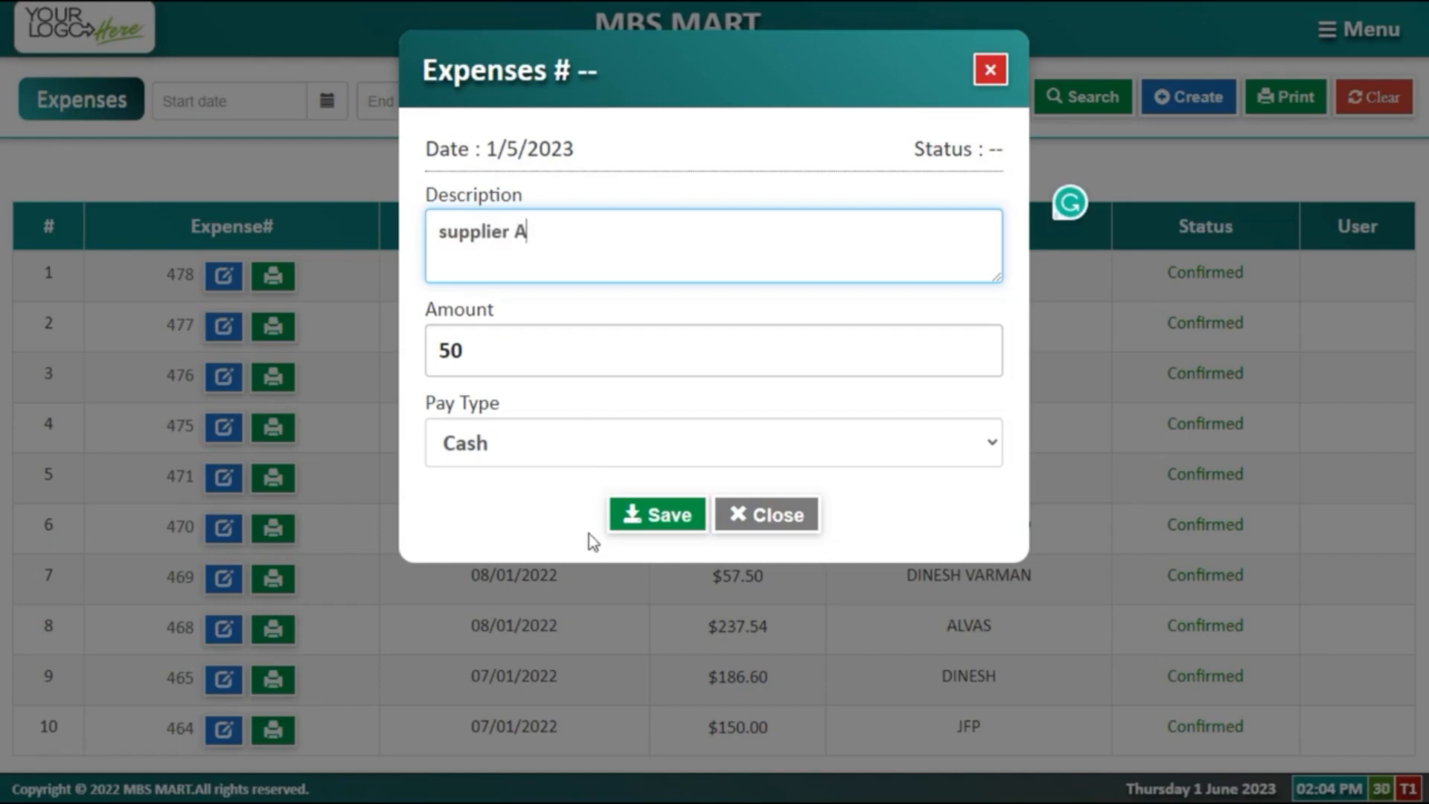
pyautogui.click(628, 459)
pyautogui.click(628, 459)
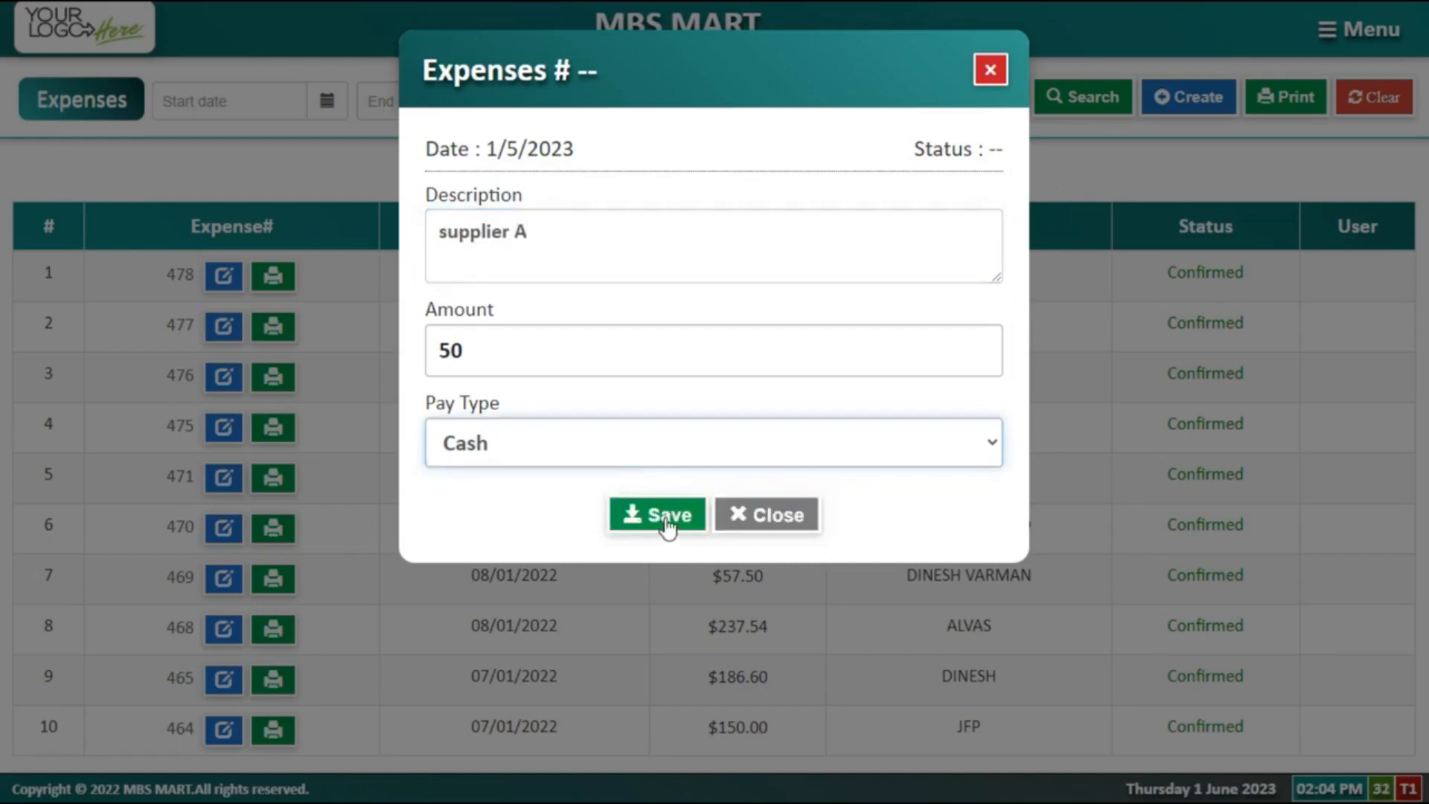
pyautogui.click(668, 525)
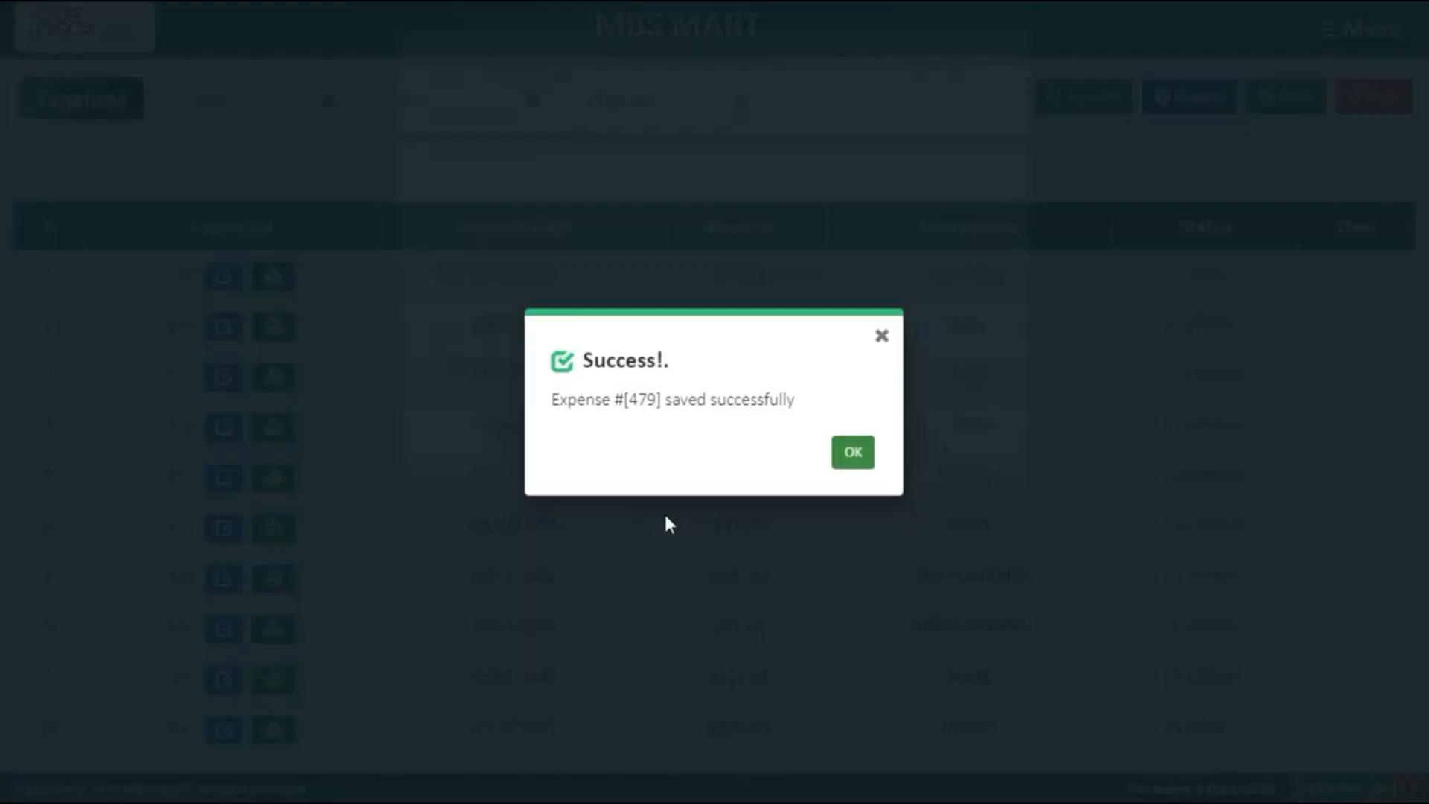
pyautogui.click(853, 450)
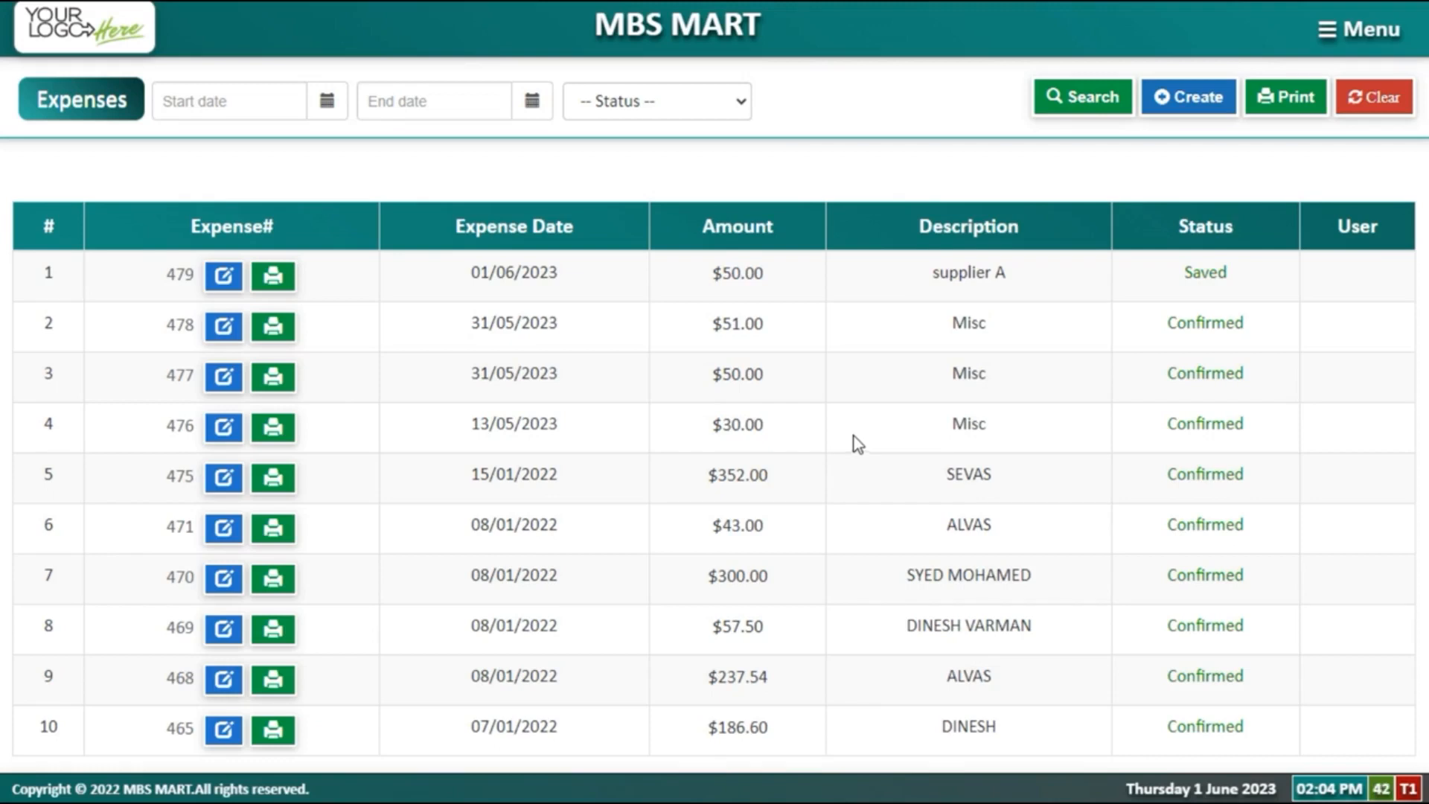
# Step: Open General Settings from the Settings section of the menu
pyautogui.click(1347, 44)
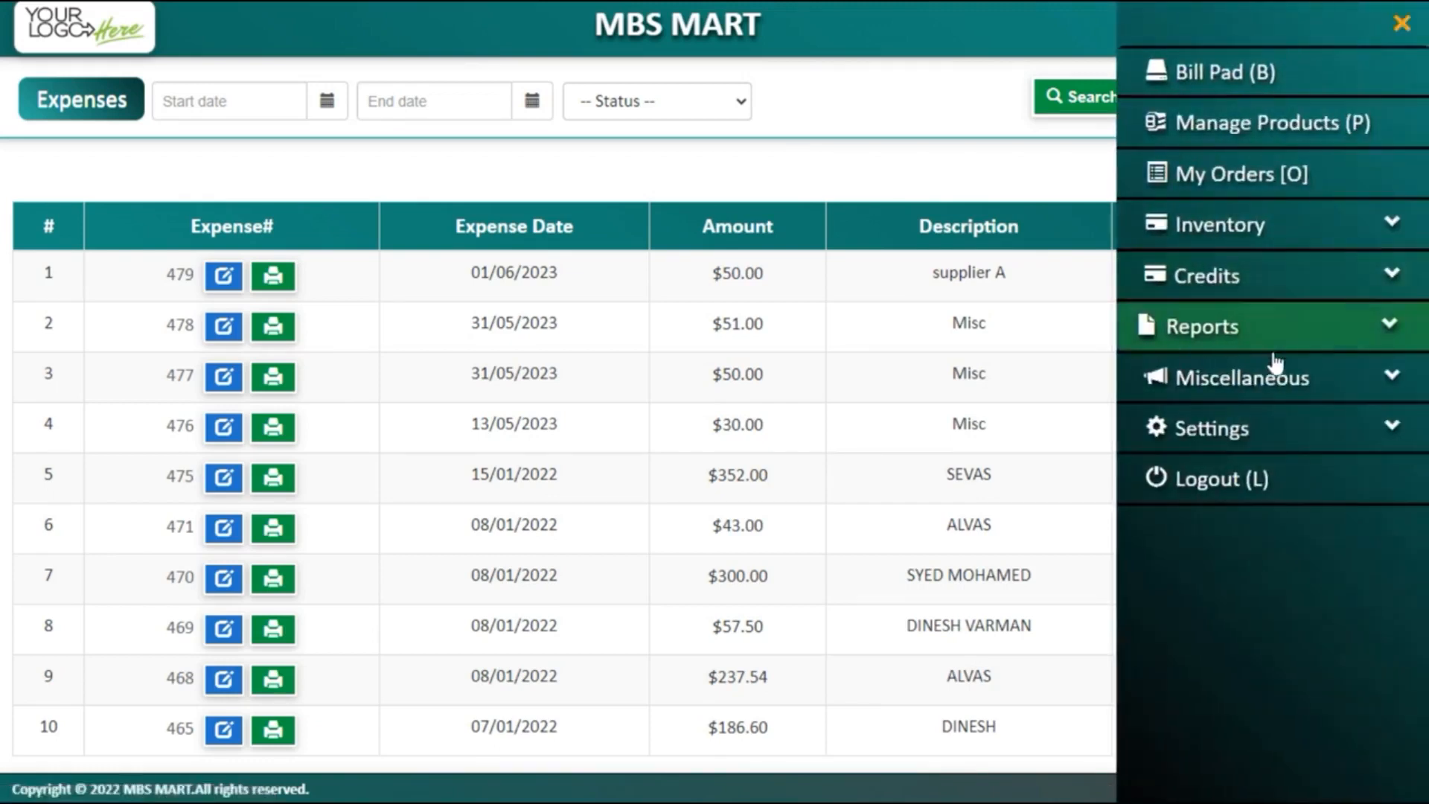
pyautogui.click(1256, 394)
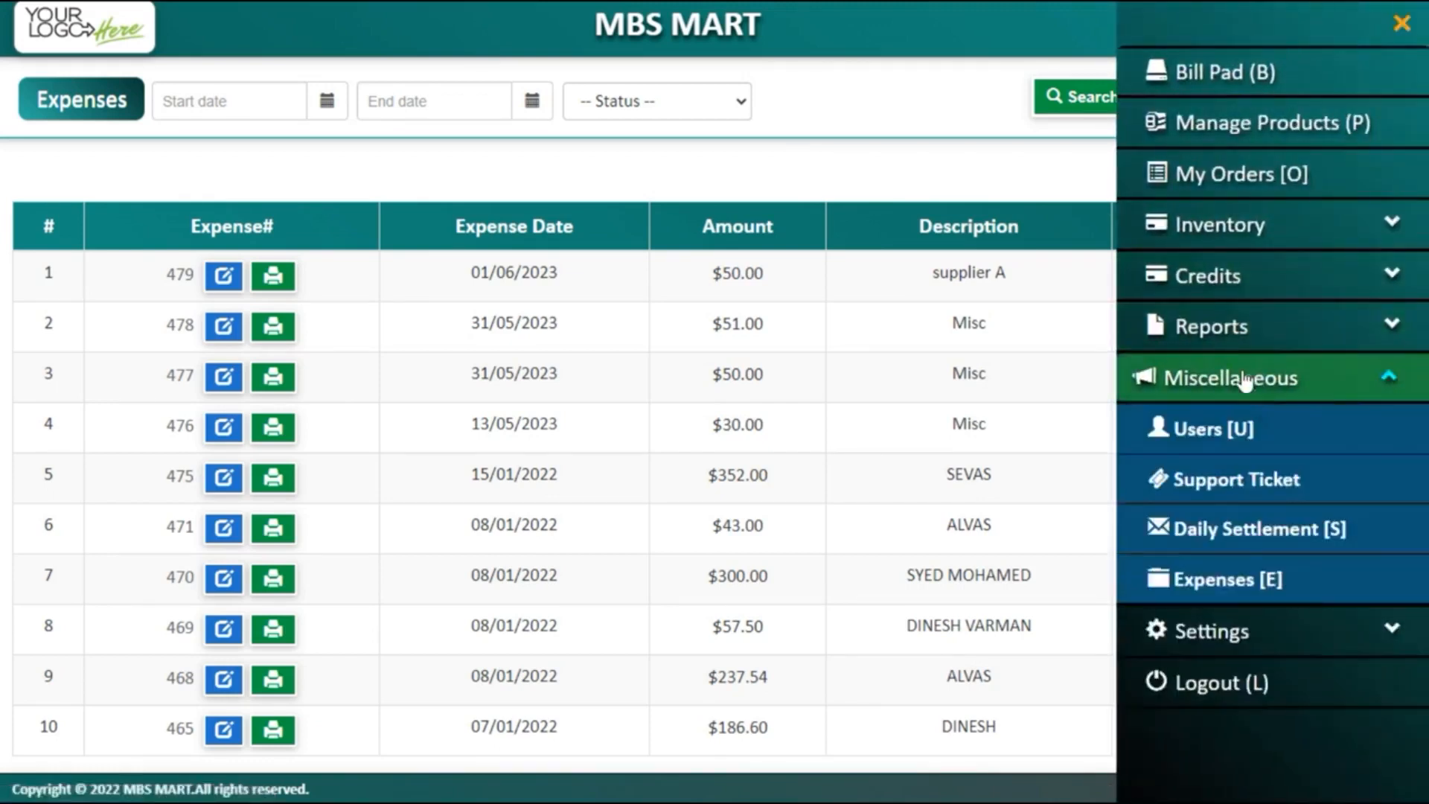
pyautogui.click(1239, 631)
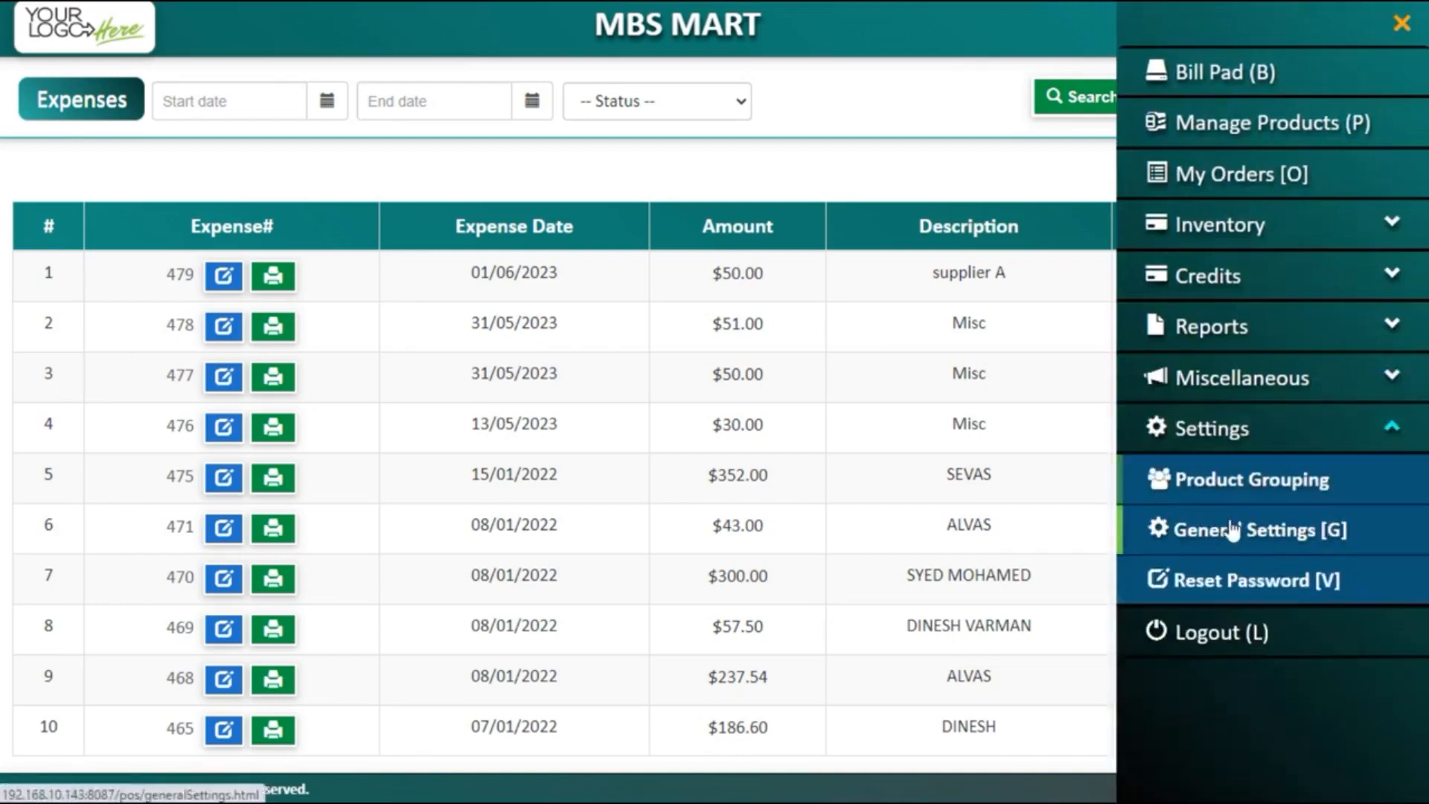
pyautogui.click(1239, 547)
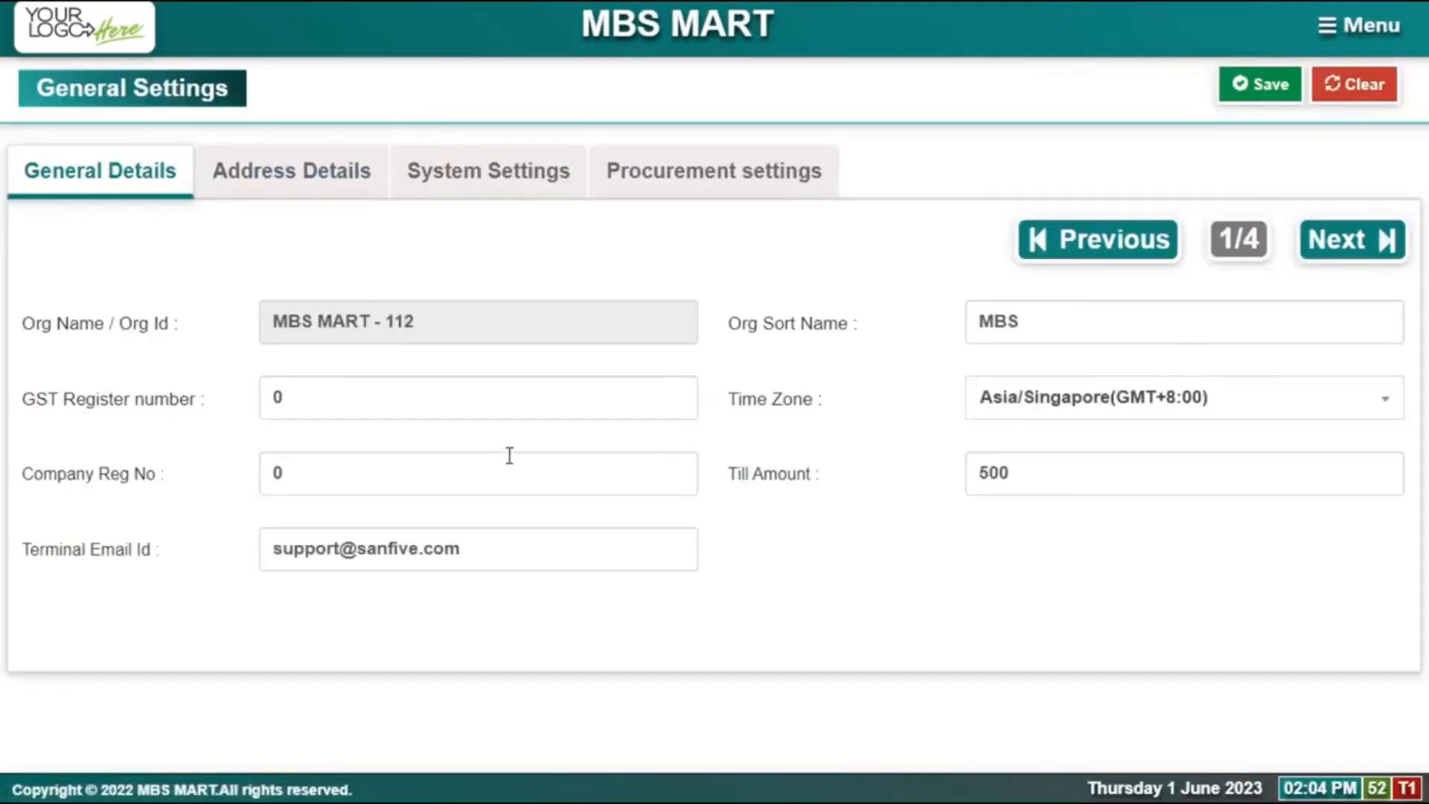
# Step: Review the GST Register number and Terminal Email fields, then show Address Details
pyautogui.click(440, 408)
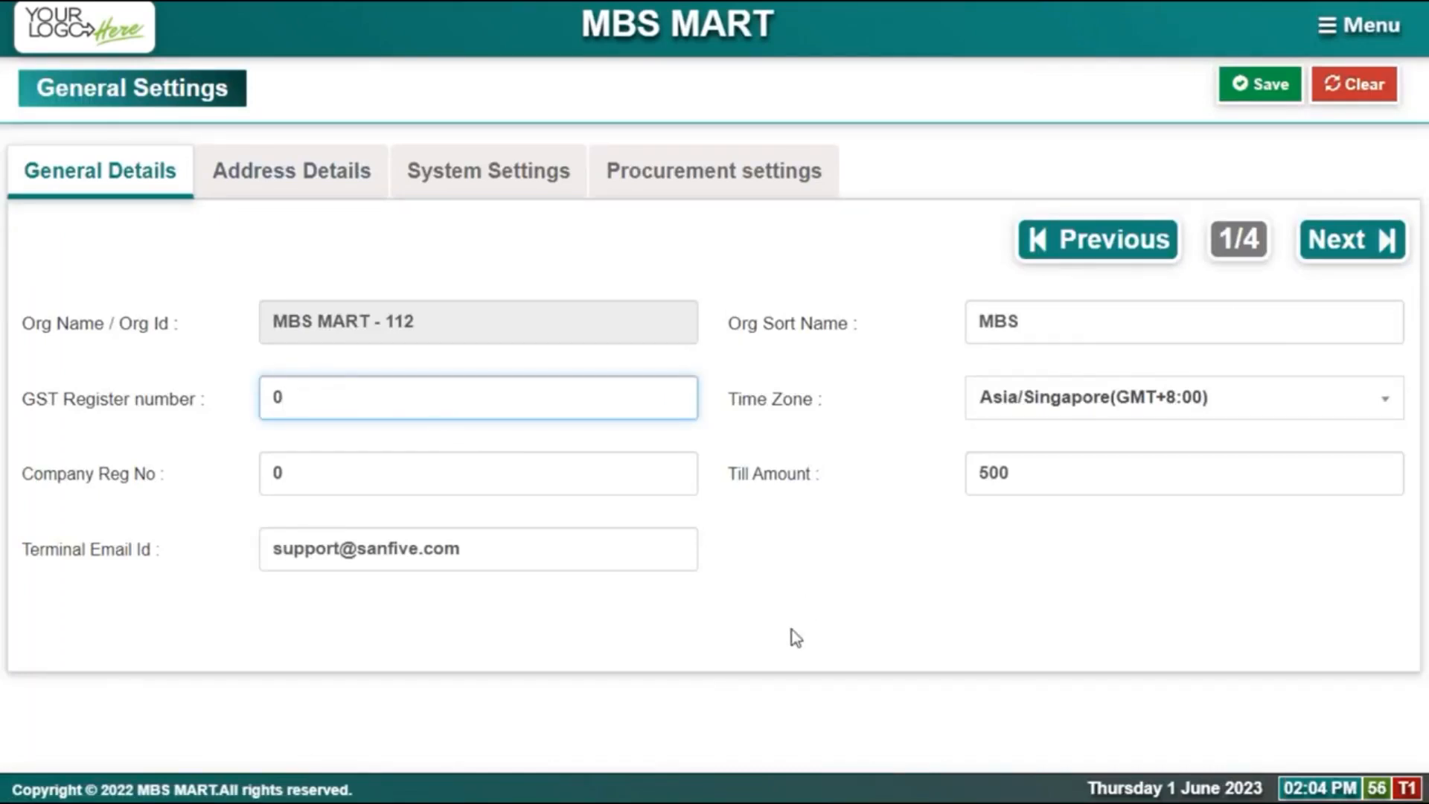
pyautogui.click(466, 552)
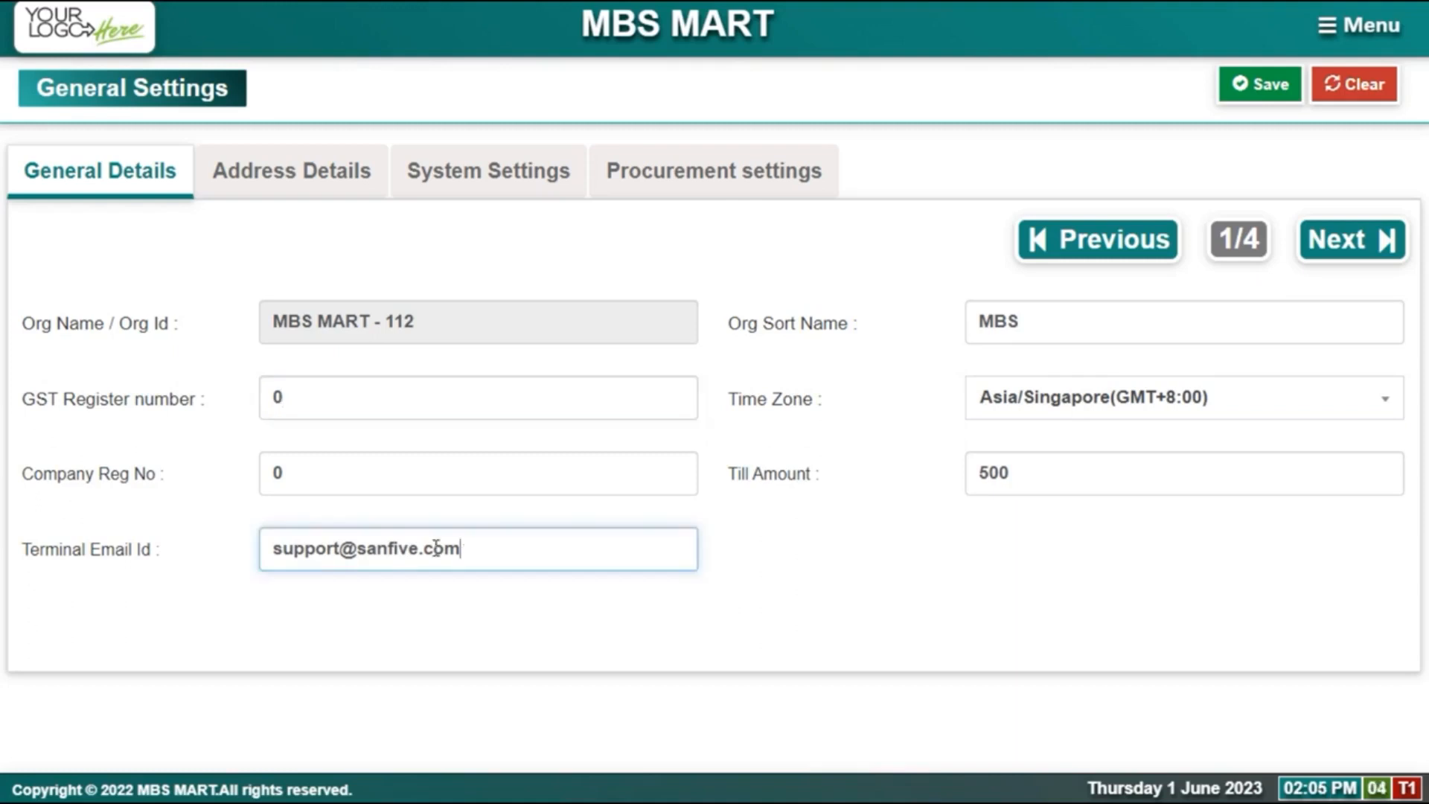
pyautogui.moveTo(460, 550); pyautogui.dragTo(275, 533)
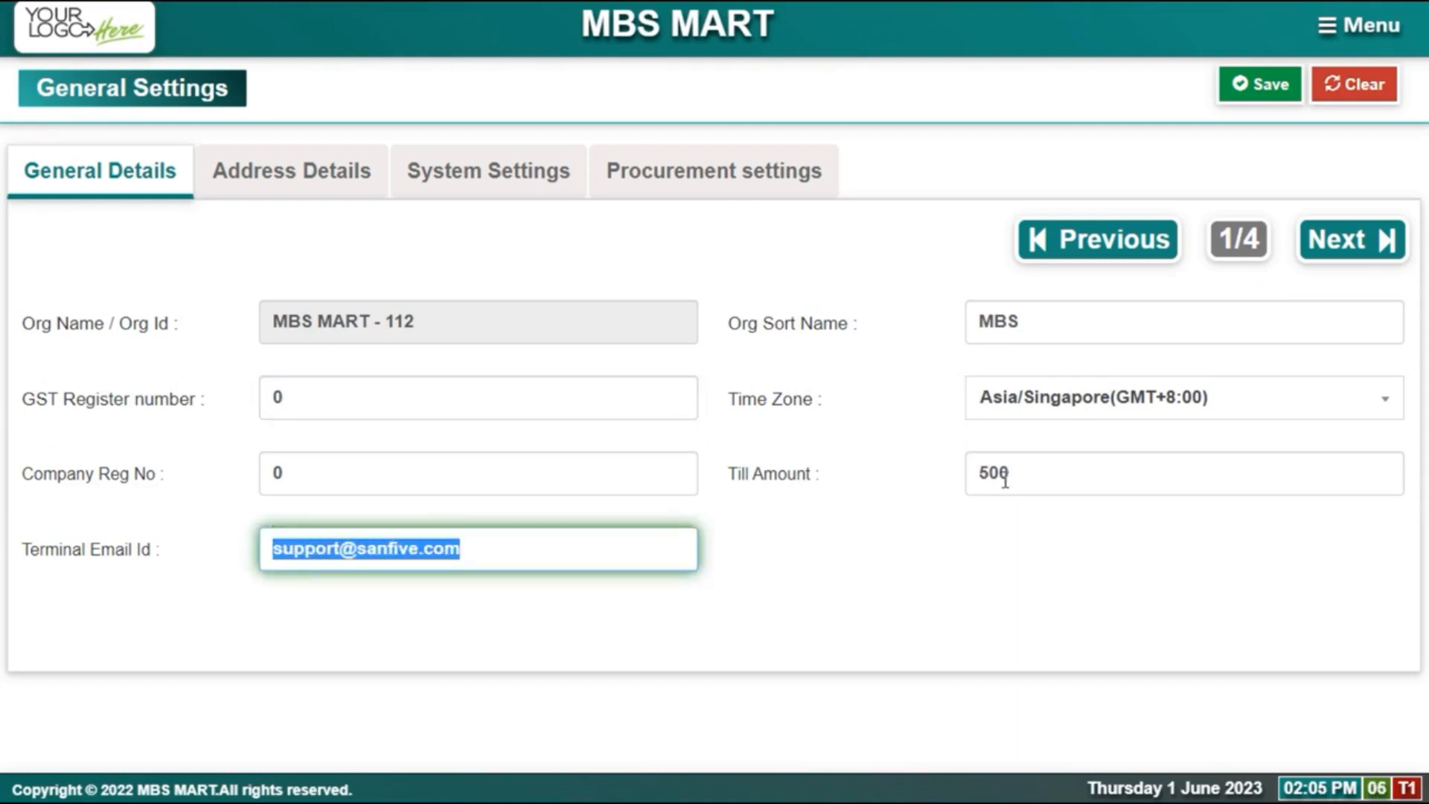
pyautogui.click(296, 183)
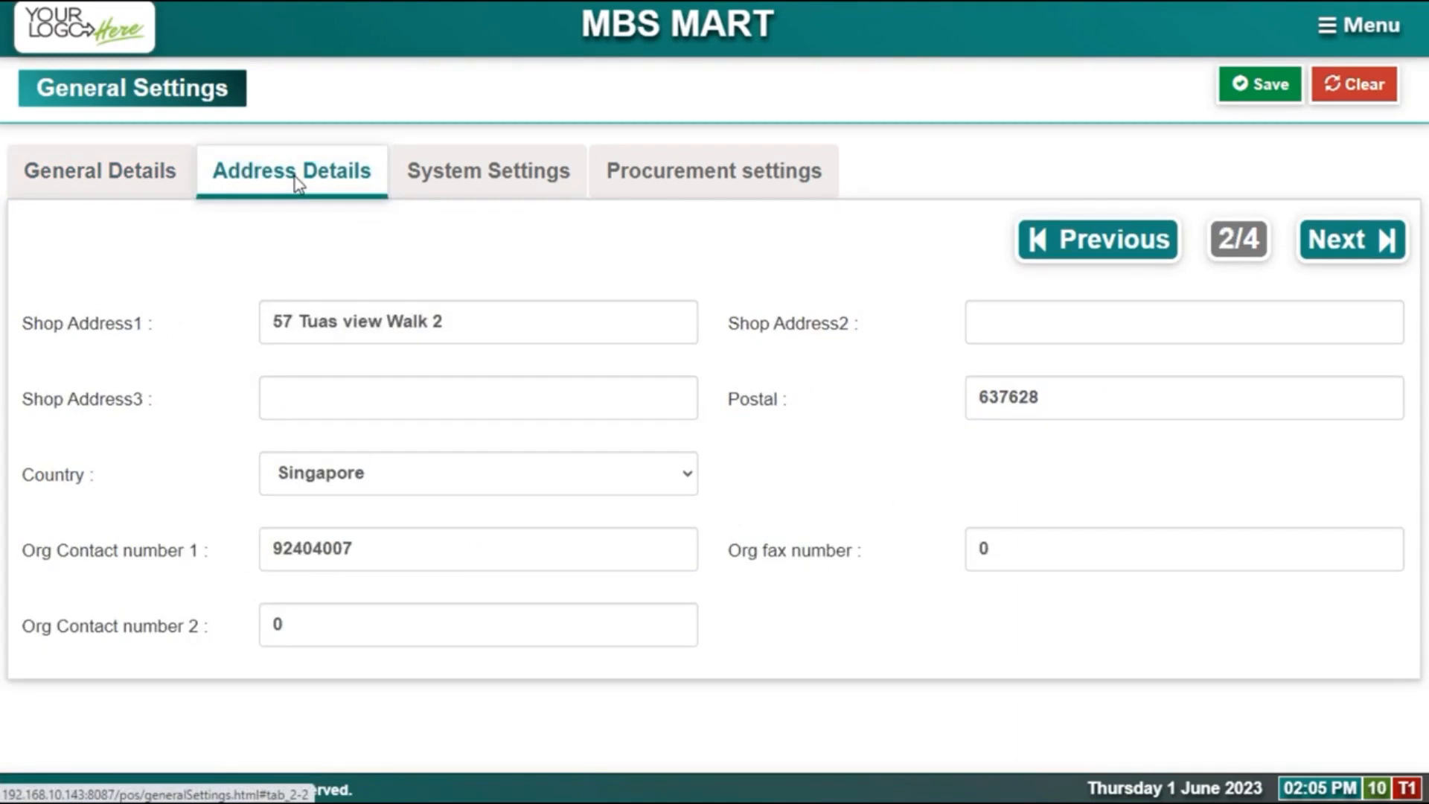
# Step: Switch to System Settings to bring up the Products list with stock, prices and costs
pyautogui.click(455, 182)
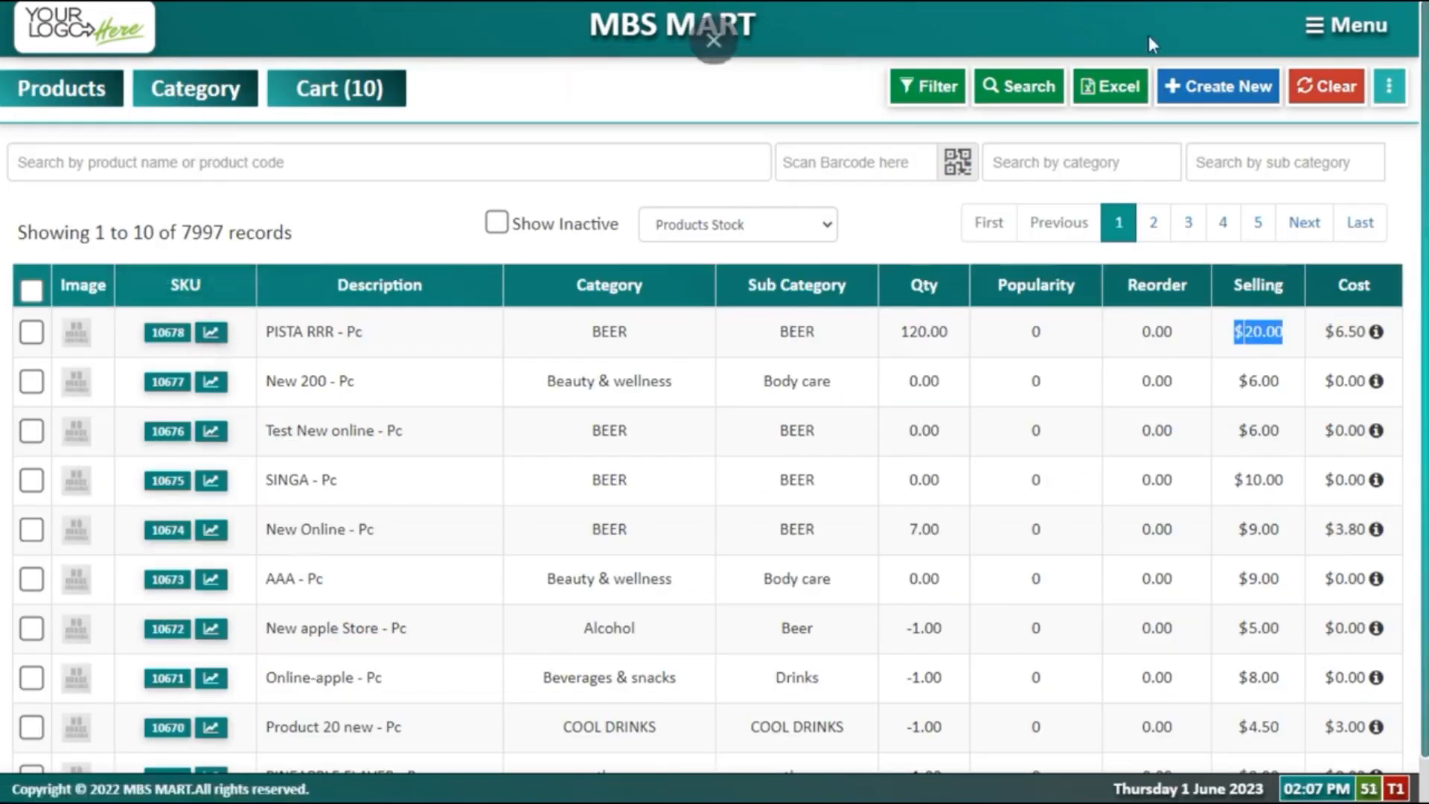
# Step: Create 'New product 1' in Baby care at $6.00 with barcode AA123312313, then open Category
pyautogui.click(1207, 103)
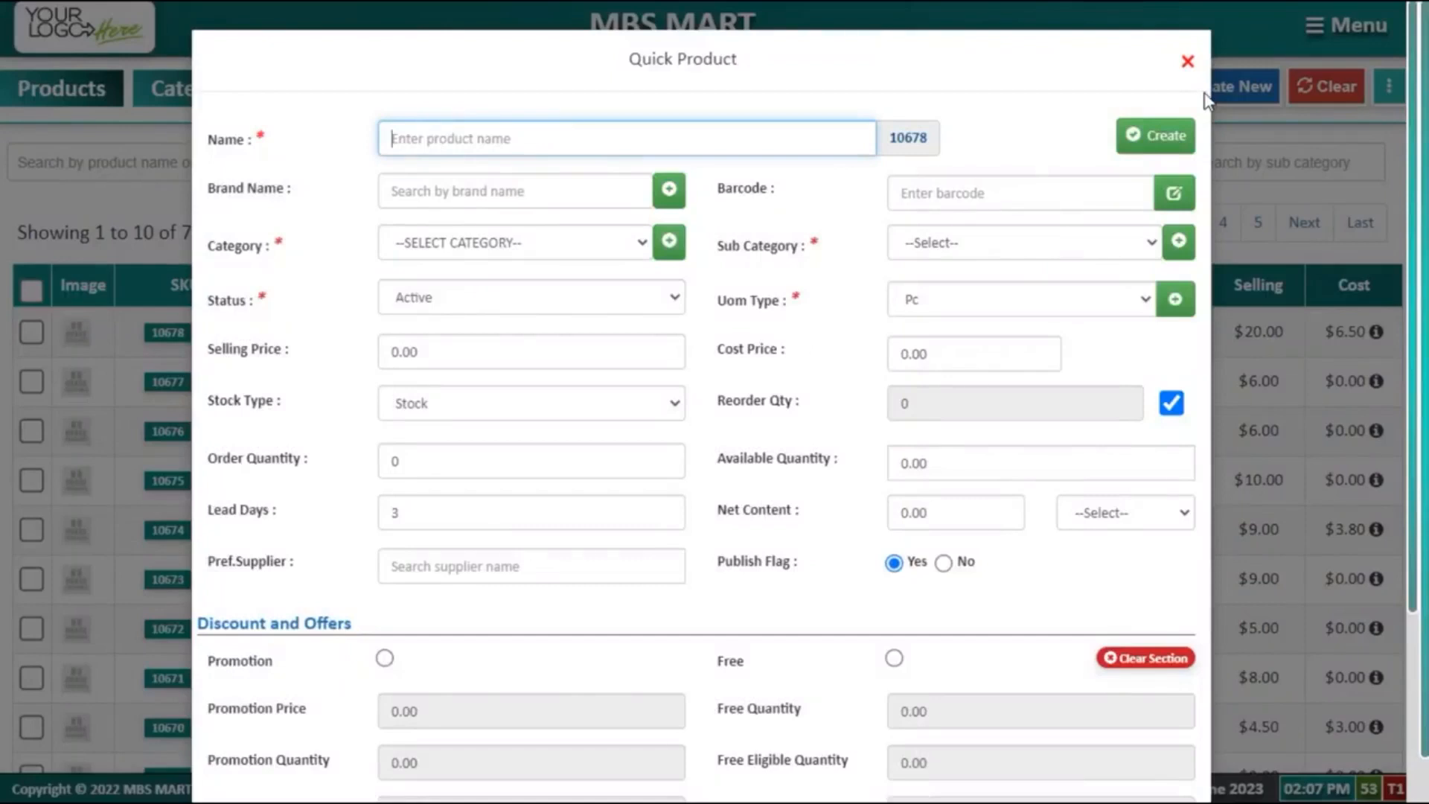
pyautogui.write('New product 1')
pyautogui.press('Tab')
pyautogui.click(485, 245)
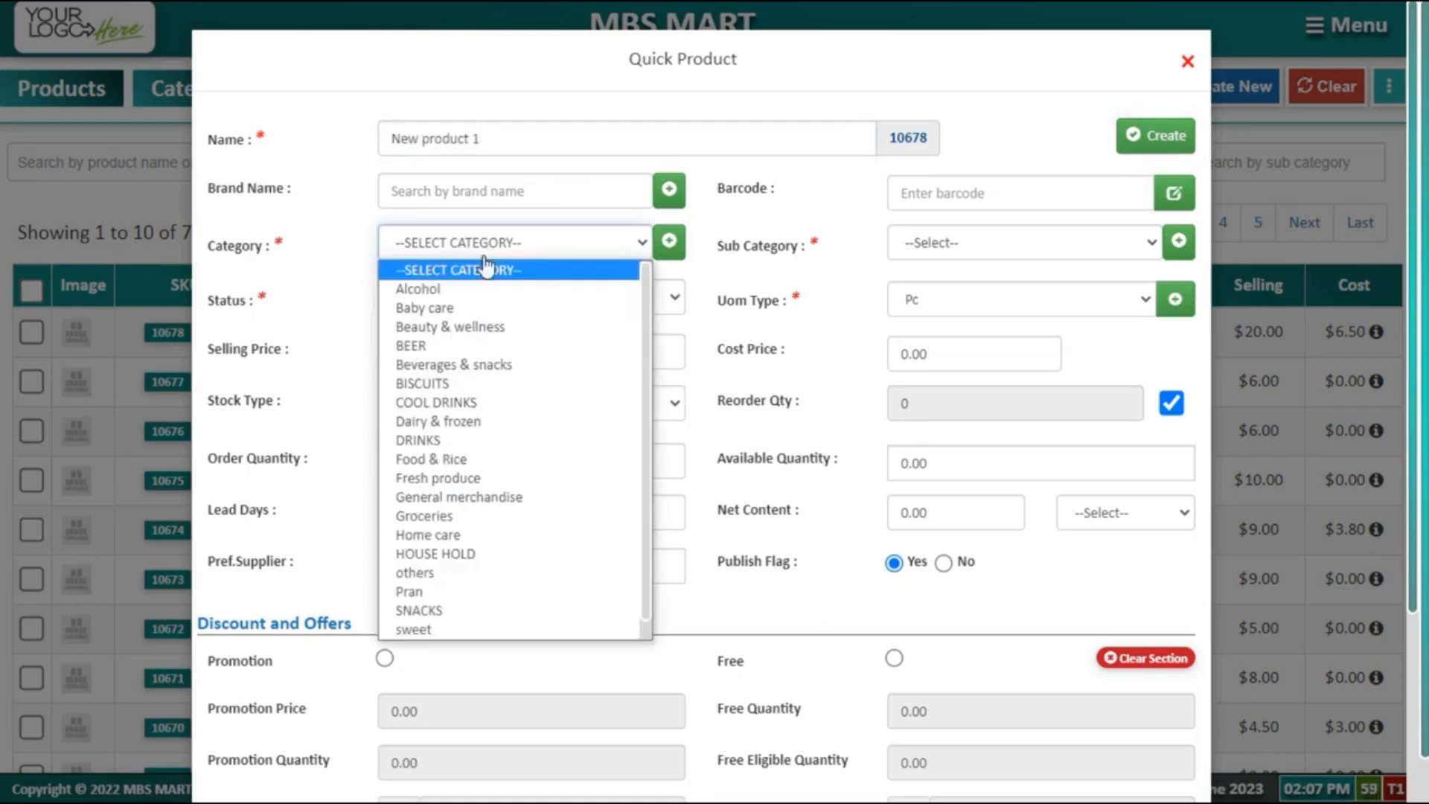
pyautogui.click(486, 311)
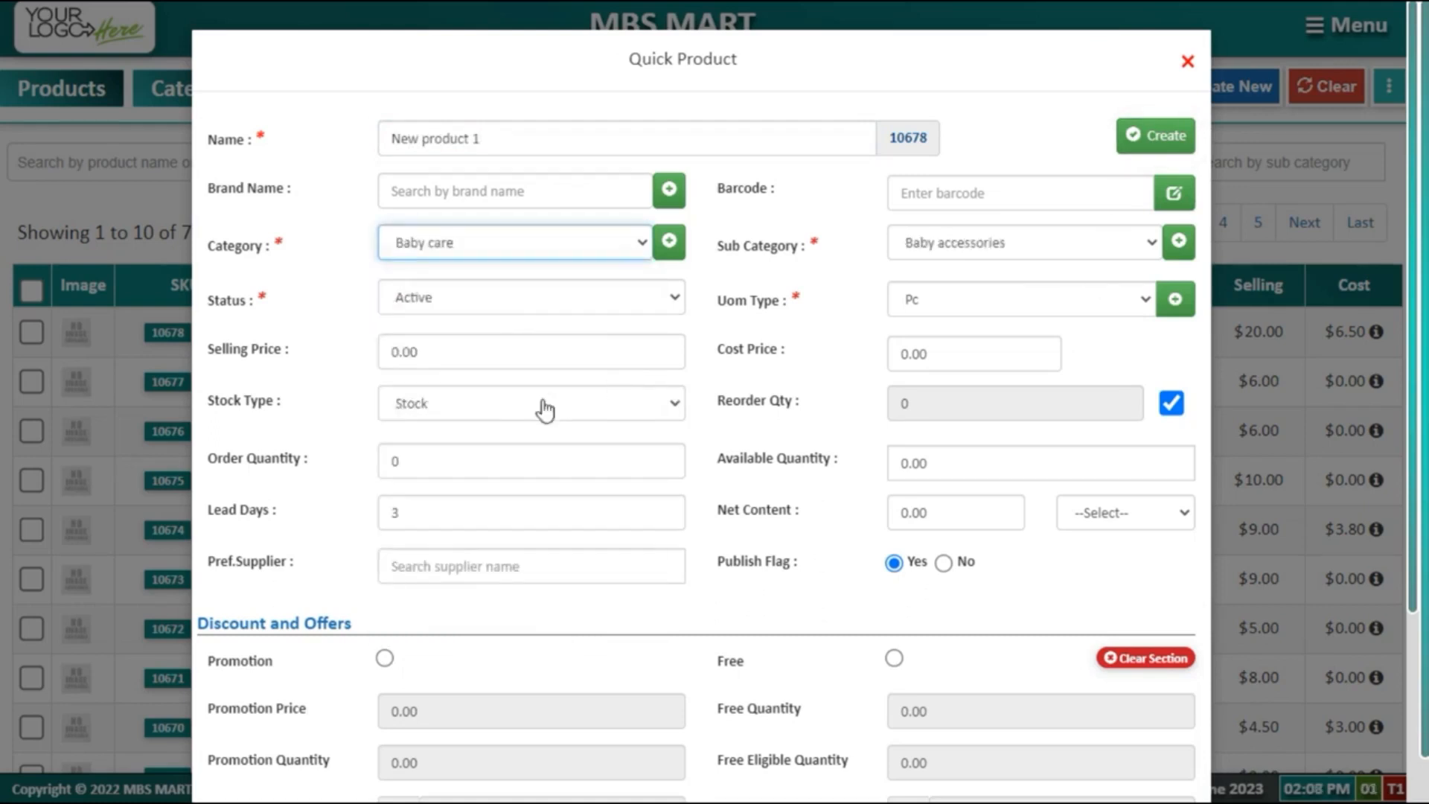
pyautogui.click(471, 353)
pyautogui.write('6')
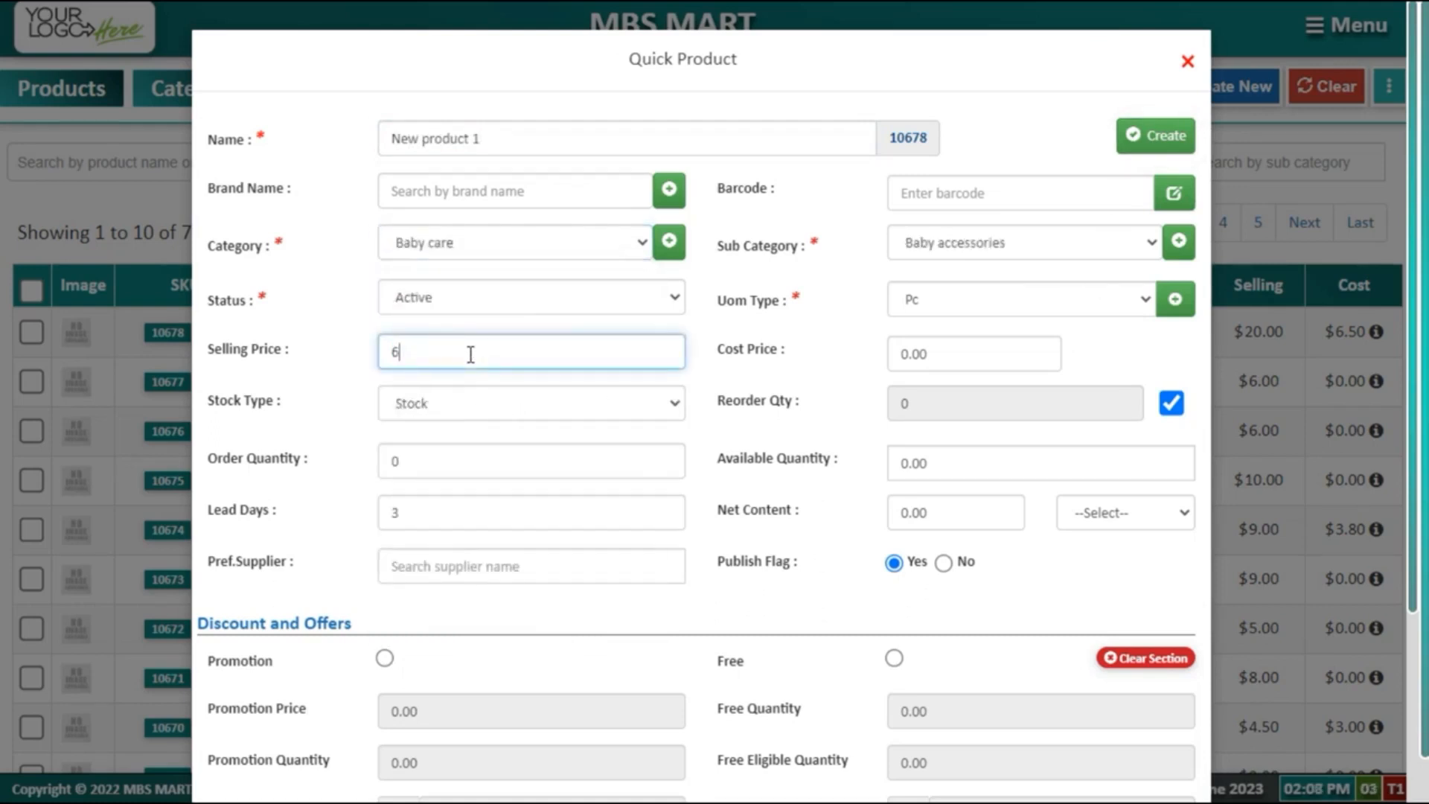
pyautogui.click(1003, 192)
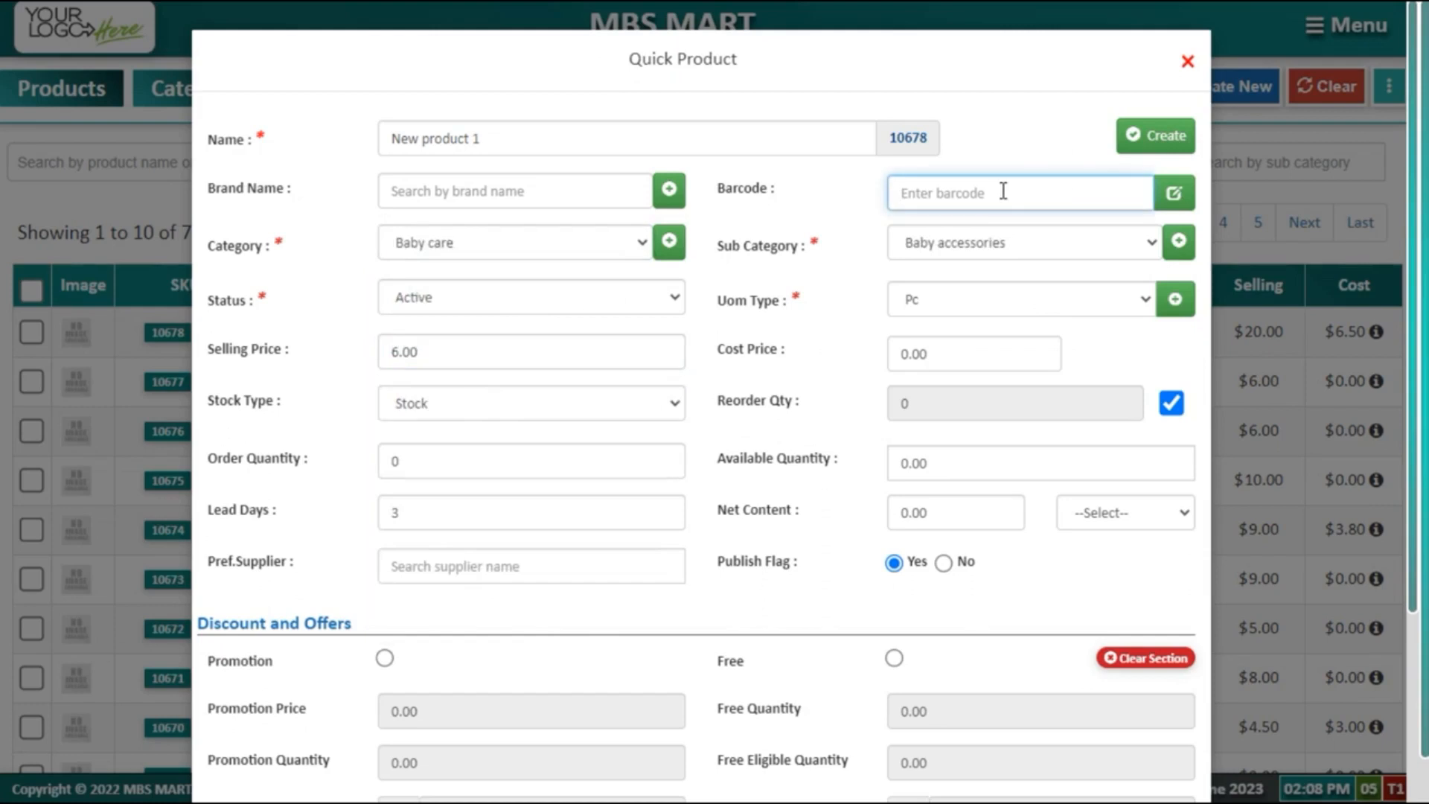
pyautogui.write('AA123312313')
pyautogui.click(1161, 137)
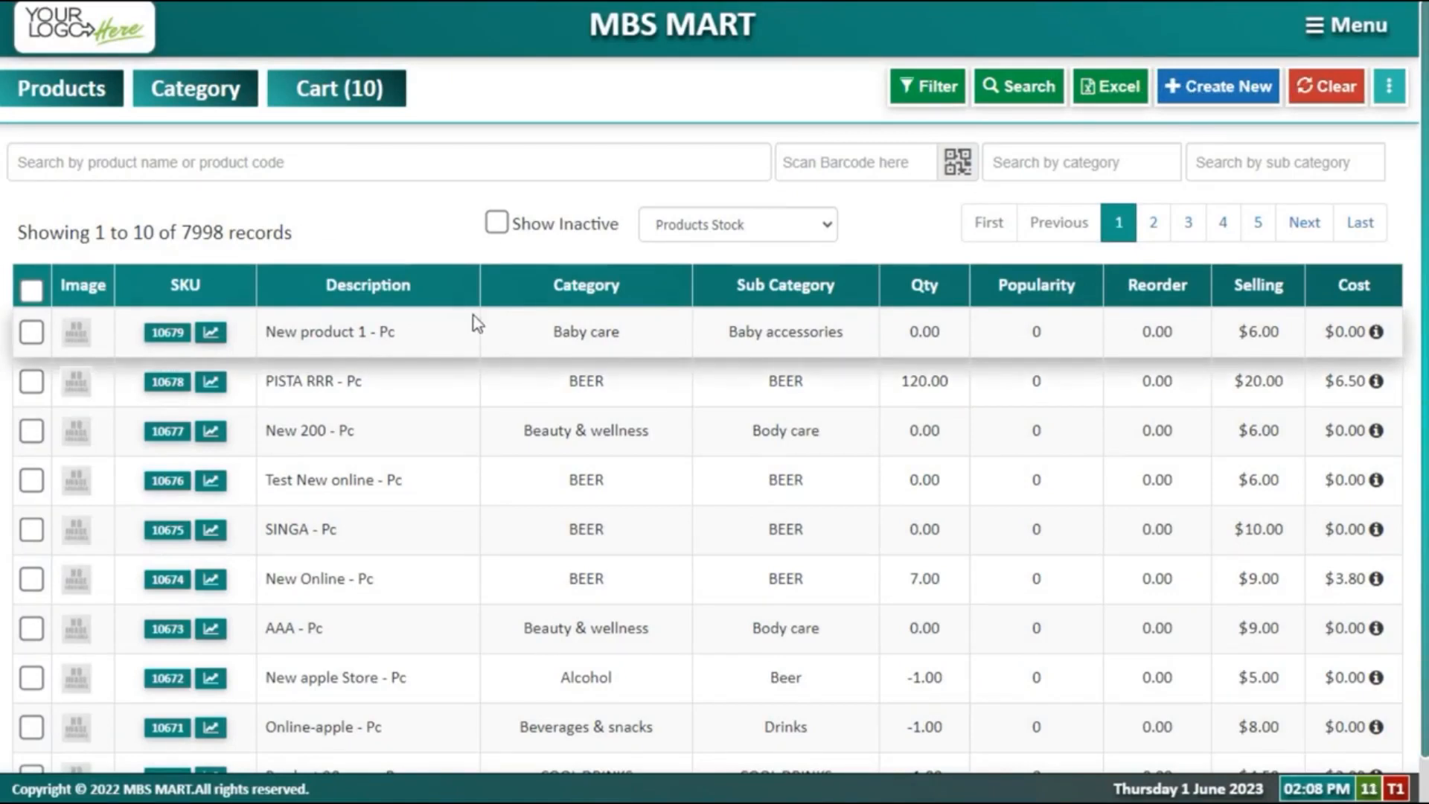
pyautogui.click(200, 95)
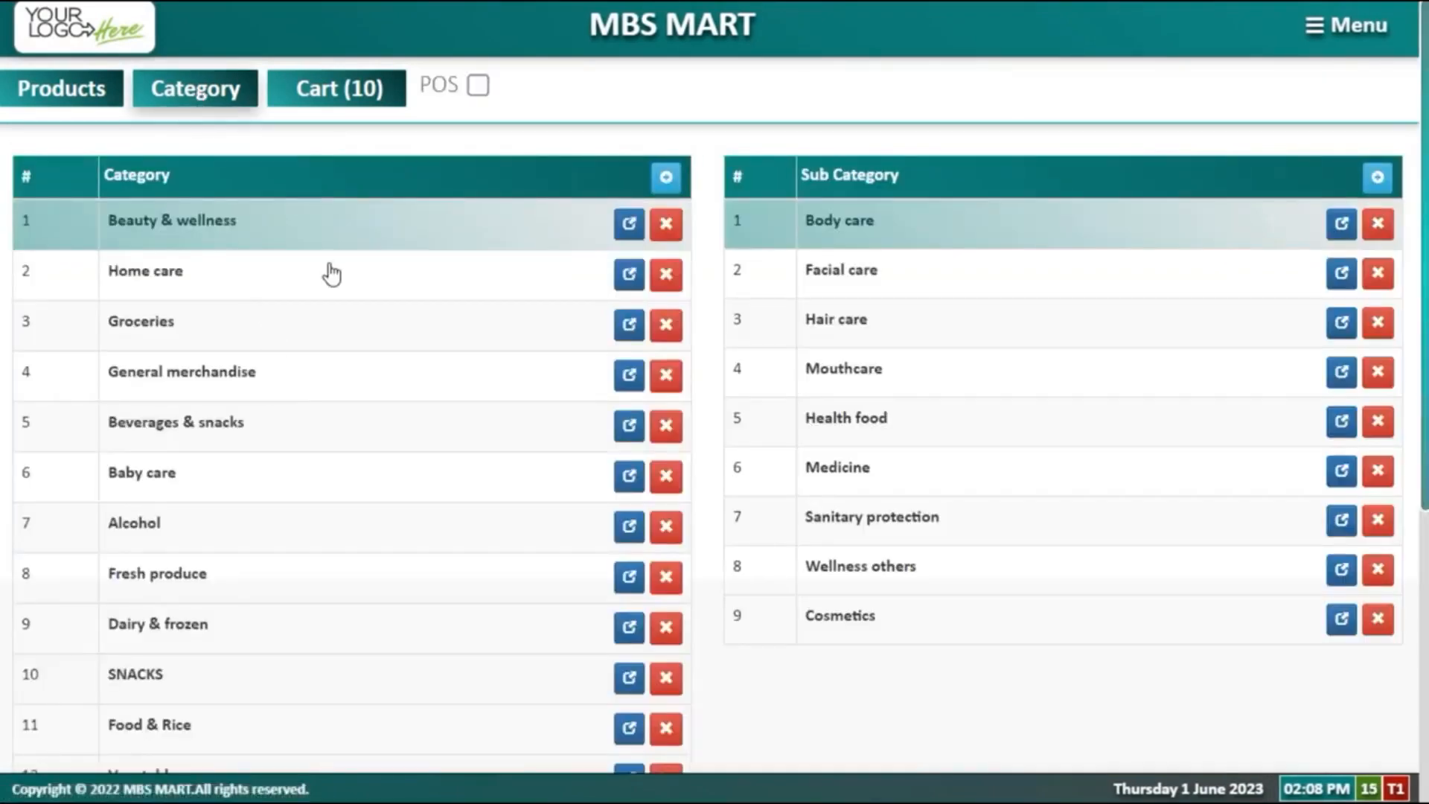
# Step: Select Beverages & snacks in the Category table and begin adding a sub-category to it
pyautogui.click(355, 435)
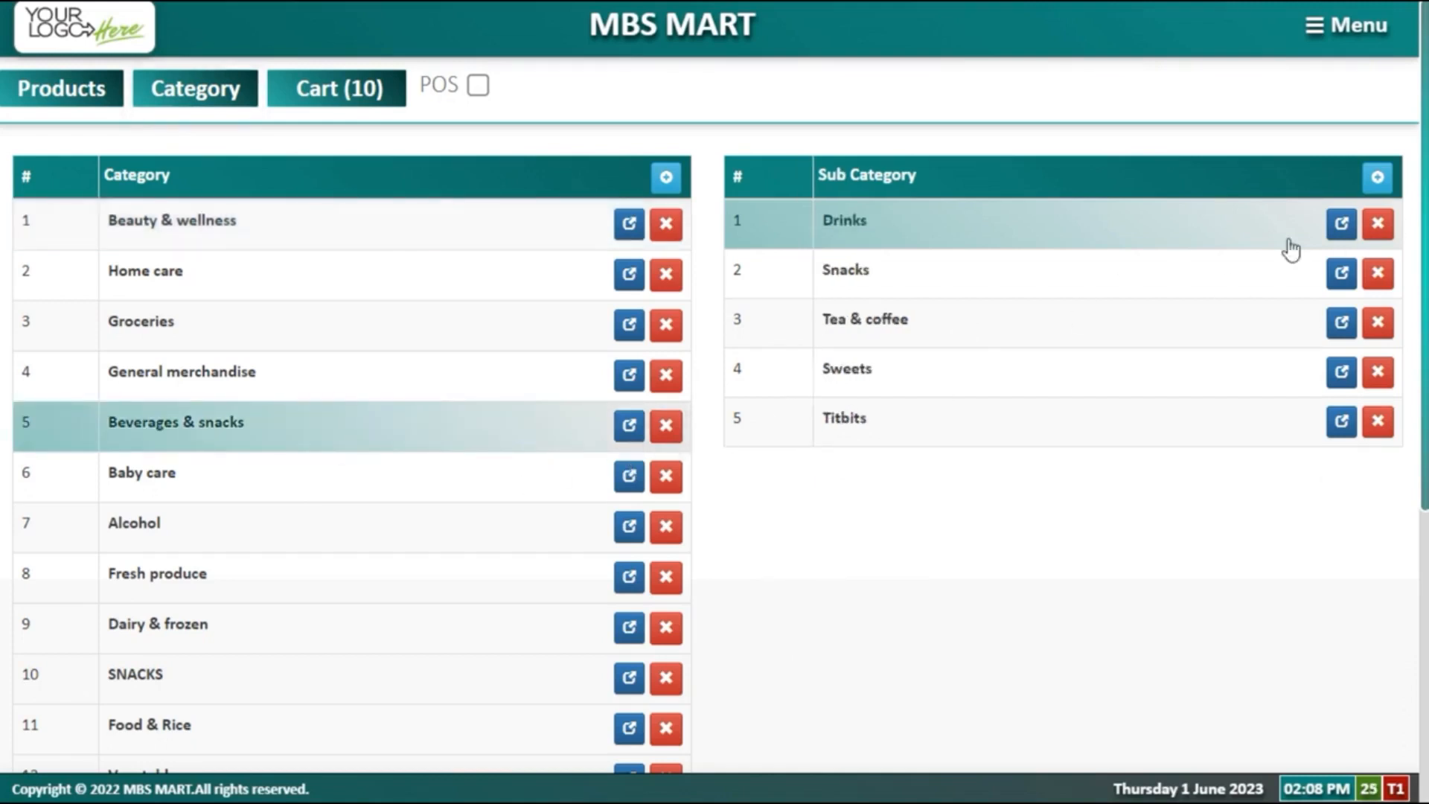
pyautogui.click(1377, 177)
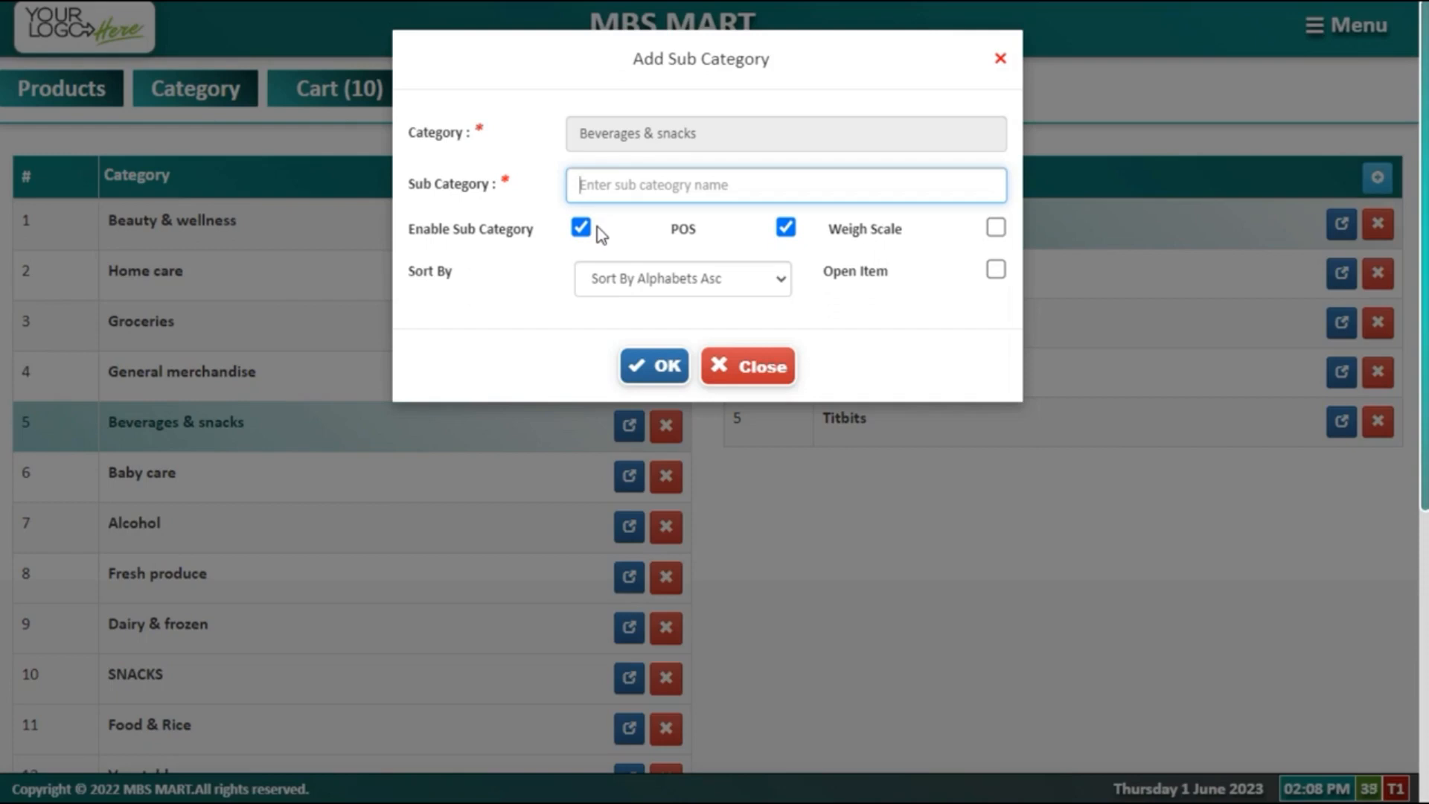
# Step: Point out the POS and Open Item options in the Add Sub Category form, then close it unsaved
pyautogui.doubleClick(673, 232)
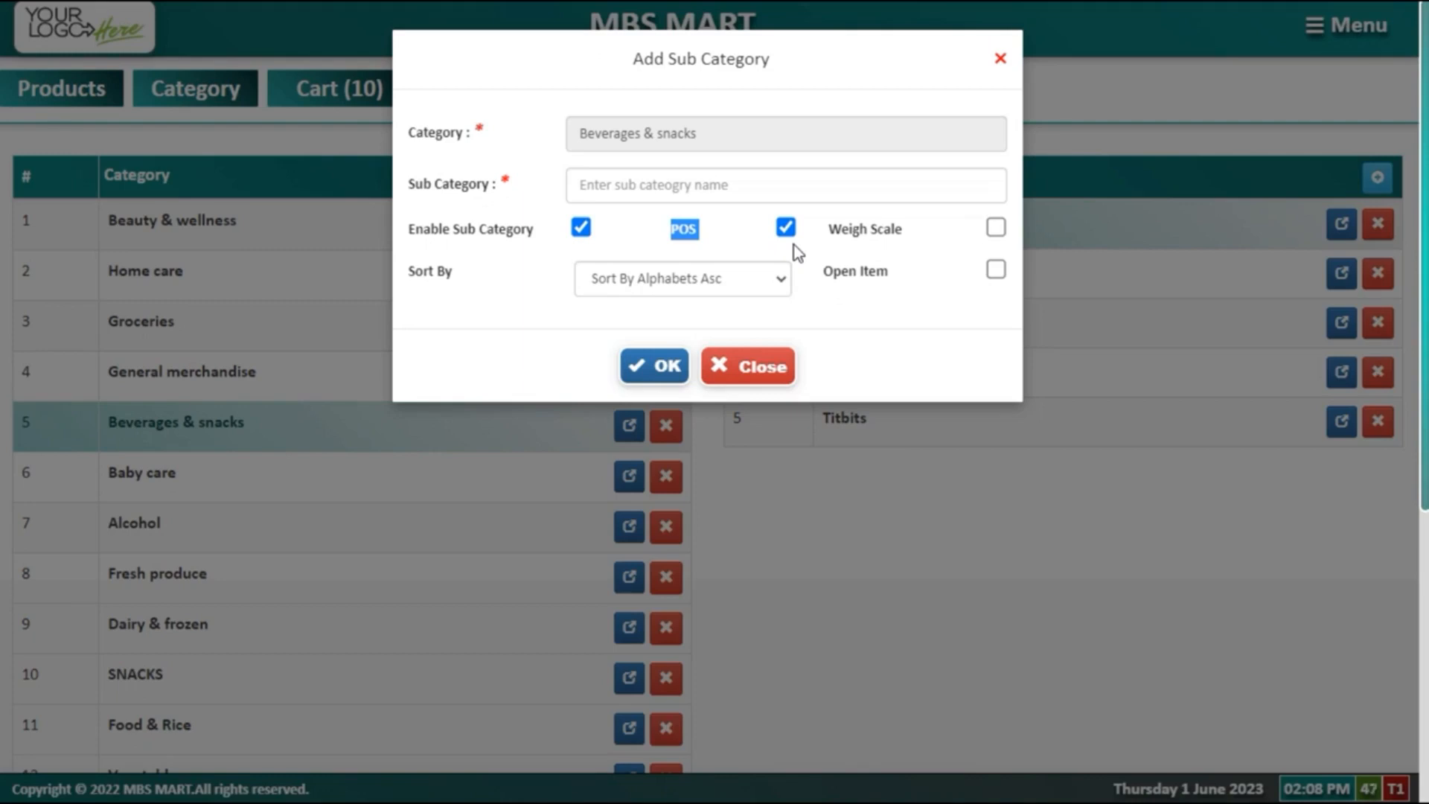
pyautogui.click(755, 254)
pyautogui.moveTo(822, 274); pyautogui.dragTo(898, 279)
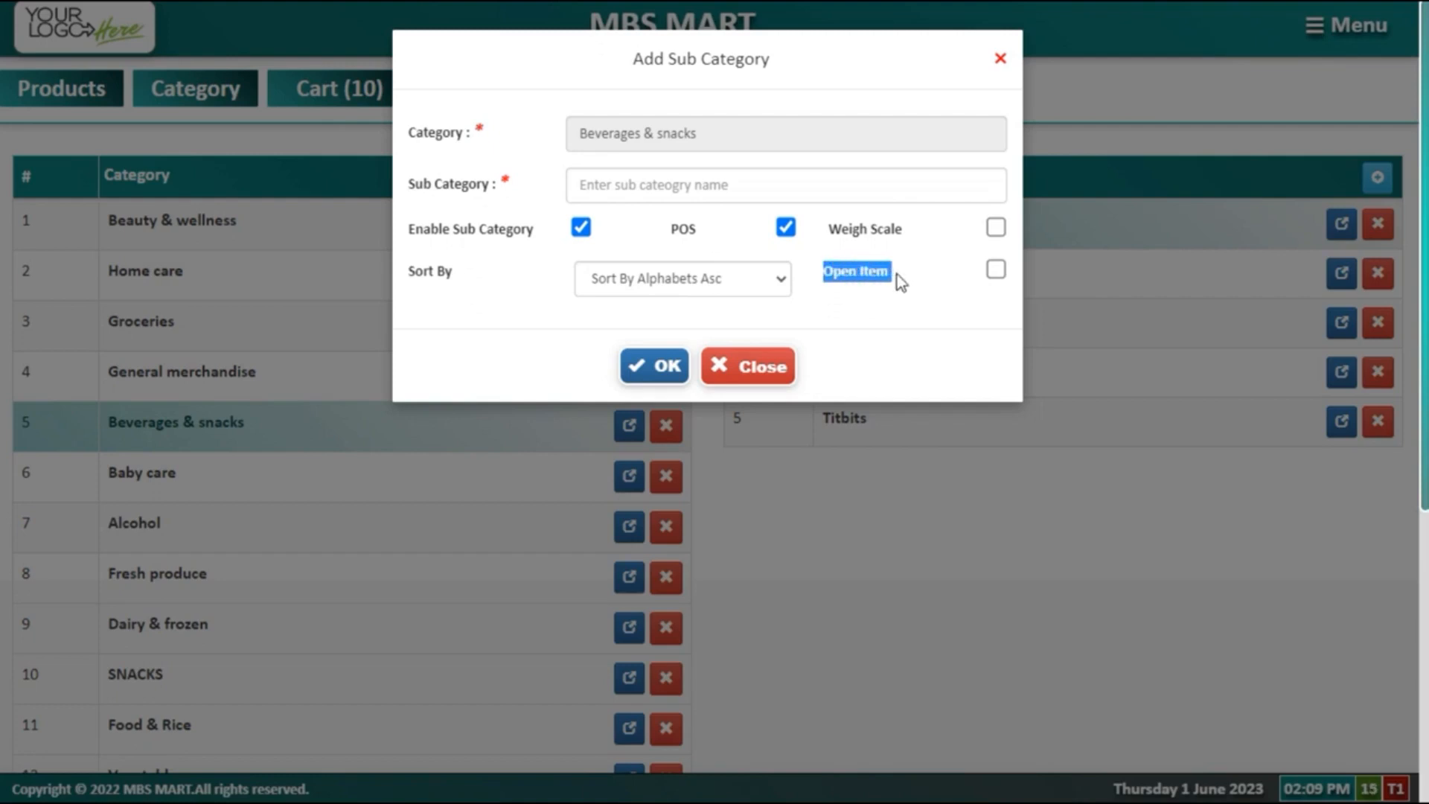
pyautogui.click(757, 381)
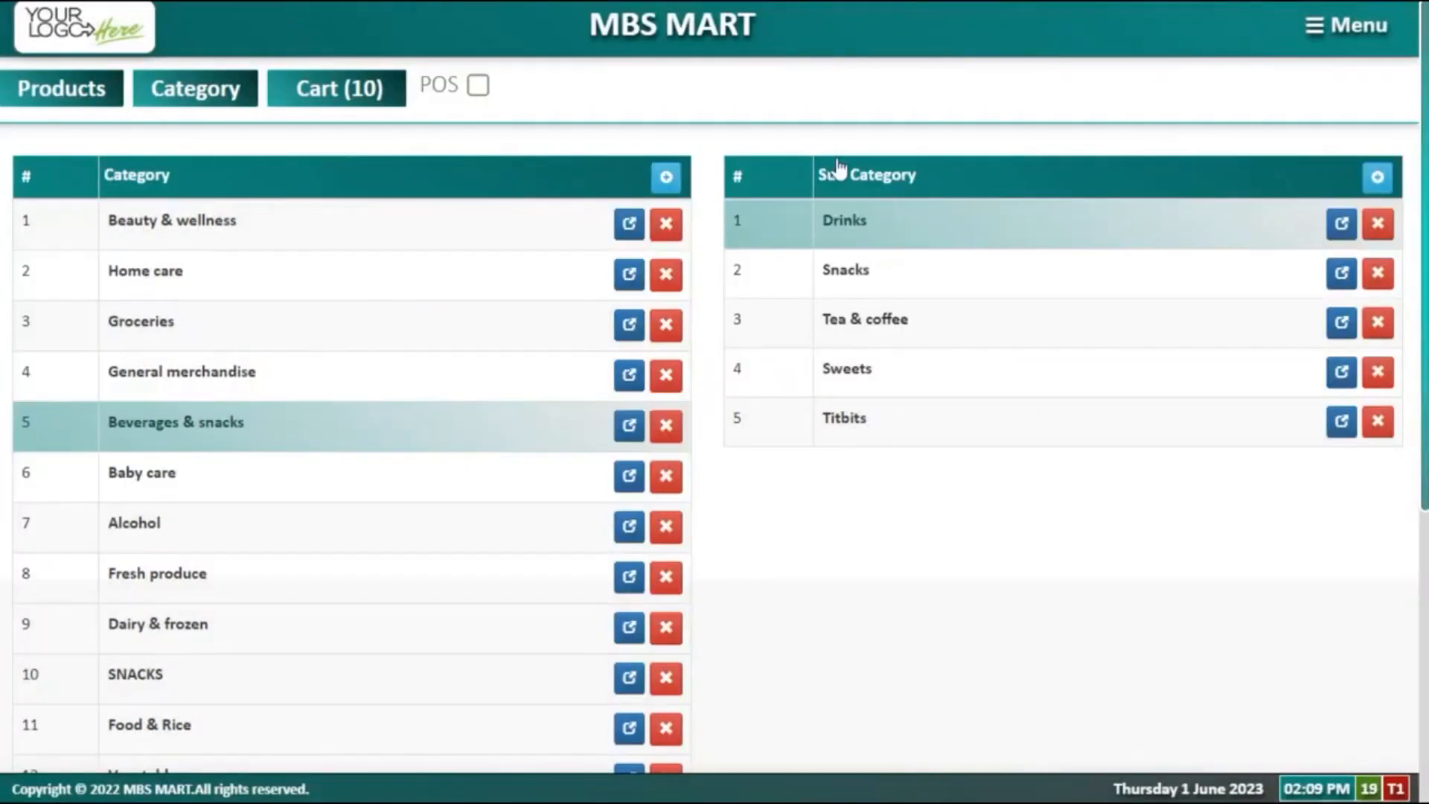
# Step: Return to the product list, then open Inventory > Purchase Orders and start a new order
pyautogui.click(1383, 16)
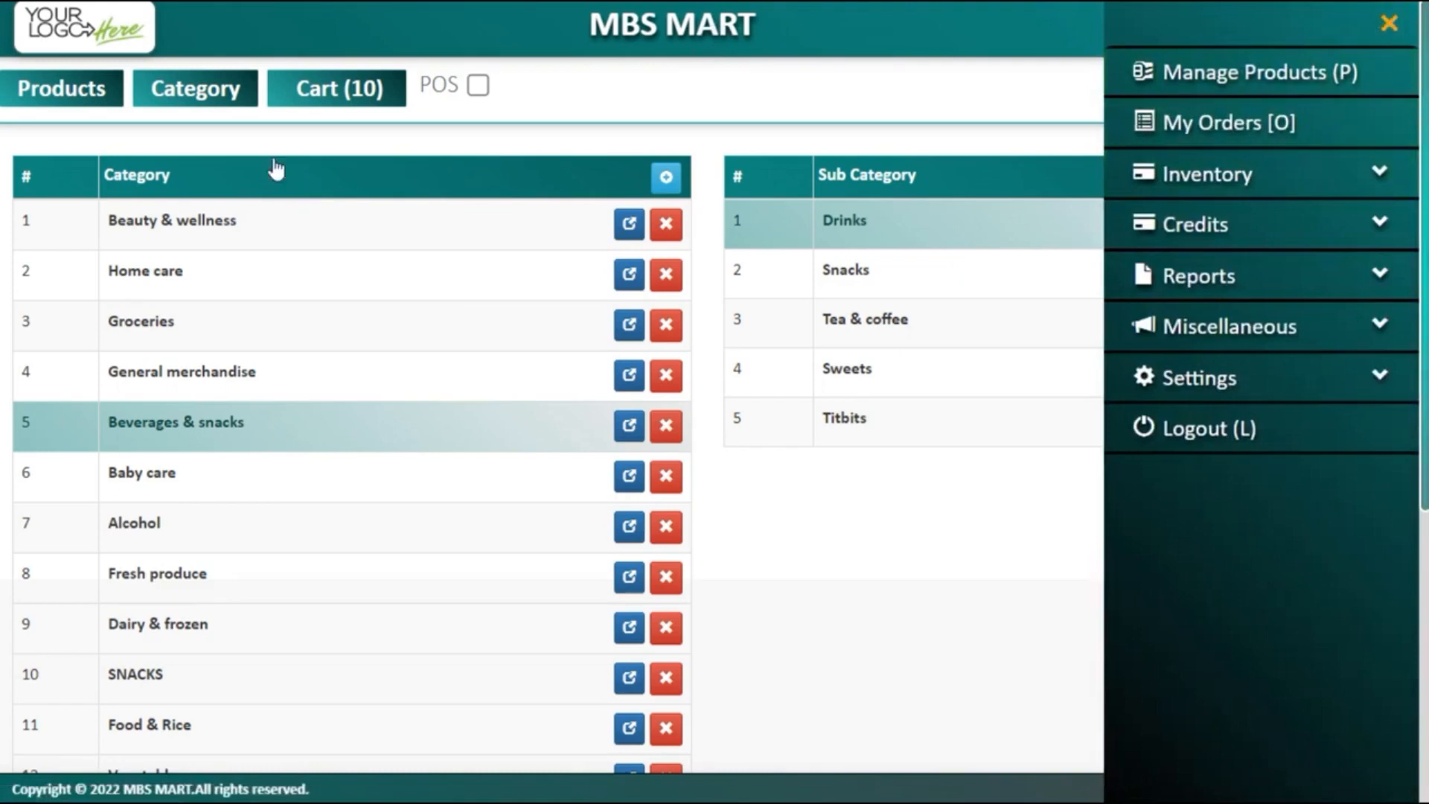
pyautogui.click(86, 112)
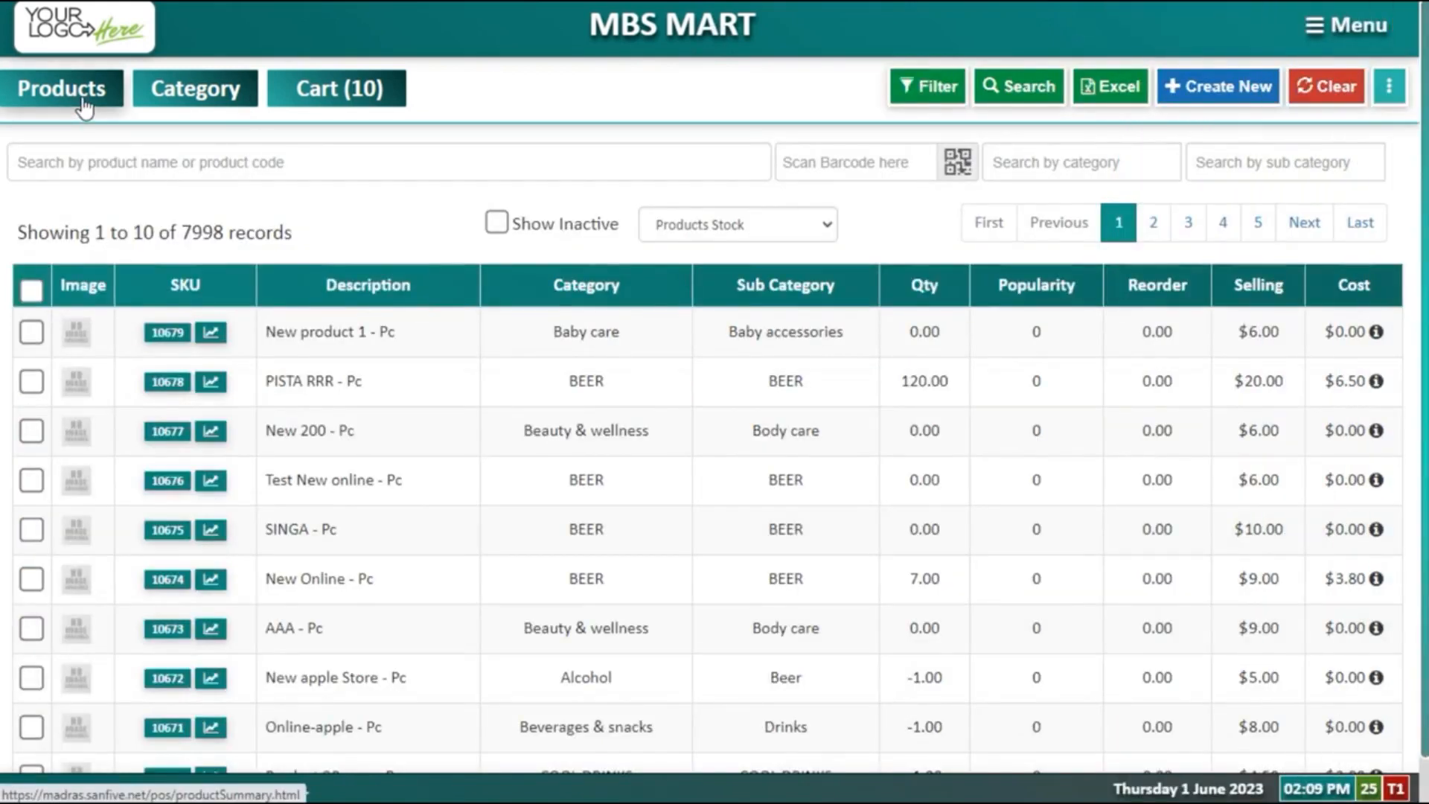
pyautogui.click(1362, 25)
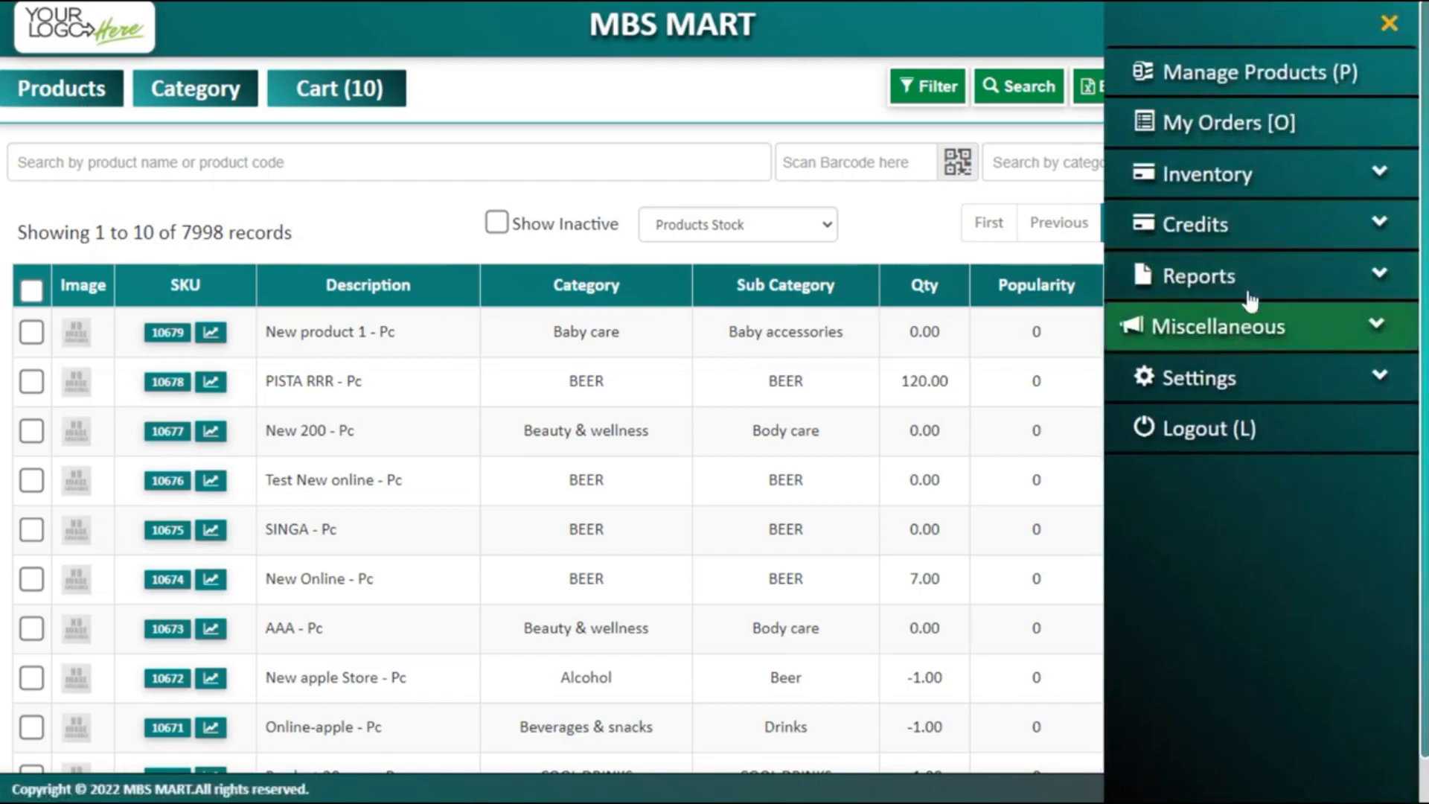
pyautogui.click(1247, 183)
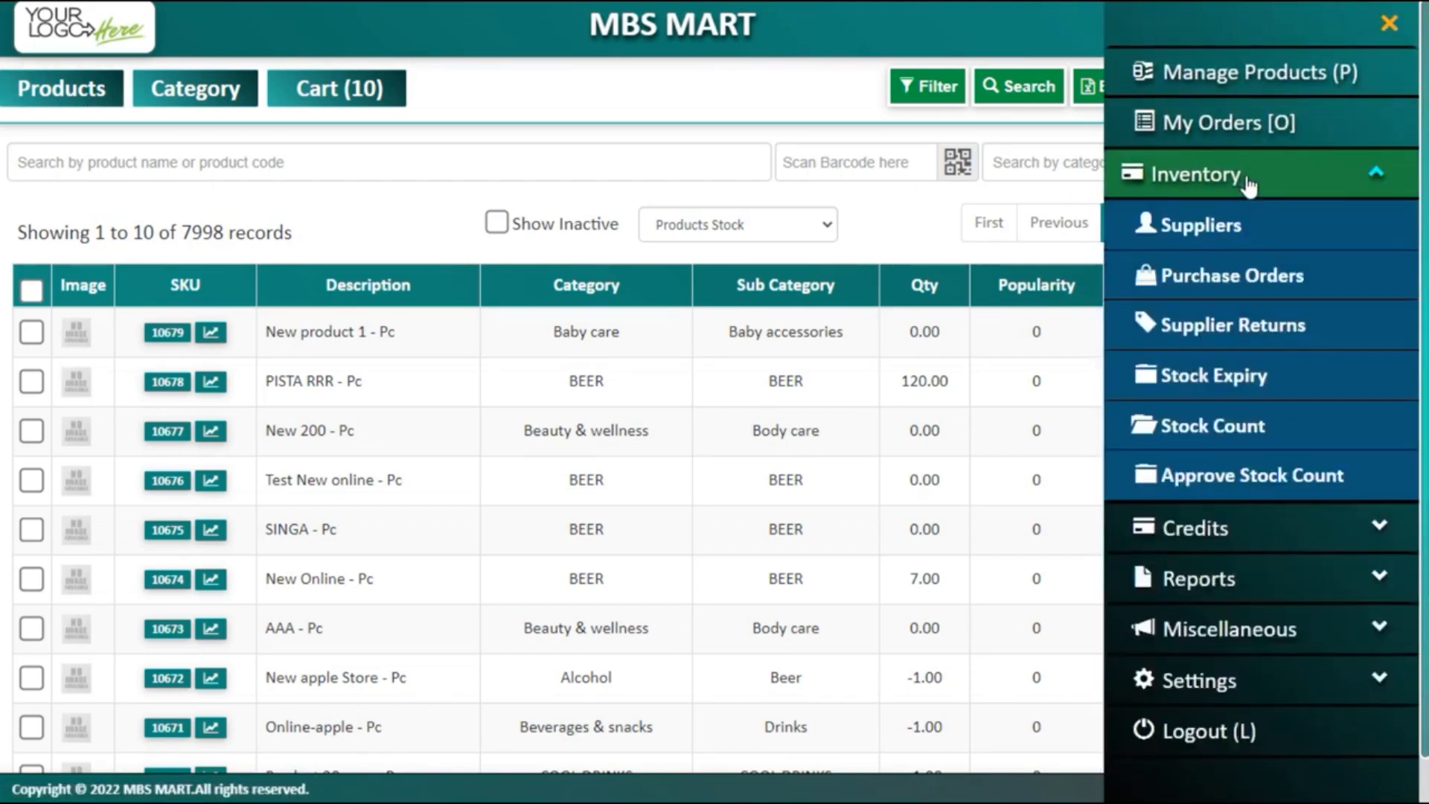
pyautogui.click(1247, 277)
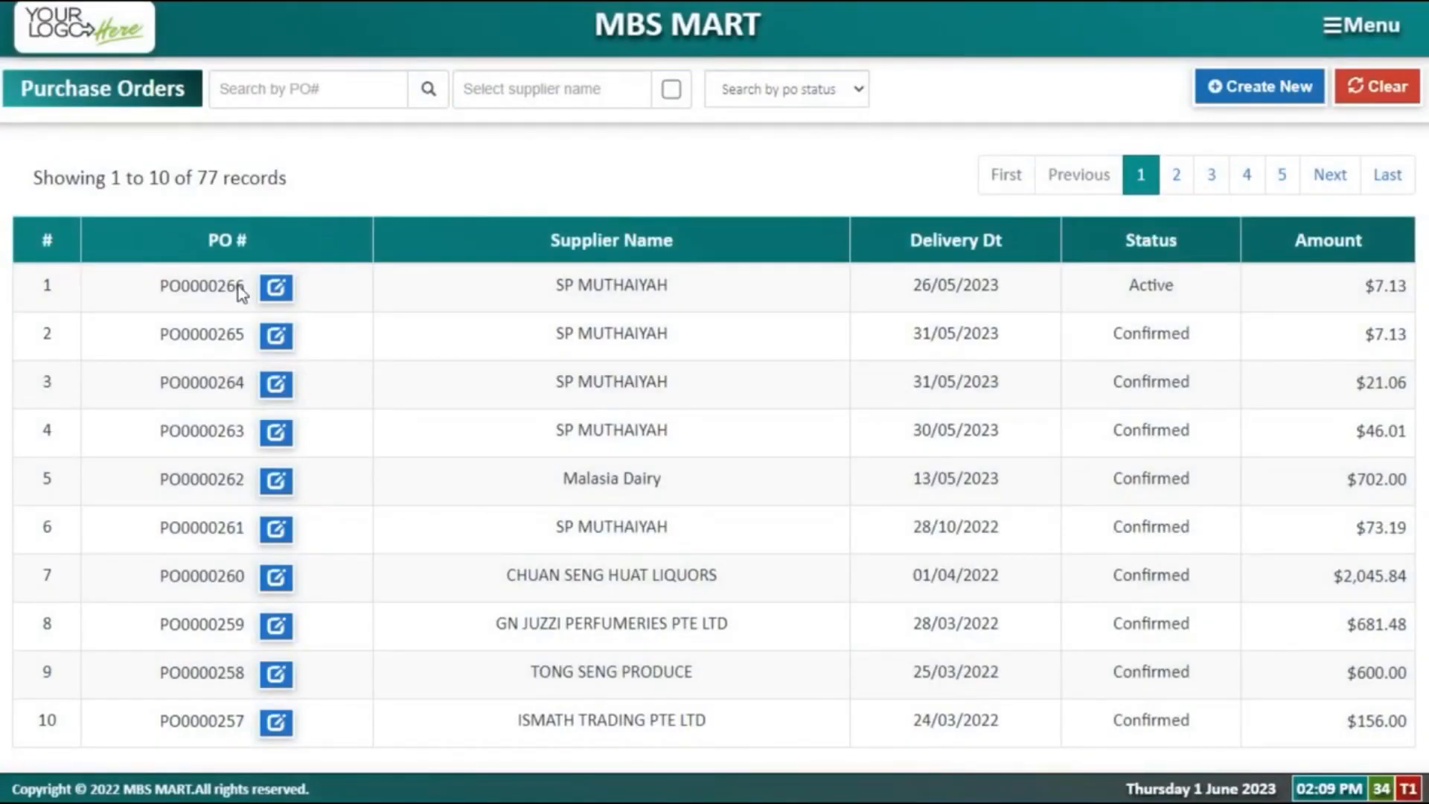
pyautogui.click(1269, 103)
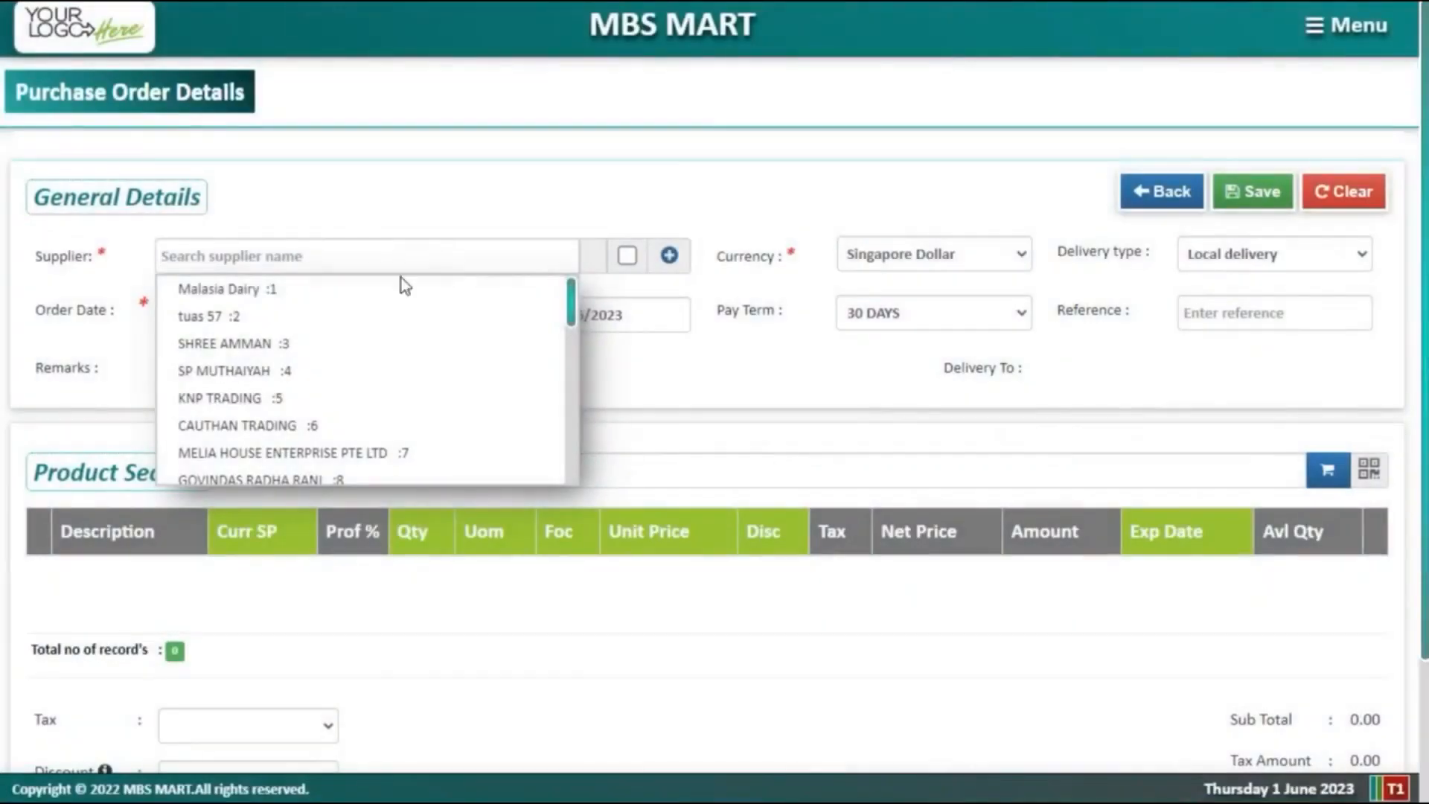
pyautogui.click(328, 371)
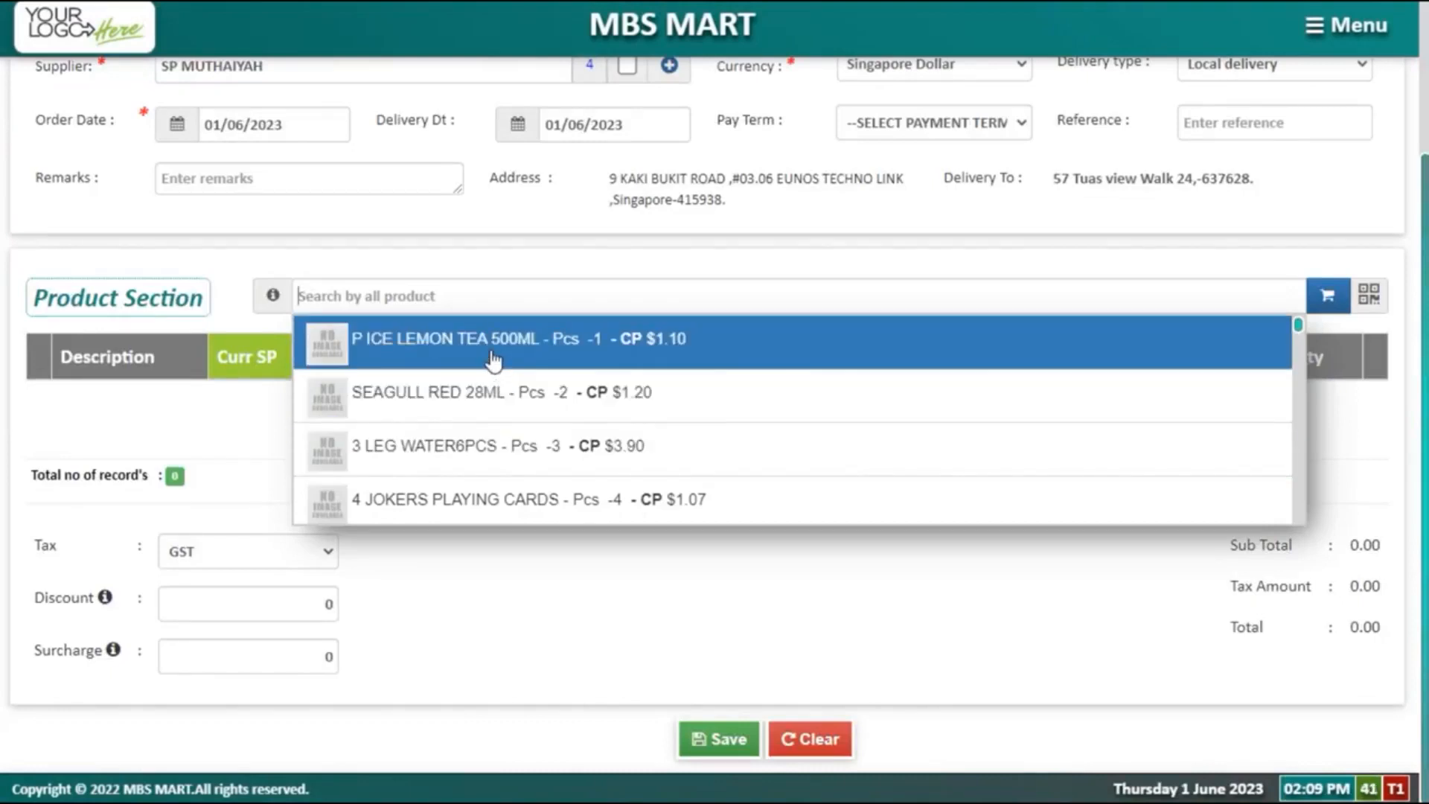
pyautogui.click(491, 362)
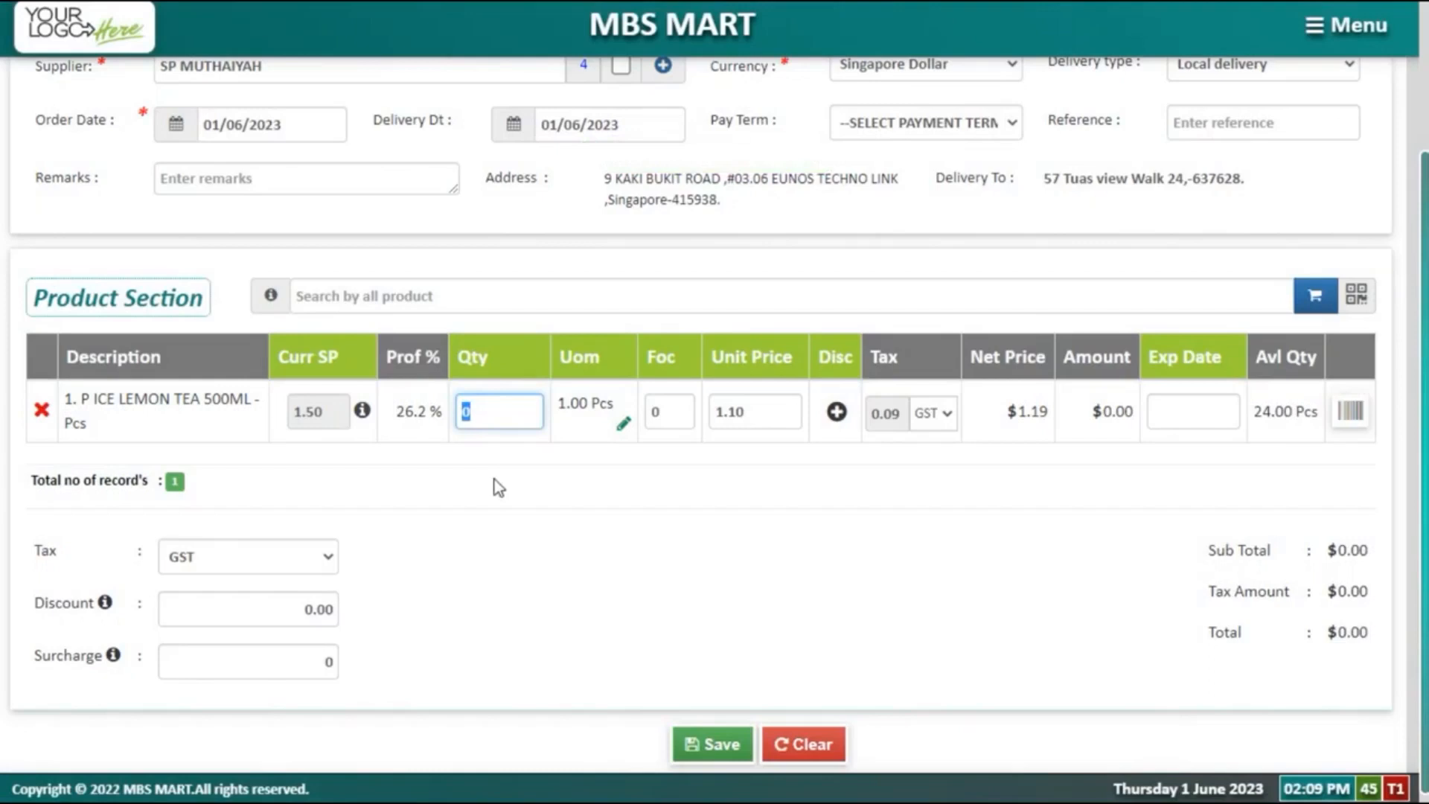
pyautogui.write('10')
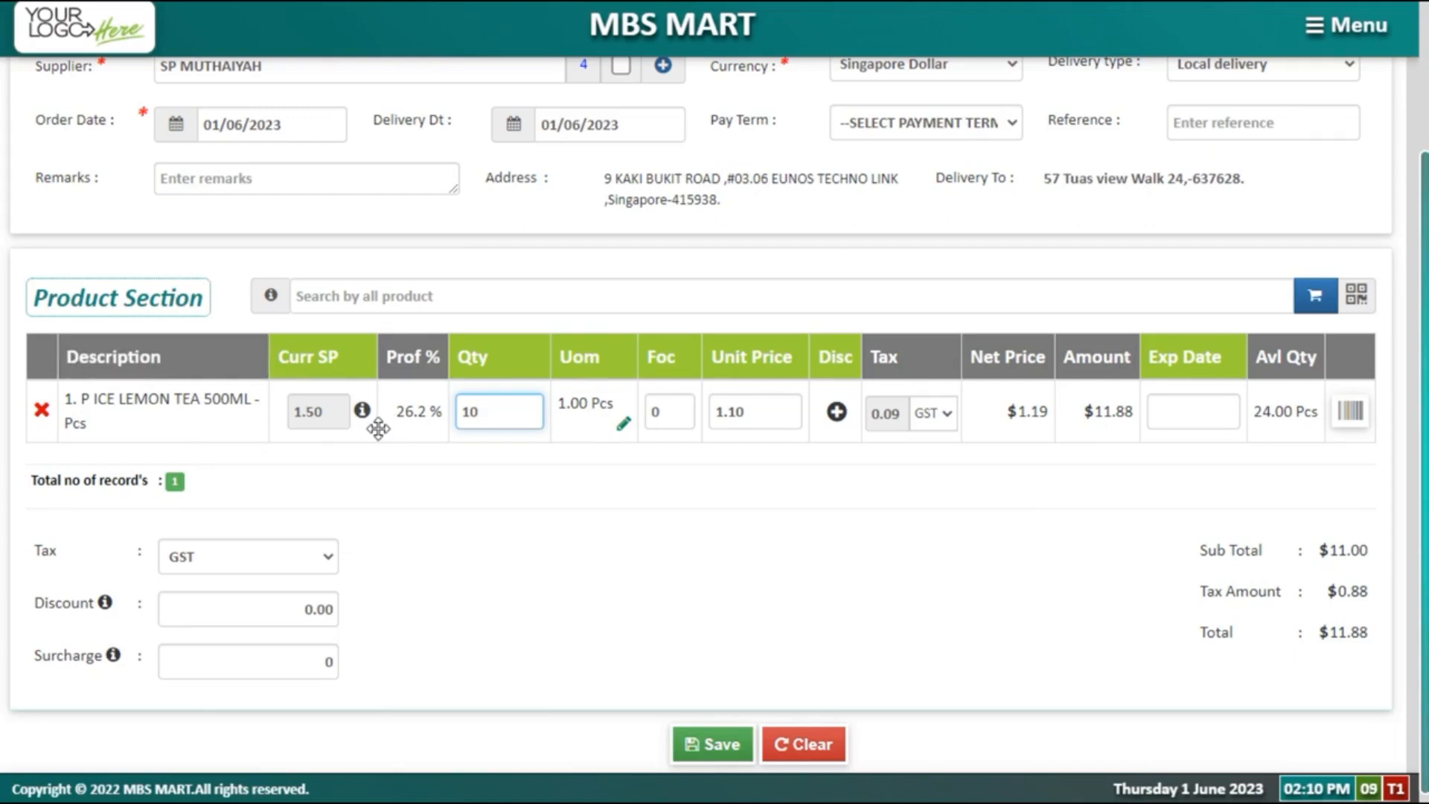
# Step: Raise the tea's selling price from 1.50 to 1.70 and attempt to save the order
pyautogui.moveTo(361, 421)
pyautogui.click(362, 411)
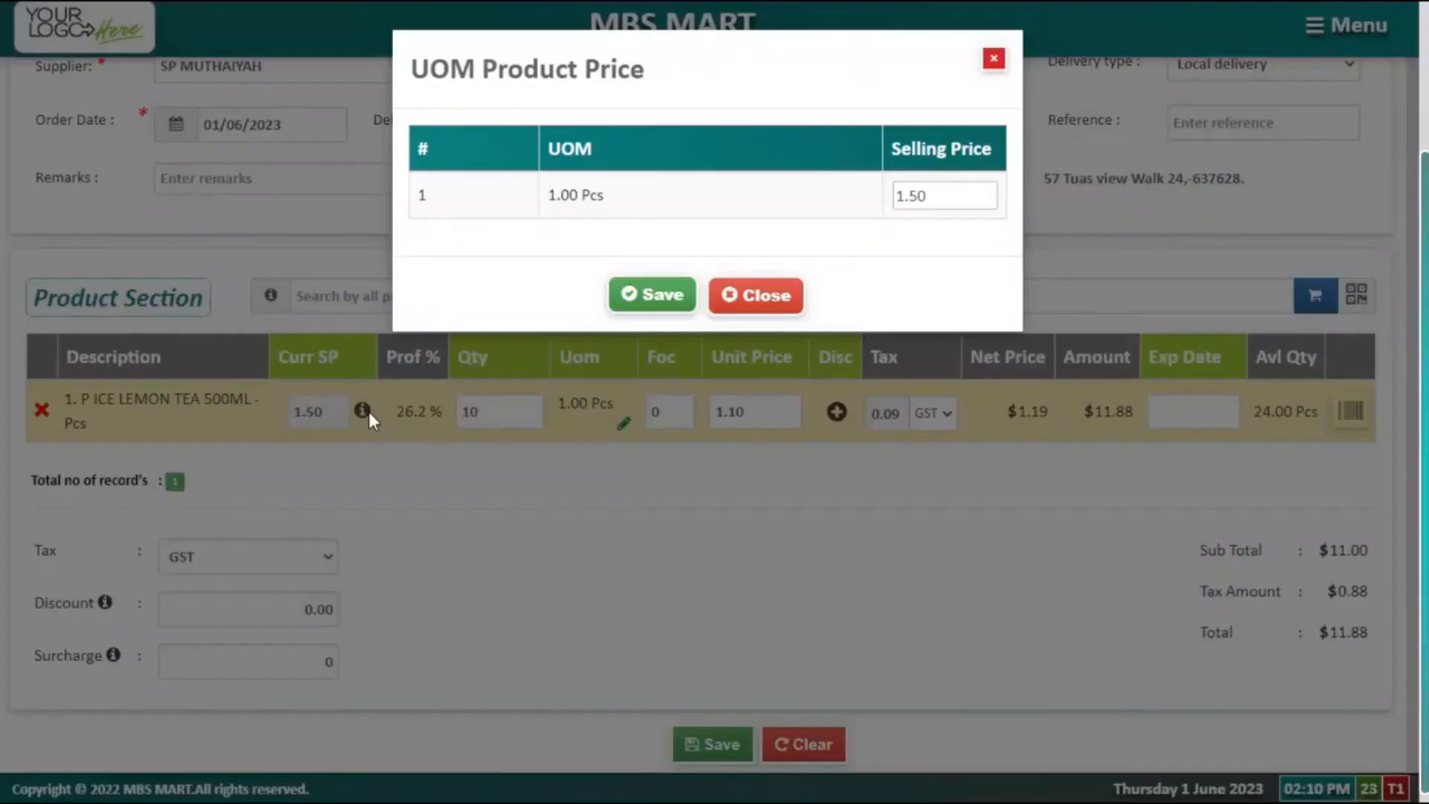
pyautogui.click(927, 195)
pyautogui.doubleClick(927, 195)
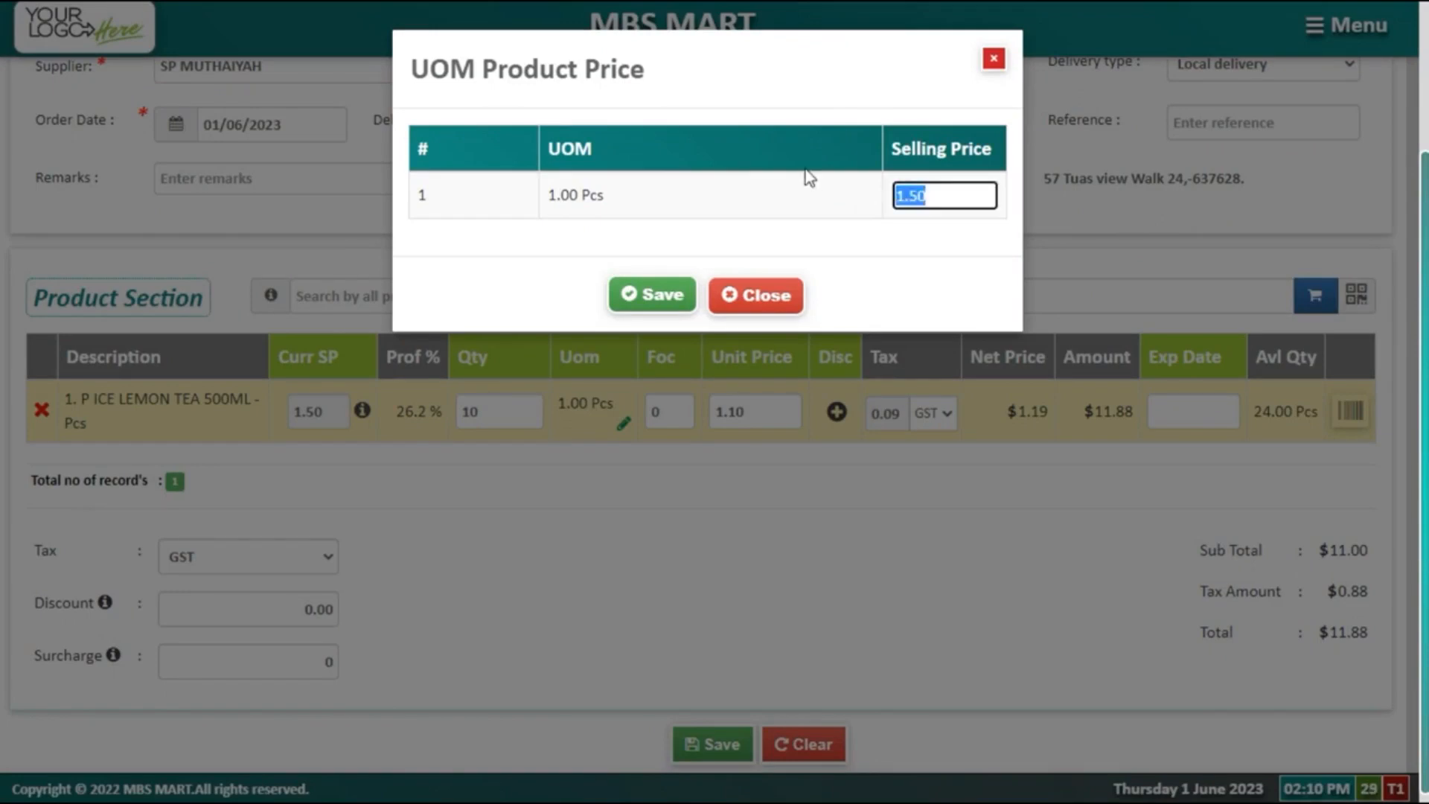
pyautogui.write('1.70')
pyautogui.click(654, 294)
pyautogui.moveTo(366, 413)
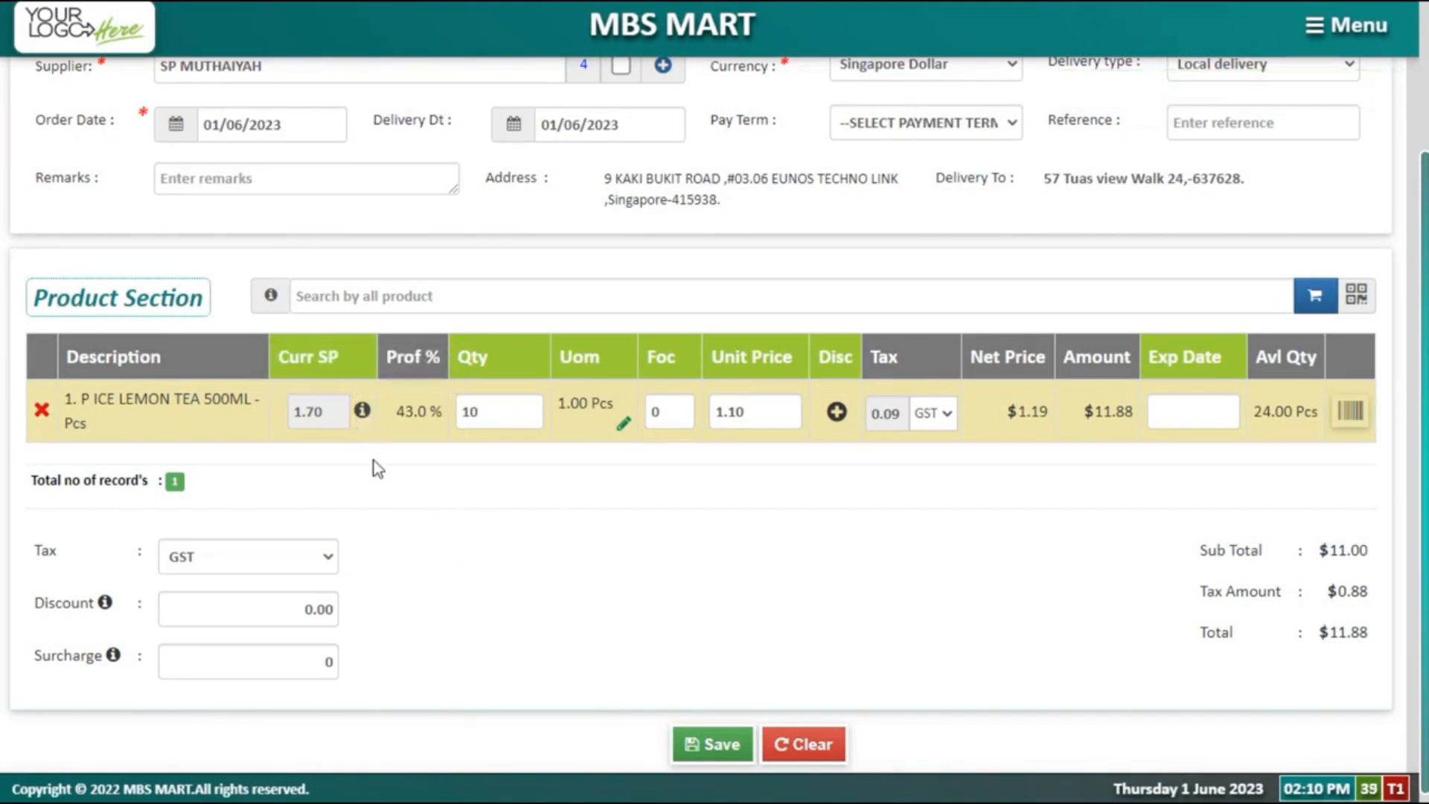
pyautogui.click(713, 744)
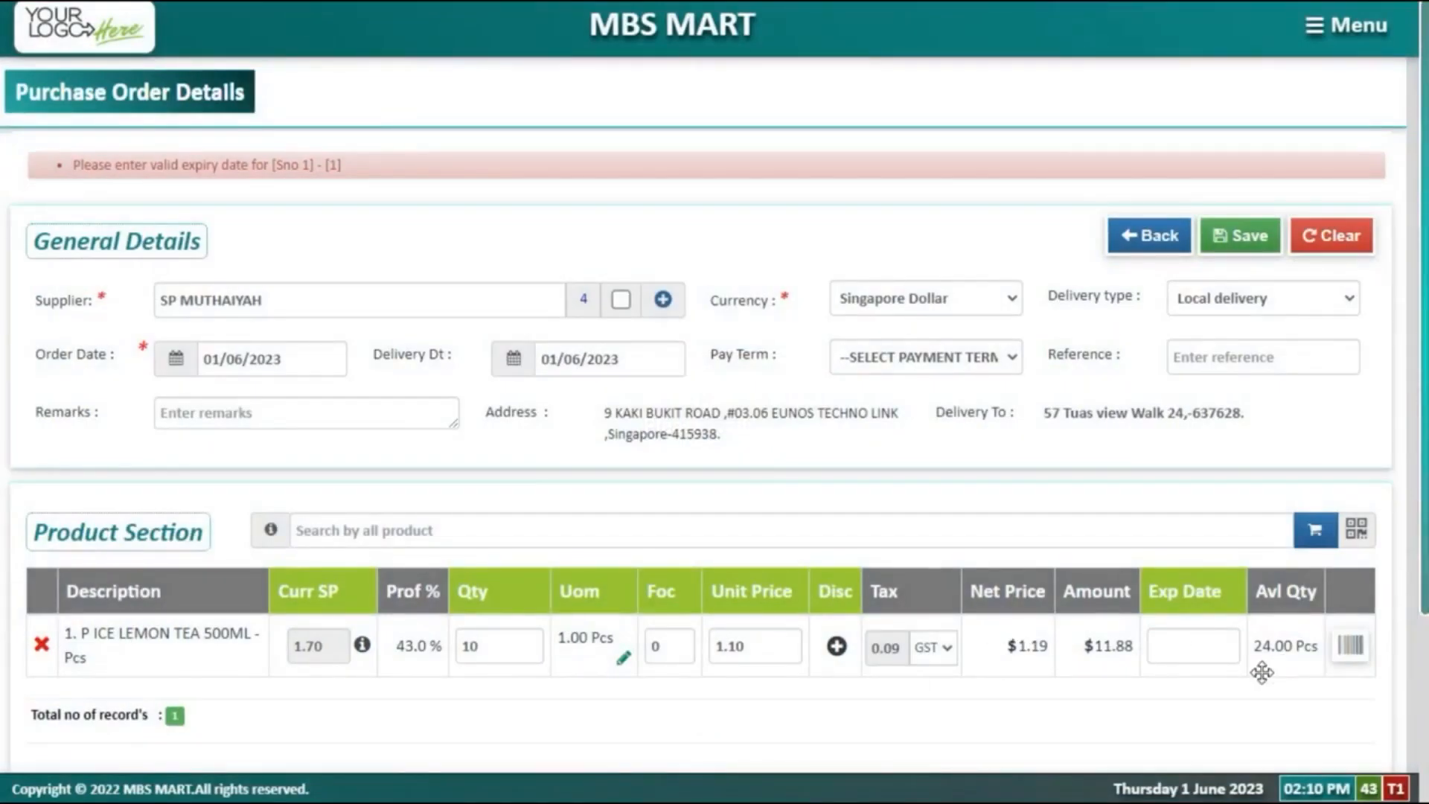
# Step: Set the tea's expiry date to 12/07/2023, save the order as PO0000267 and begin confirming it
pyautogui.click(1228, 647)
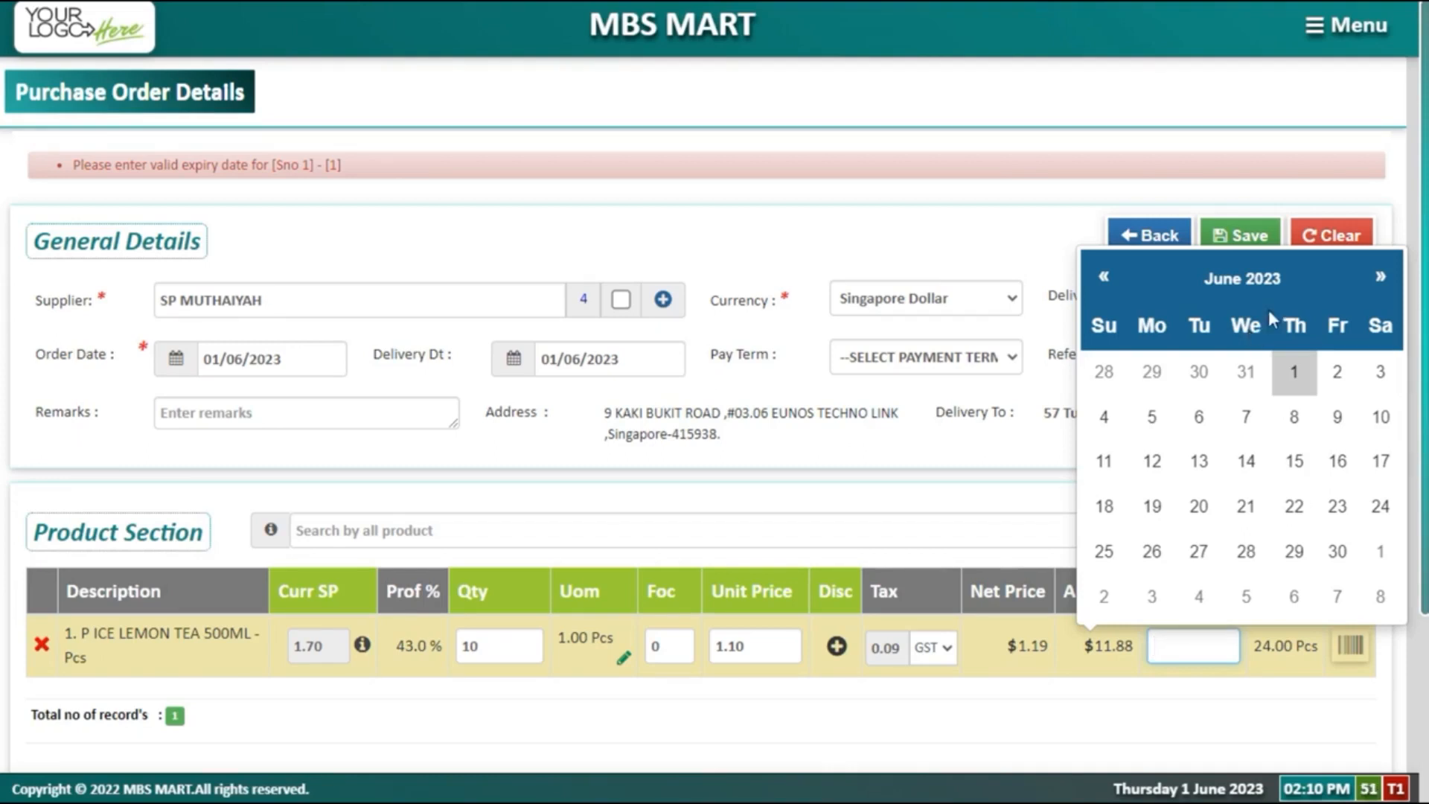
pyautogui.click(1378, 278)
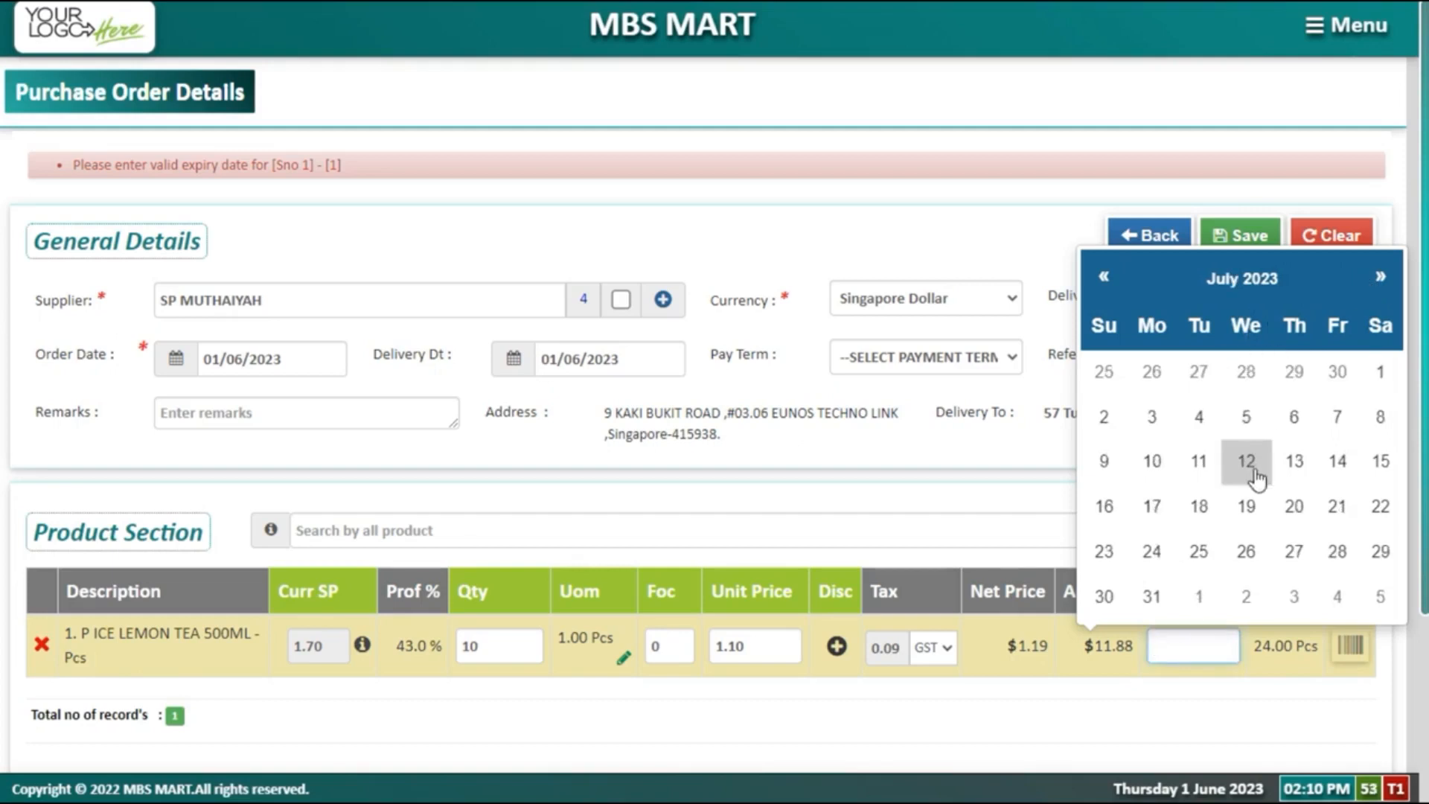
pyautogui.click(1247, 462)
pyautogui.scroll(-3, 1172, 524)
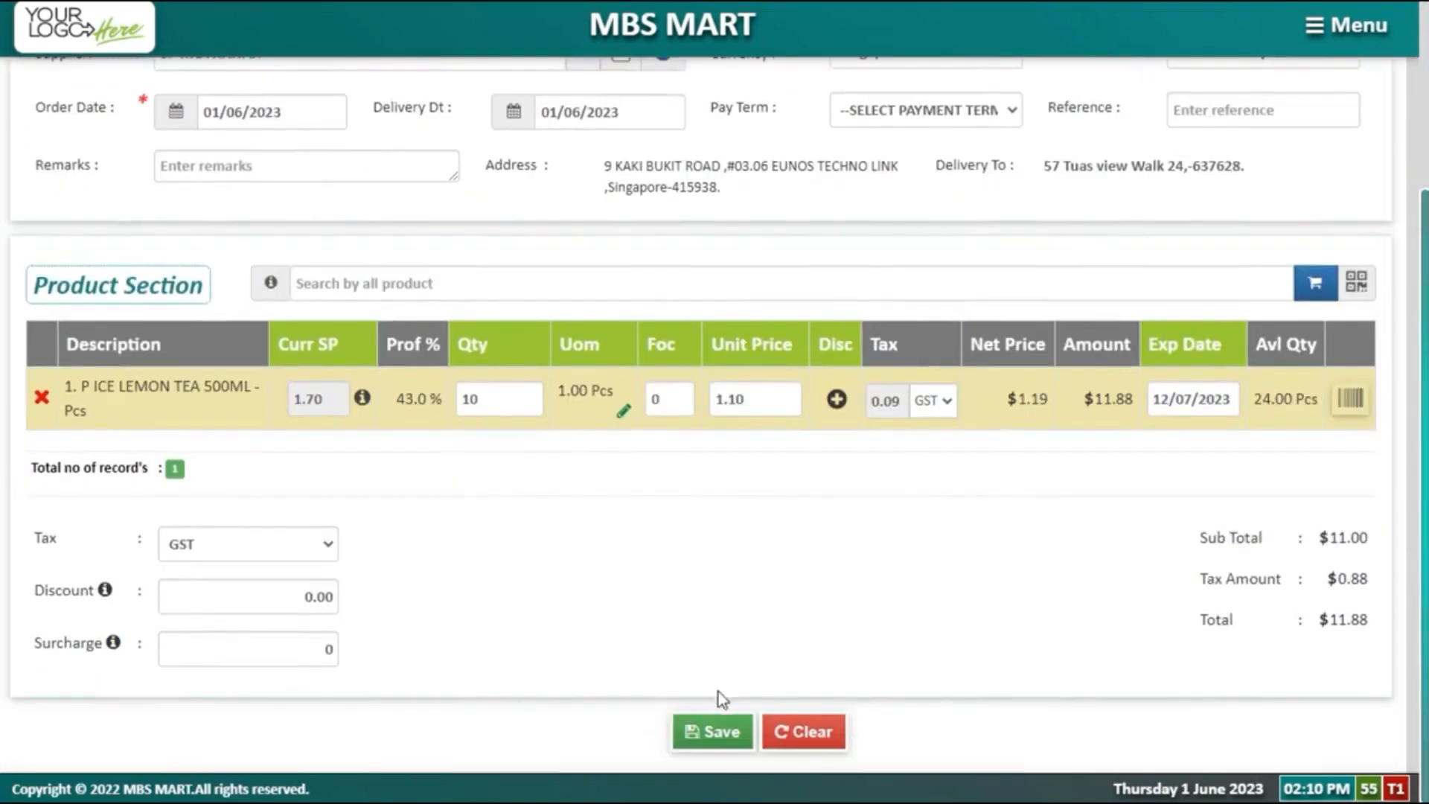
pyautogui.click(722, 733)
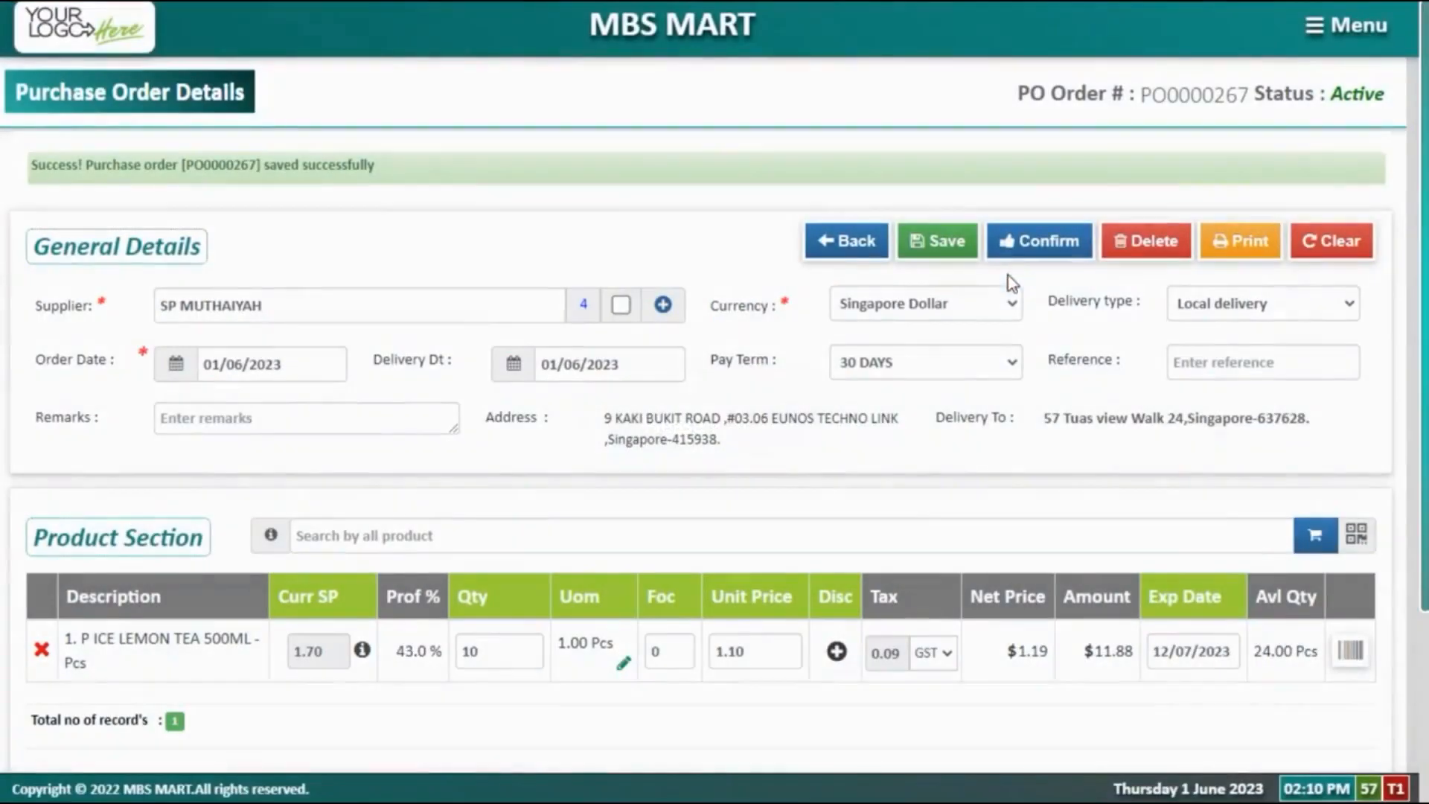
pyautogui.click(1024, 253)
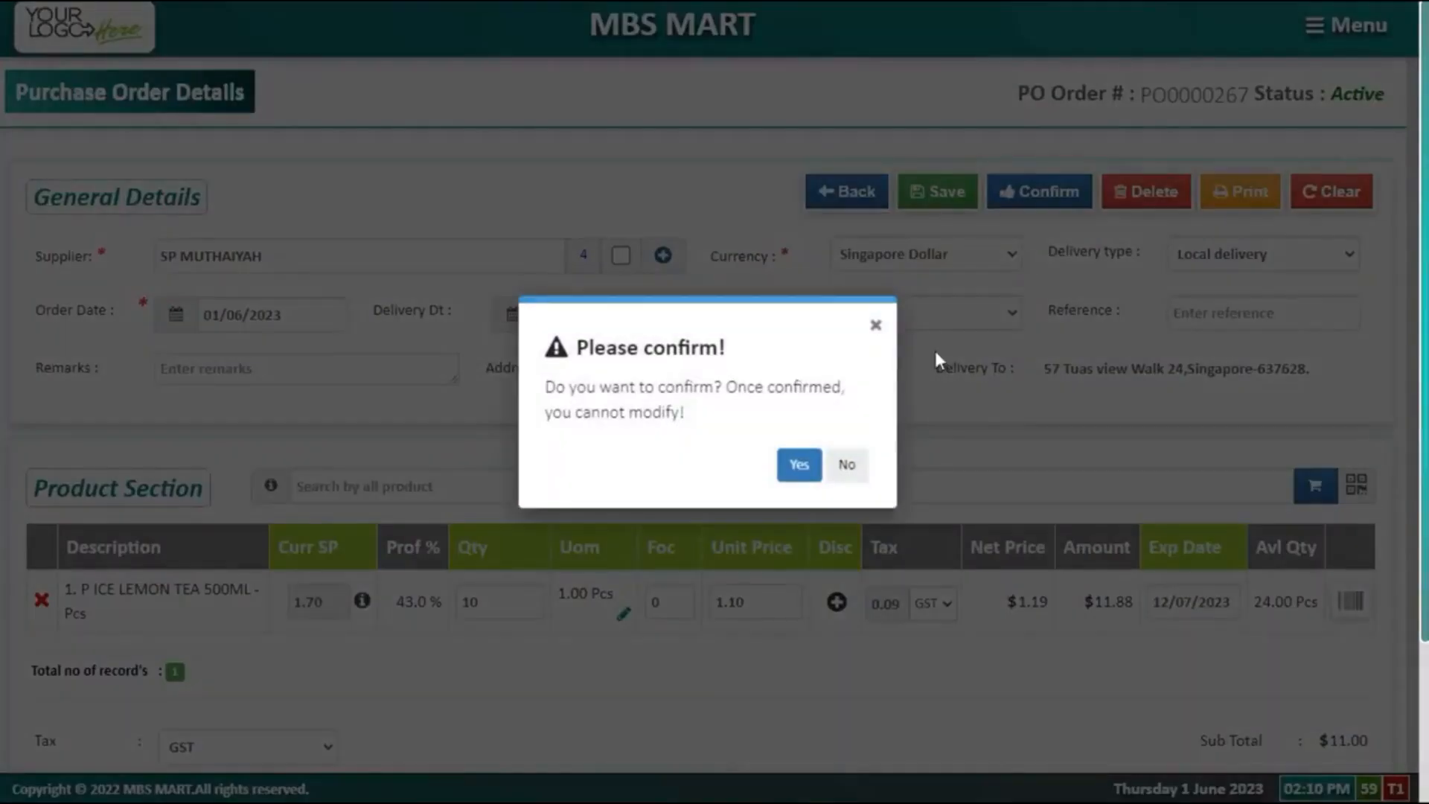
# Step: Confirm PO0000267, then copy it and save the copy as new active order PO0000268
pyautogui.click(797, 467)
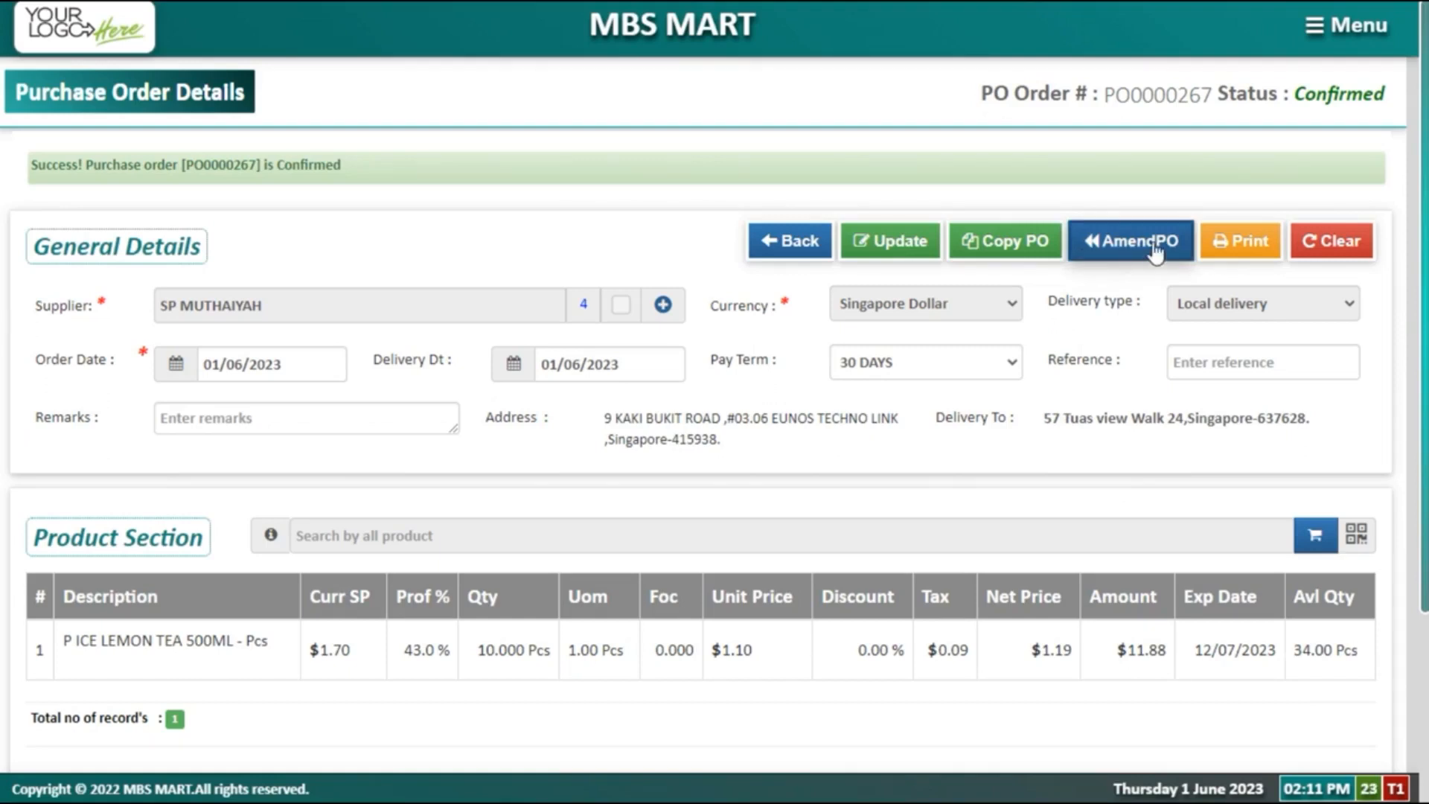
pyautogui.click(1006, 264)
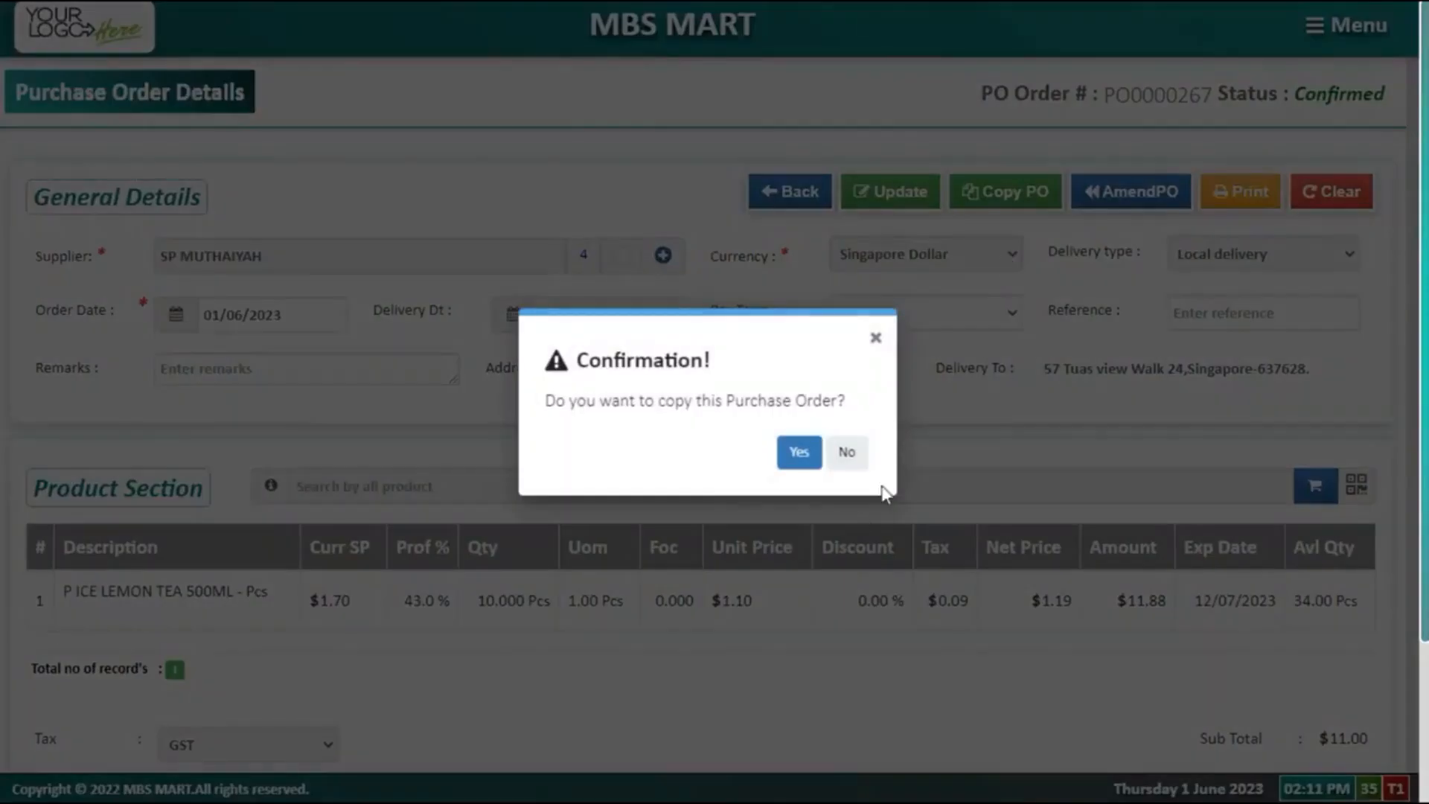
pyautogui.click(817, 448)
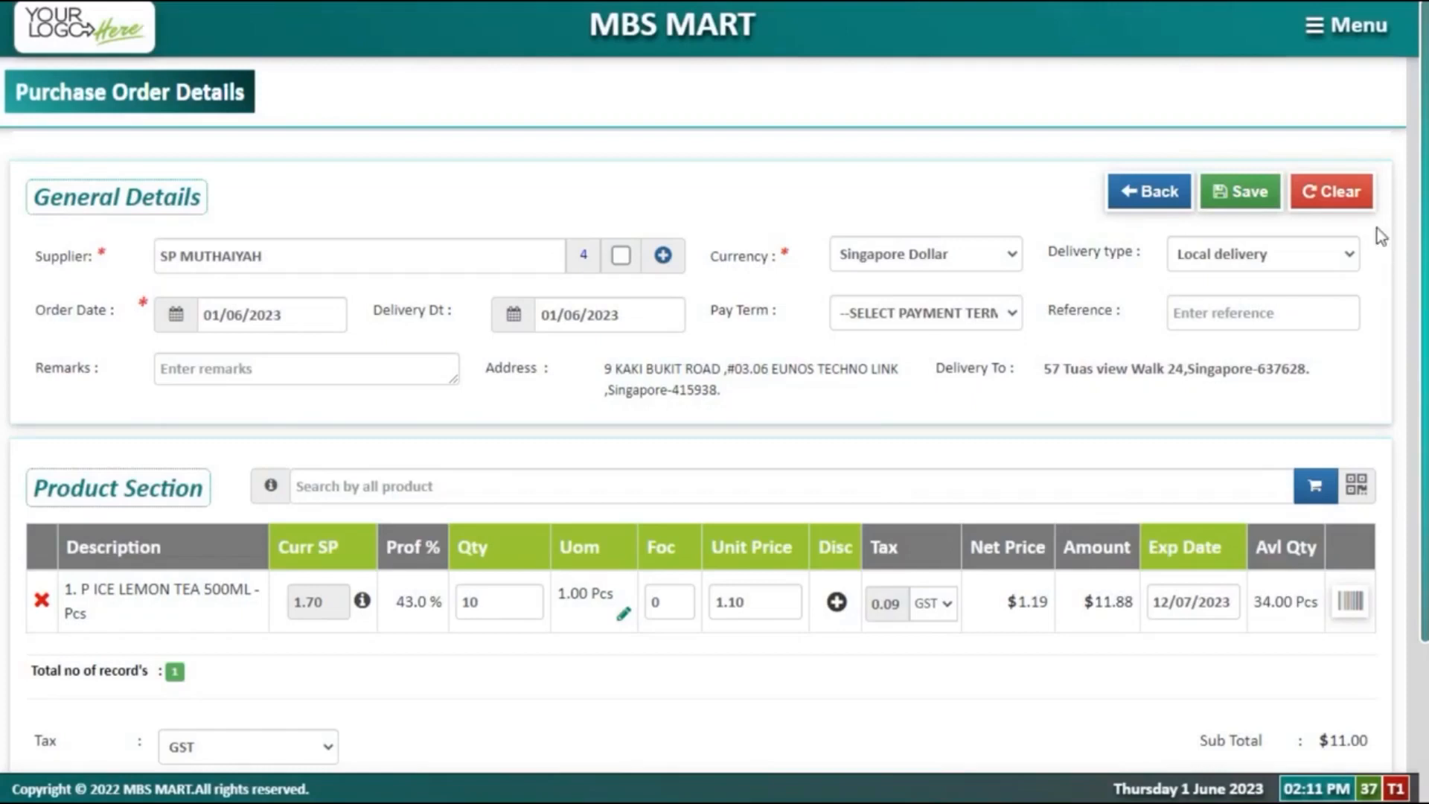
pyautogui.click(1253, 201)
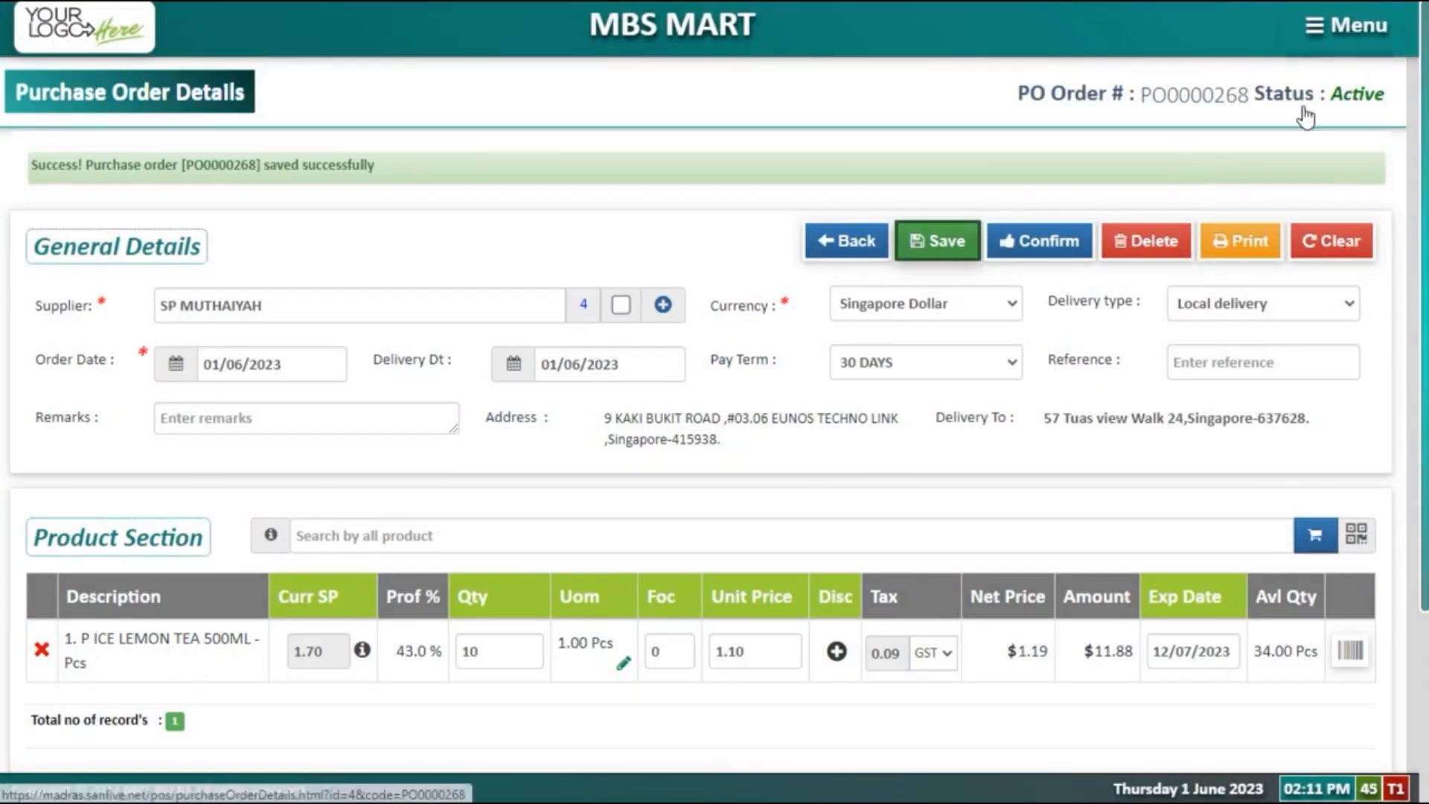
pyautogui.click(1351, 46)
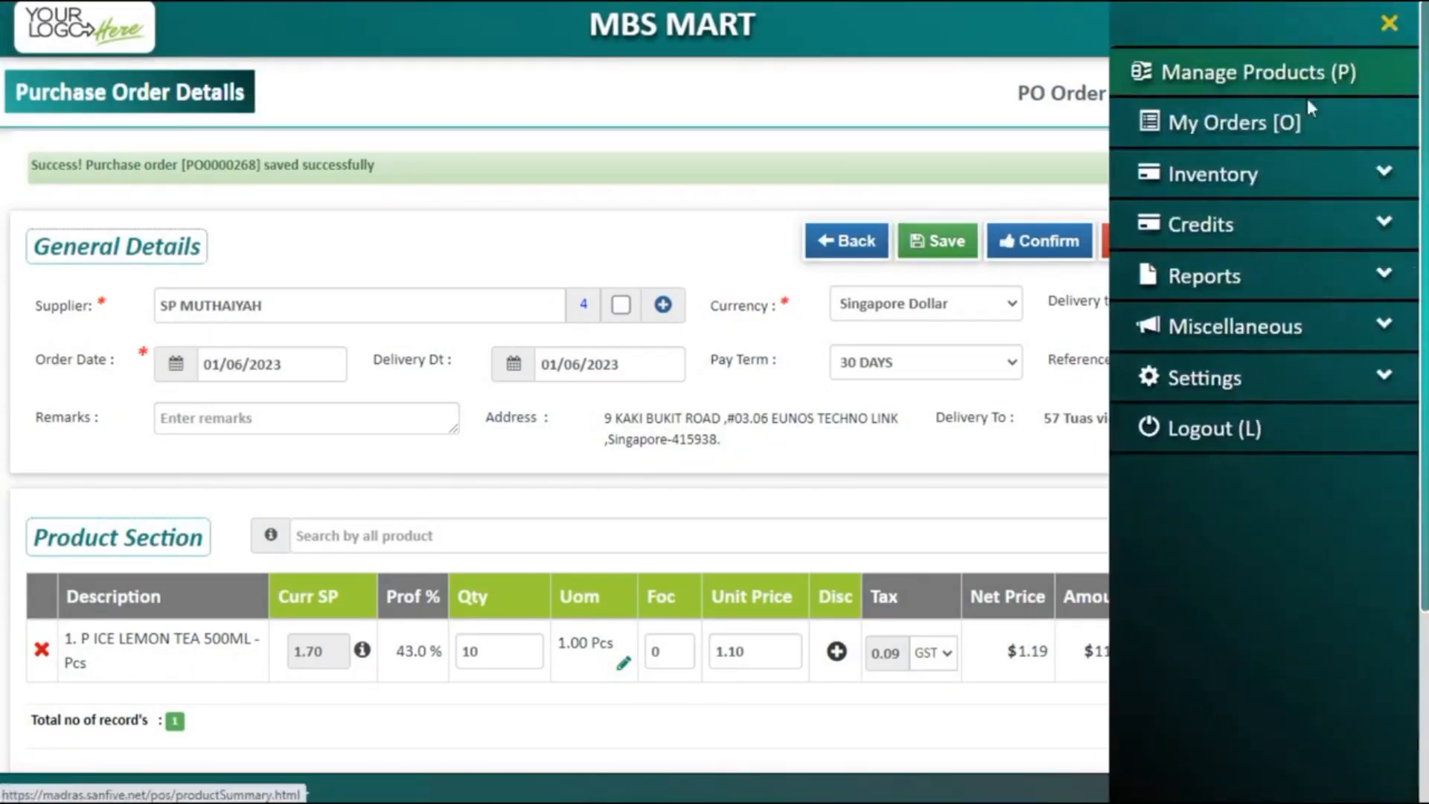
# Step: Filter products by 'Avl Qty < Reorder' and add all ten matching items to the cart
pyautogui.click(1269, 75)
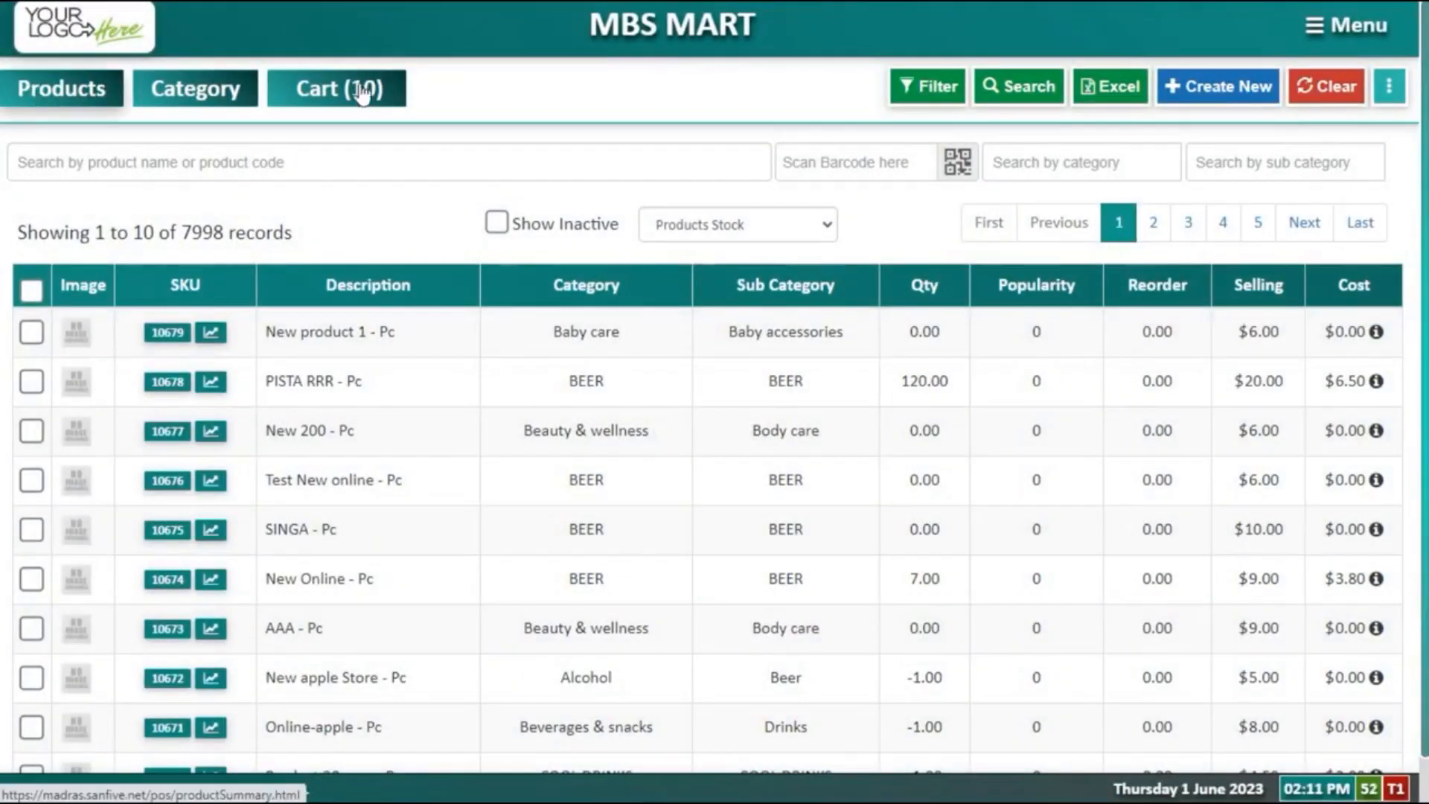
pyautogui.click(960, 92)
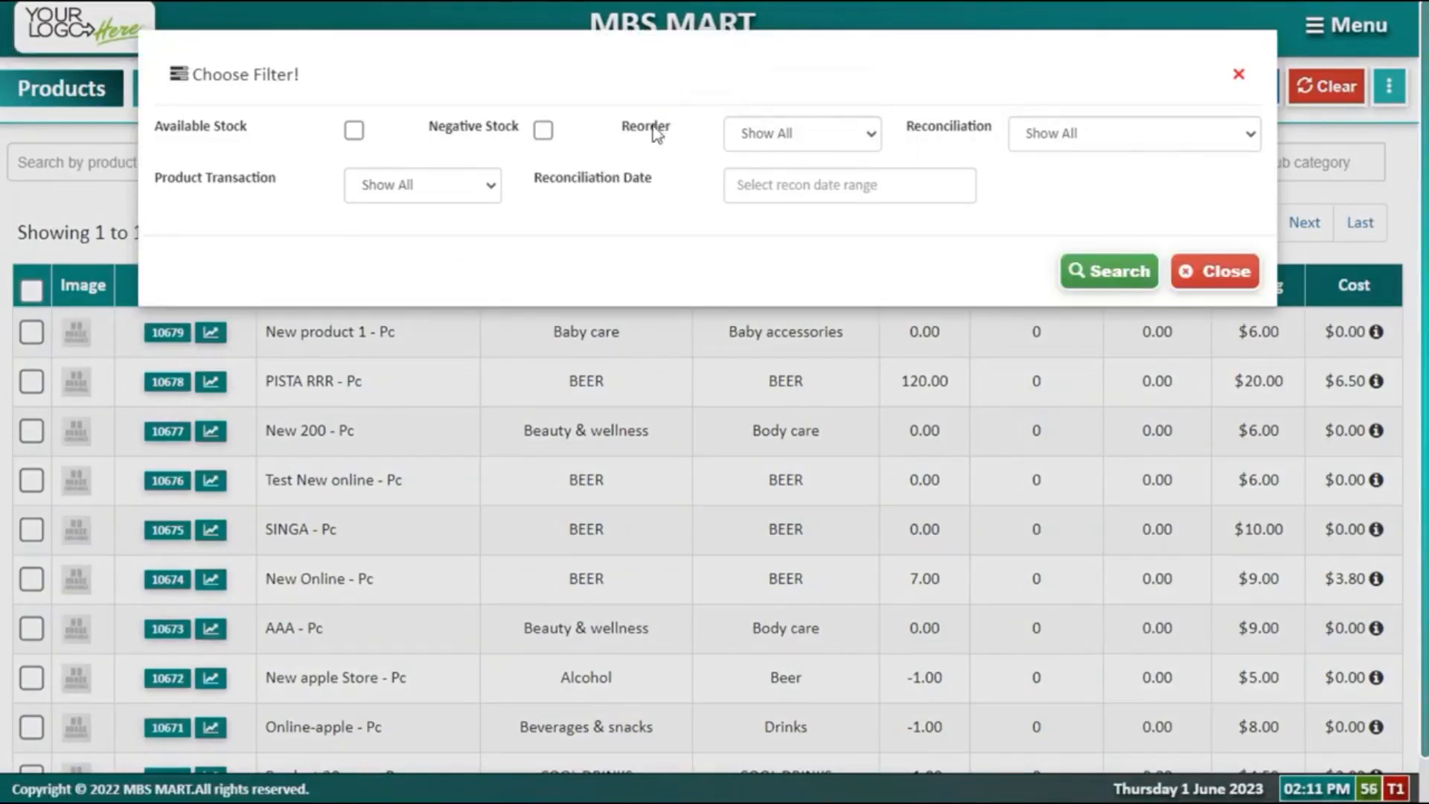
pyautogui.click(783, 140)
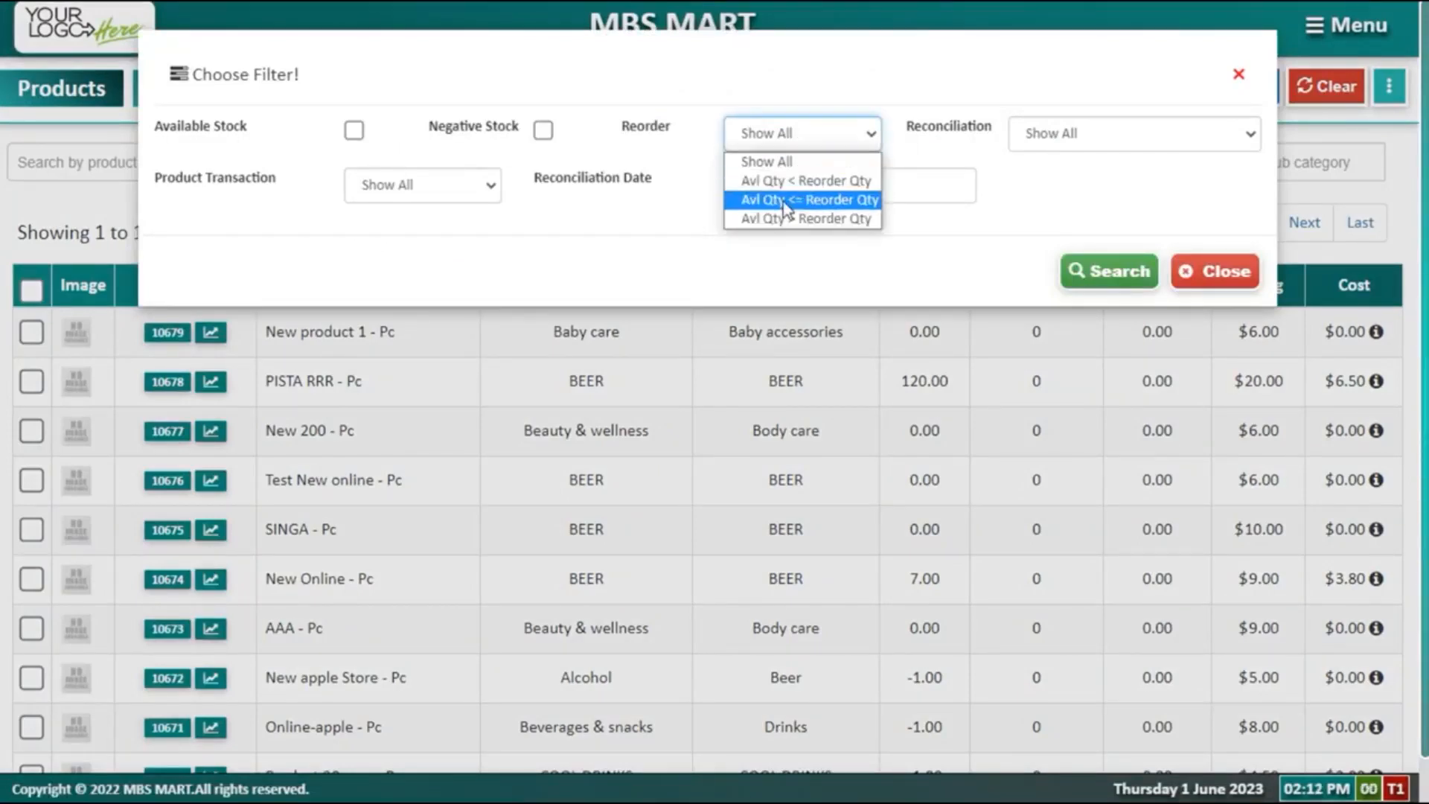
pyautogui.click(774, 181)
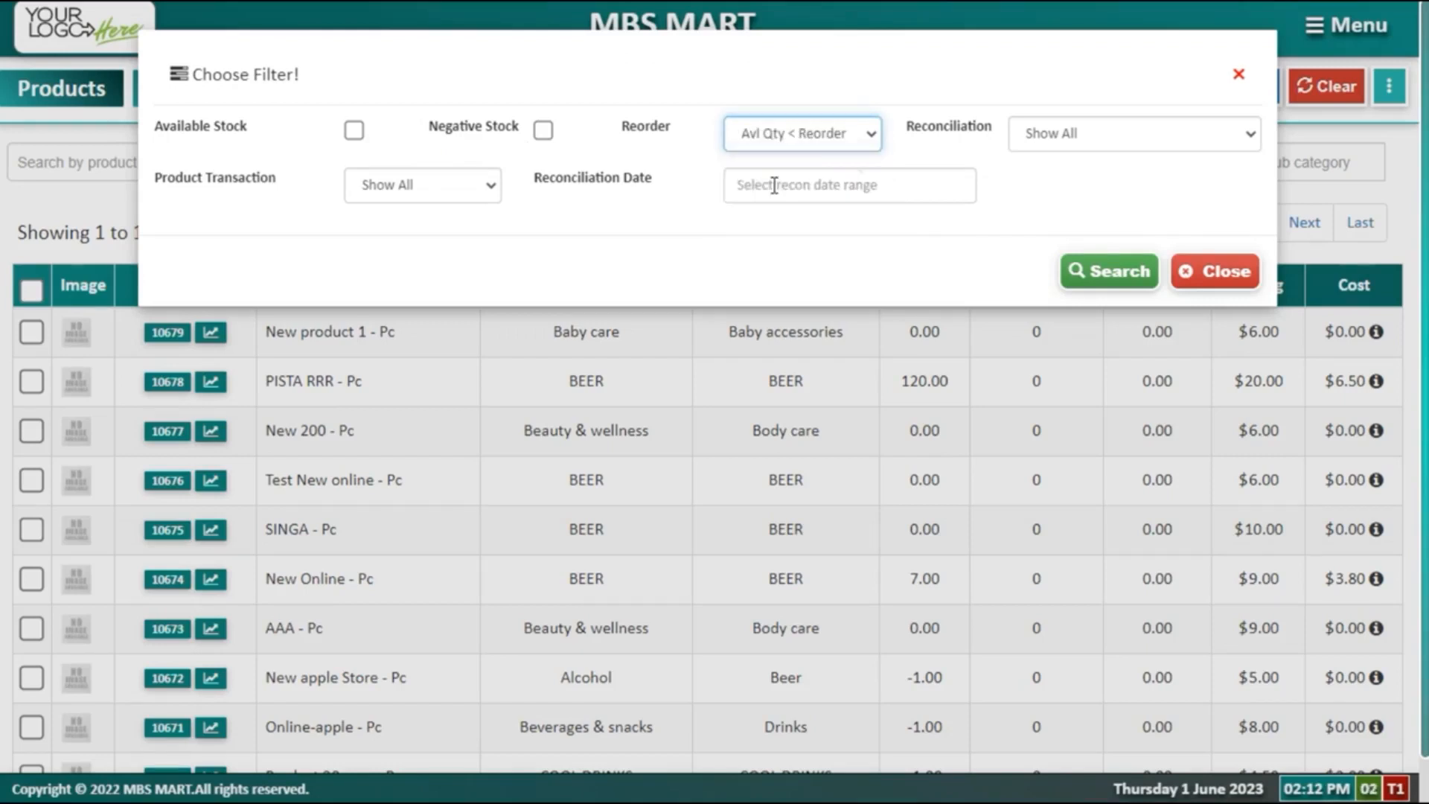
pyautogui.click(1083, 259)
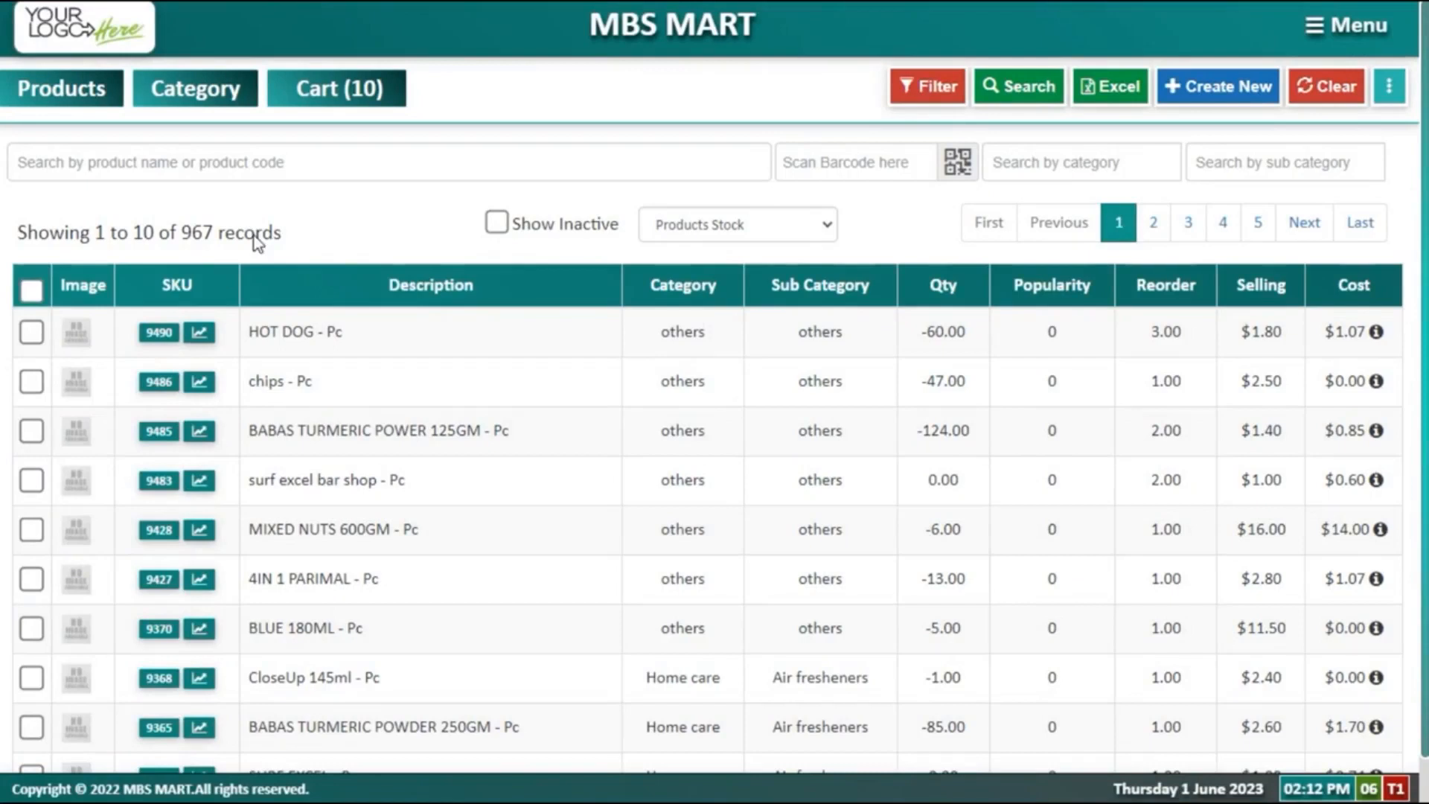
pyautogui.moveTo(1149, 334); pyautogui.dragTo(1173, 329)
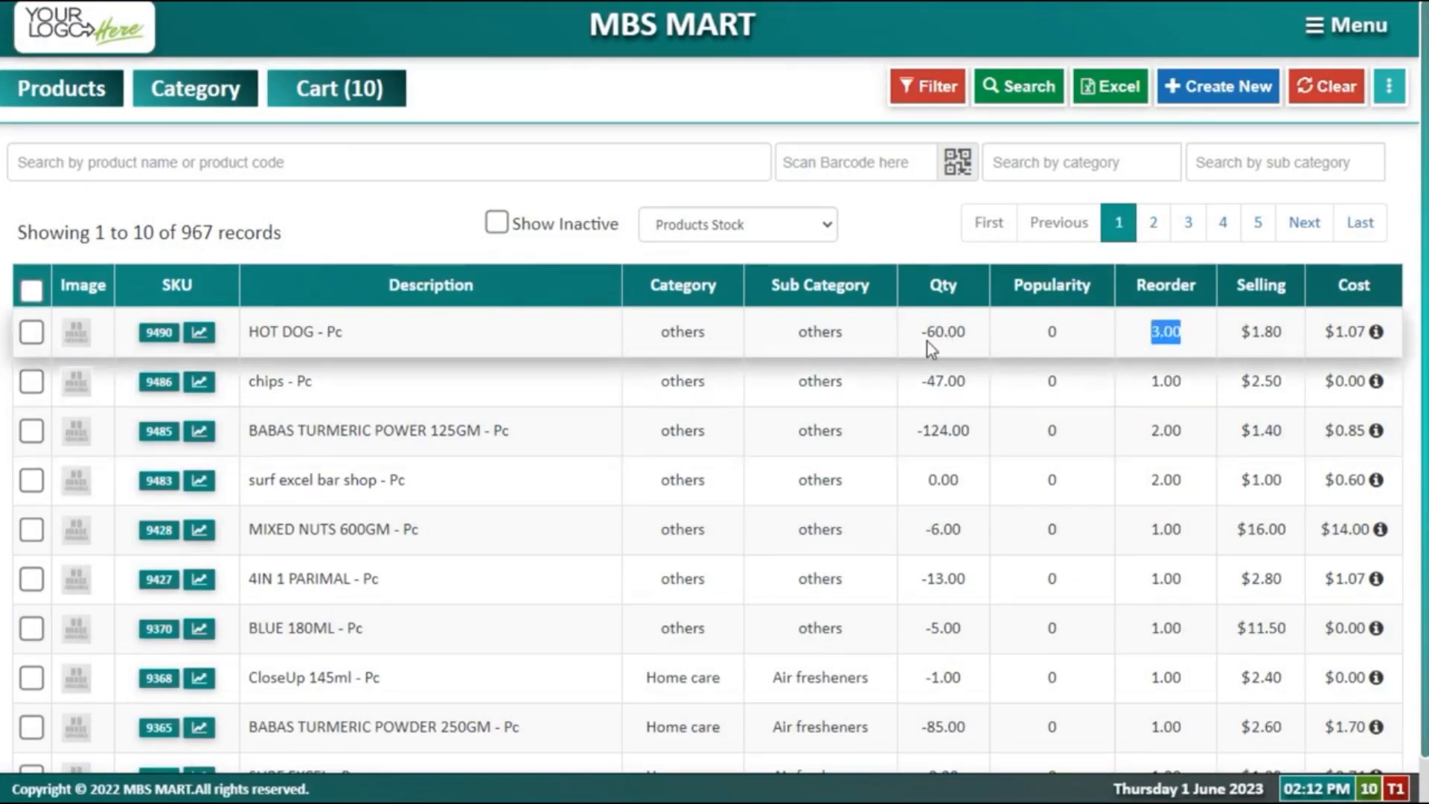
pyautogui.click(31, 290)
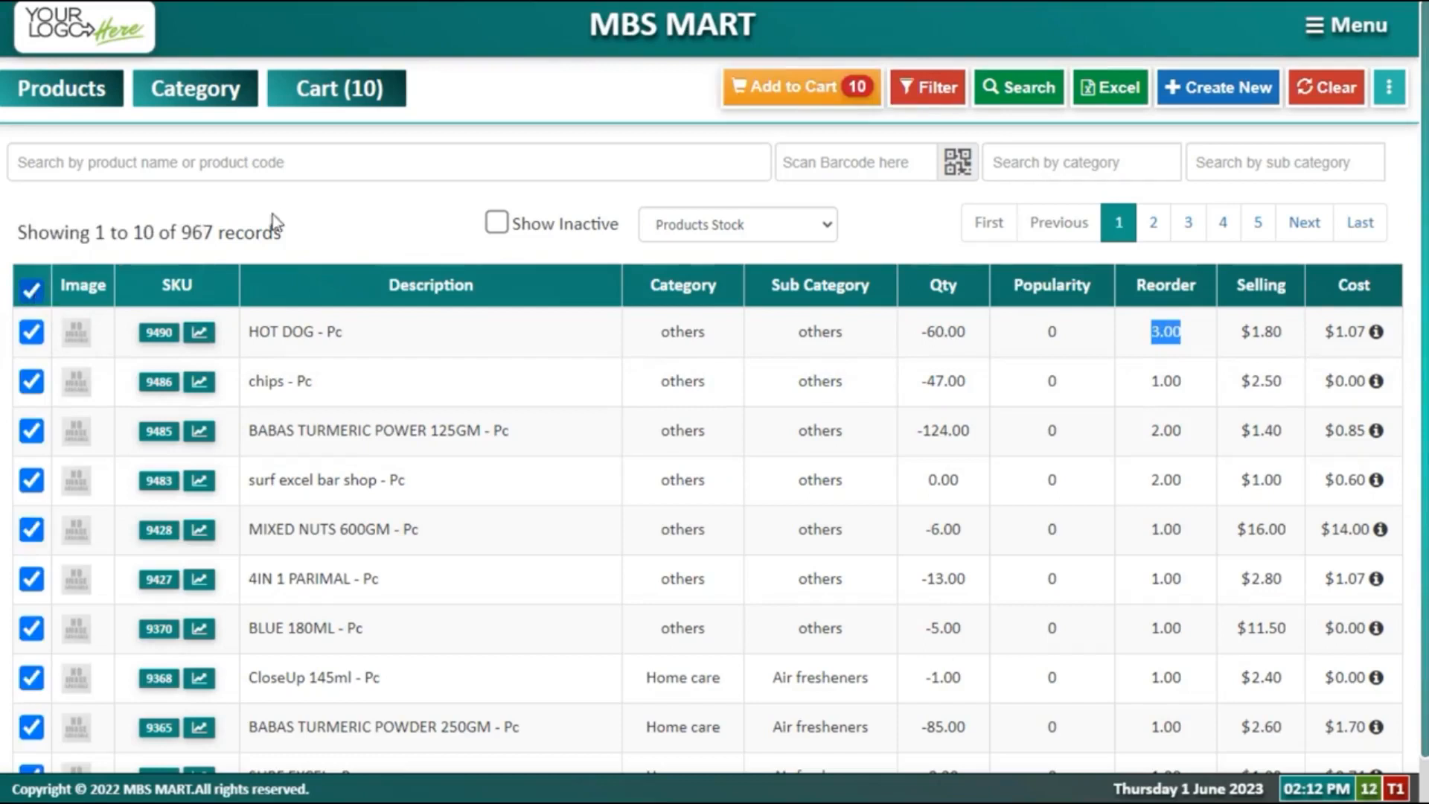
pyautogui.click(762, 90)
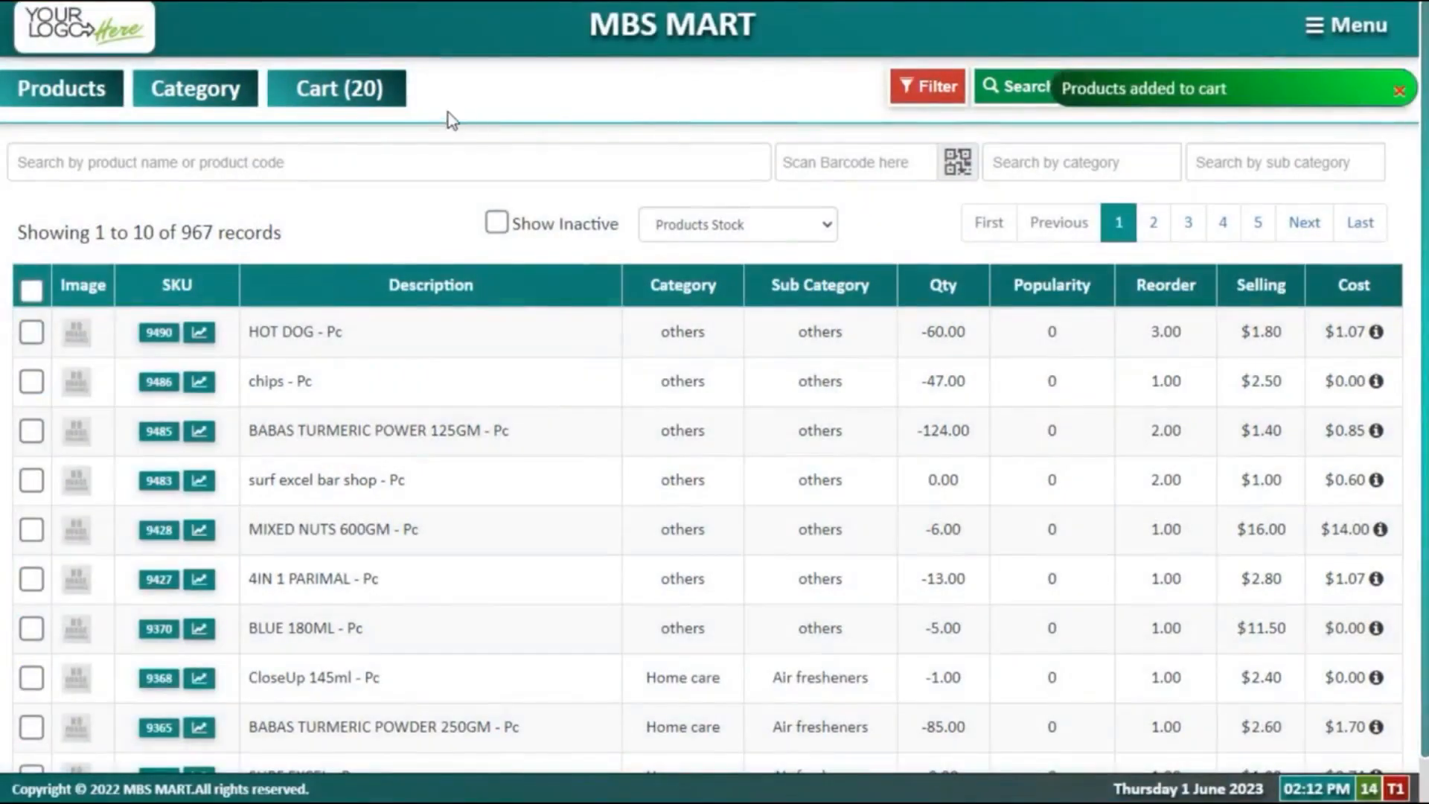
# Step: In the cart, filter to BABA PRODUCTS PTE LTD and select both turmeric products for ordering
pyautogui.click(333, 89)
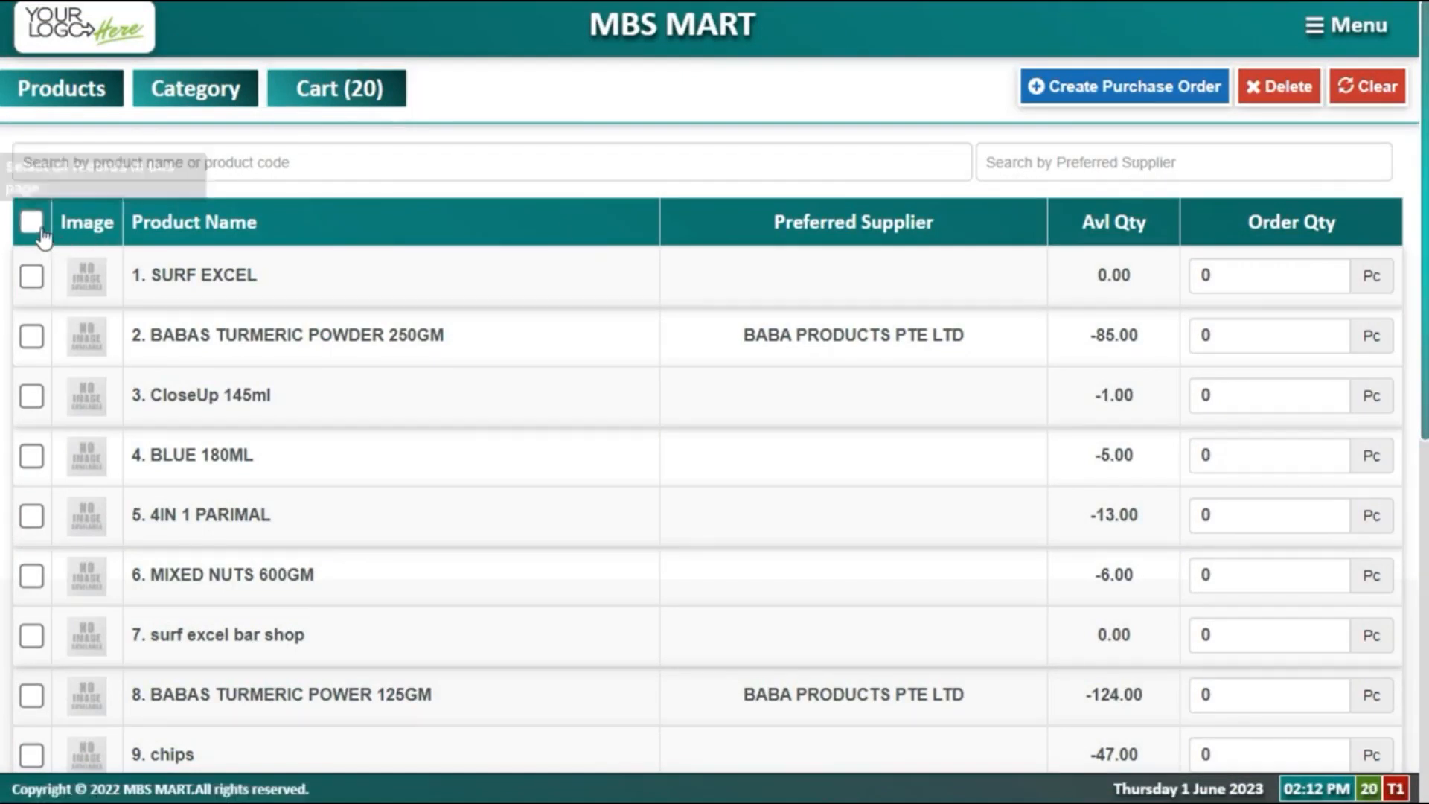
pyautogui.click(41, 230)
pyautogui.click(41, 232)
pyautogui.click(1128, 158)
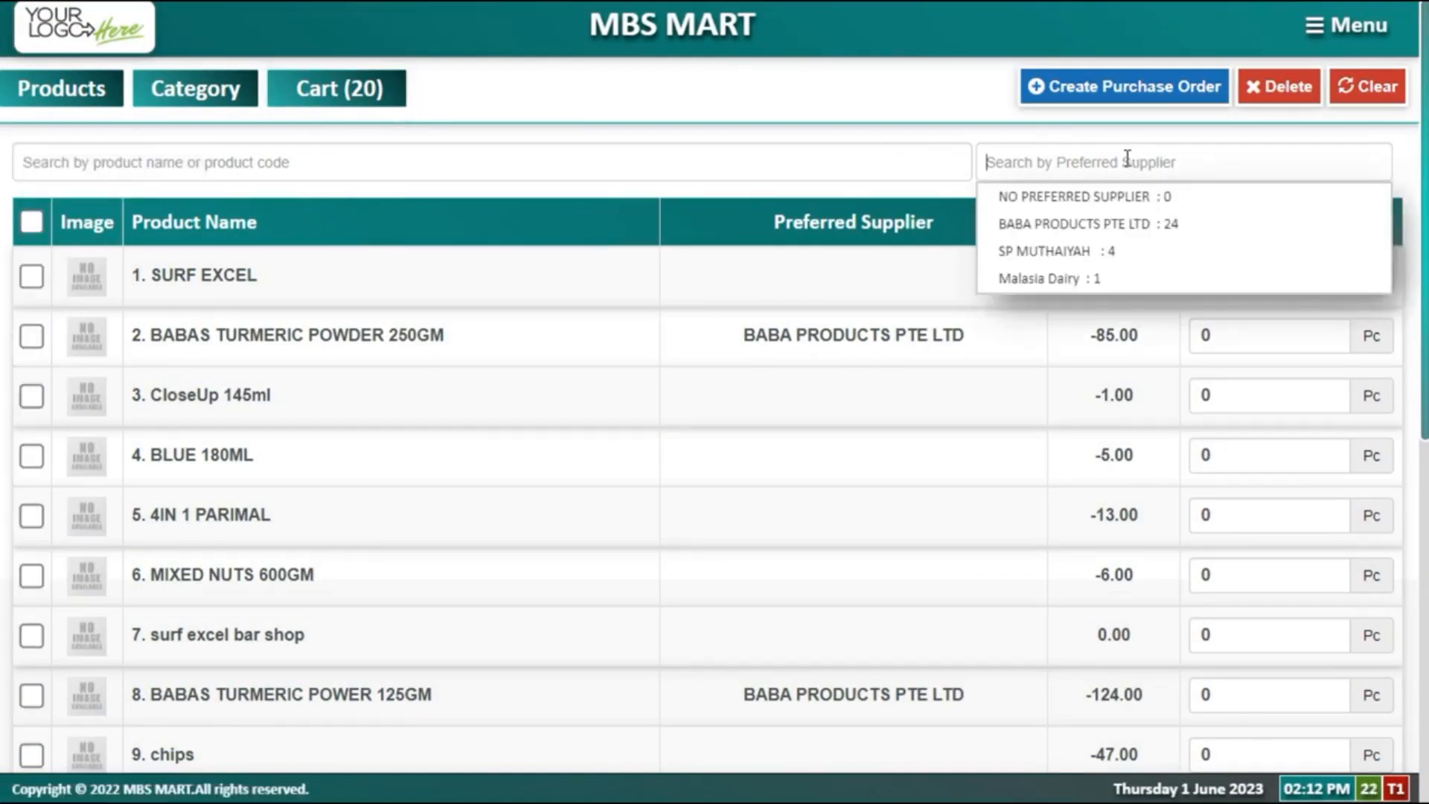
pyautogui.click(1109, 224)
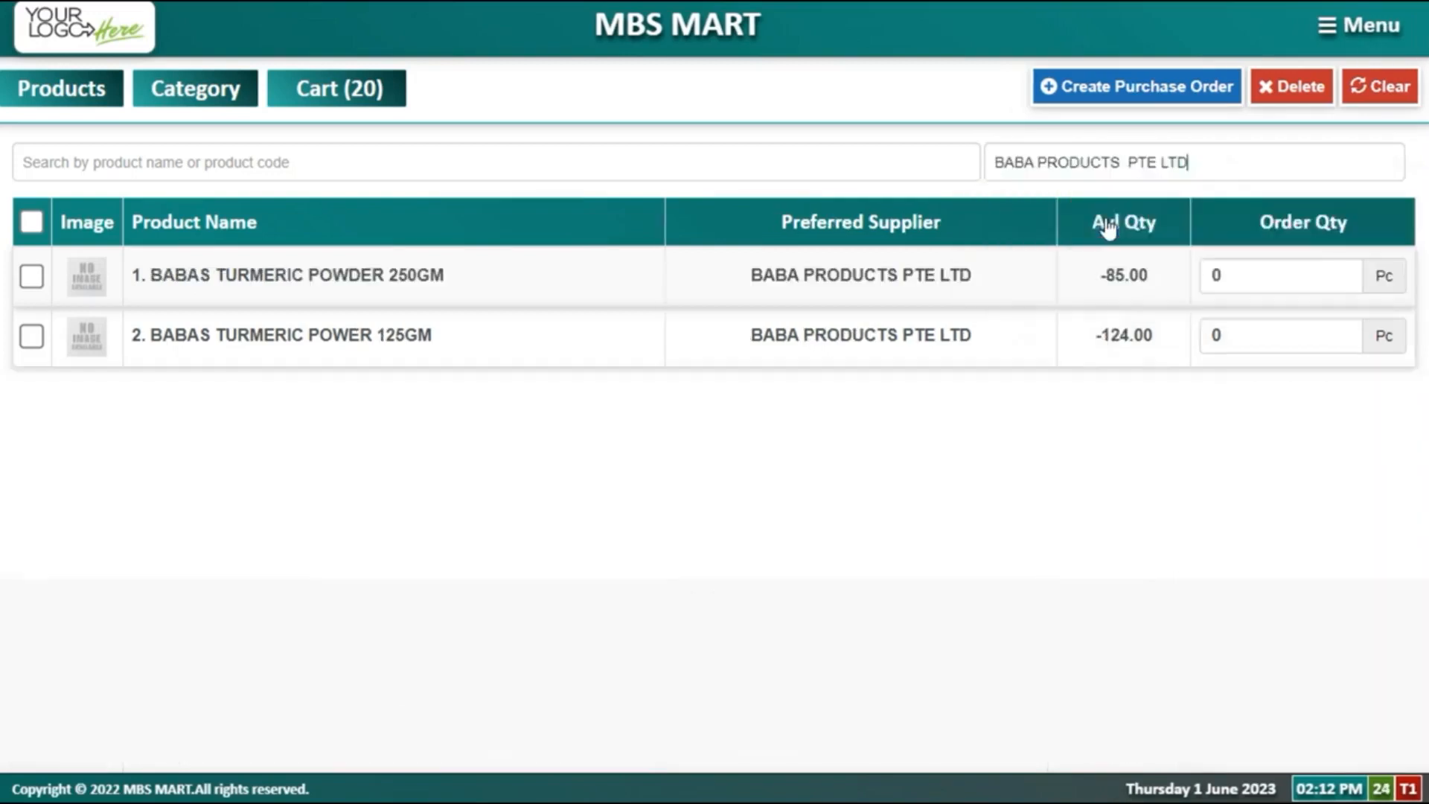
pyautogui.click(30, 224)
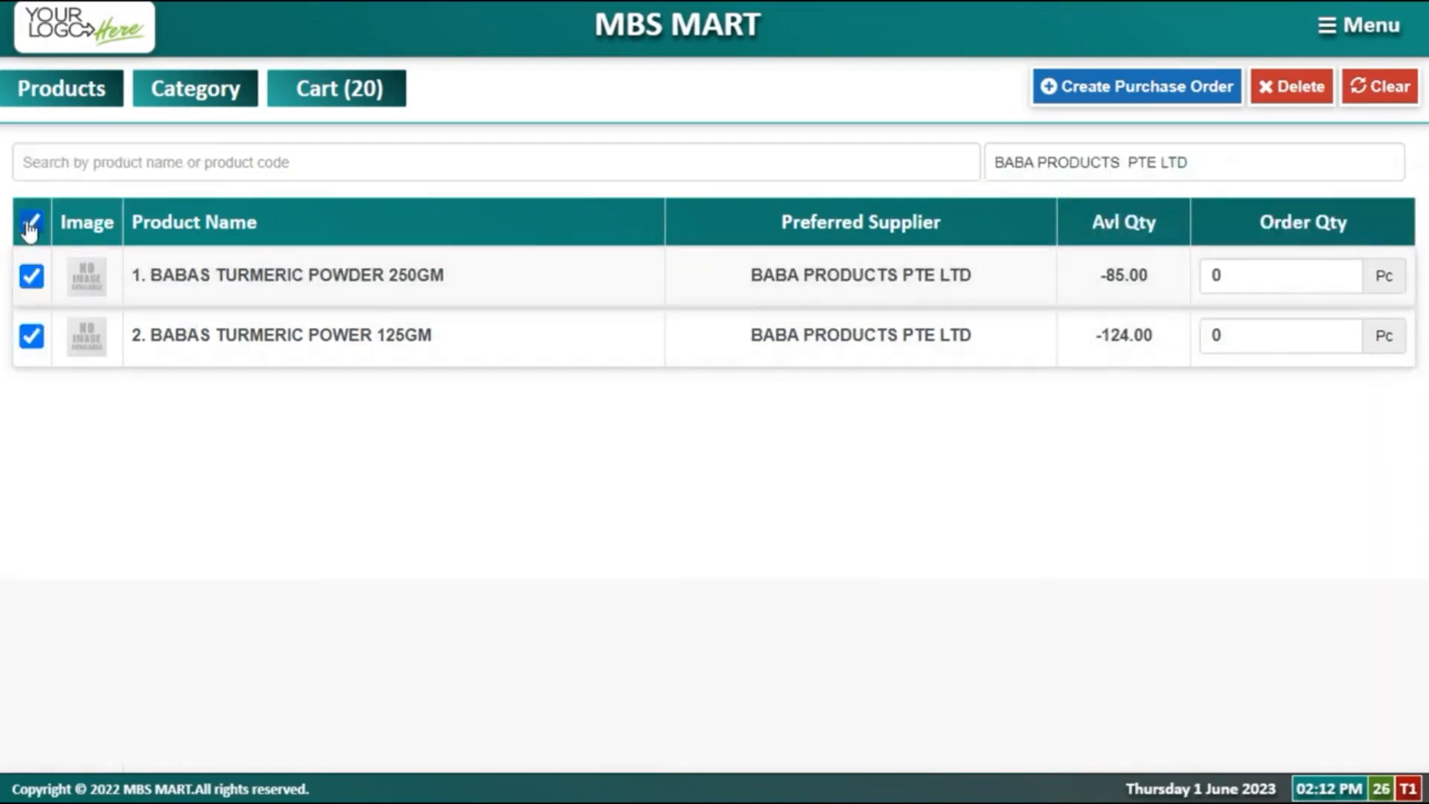
pyautogui.click(1213, 89)
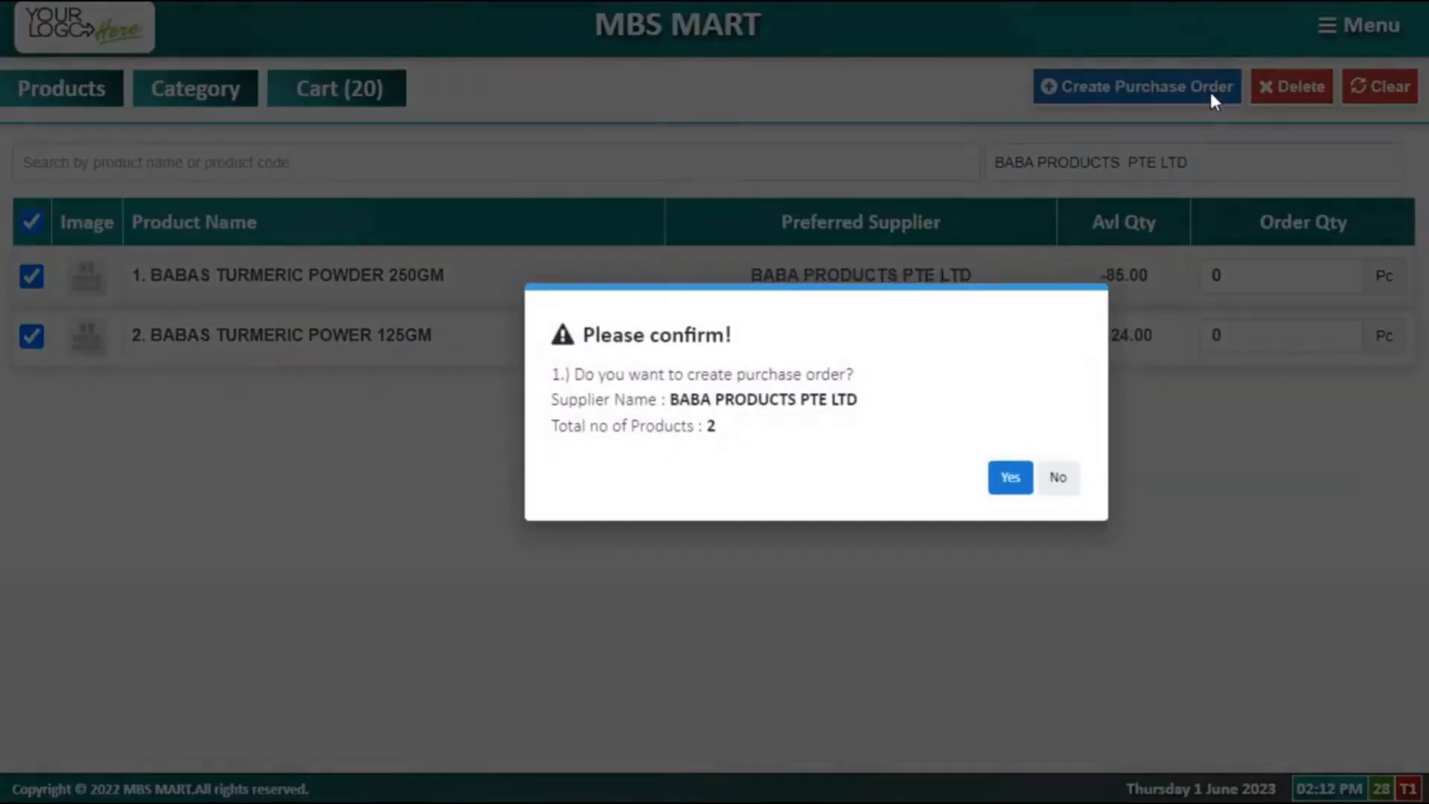
pyautogui.click(1010, 480)
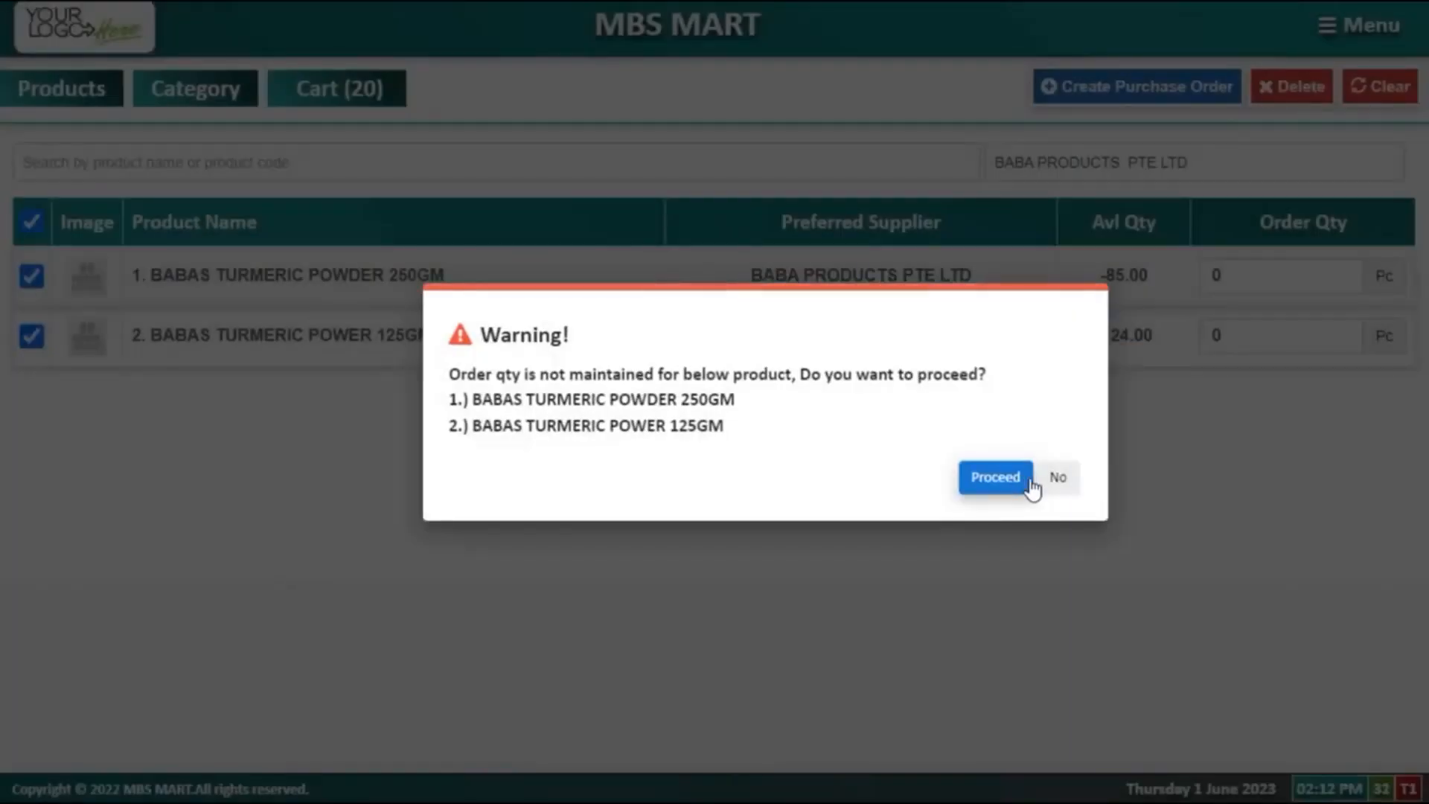
# Step: Set the 250GM and 125GM turmeric order quantities to 8 each and create the purchase order
pyautogui.click(1054, 483)
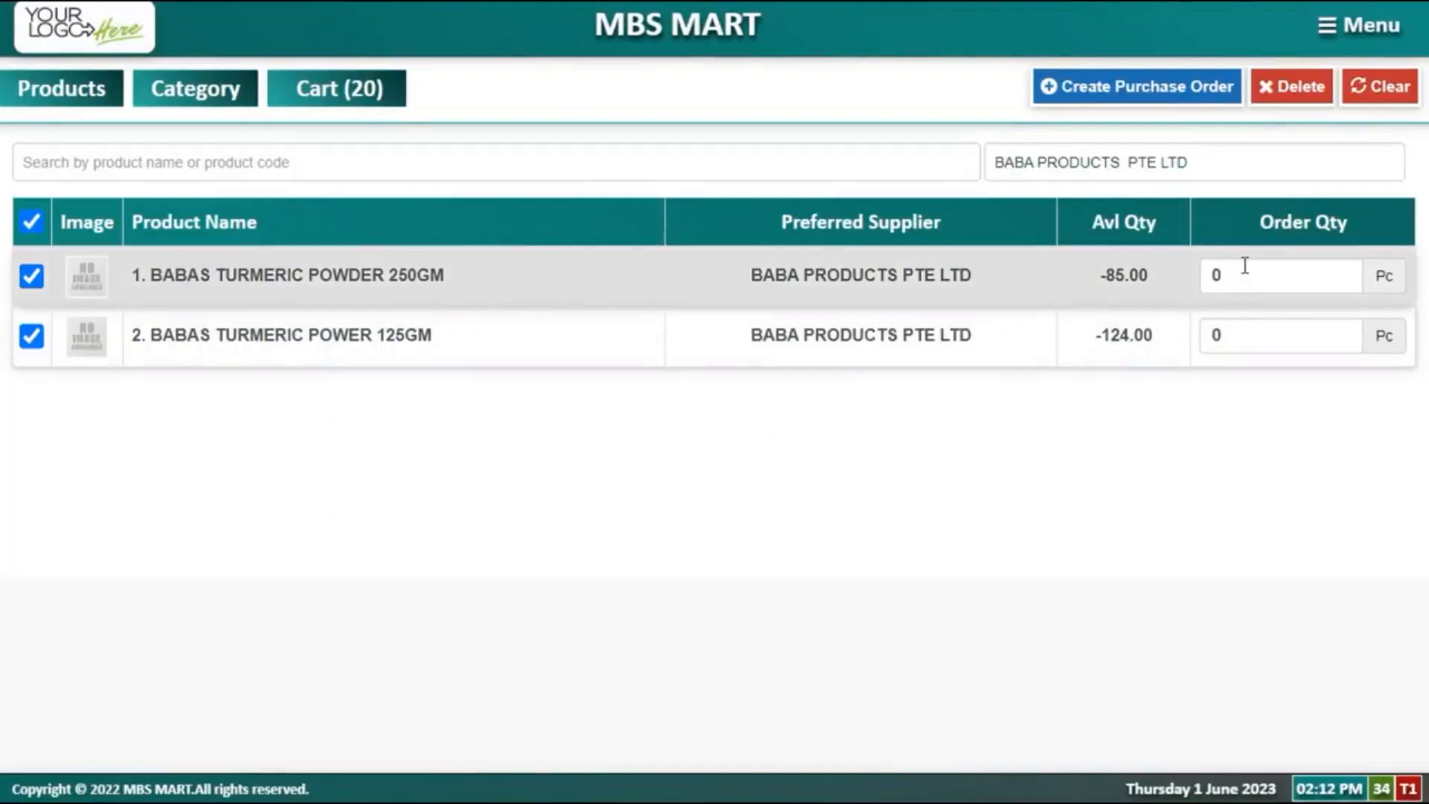
pyautogui.click(1244, 266)
pyautogui.write('8')
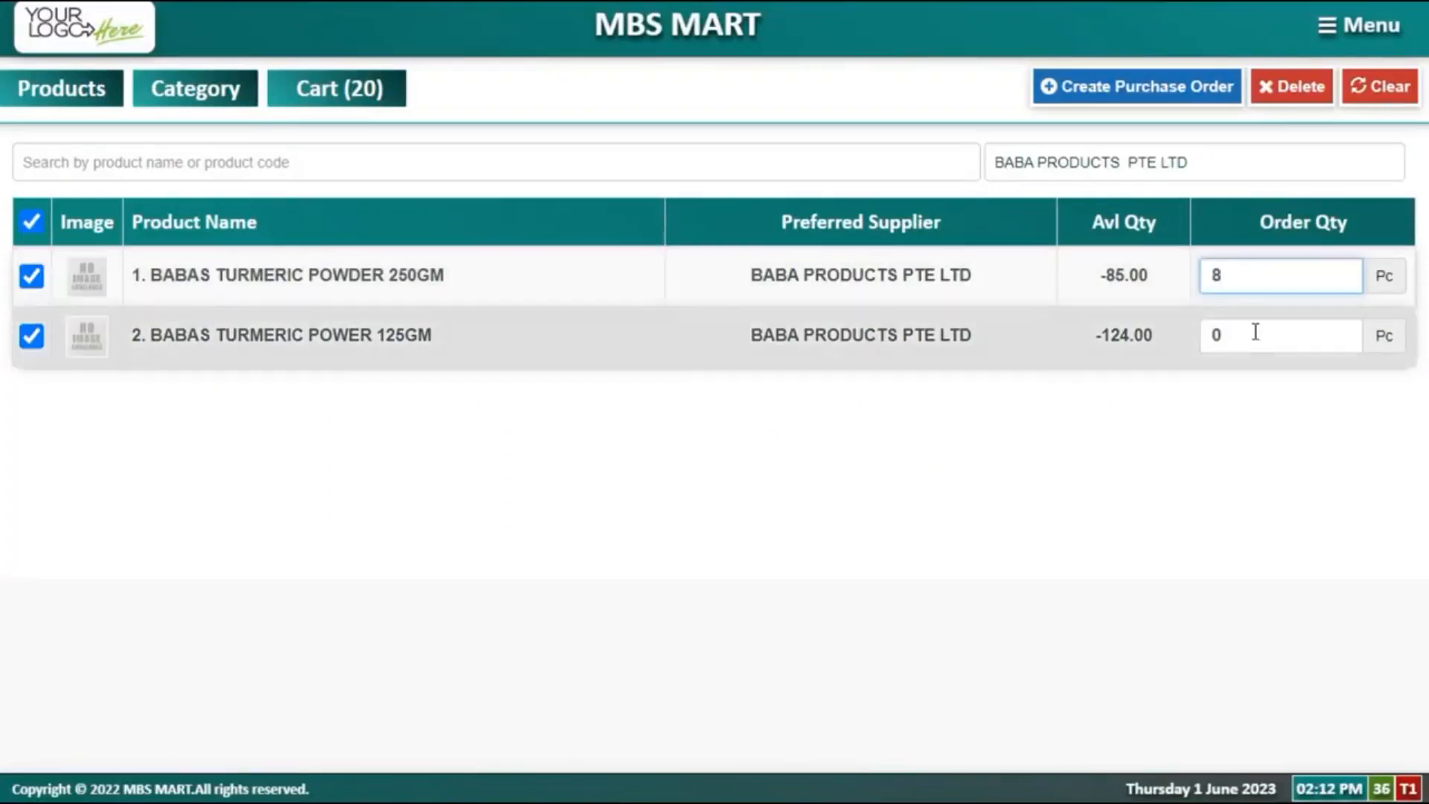
pyautogui.click(1255, 332)
pyautogui.write('8')
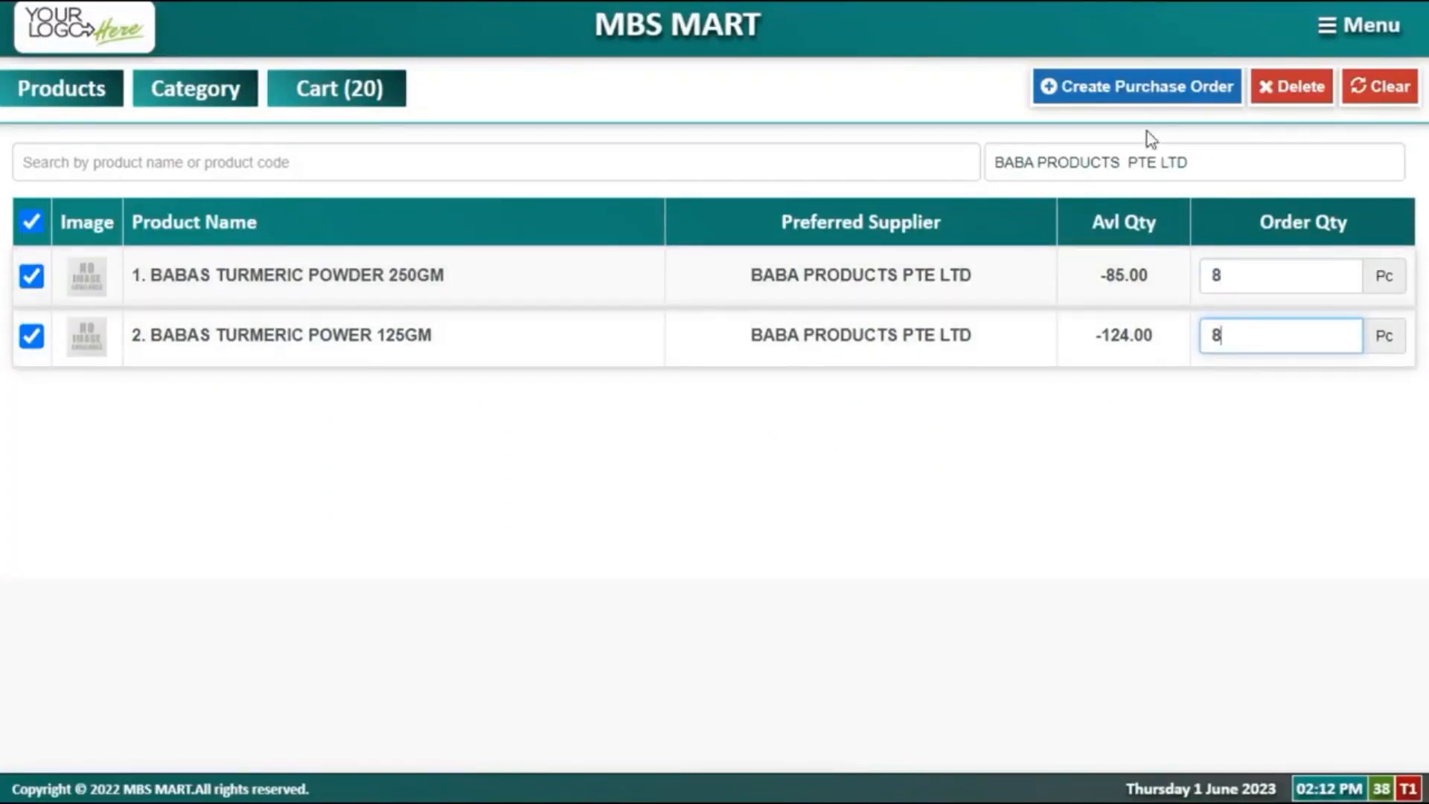
pyautogui.click(1132, 95)
pyautogui.click(1014, 482)
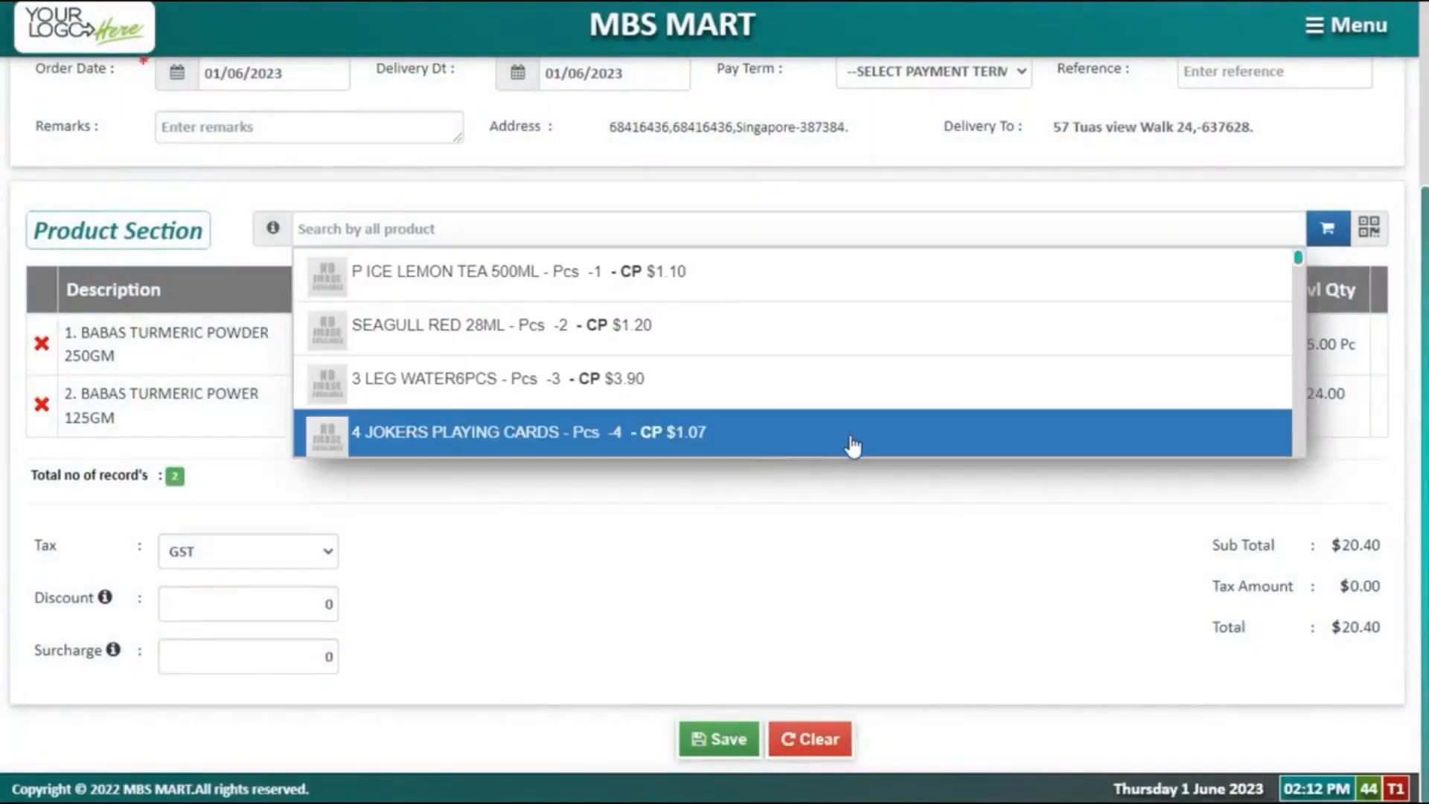
pyautogui.click(800, 543)
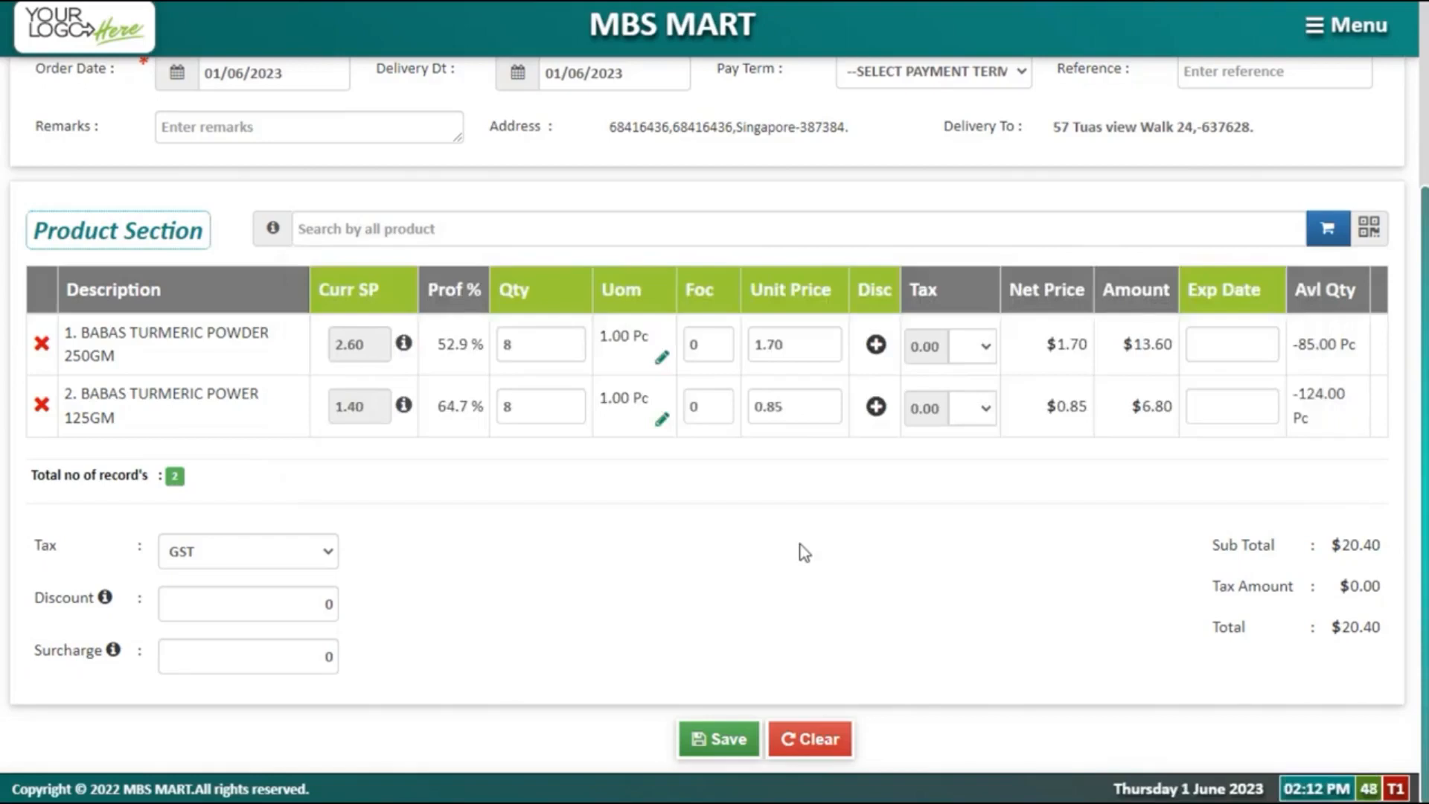
# Step: Open Inventory > Stock Expiry and filter it to expiry date 10/08/2023
pyautogui.click(1341, 25)
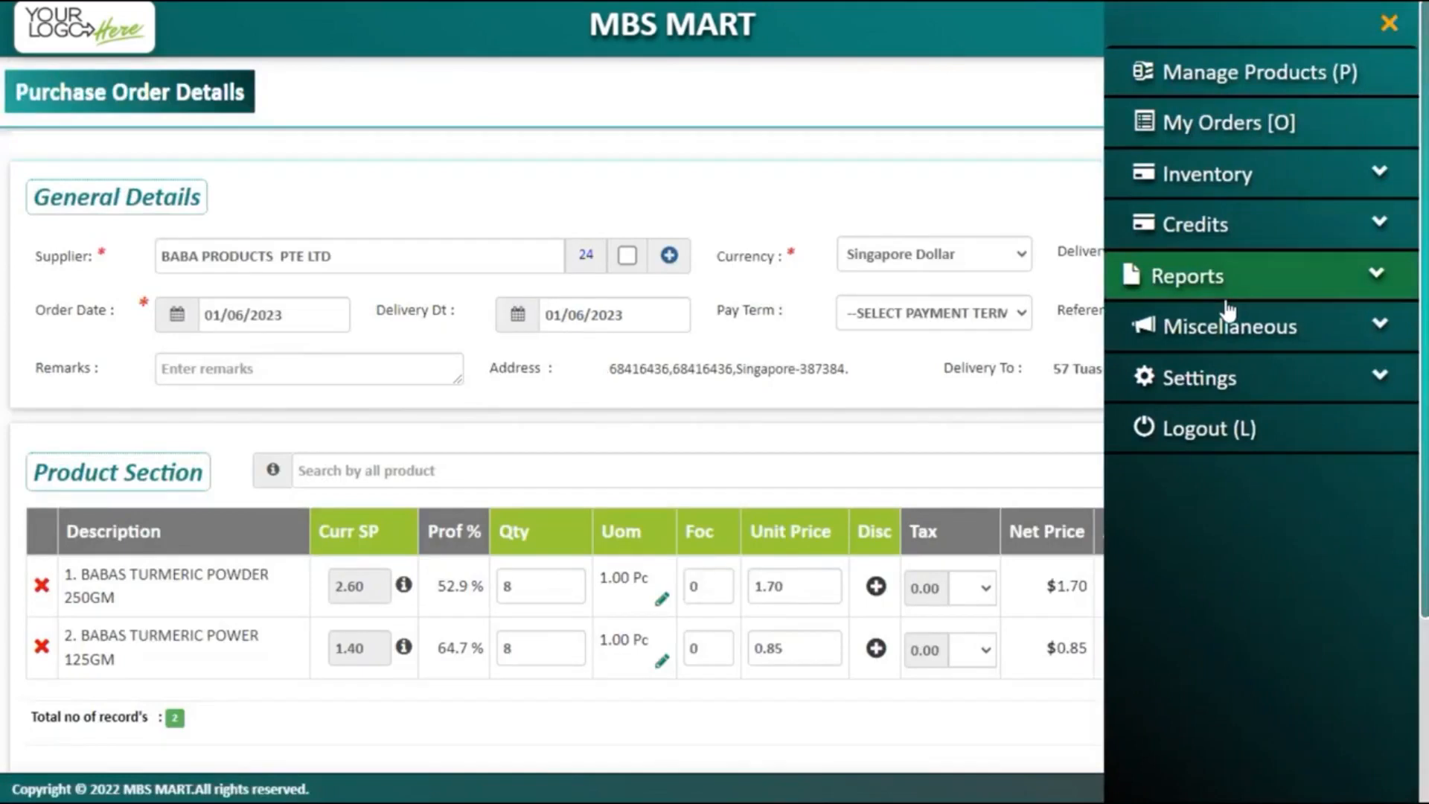
pyautogui.click(1215, 195)
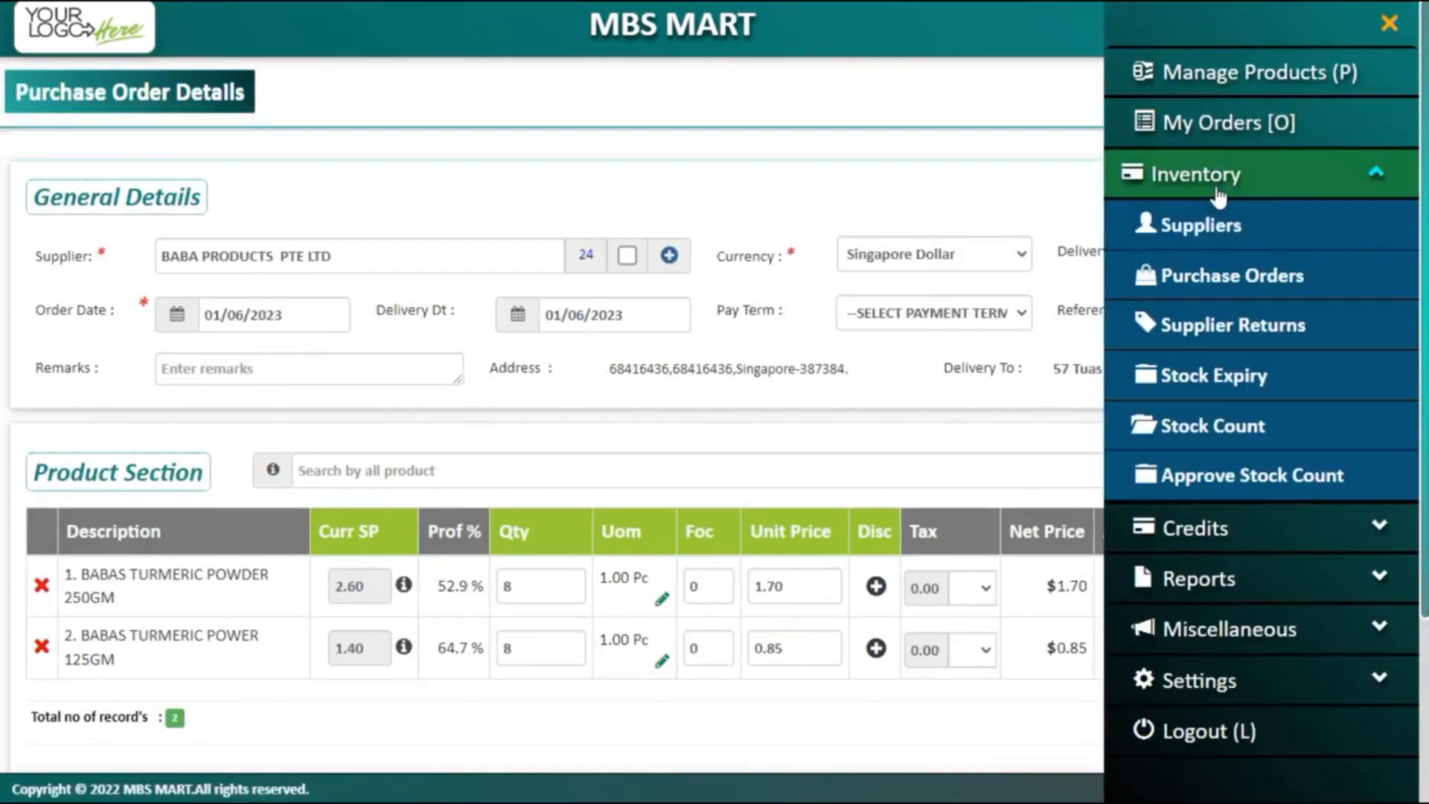
pyautogui.click(1209, 378)
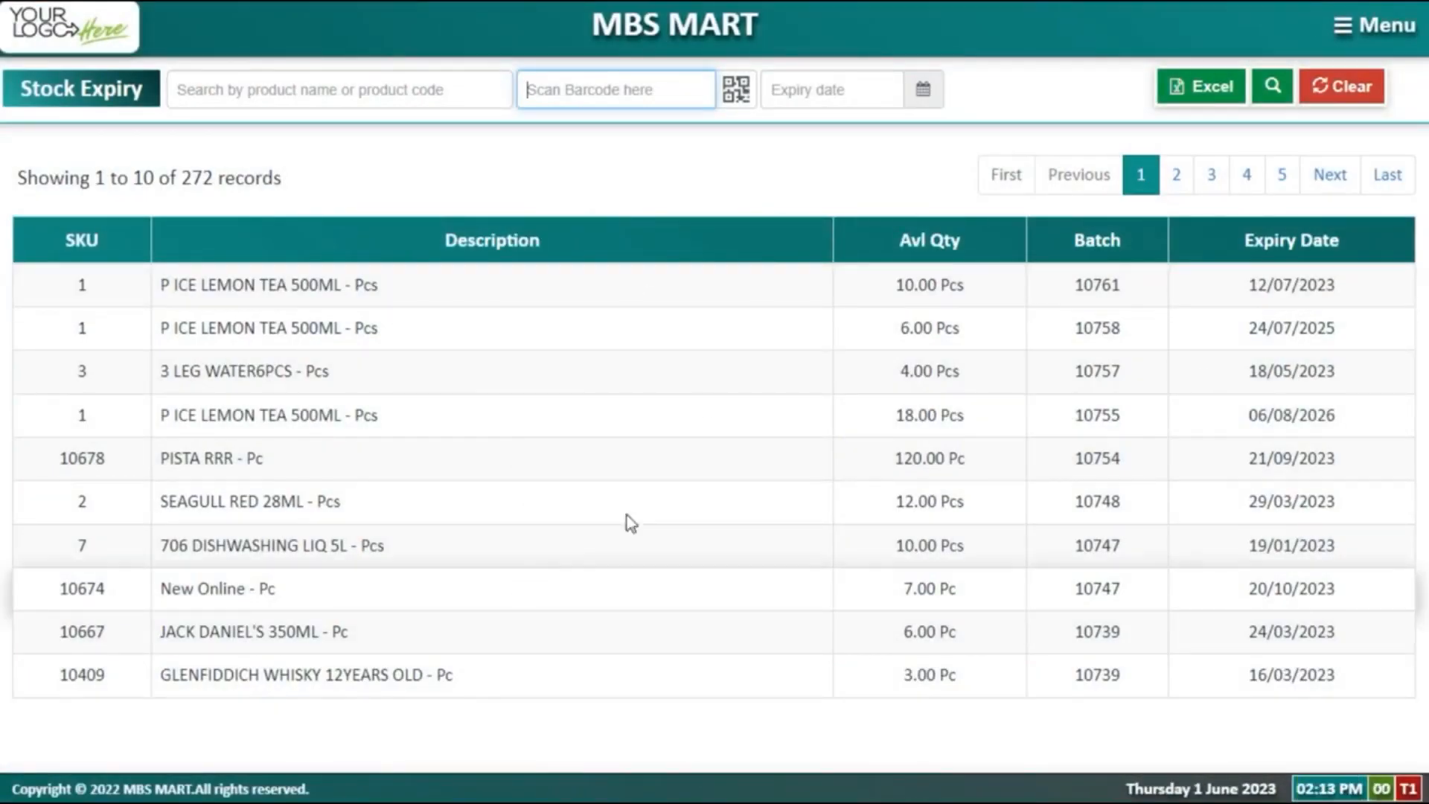
pyautogui.click(833, 89)
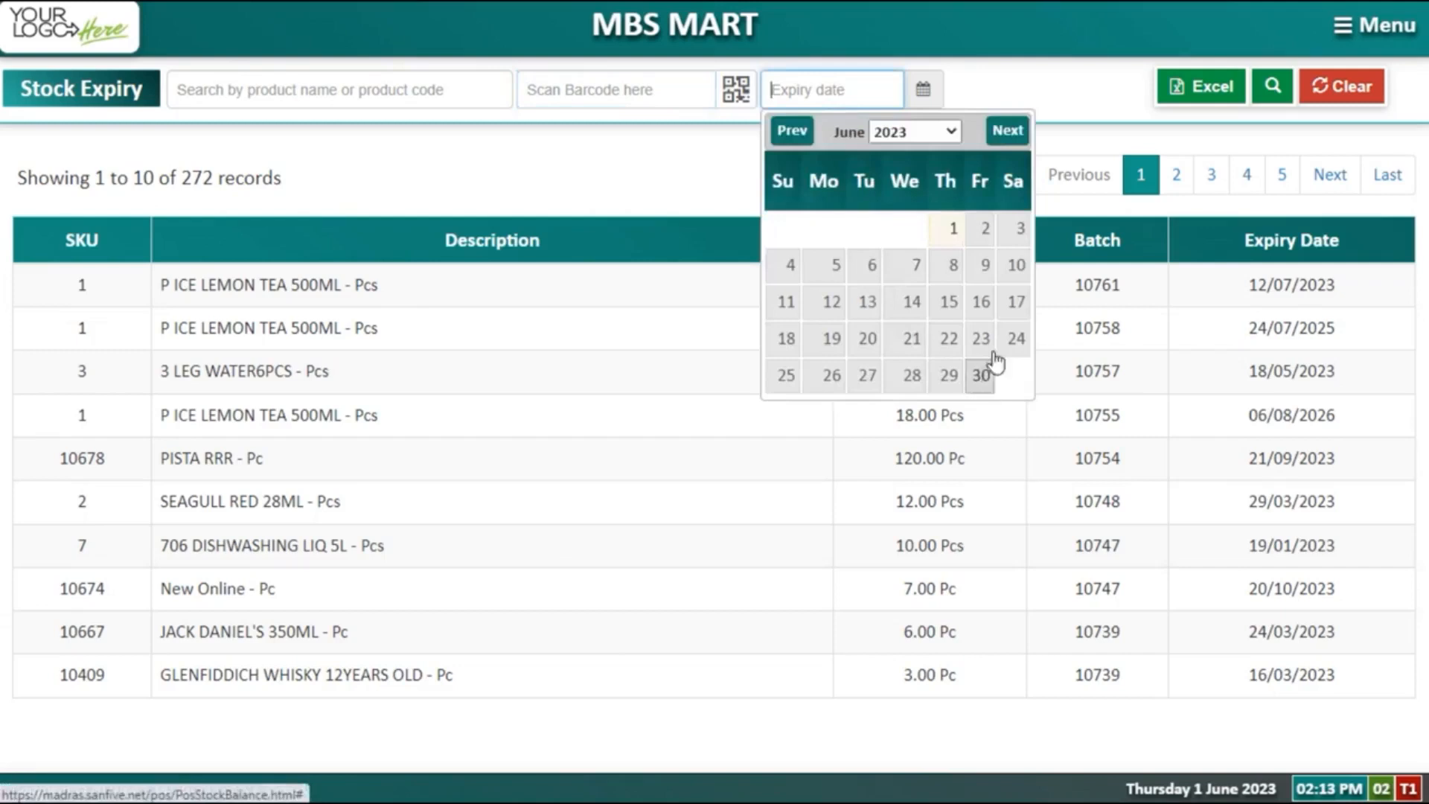
pyautogui.click(1015, 133)
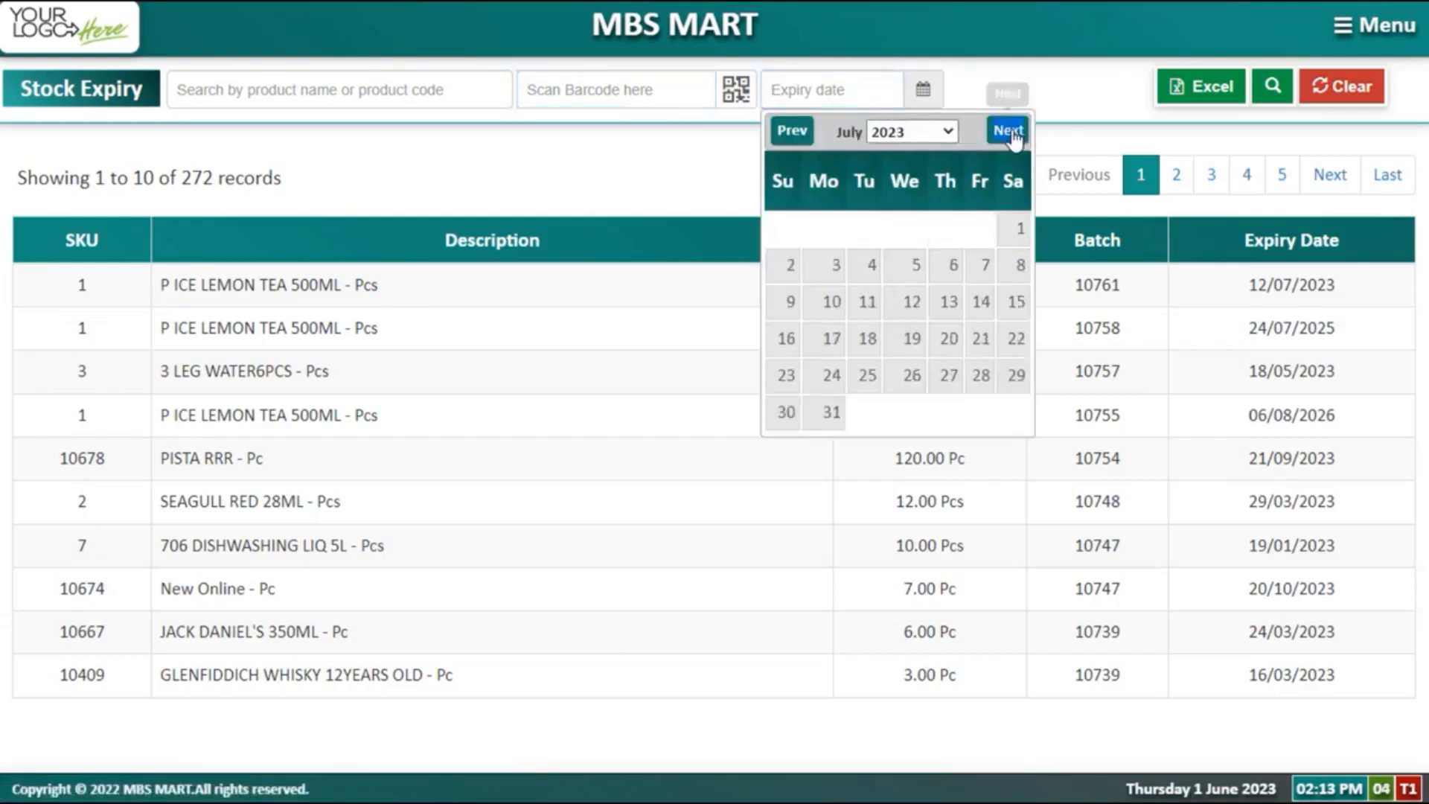
pyautogui.click(1015, 132)
pyautogui.click(952, 271)
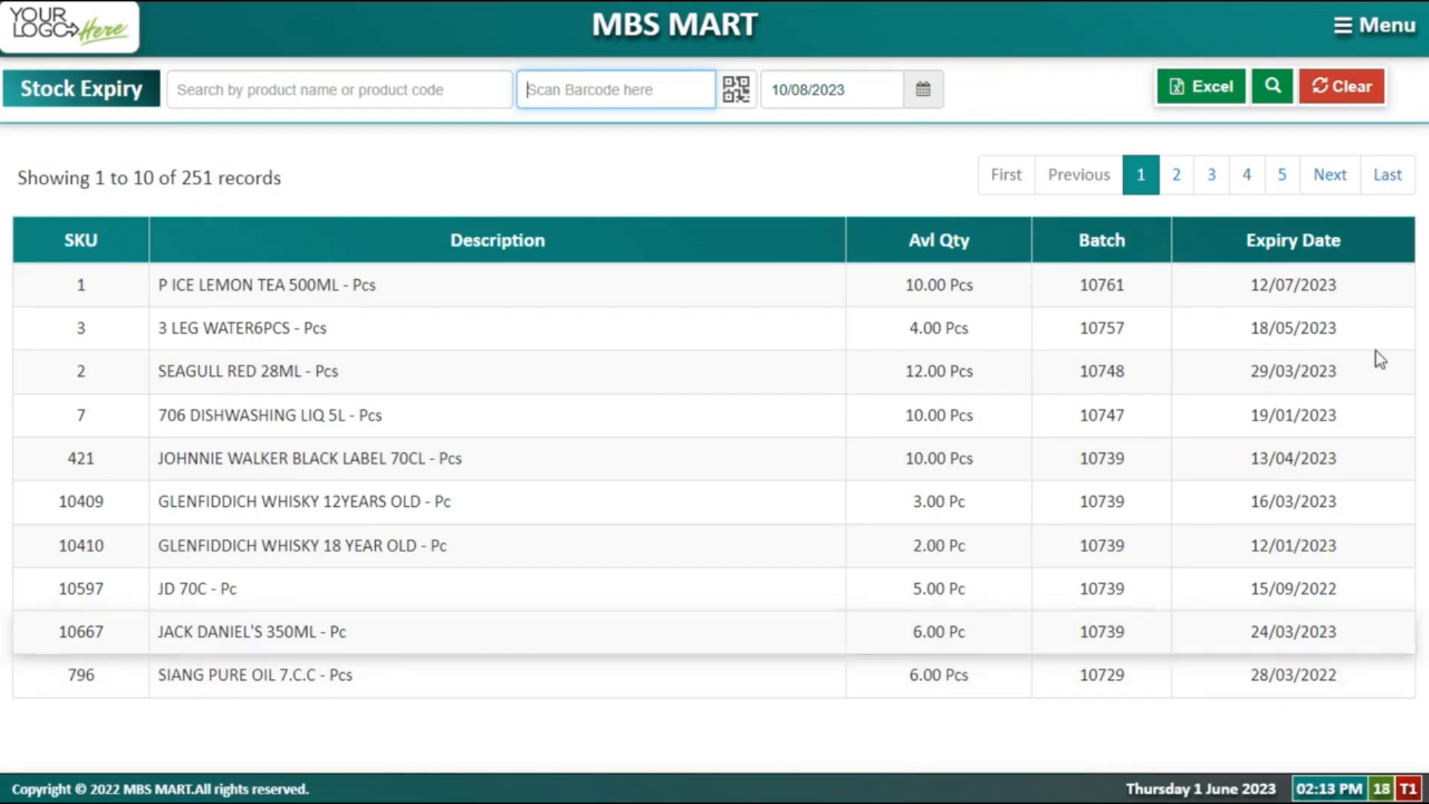
pyautogui.click(1378, 30)
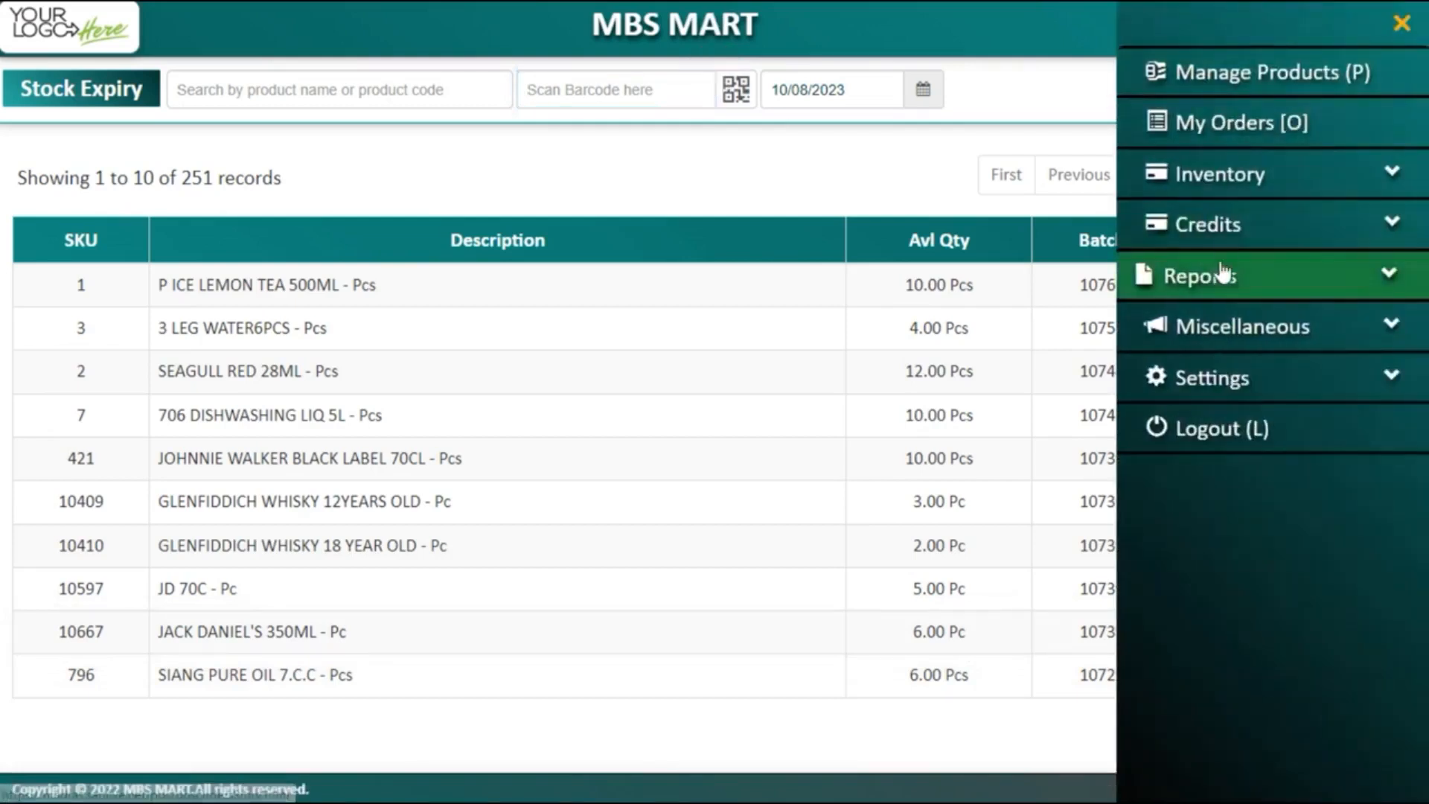
pyautogui.click(1224, 192)
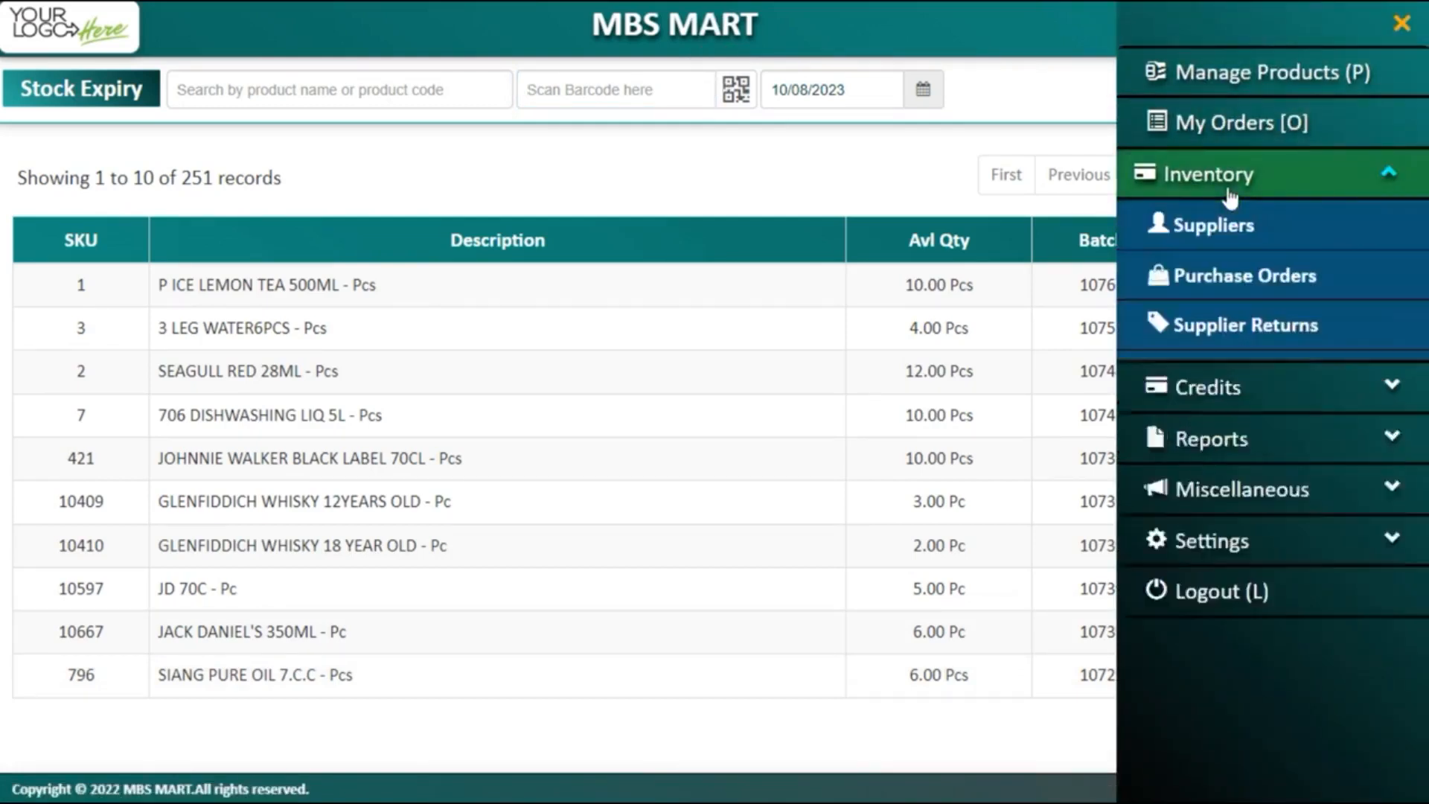
pyautogui.click(1207, 328)
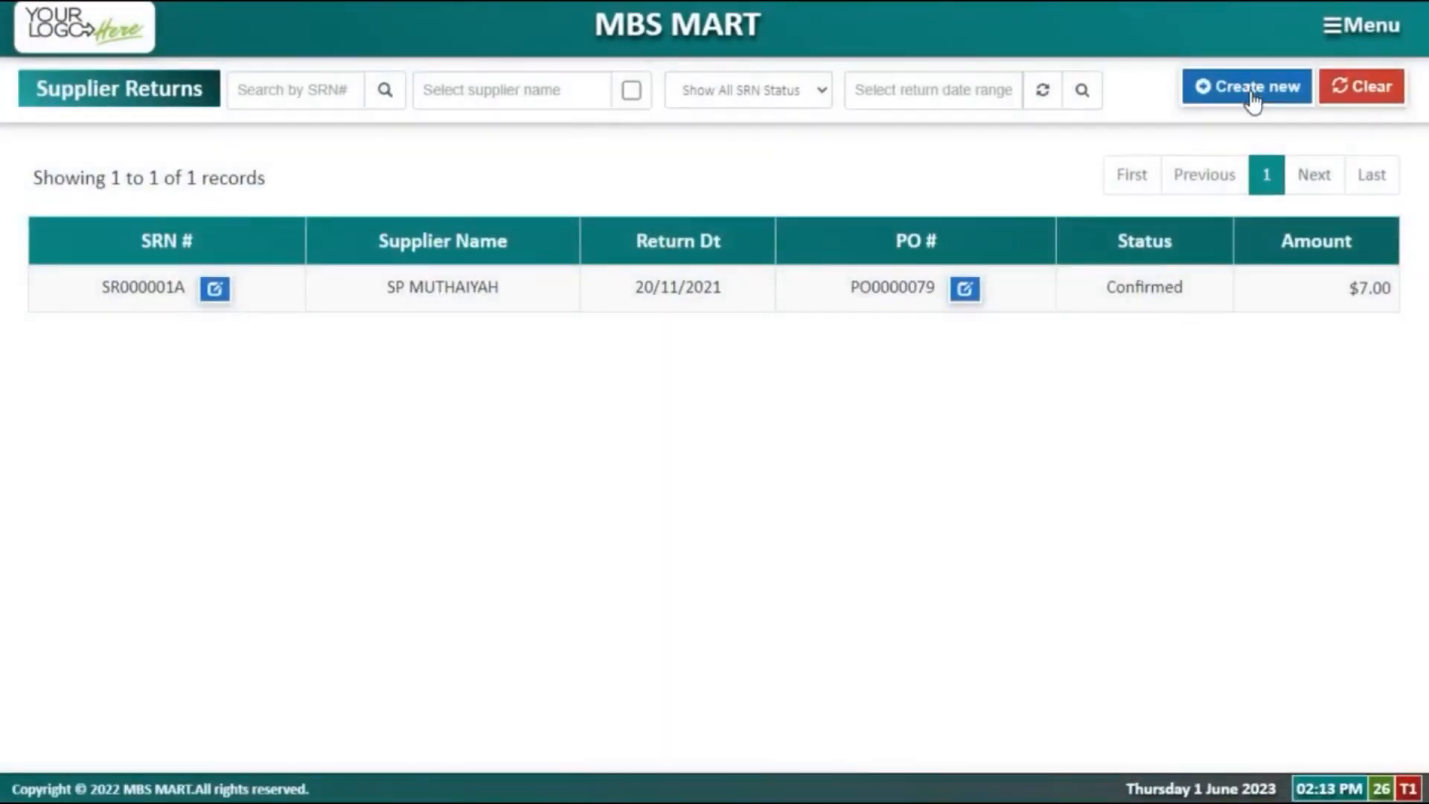
pyautogui.click(1247, 86)
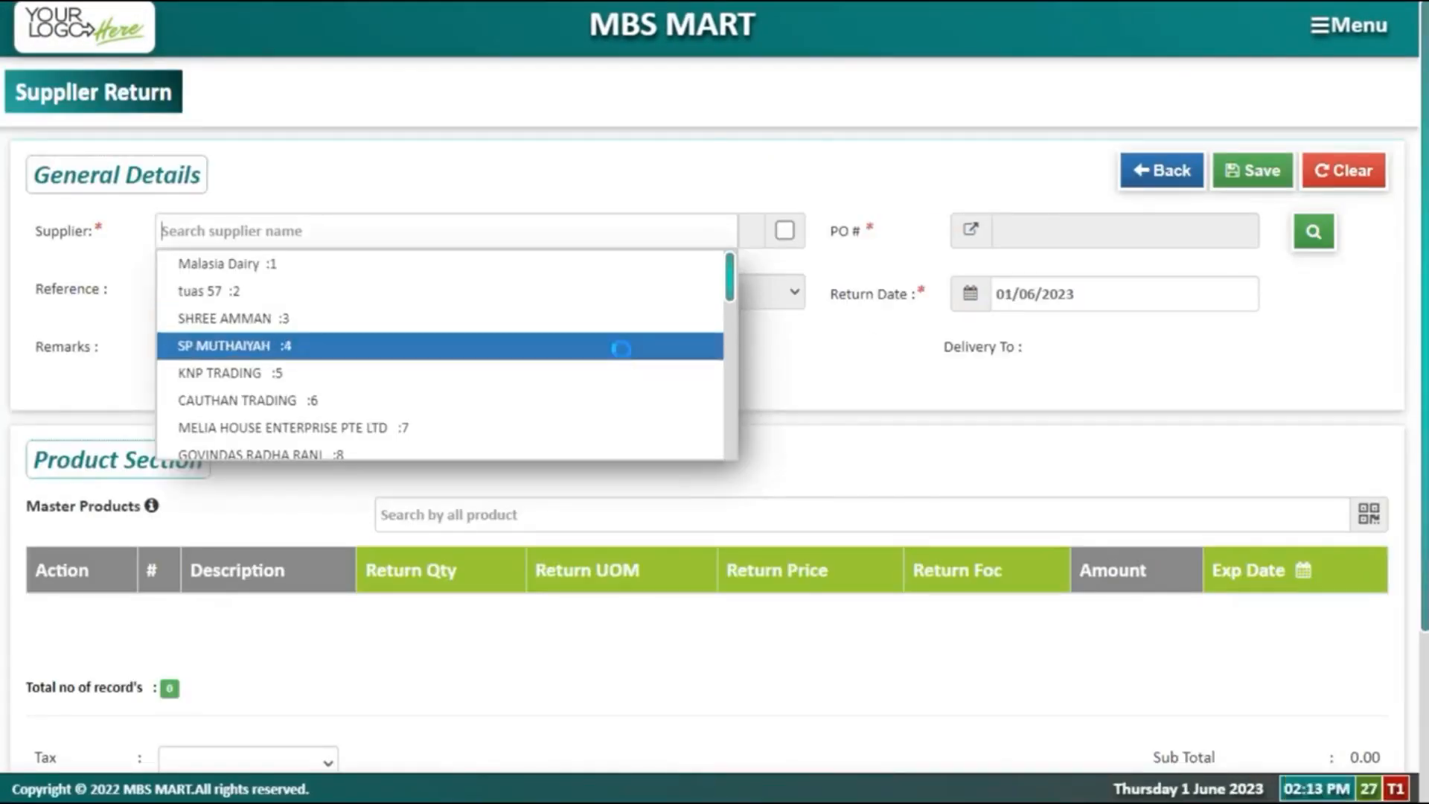
pyautogui.click(623, 347)
pyautogui.scroll(3, 1190, 271)
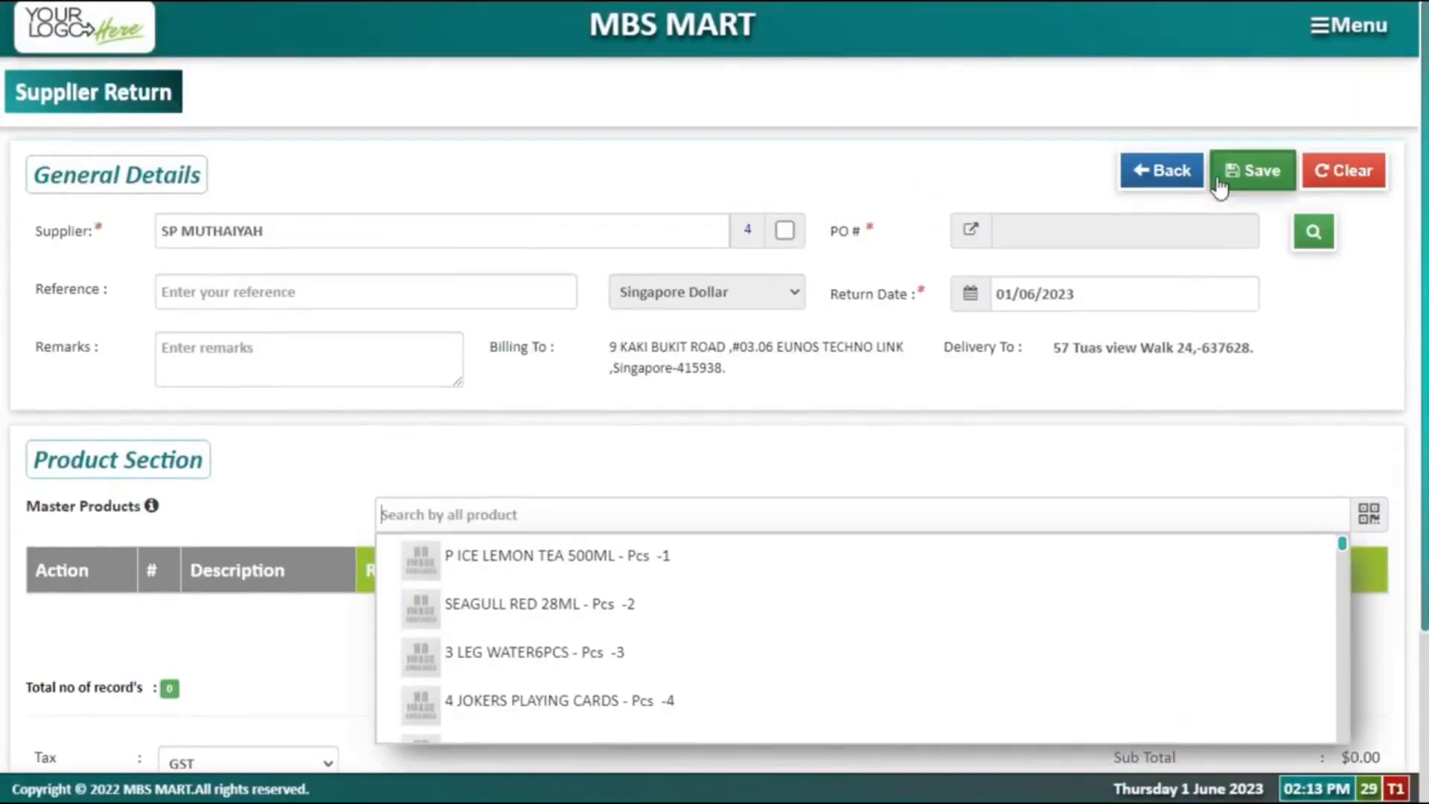
pyautogui.click(1313, 231)
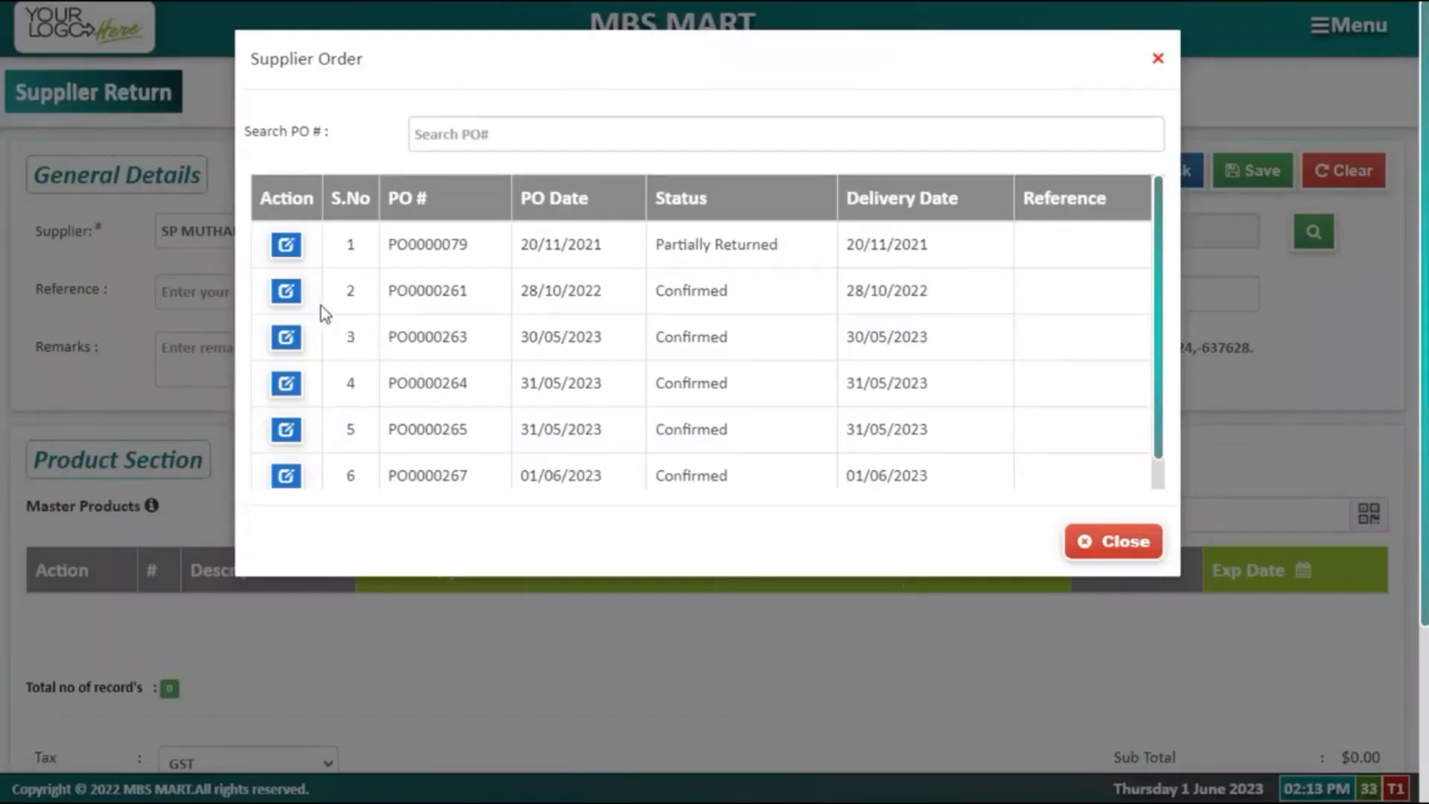
pyautogui.click(286, 291)
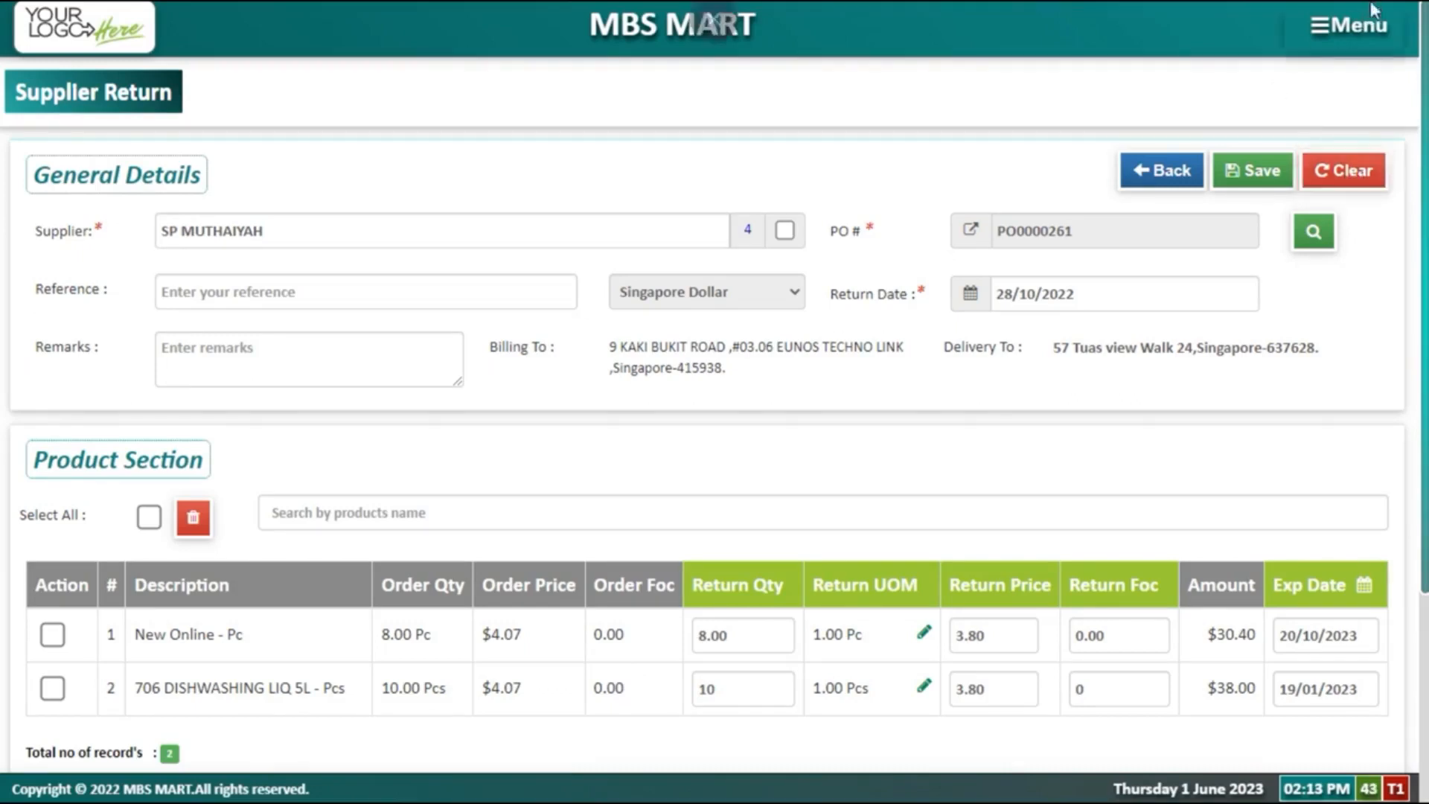
pyautogui.click(1348, 25)
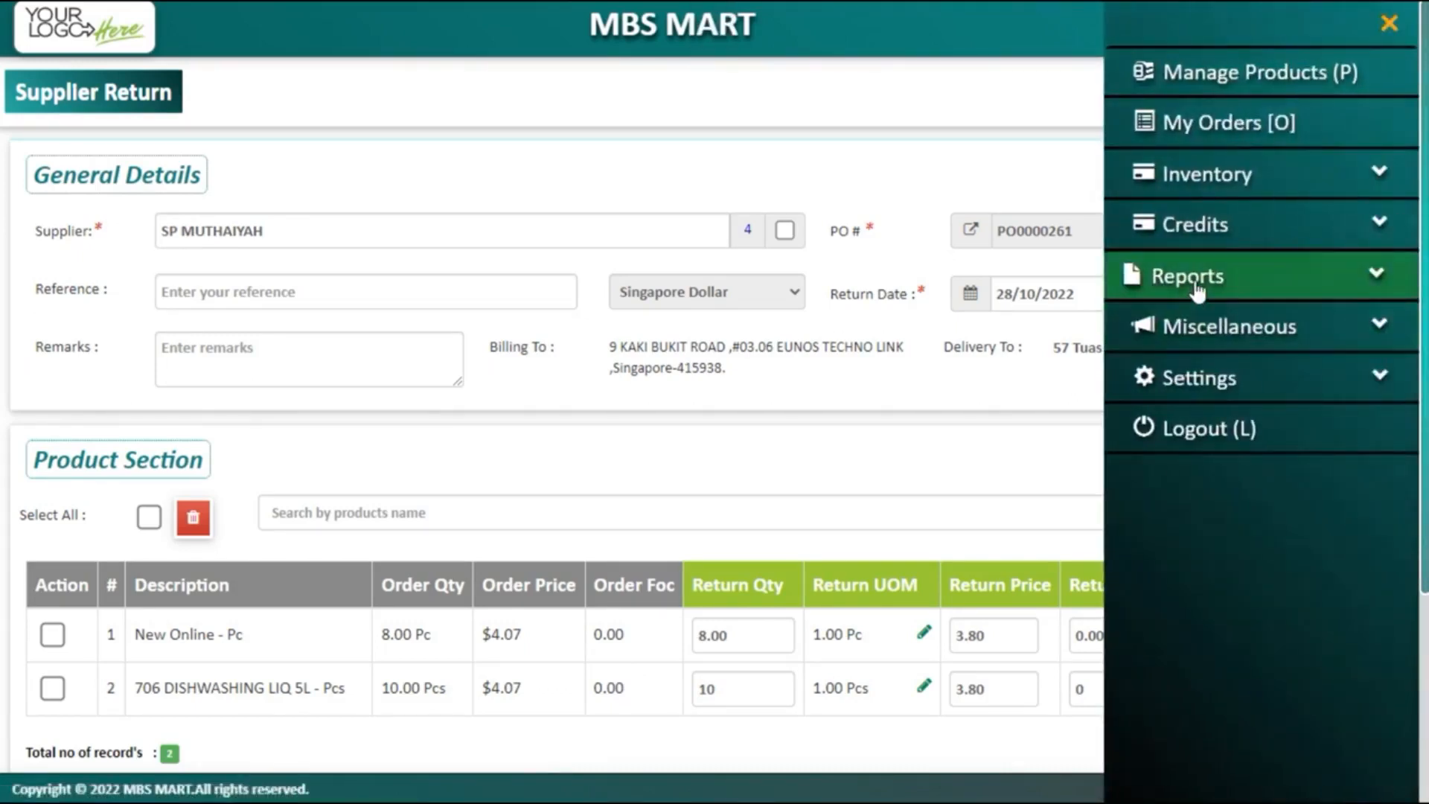
# Step: Go to Inventory > Stock Count and pull up the 3 LEG WATER6PCS count record
pyautogui.click(1215, 192)
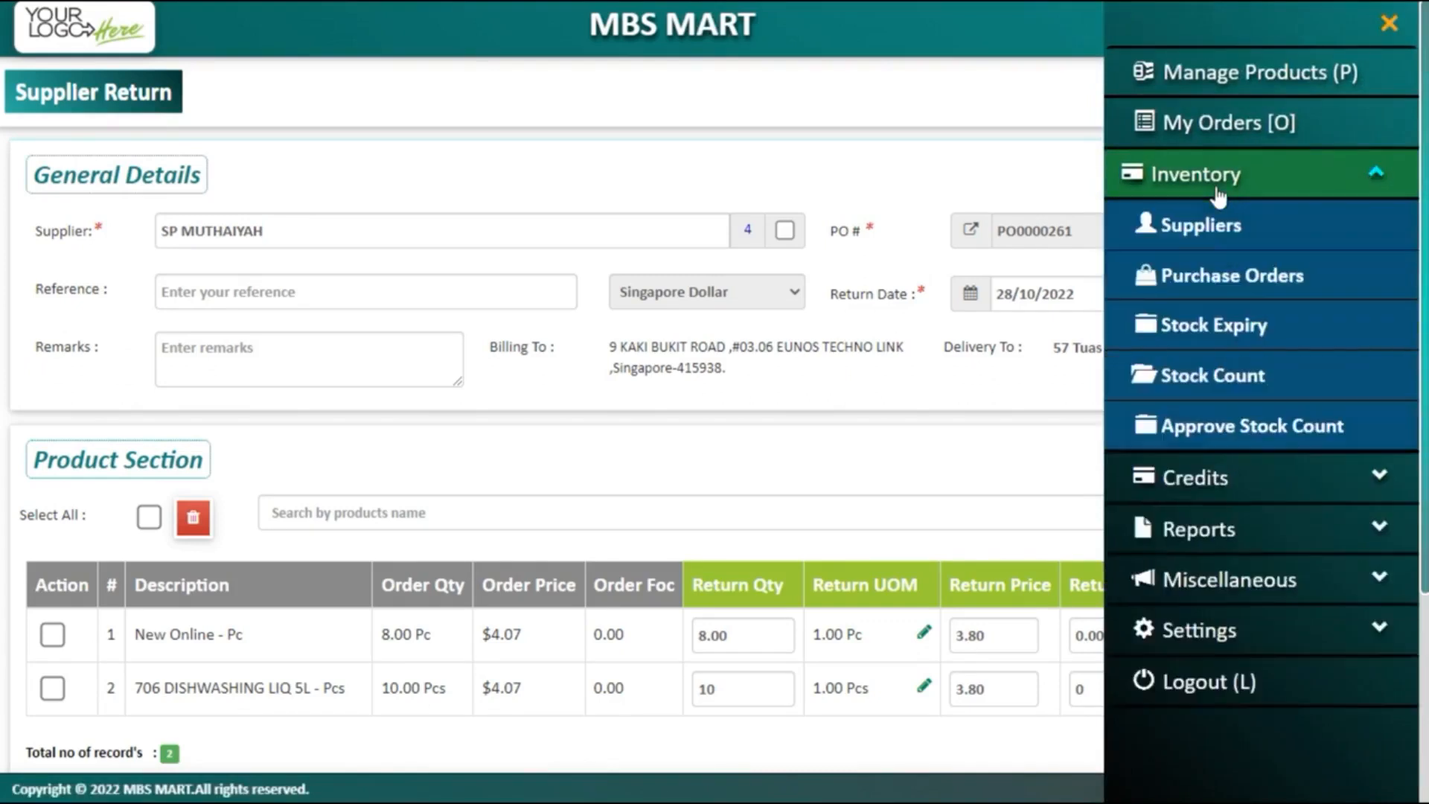
pyautogui.click(1224, 377)
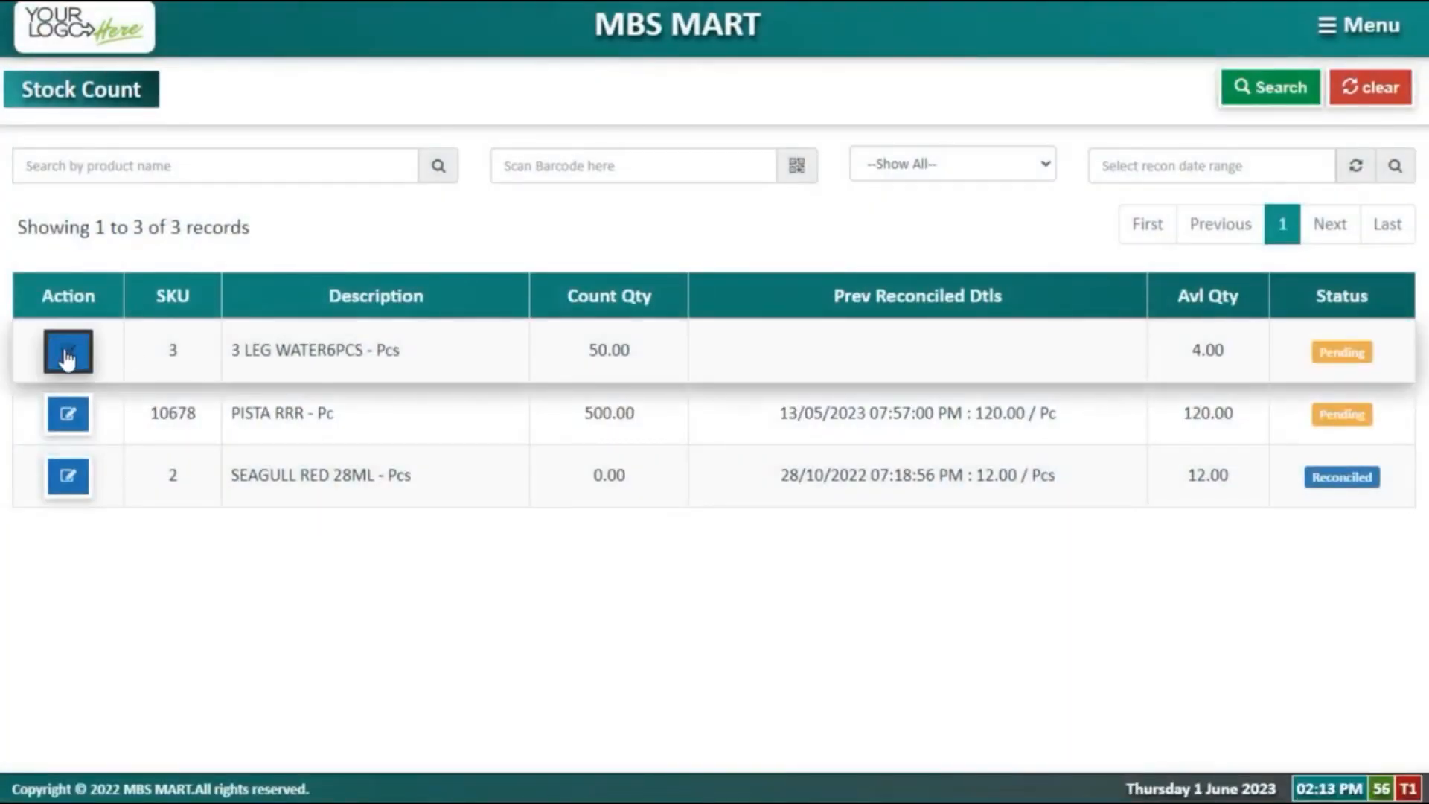
pyautogui.click(343, 158)
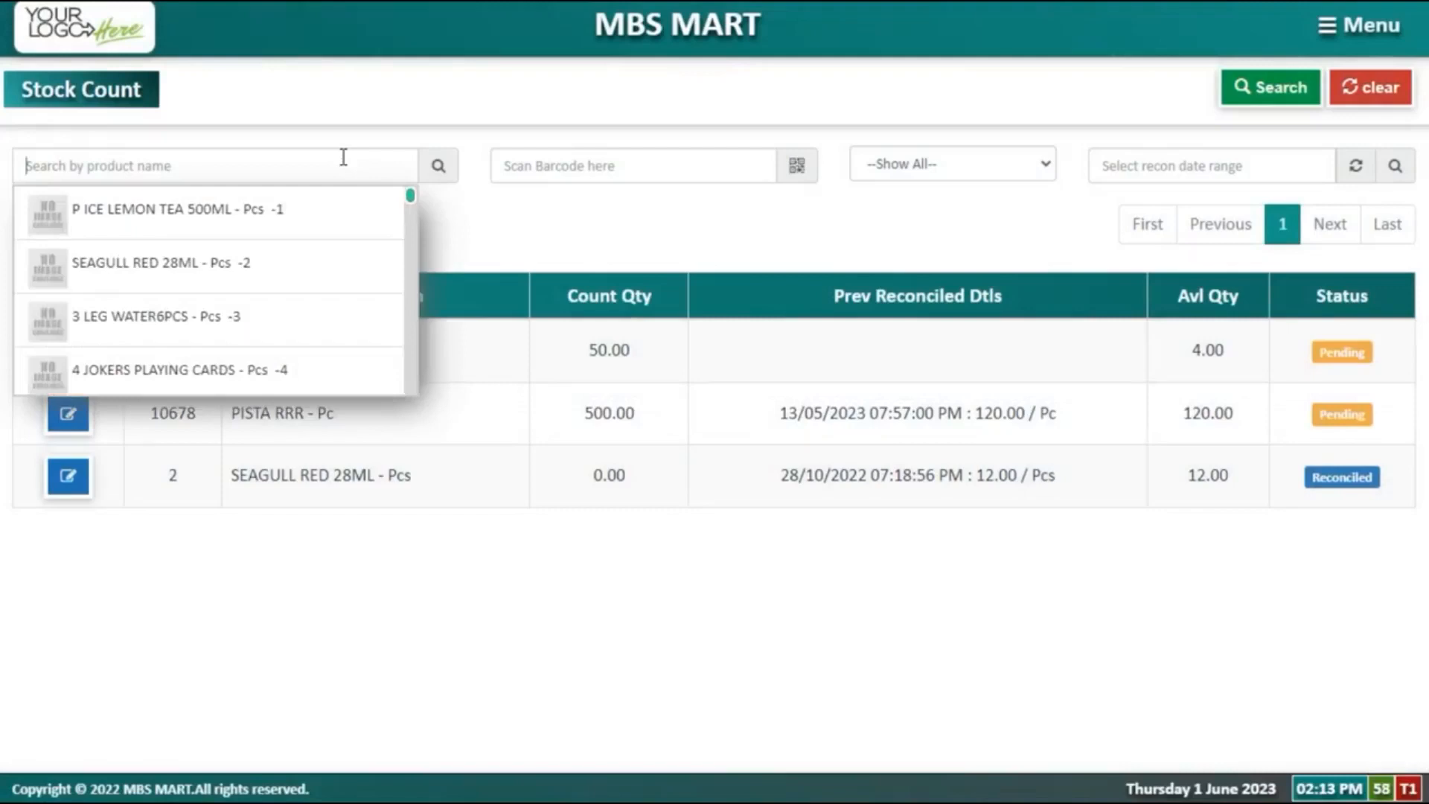
pyautogui.press('Down')
pyautogui.press('Down')
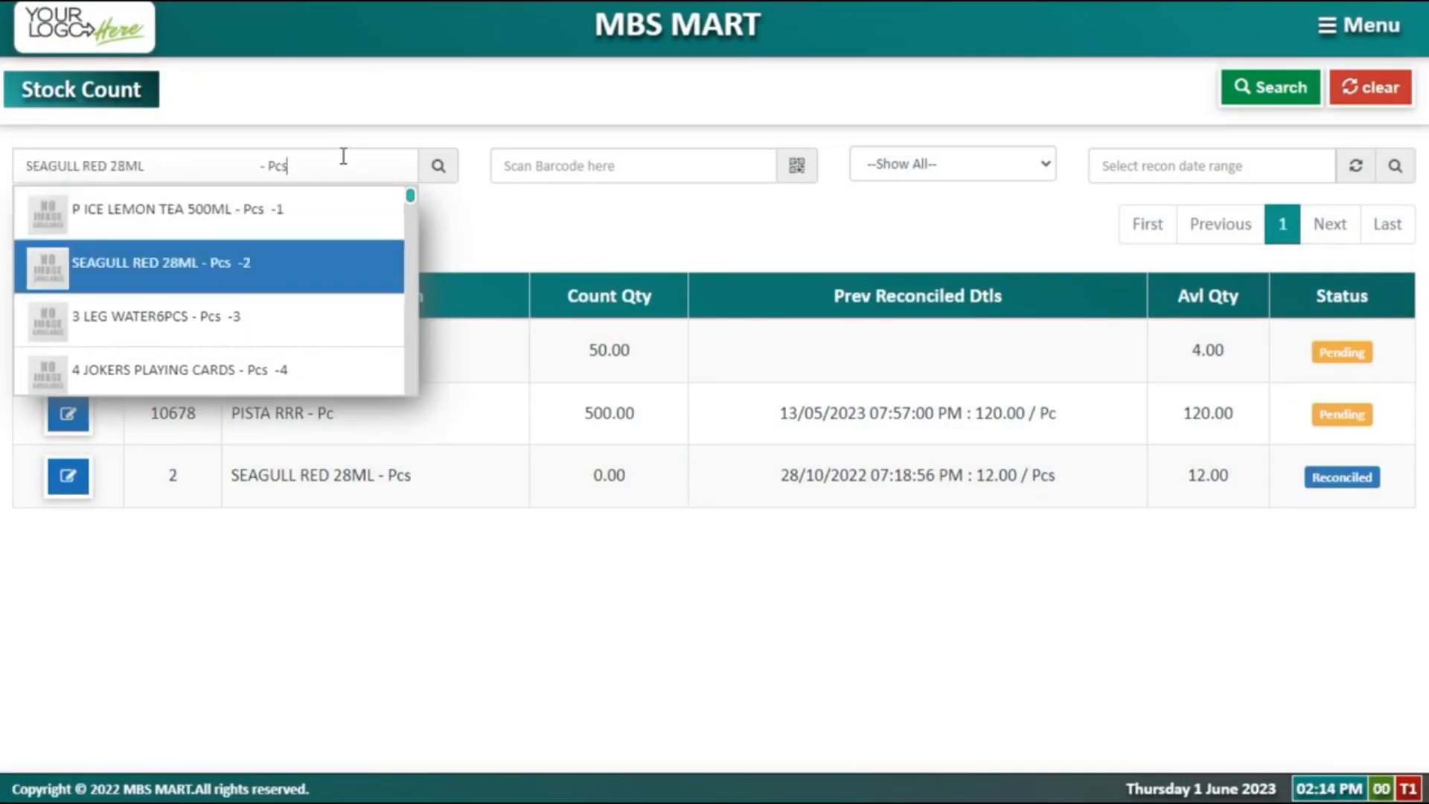
pyautogui.press('Down')
pyautogui.press('Return')
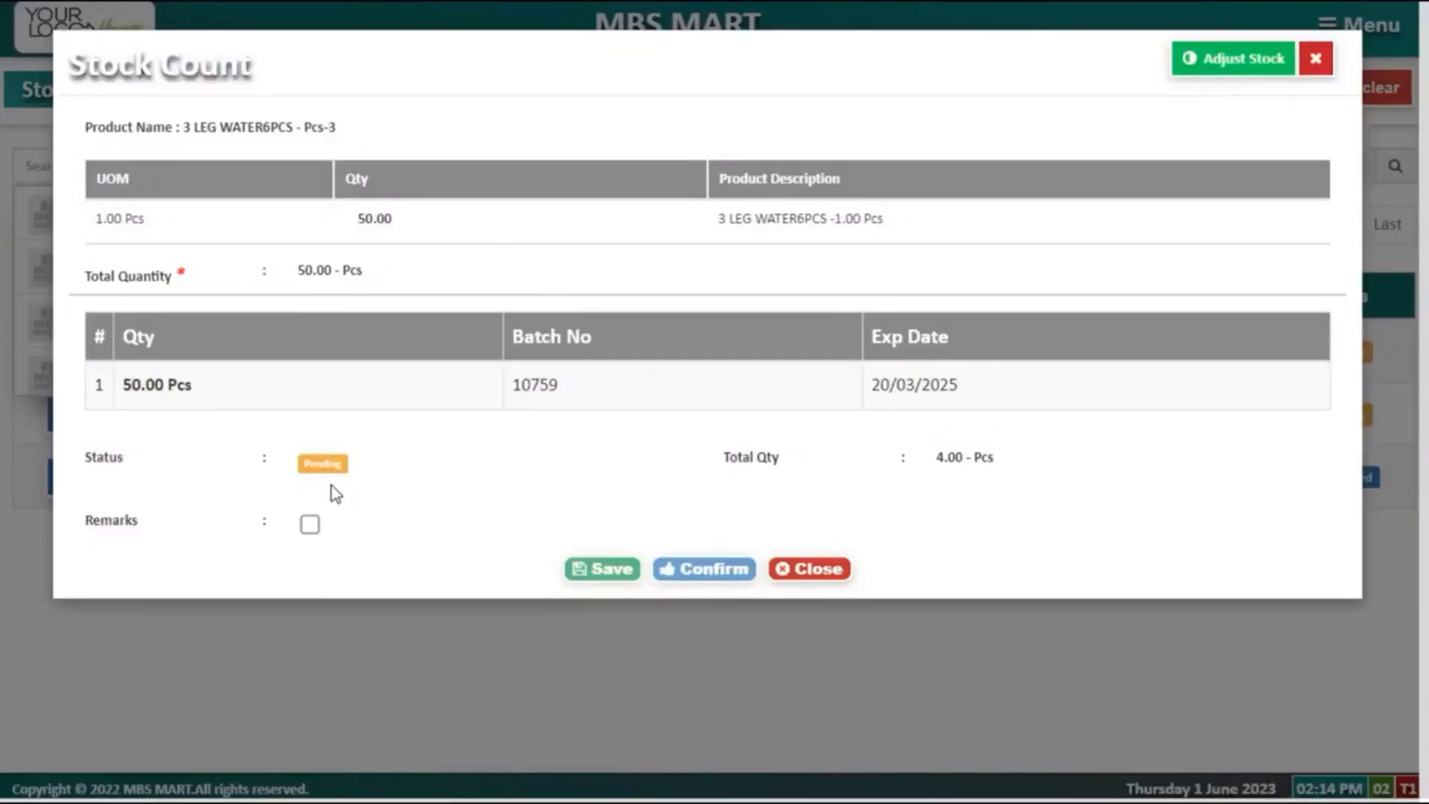
# Step: Start a new stock count for AW AE 4IN1 ROSE BOUQUET with counted quantity 78
pyautogui.click(1315, 60)
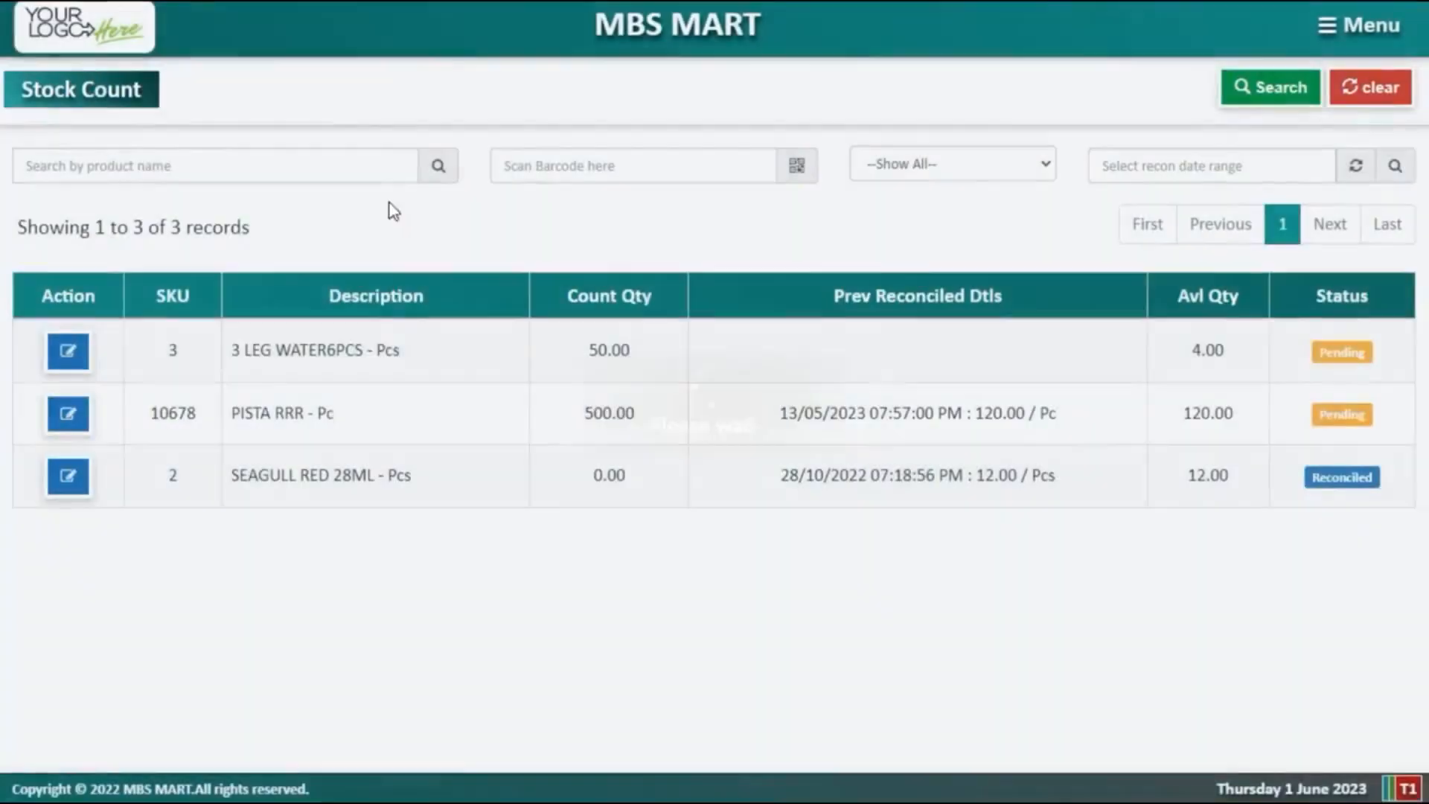
pyautogui.click(362, 173)
pyautogui.scroll(-5, 331, 315)
pyautogui.click(330, 316)
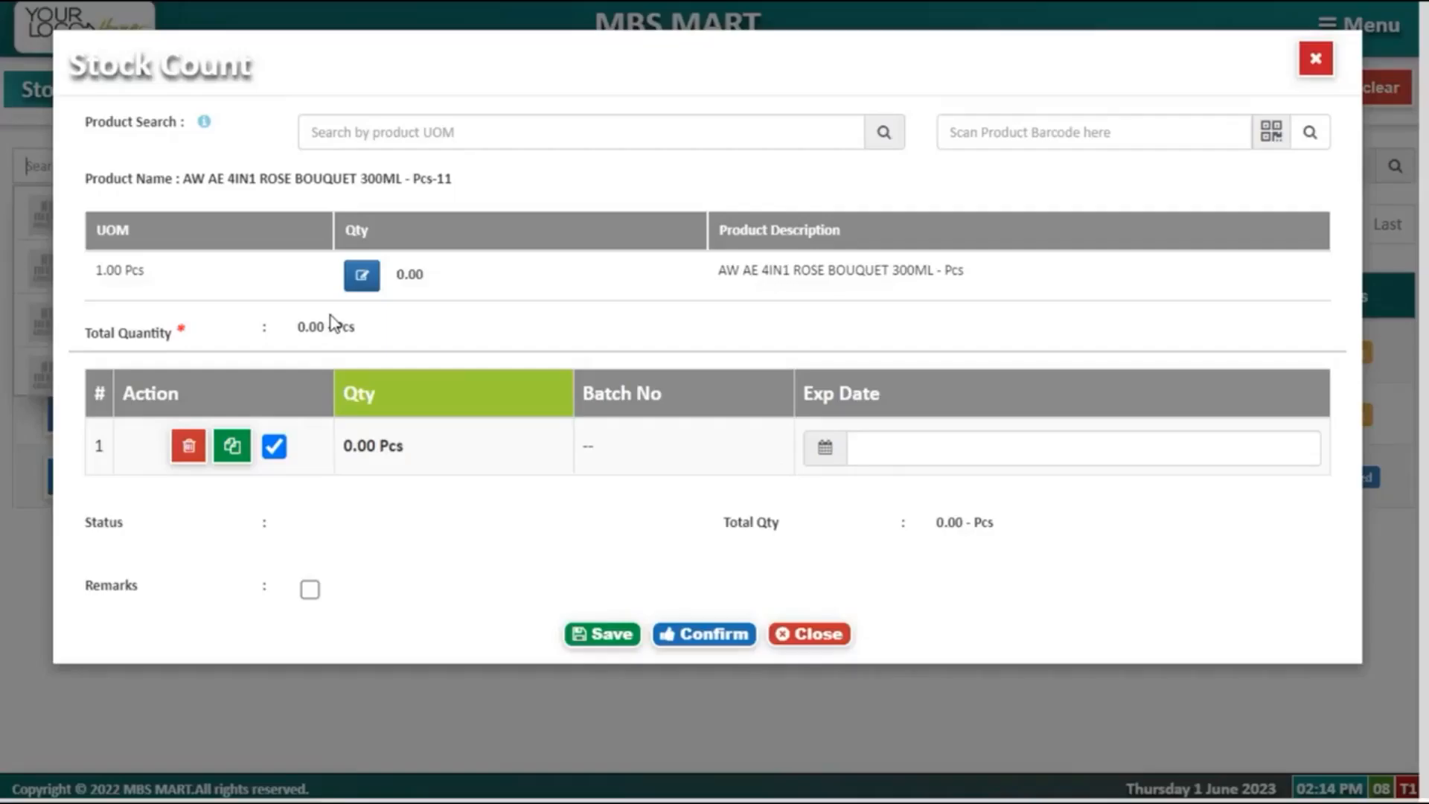
pyautogui.click(361, 277)
pyautogui.write('78')
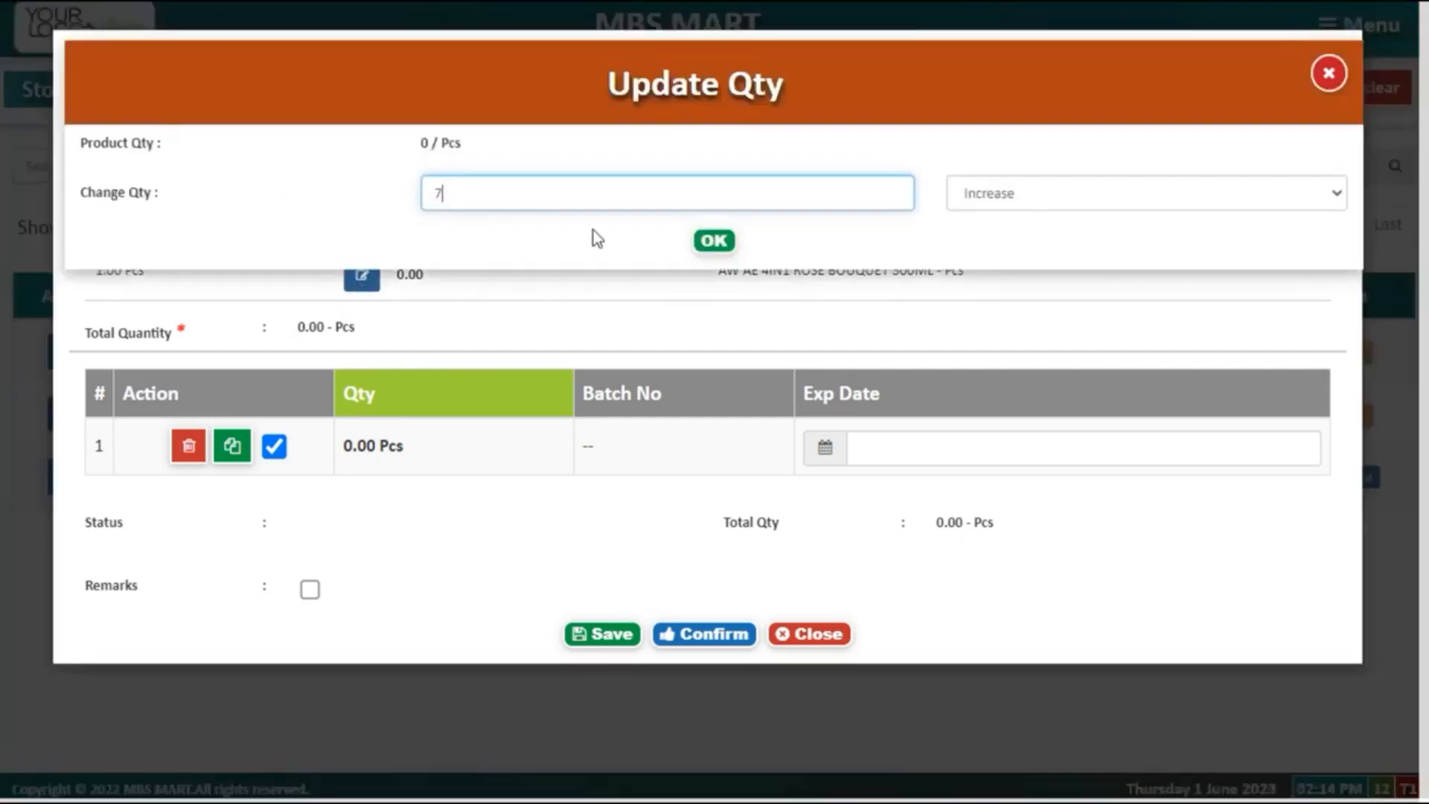
pyautogui.click(712, 239)
# Step: Set the batch expiry to 14/09/2023 and confirm the count for approval
pyautogui.click(898, 439)
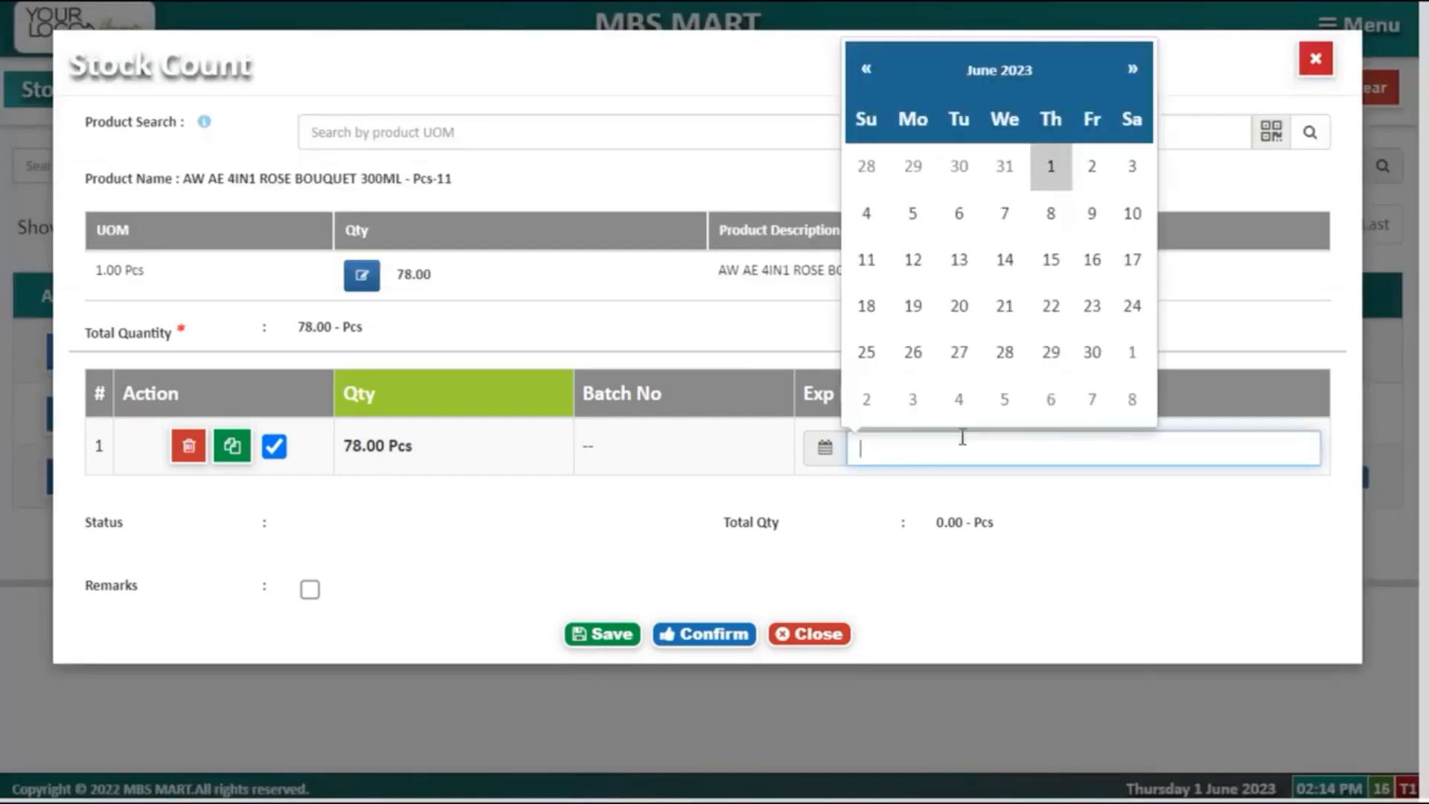
pyautogui.click(1133, 69)
pyautogui.click(1132, 69)
pyautogui.click(1132, 69)
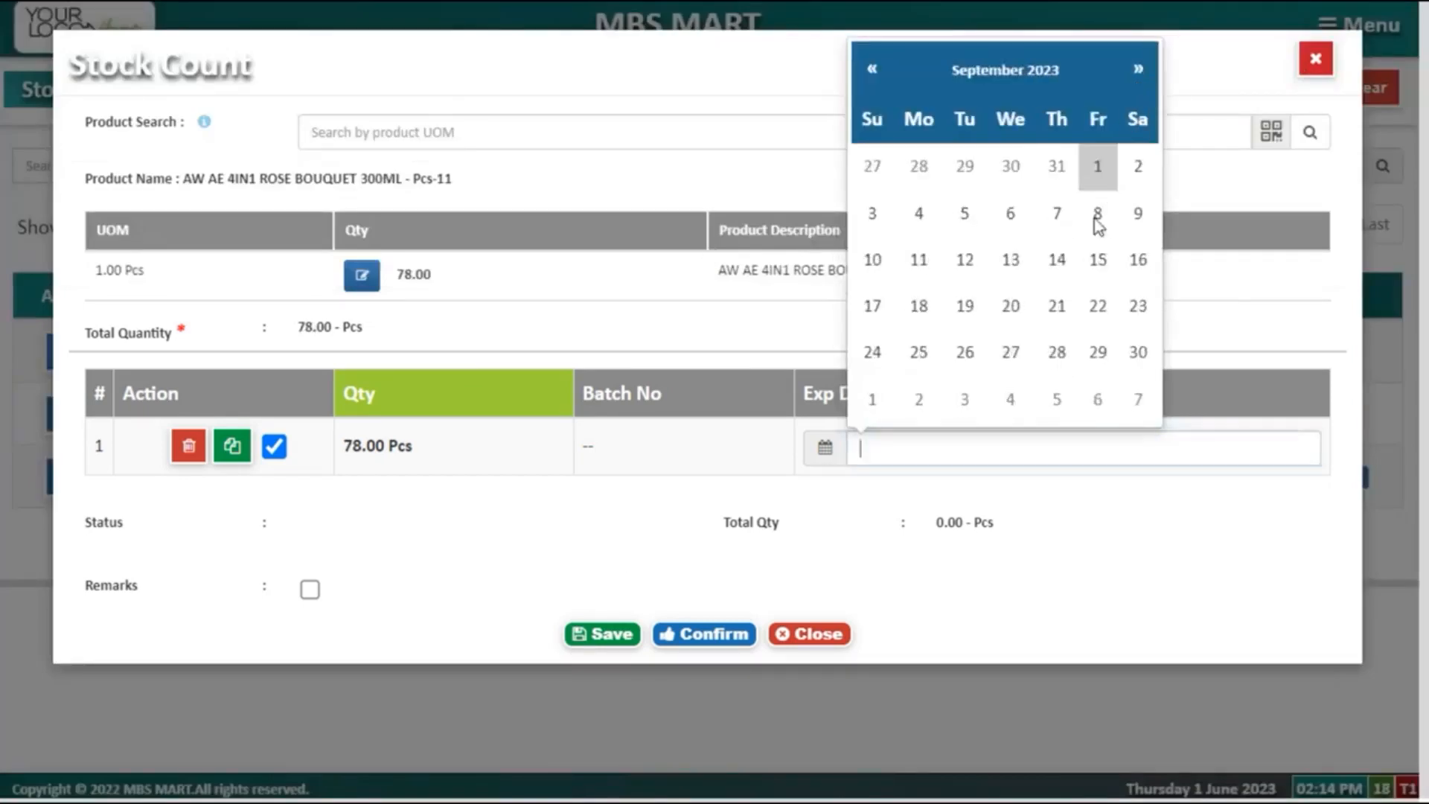
pyautogui.click(1050, 260)
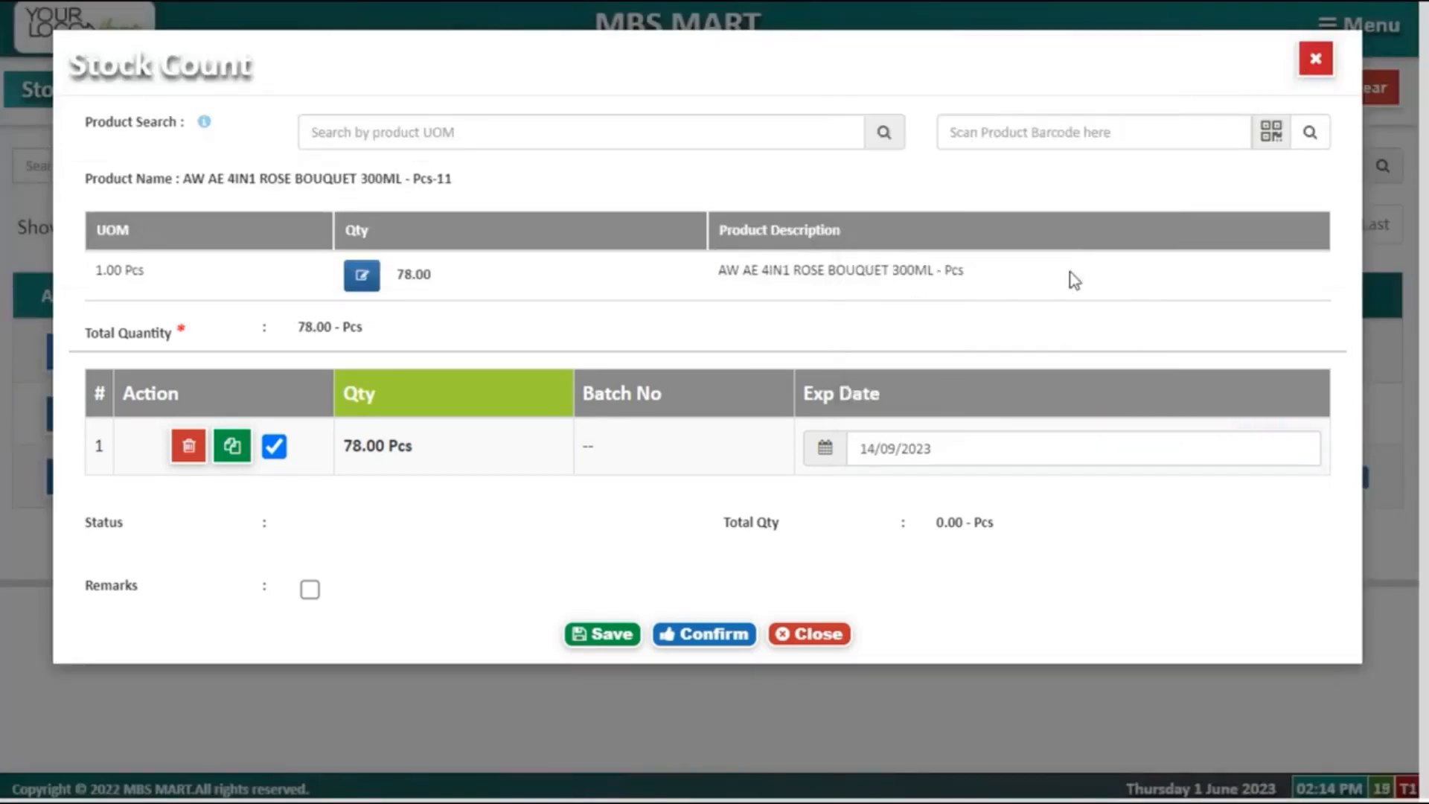
pyautogui.click(702, 646)
pyautogui.click(804, 454)
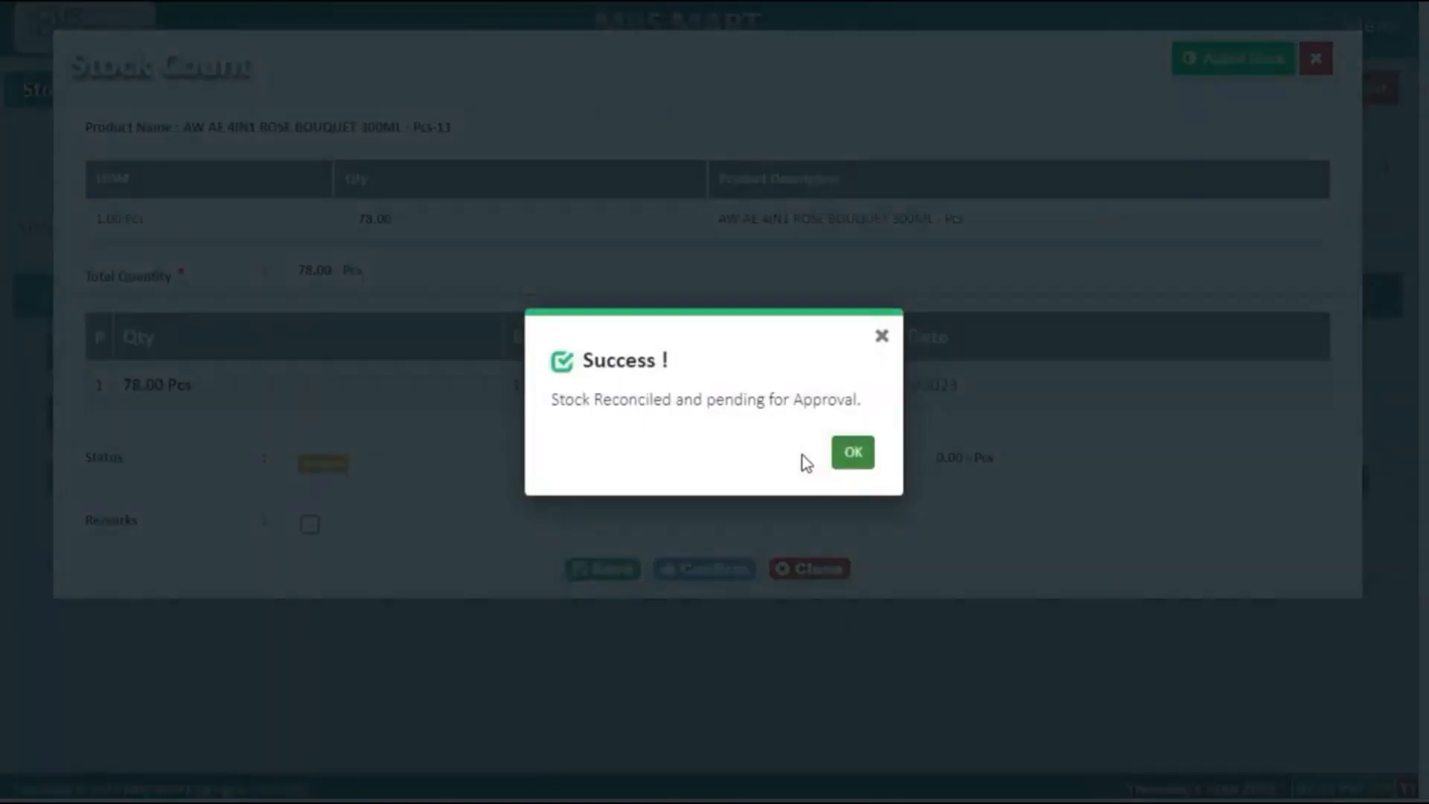
pyautogui.click(852, 454)
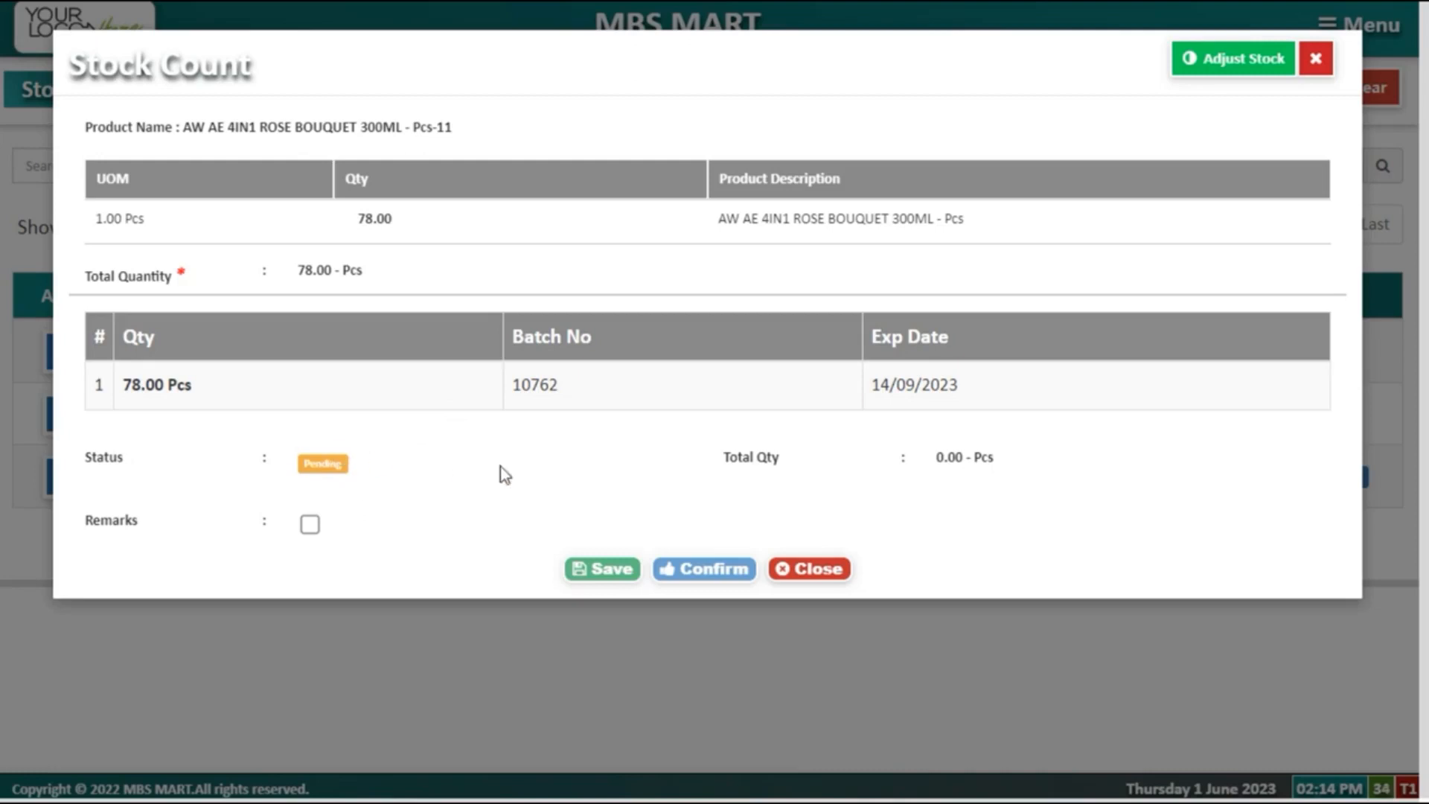
pyautogui.click(842, 565)
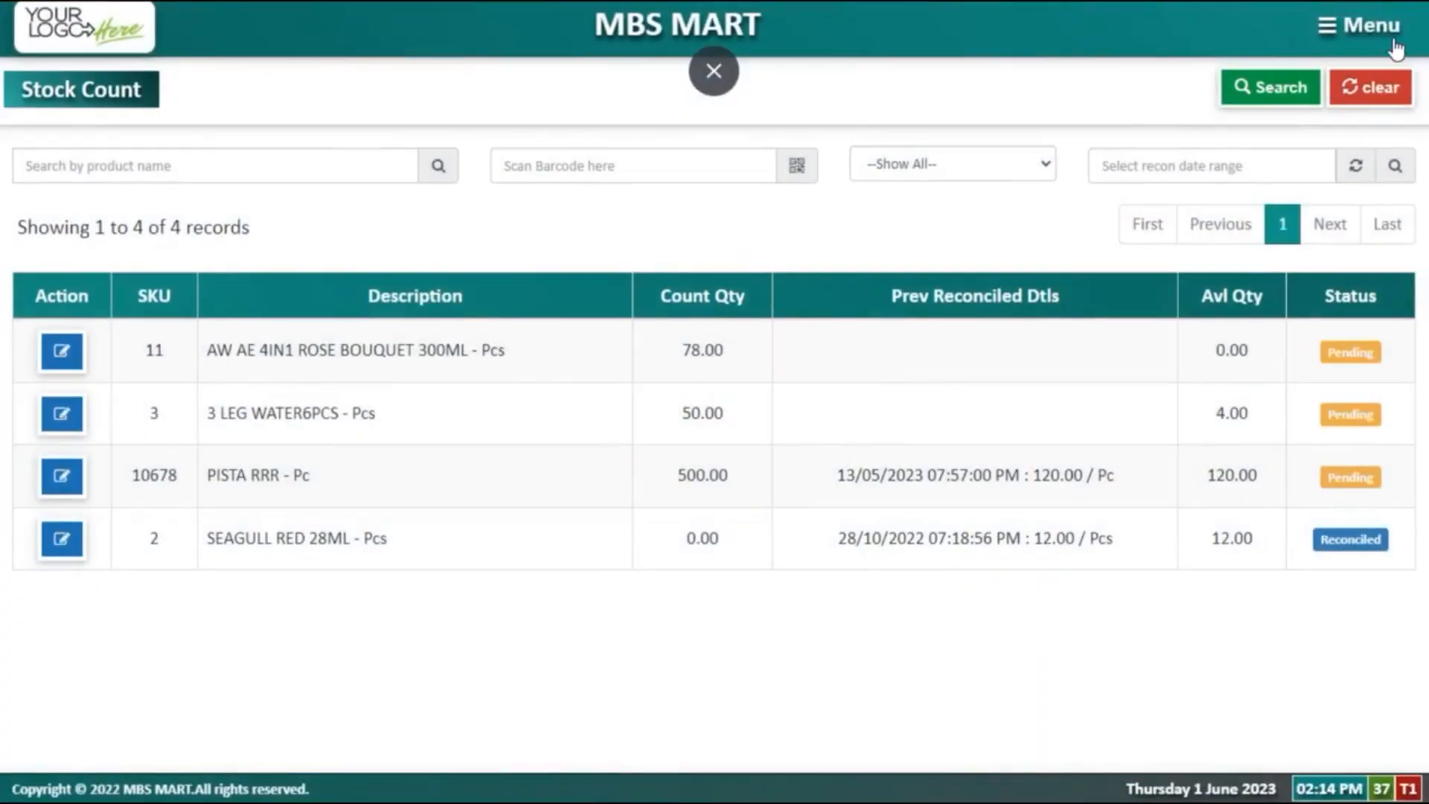
# Step: Open Inventory > Approve Stock Count and highlight the 78.00 count quantity
pyautogui.click(1396, 49)
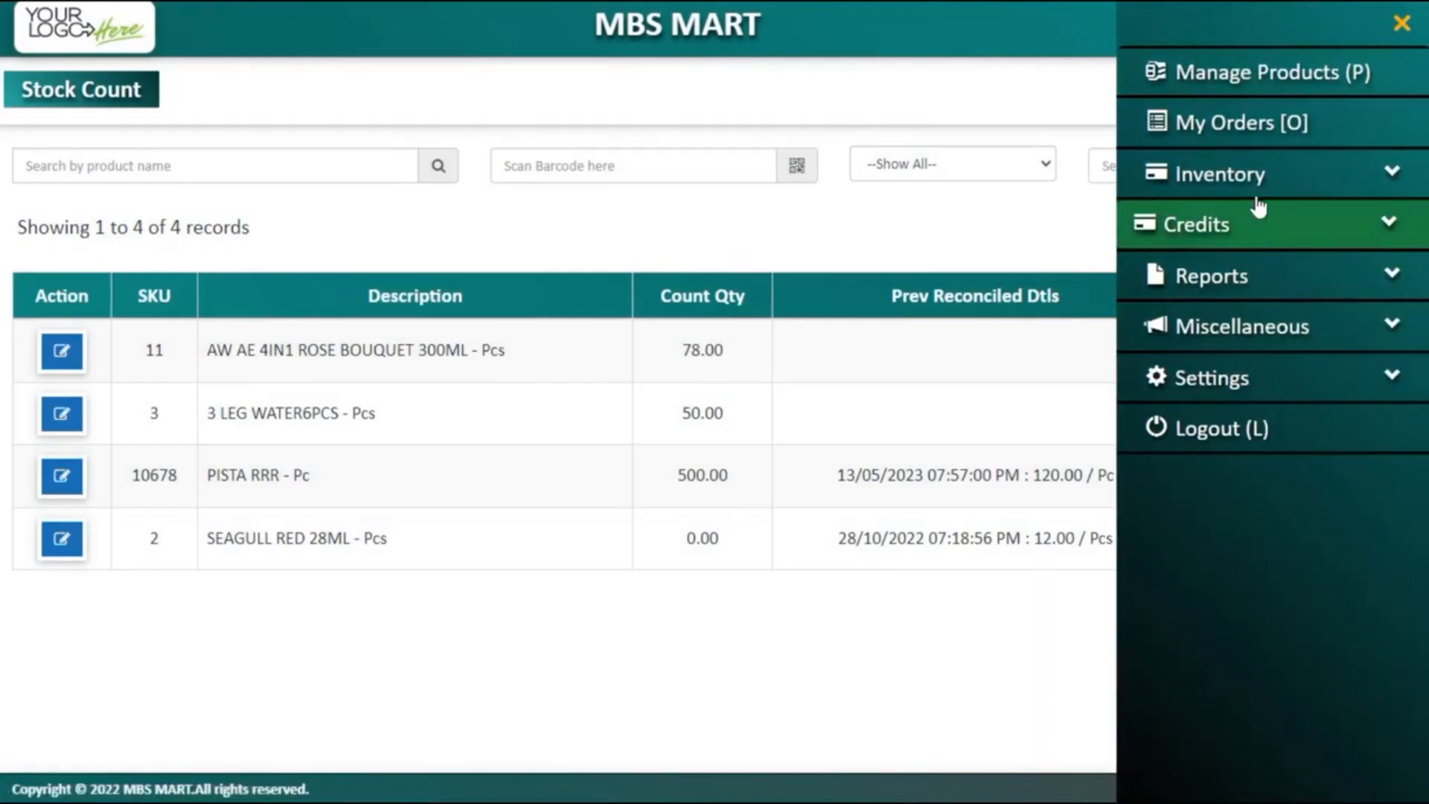
pyautogui.click(1256, 195)
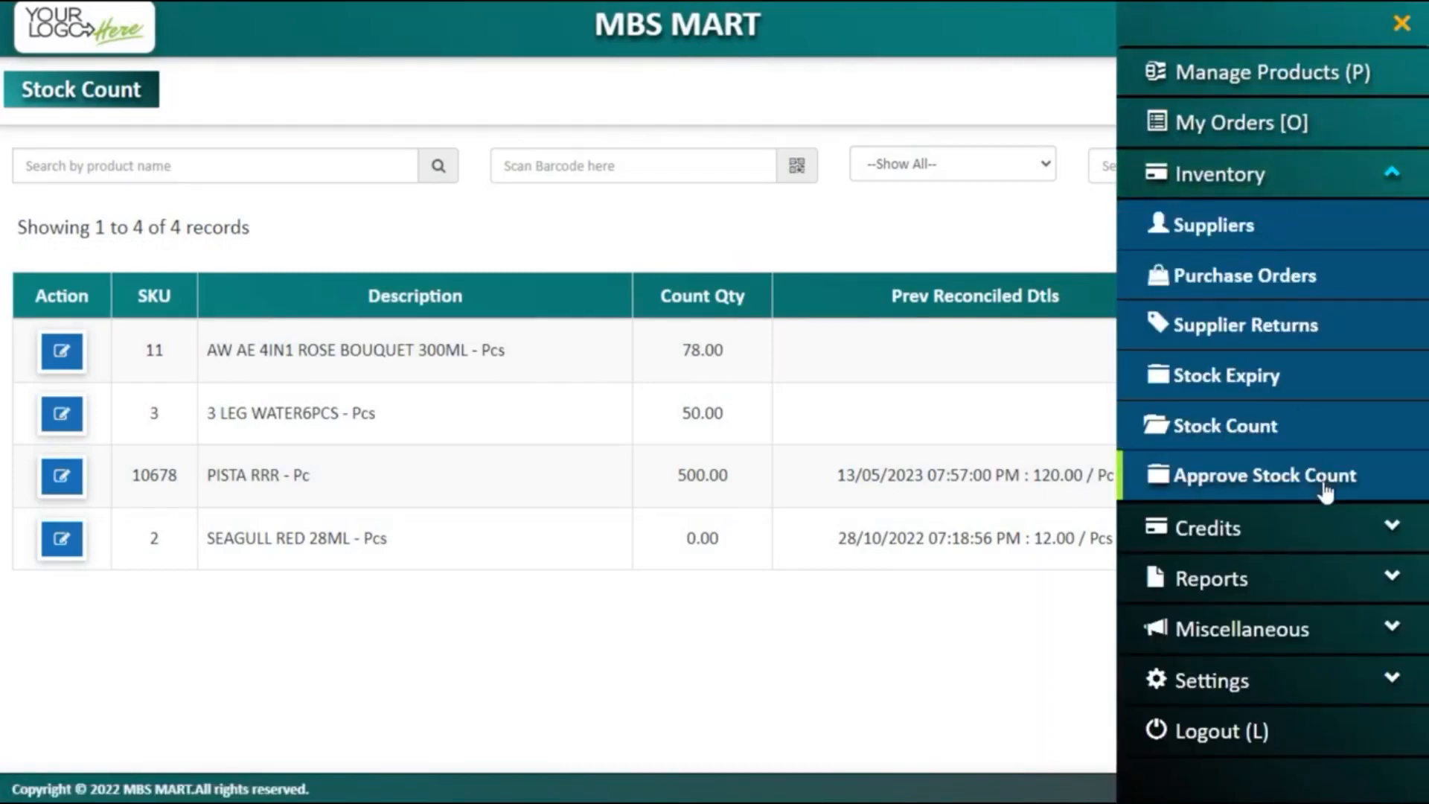
pyautogui.click(1324, 485)
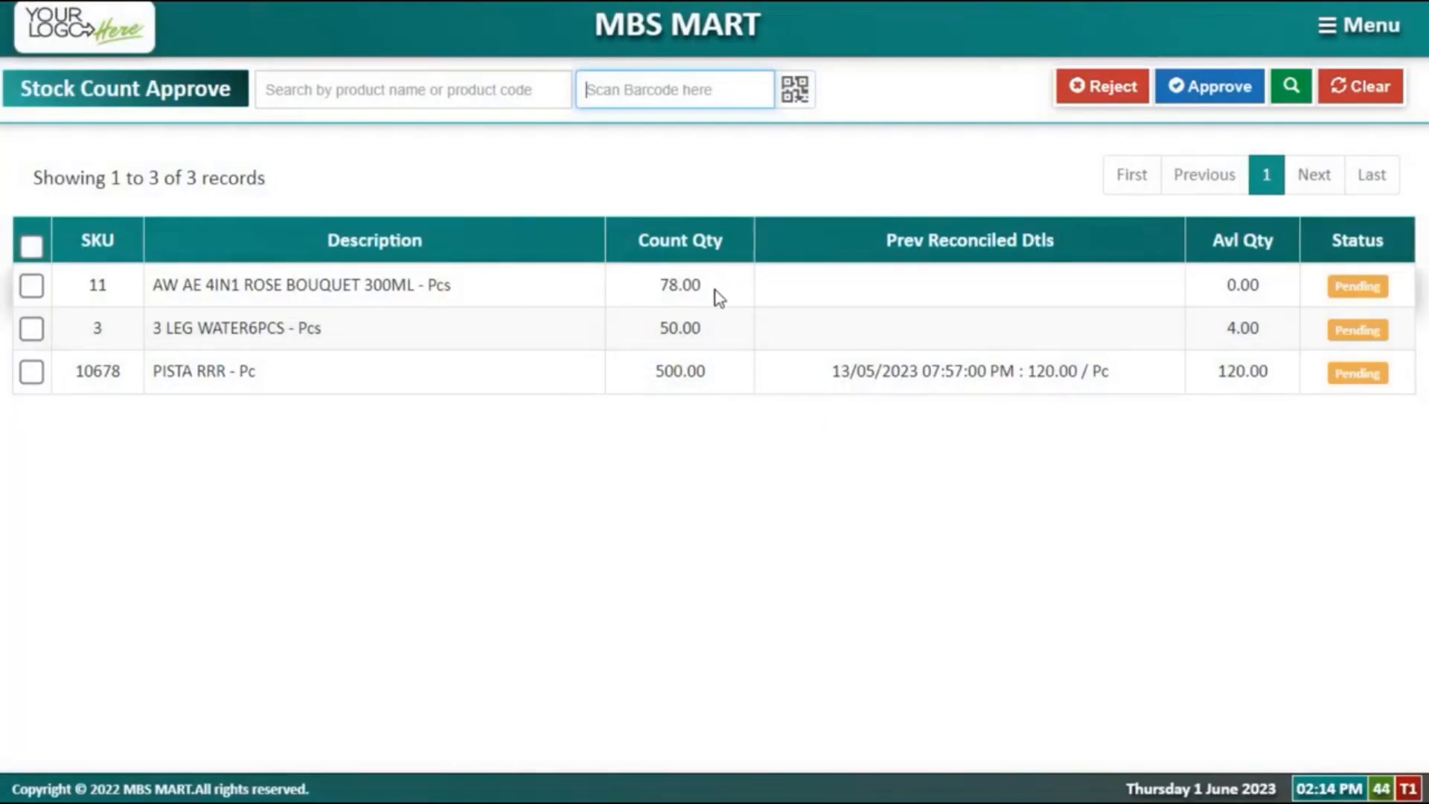
pyautogui.click(684, 292)
pyautogui.moveTo(683, 291); pyautogui.dragTo(672, 293)
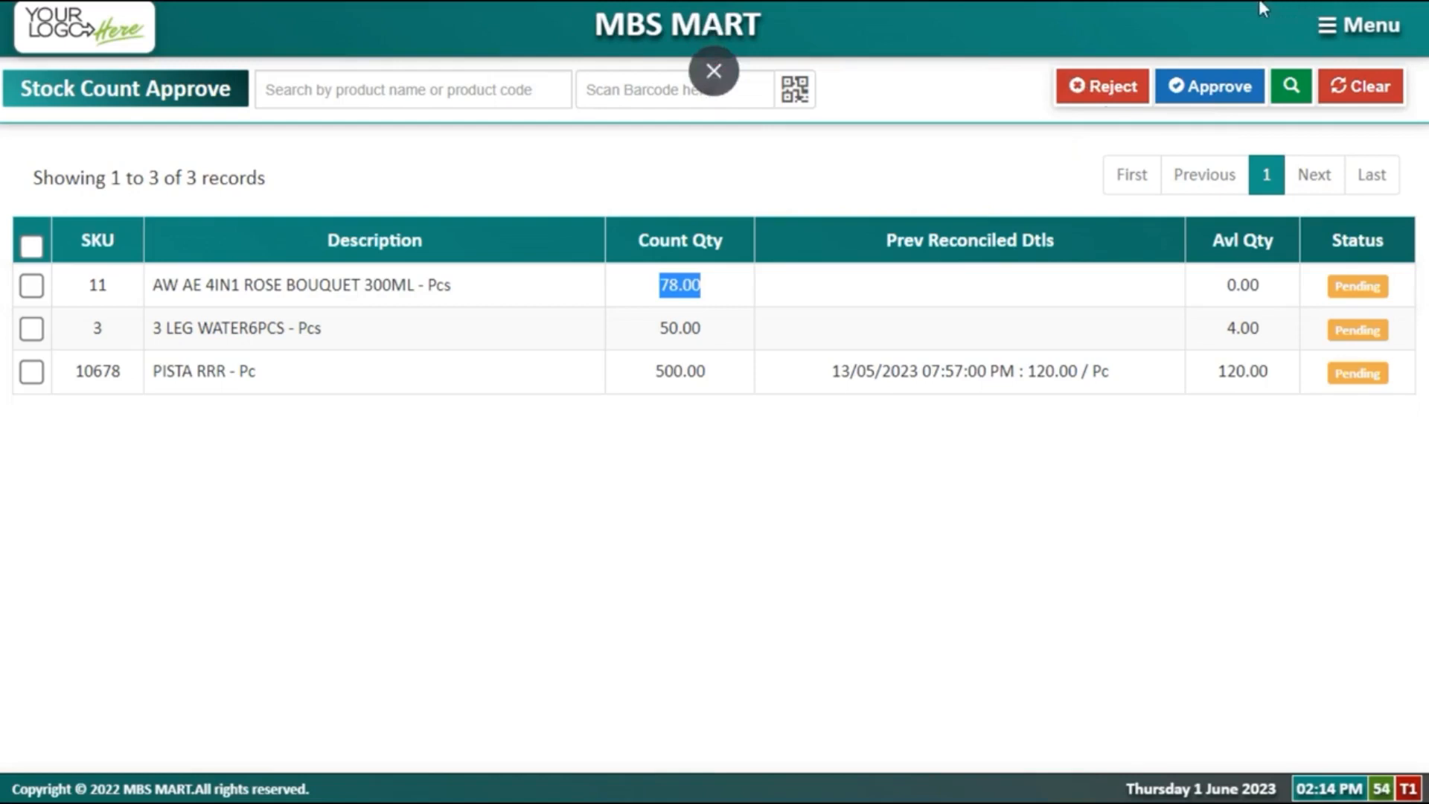
# Step: Browse the Miscellaneous, Settings, Credits and Inventory menu sections, then close the menu
pyautogui.click(1328, 26)
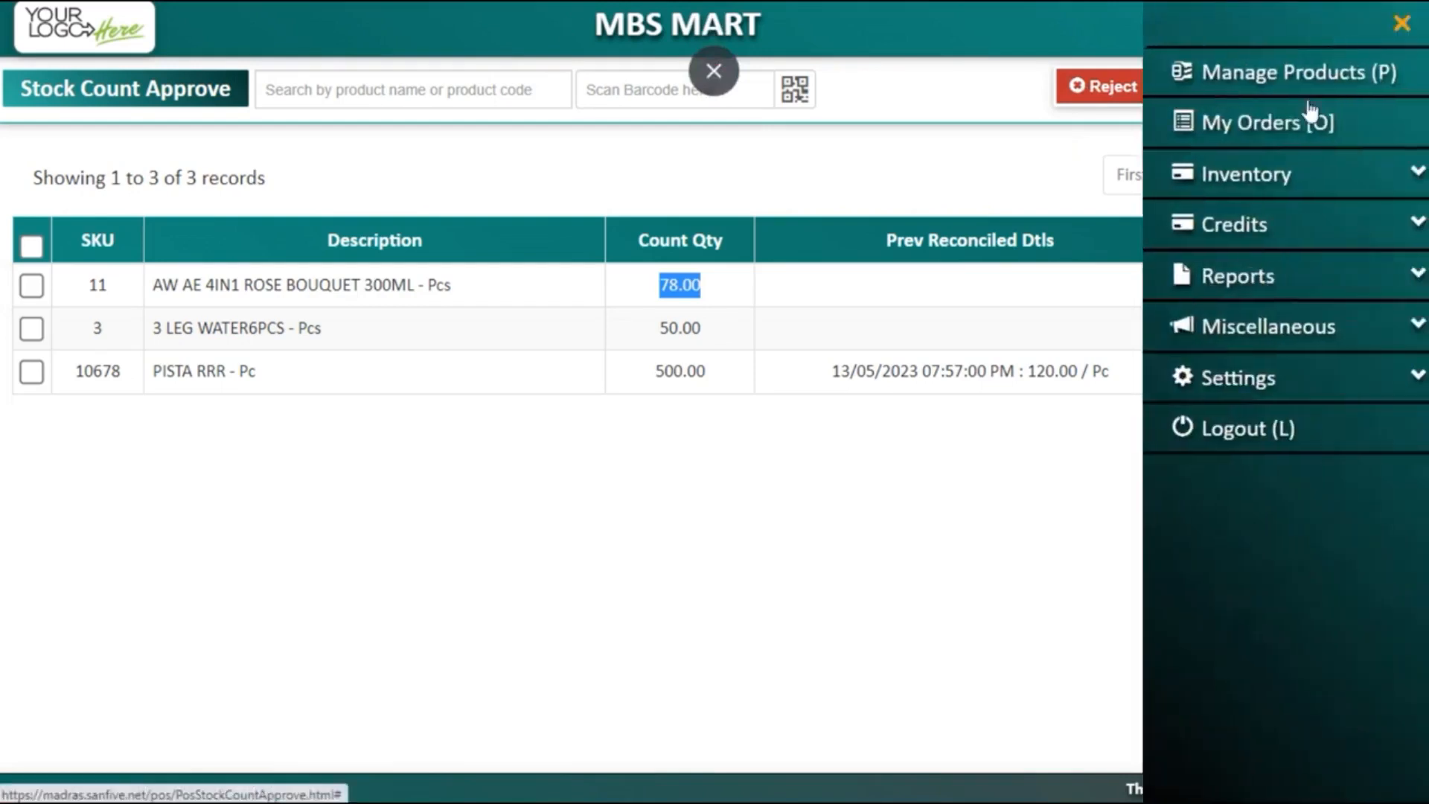
pyautogui.click(1281, 325)
pyautogui.click(1282, 540)
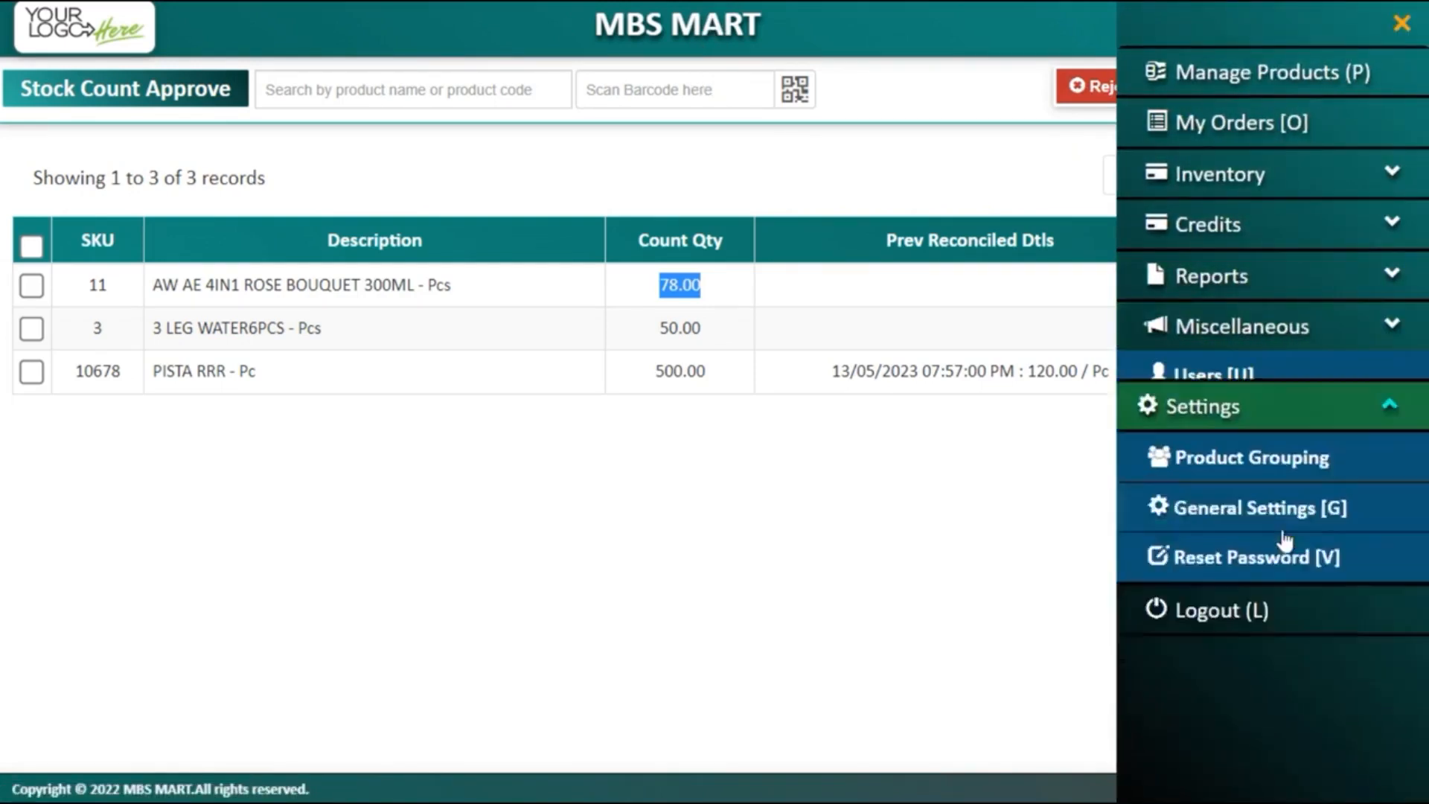
pyautogui.click(1273, 236)
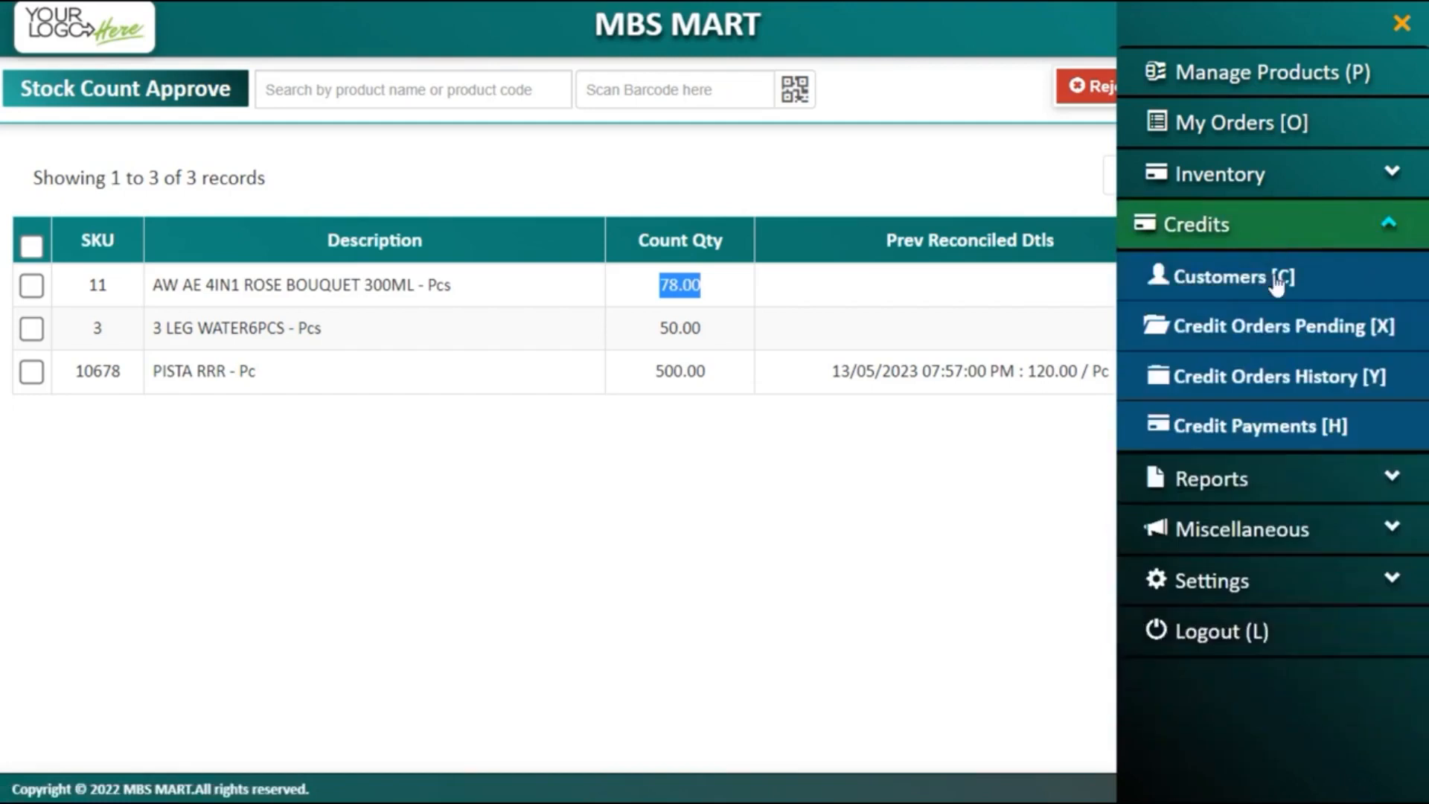
pyautogui.click(1283, 174)
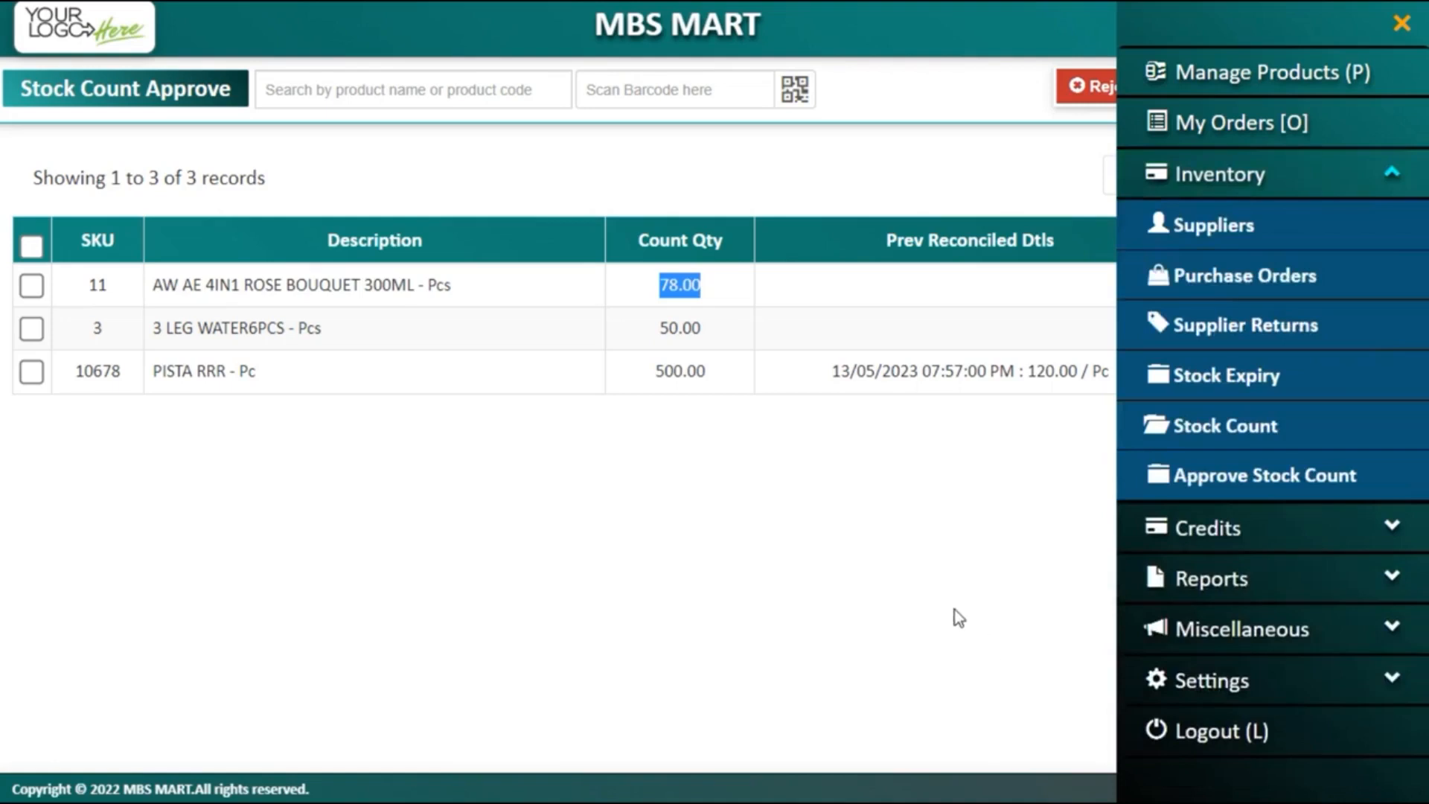
pyautogui.click(930, 574)
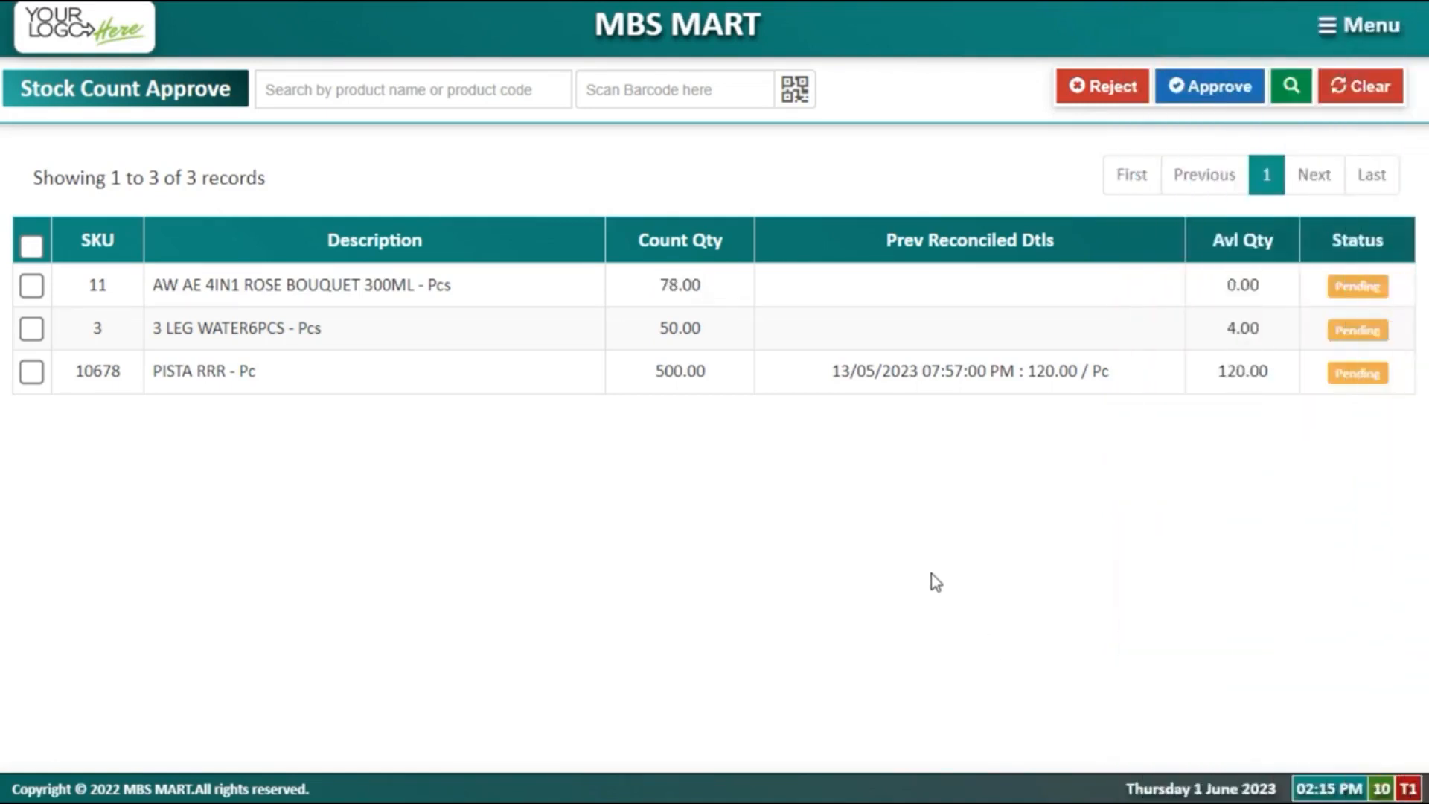